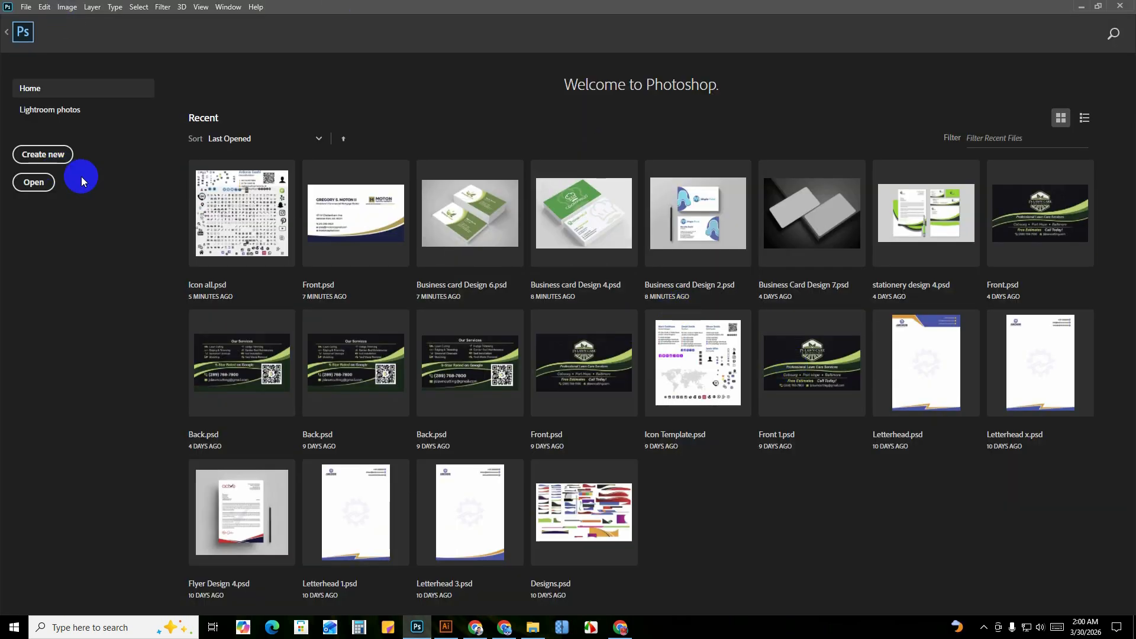
# Return to the open documents and look over the Business card Design 4 mockup and the Icon all file.
pyautogui.click(20, 34)
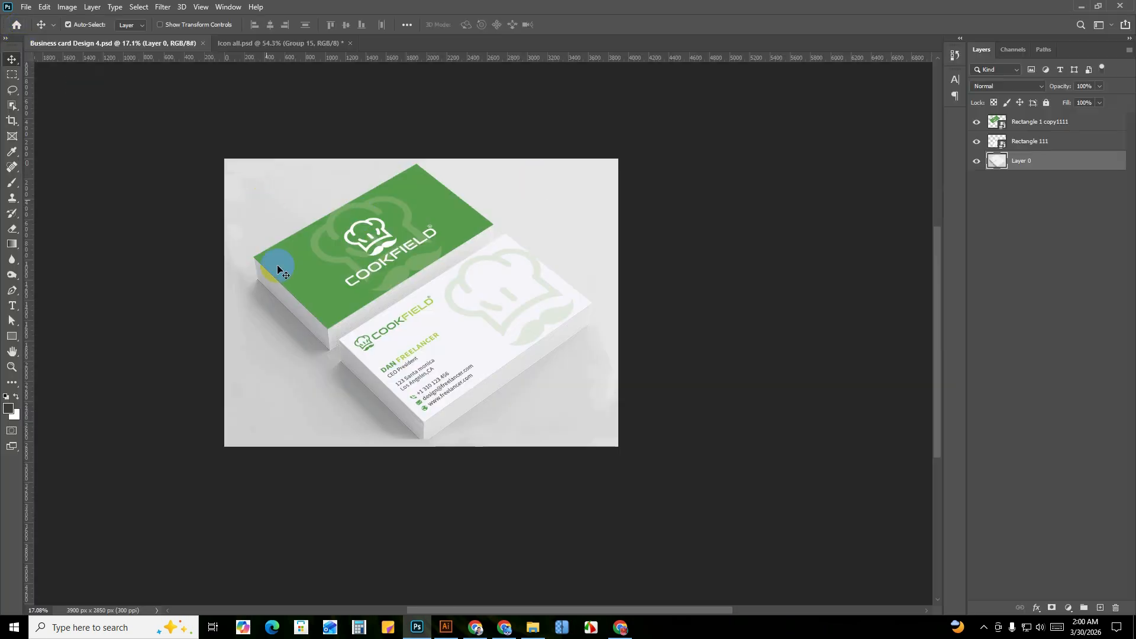
pyautogui.scroll(5, 379, 293)
pyautogui.scroll(-4, 404, 310)
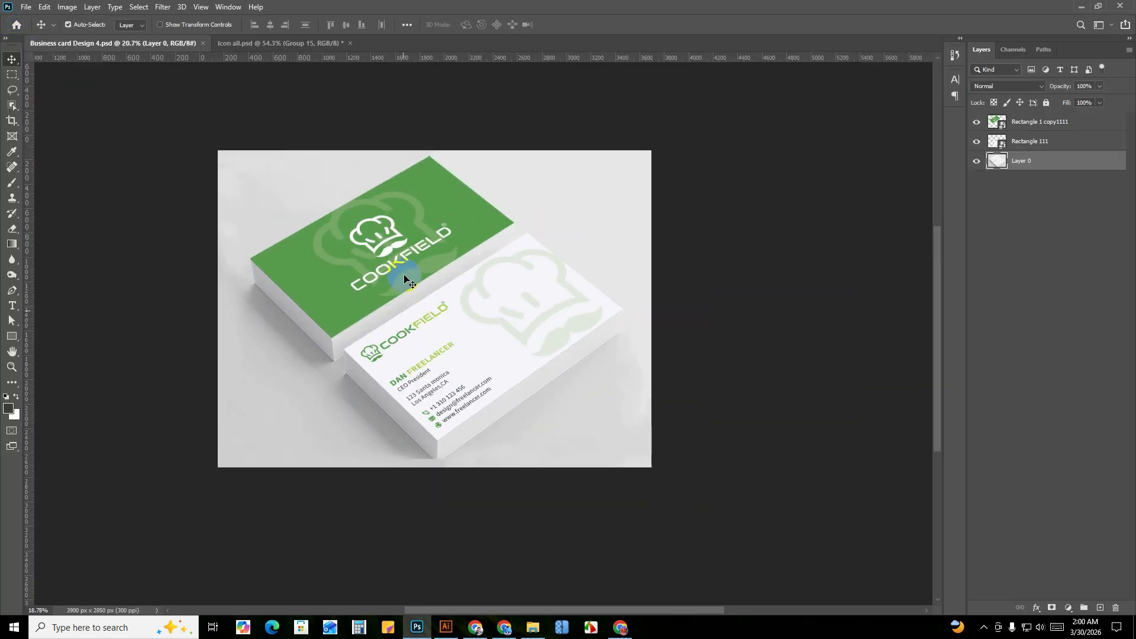
pyautogui.click(306, 47)
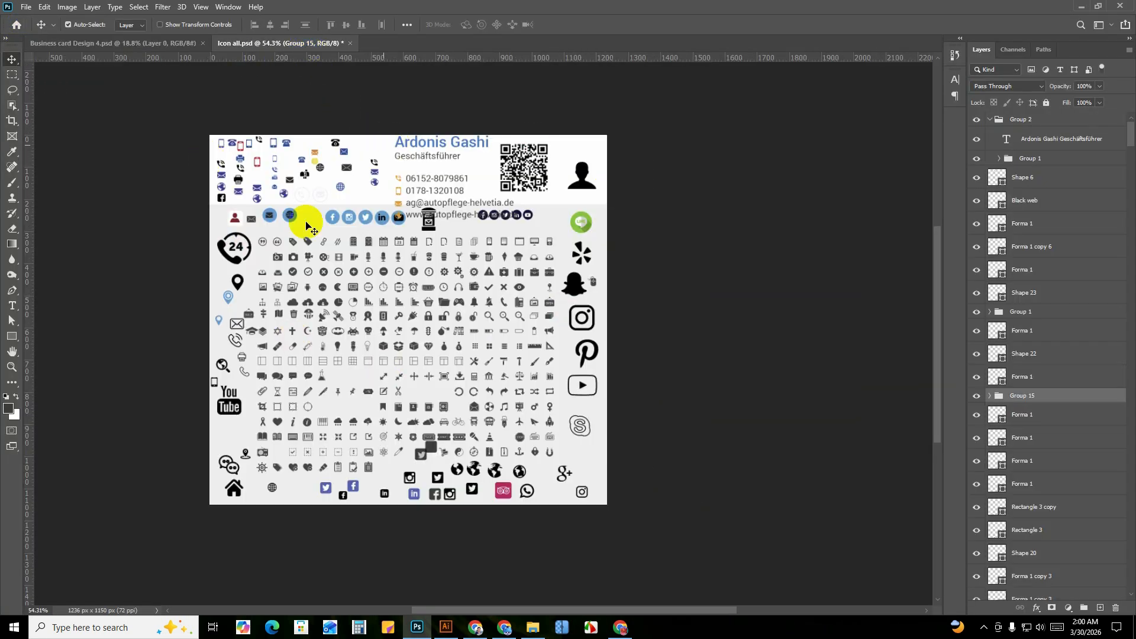
# Start a new document and name it Business card.
pyautogui.click(26, 7)
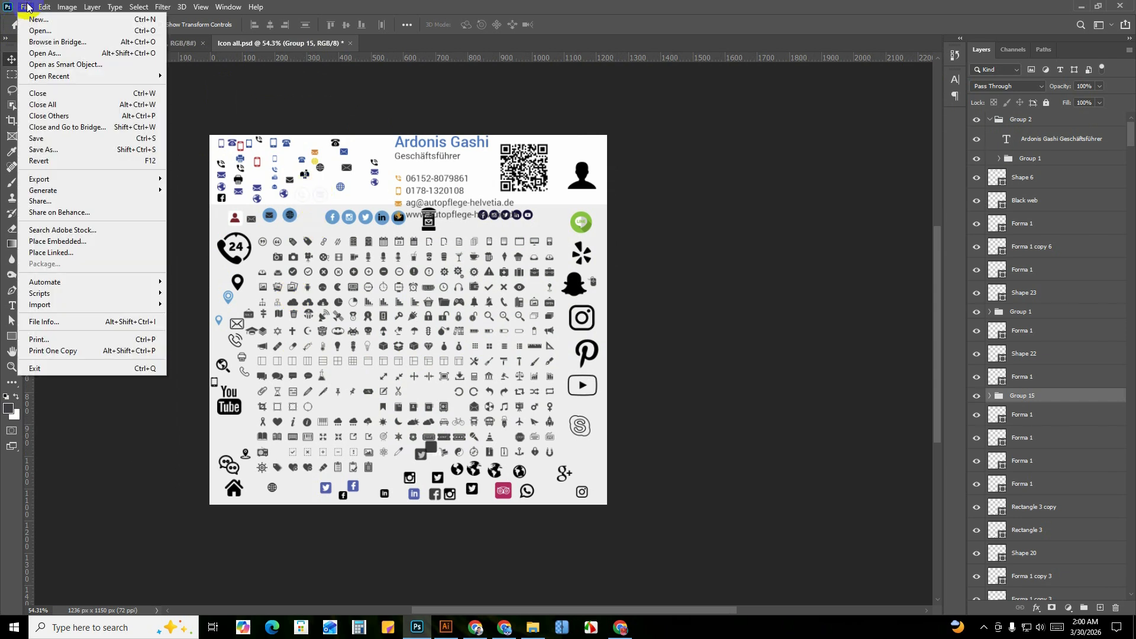
pyautogui.click(61, 22)
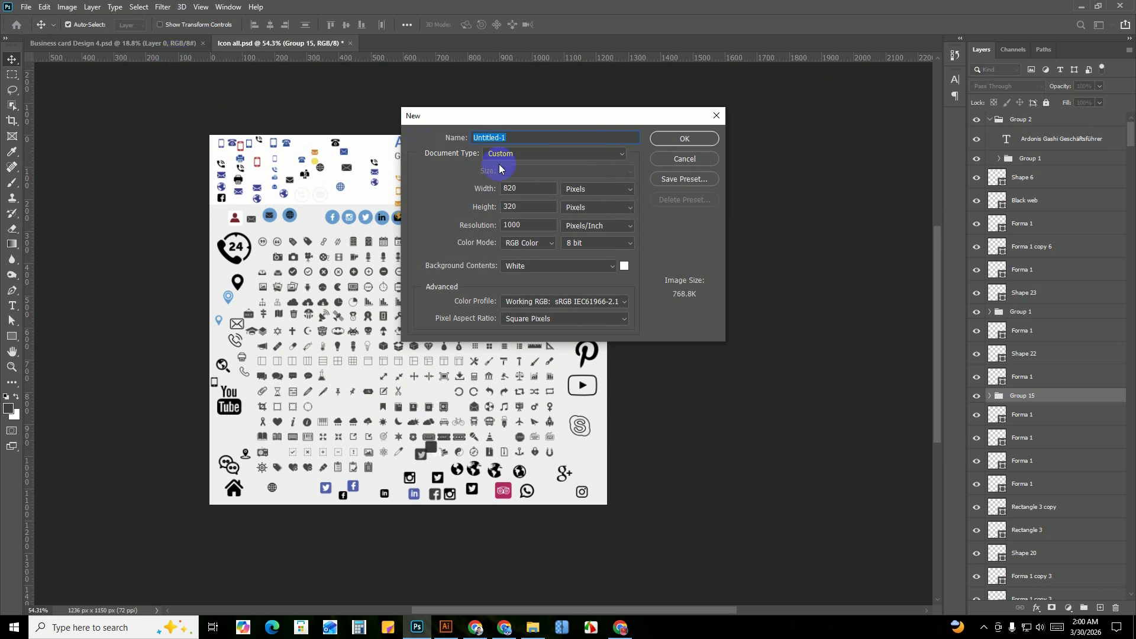
pyautogui.moveTo(576, 119); pyautogui.dragTo(495, 178)
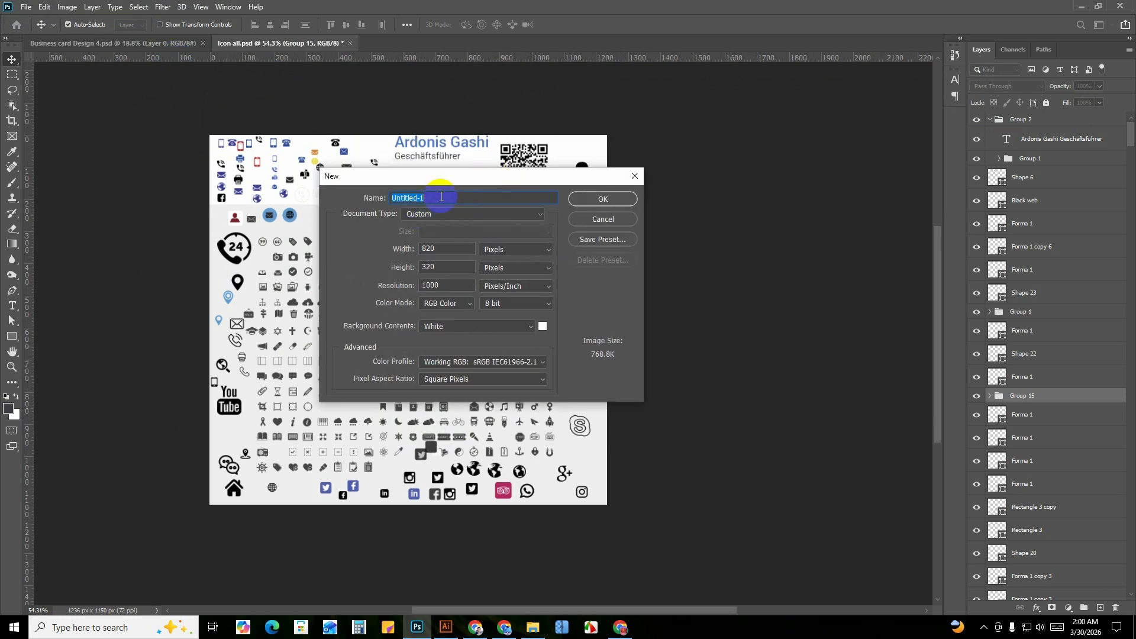
pyautogui.write('Business card')
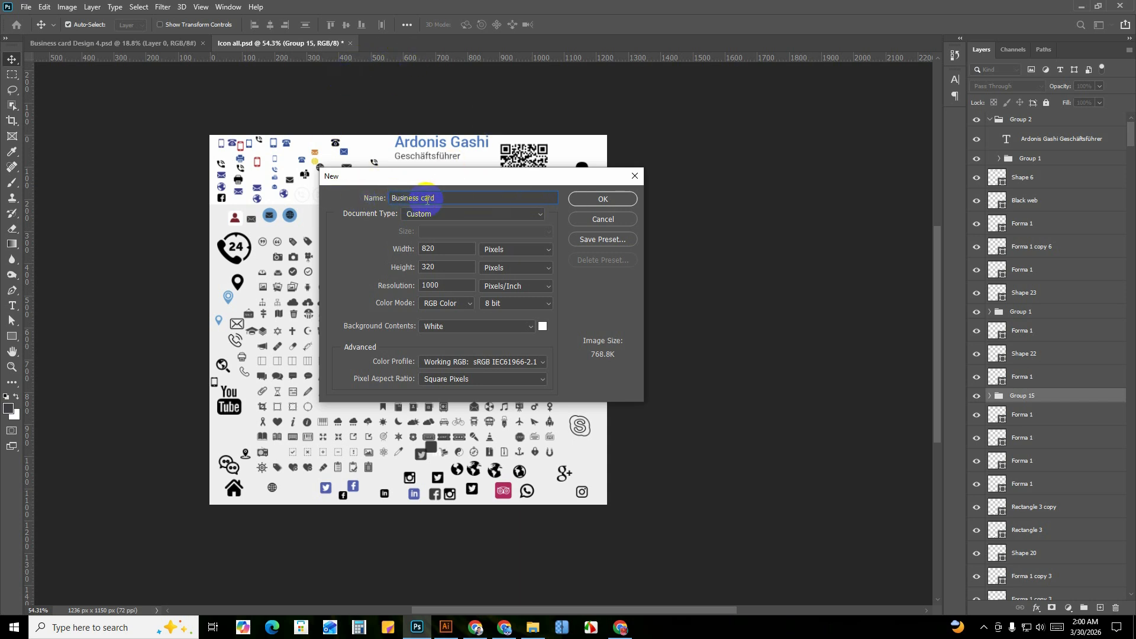
# Switch the new document's units to inches and set its size to 3.5 wide by 2 high.
pyautogui.click(497, 250)
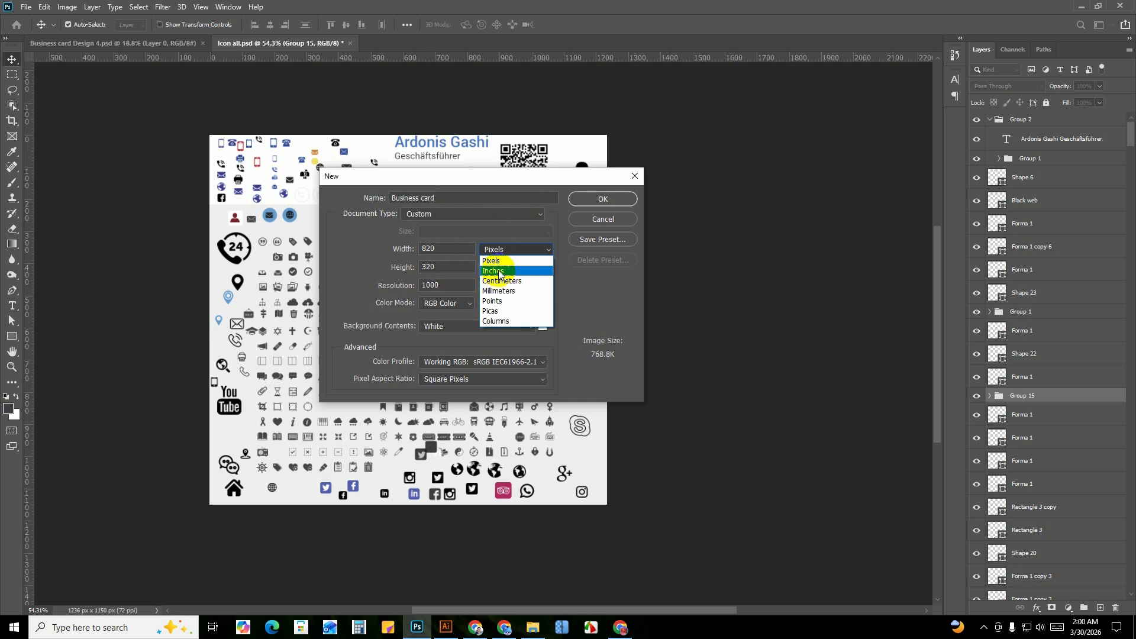
pyautogui.click(498, 272)
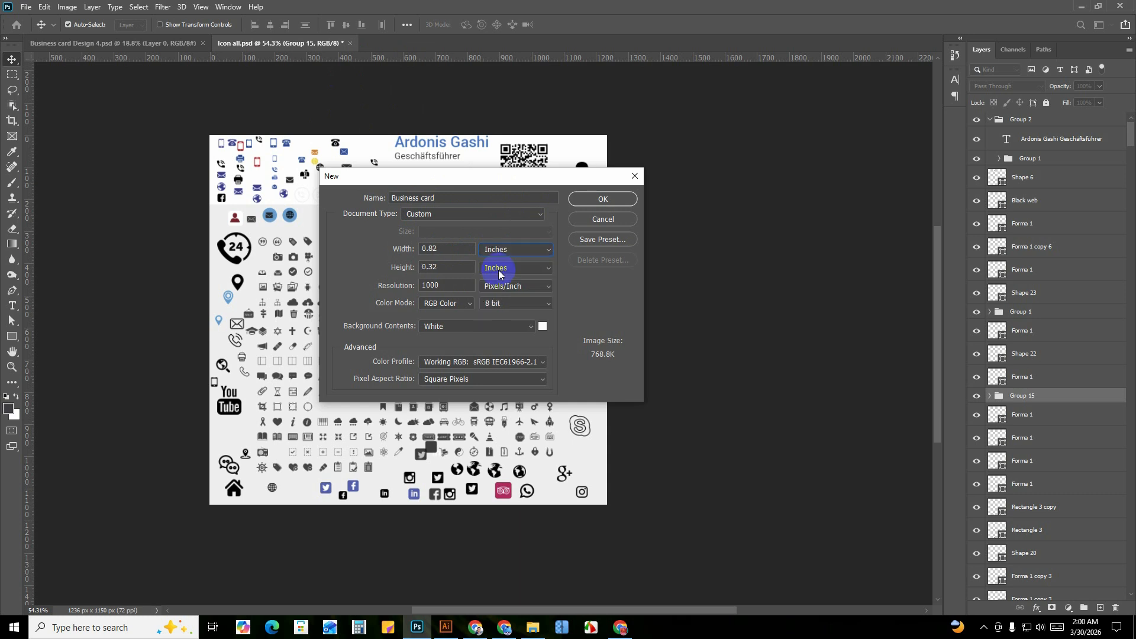
pyautogui.click(414, 251)
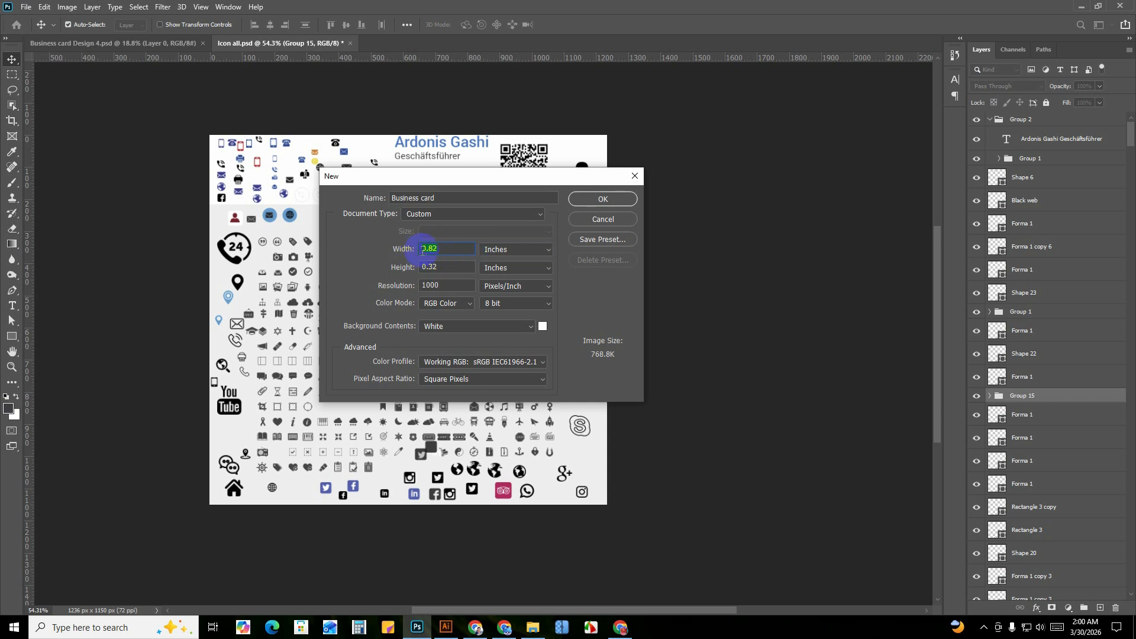
pyautogui.write('3.5')
pyautogui.click(420, 267)
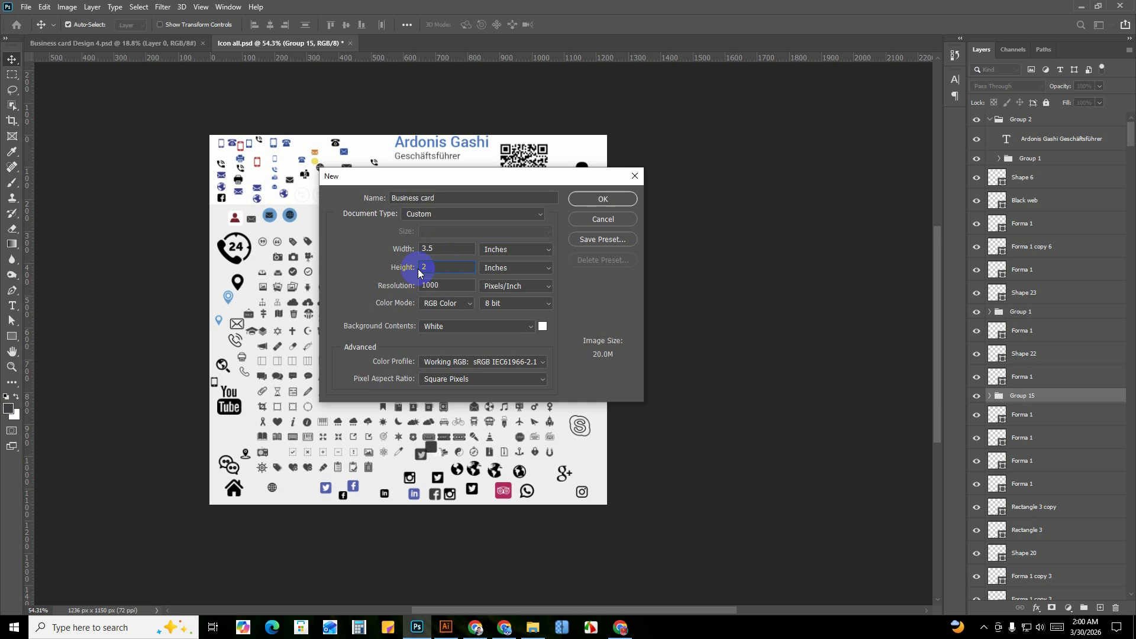
# Set the resolution to 300 pixels/inch and the color mode to CMYK Color, and create the document.
pyautogui.click(444, 285)
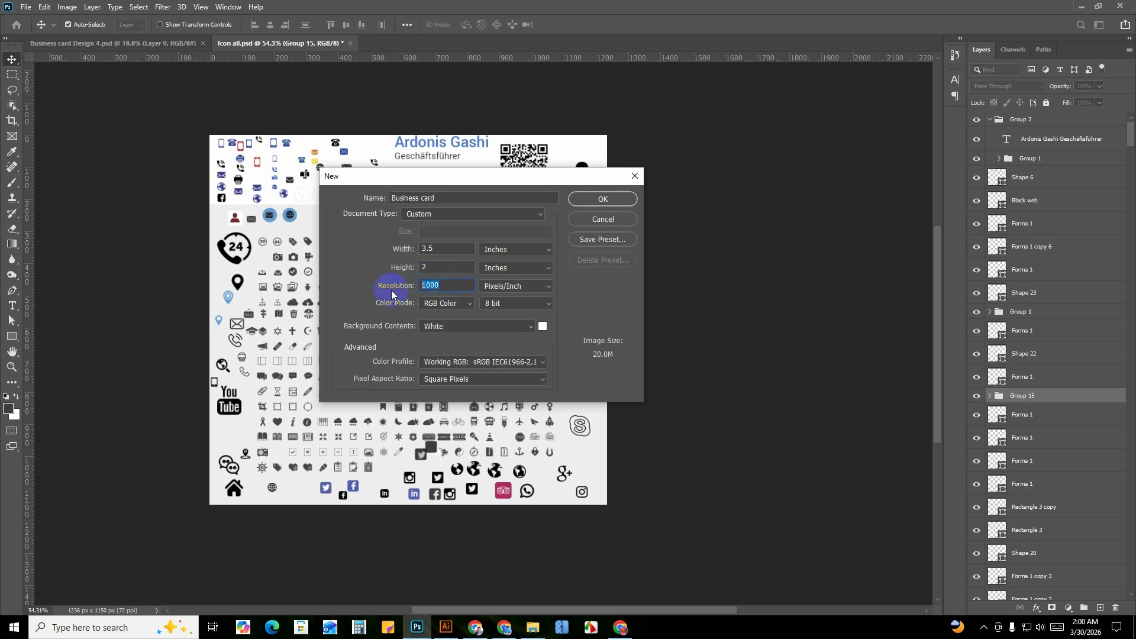
pyautogui.write('30')
pyautogui.click(441, 303)
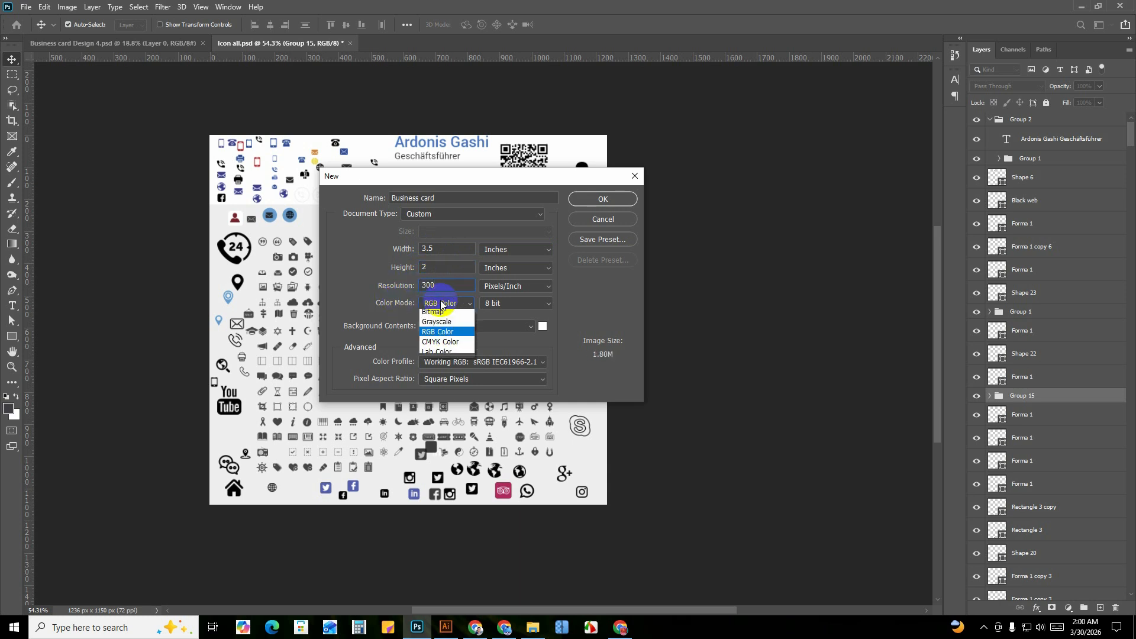
pyautogui.click(452, 346)
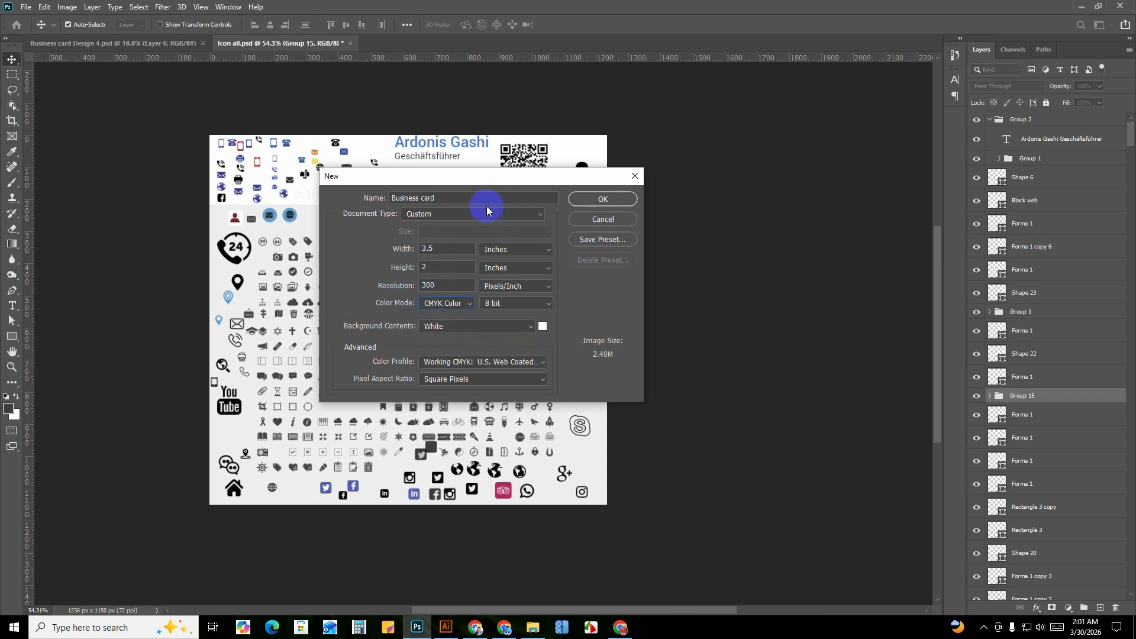
pyautogui.click(611, 199)
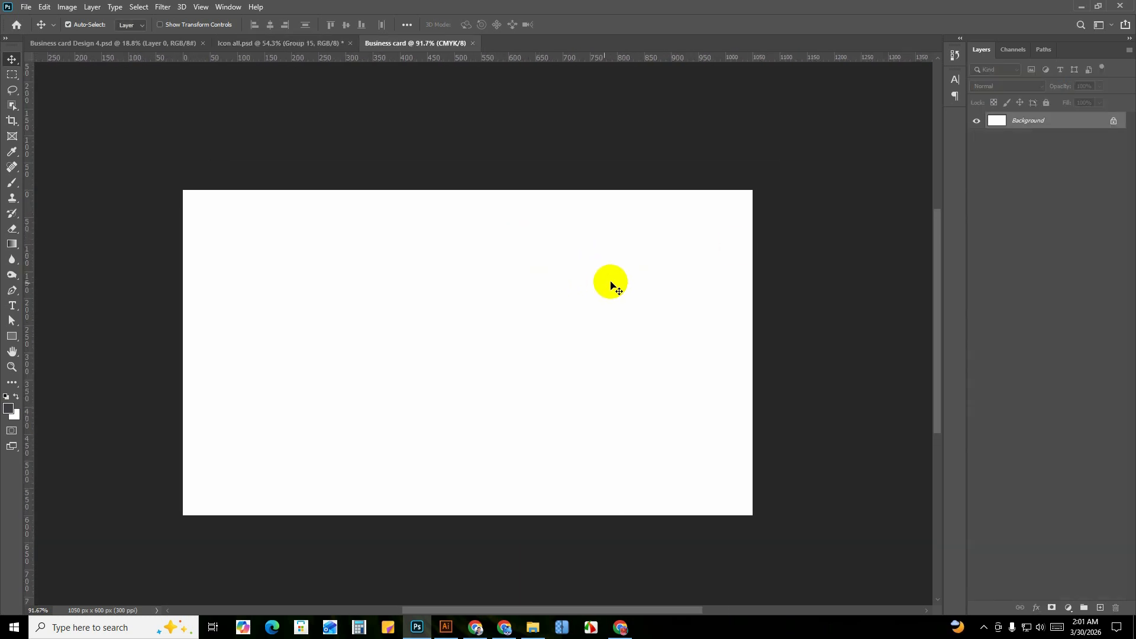
# Place guides along the top, left and right edges of the blank card canvas.
pyautogui.scroll(-1, 451, 342)
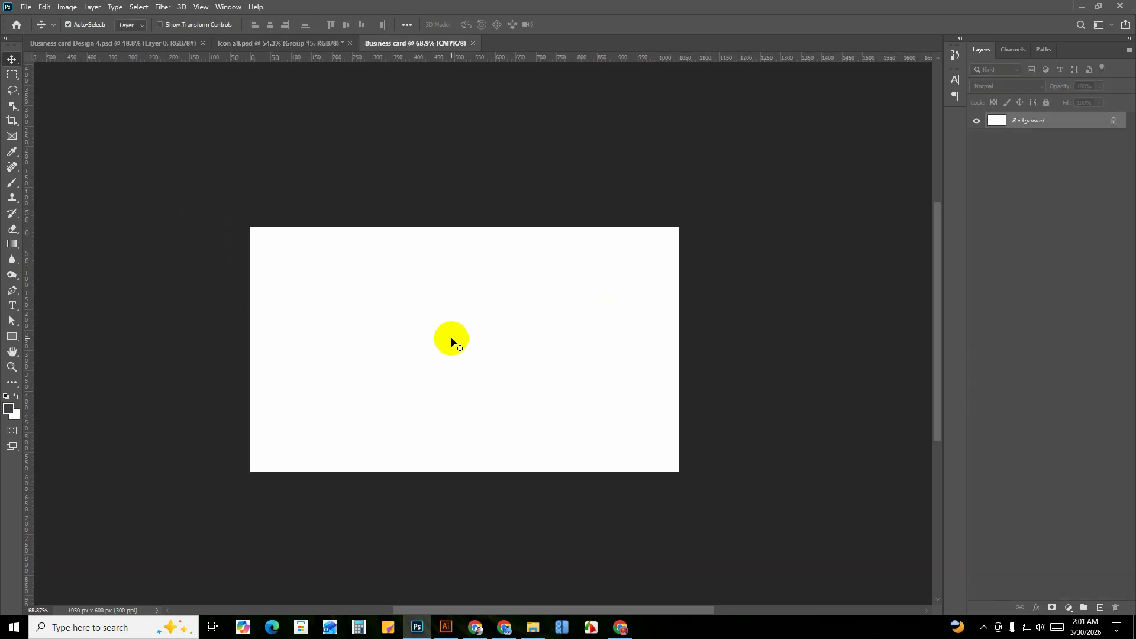
pyautogui.scroll(2, 452, 342)
pyautogui.scroll(-1, 471, 330)
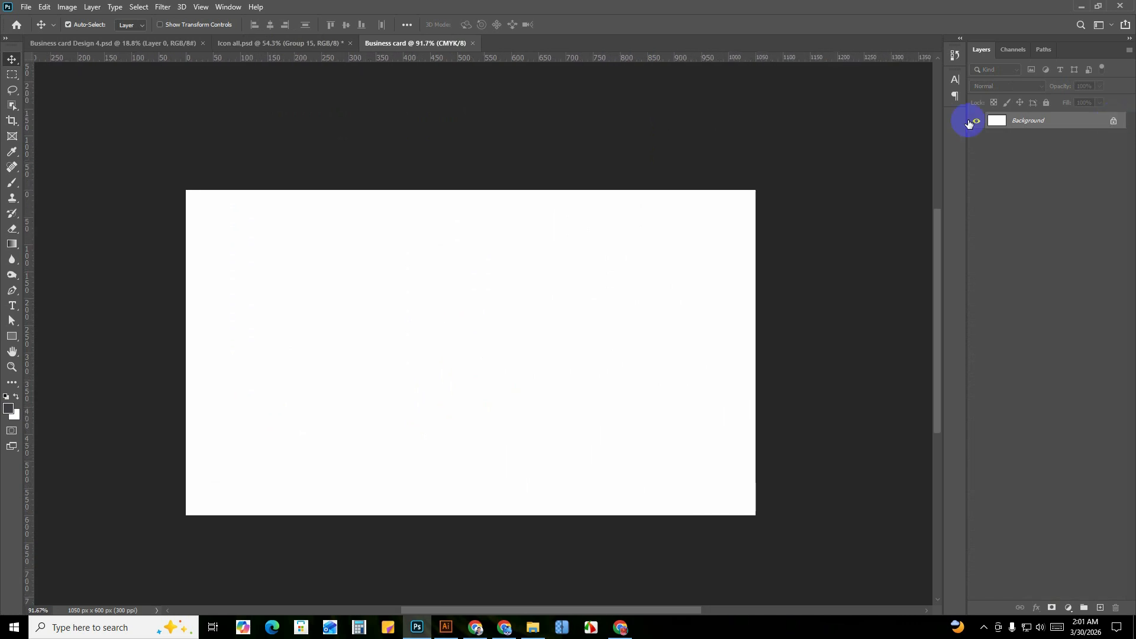
pyautogui.scroll(-1, 355, 307)
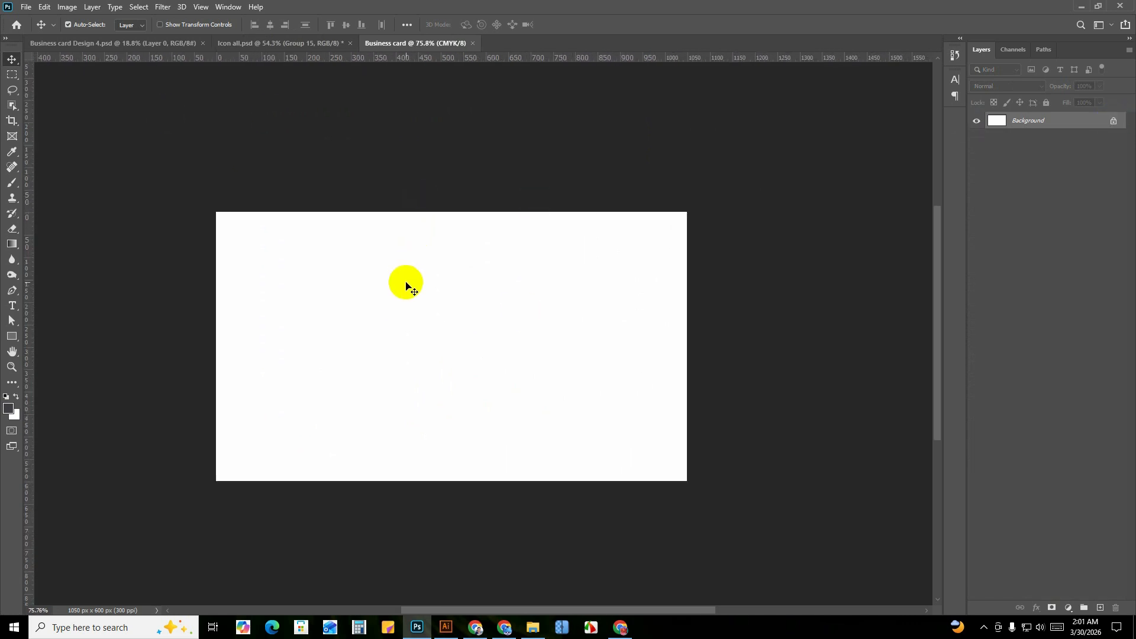
pyautogui.scroll(1, 397, 323)
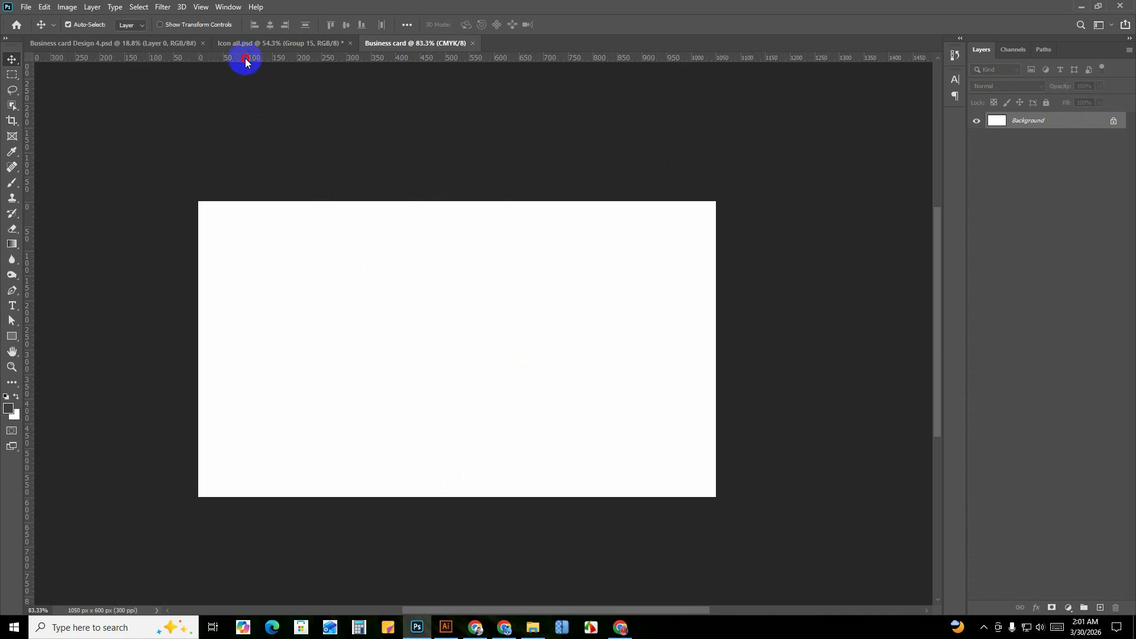
pyautogui.moveTo(245, 58); pyautogui.dragTo(240, 201)
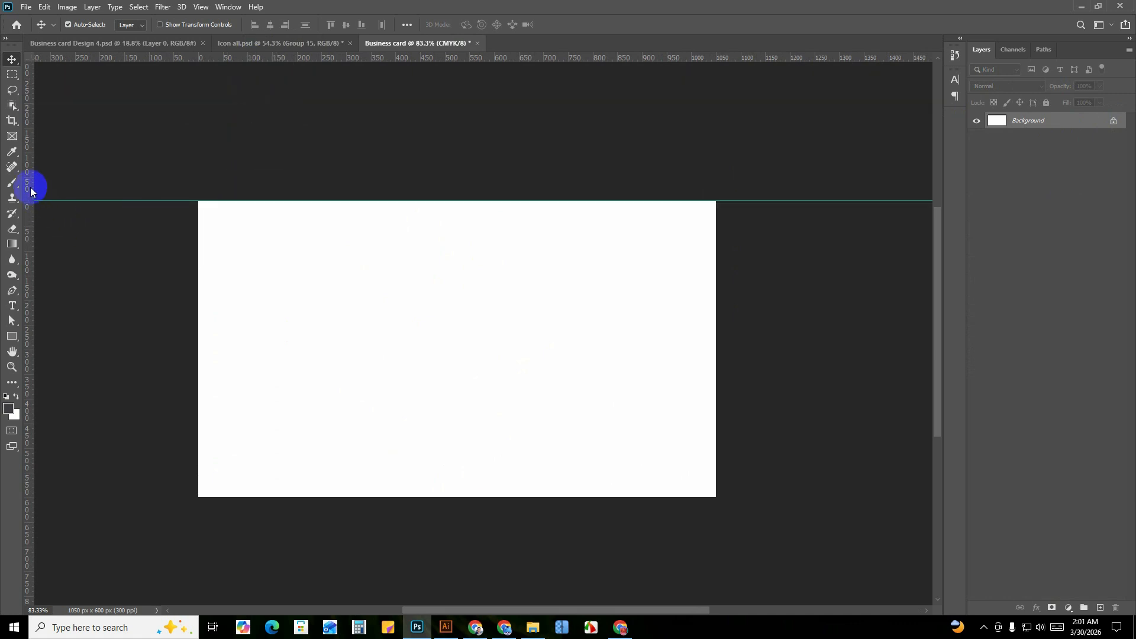
pyautogui.moveTo(30, 189); pyautogui.dragTo(199, 213)
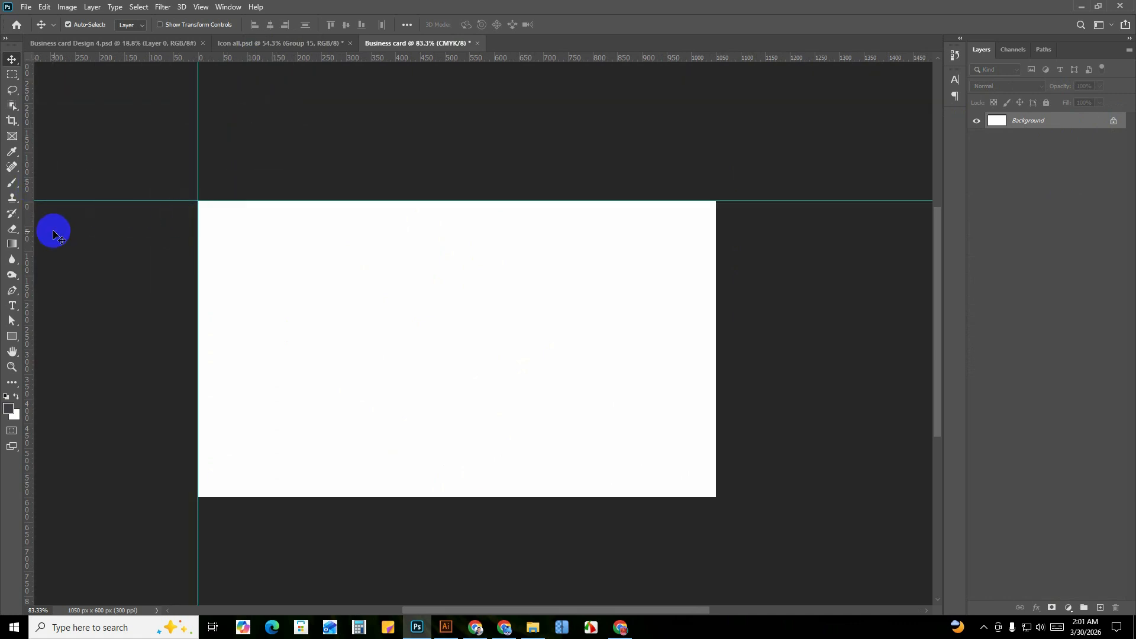
pyautogui.moveTo(33, 173); pyautogui.dragTo(715, 216)
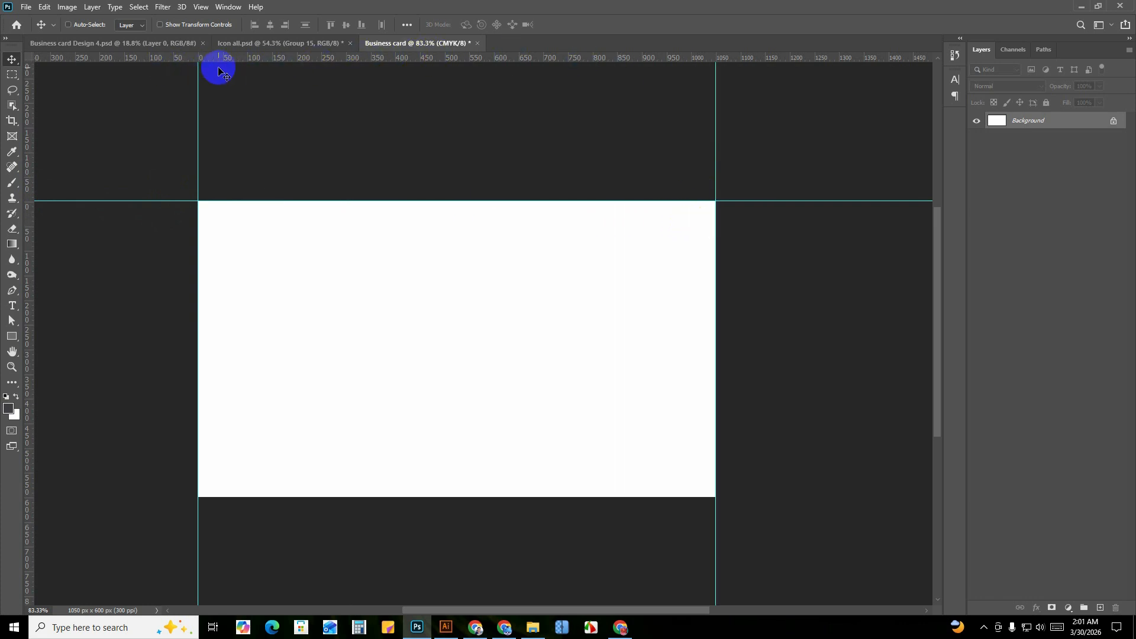
# Toggle the rulers off and on and place a guide along the canvas's bottom edge.
pyautogui.hotkey('ctrl', 'r')
pyautogui.hotkey('ctrl', 'r')
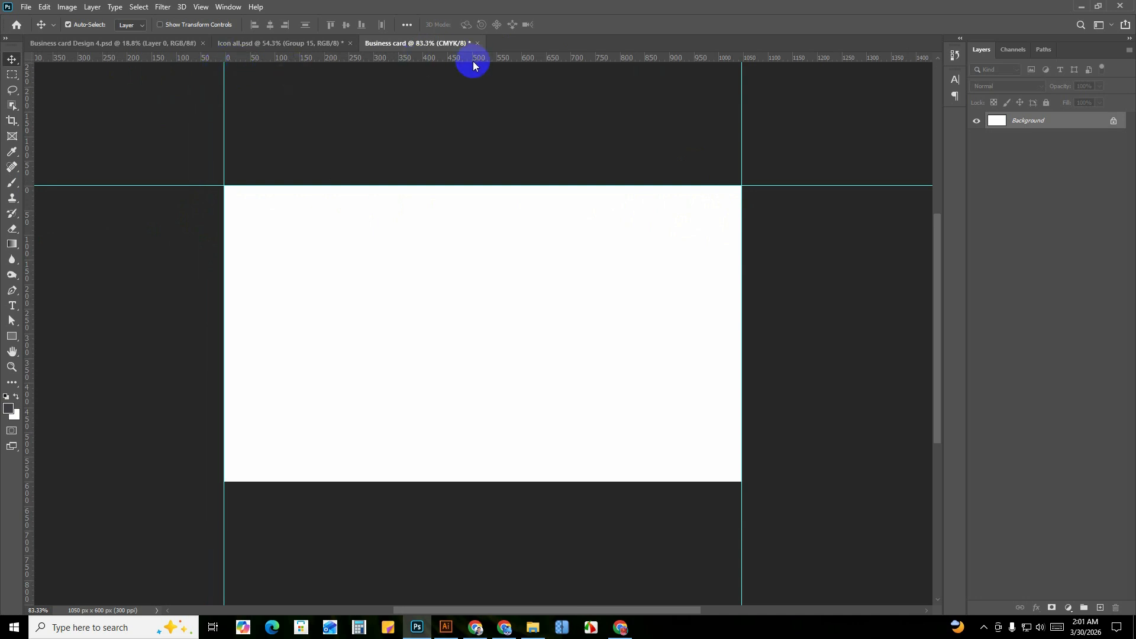
pyautogui.scroll(-3, 588, 363)
pyautogui.moveTo(588, 363); pyautogui.dragTo(480, 310)
pyautogui.scroll(3, 372, 284)
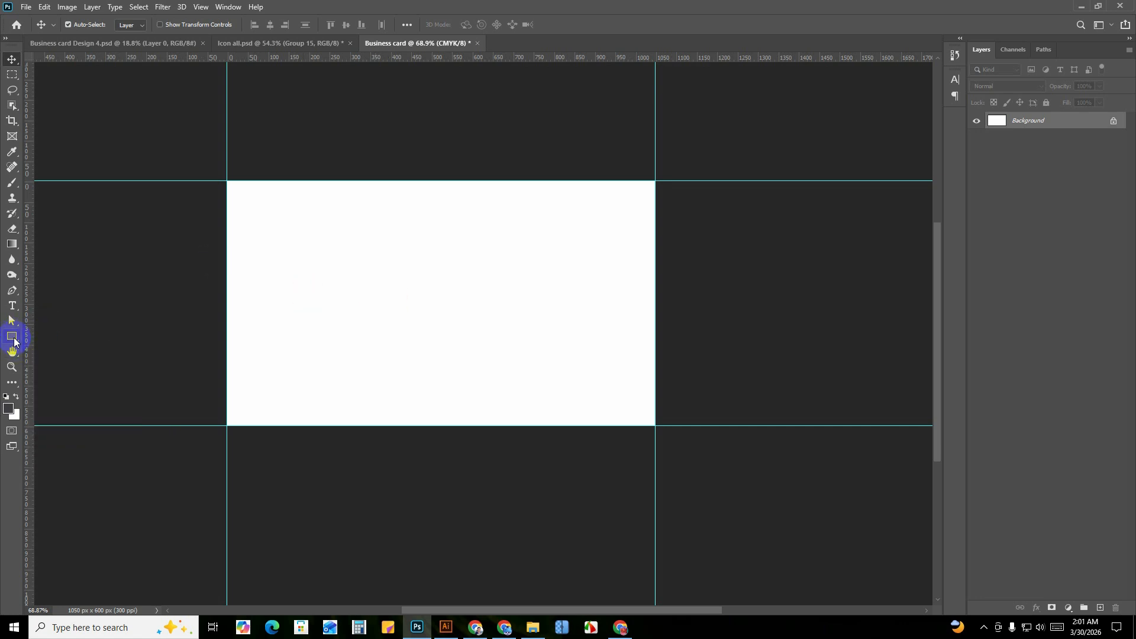
# Create a rectangle shape 3.5 in wide and 2 in high with the Rectangle tool.
pyautogui.click(12, 337)
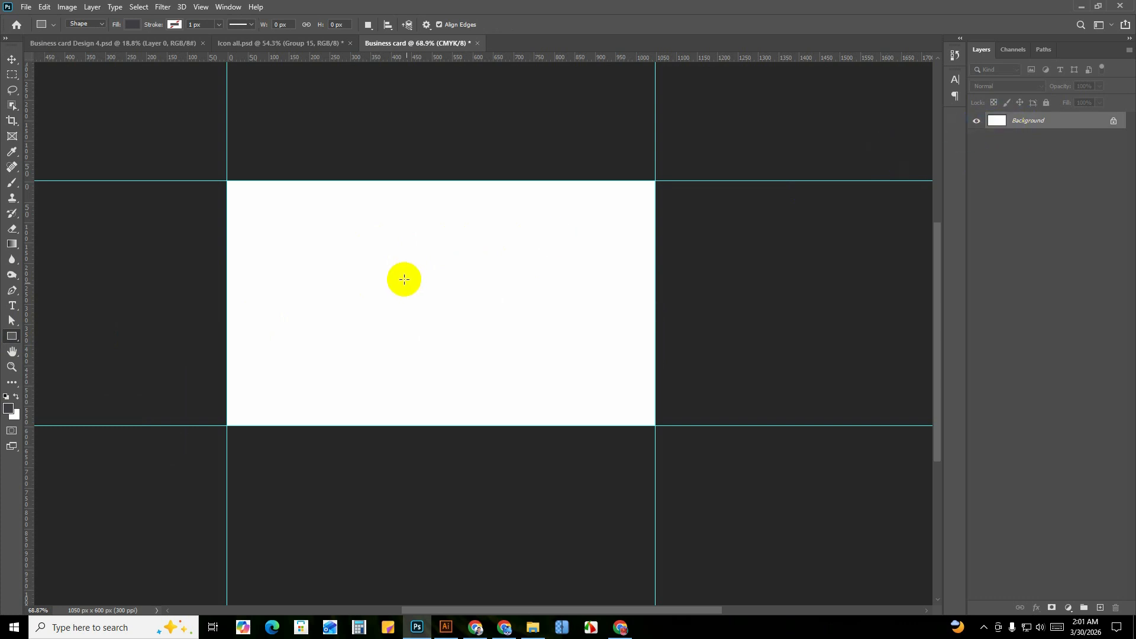
pyautogui.click(404, 266)
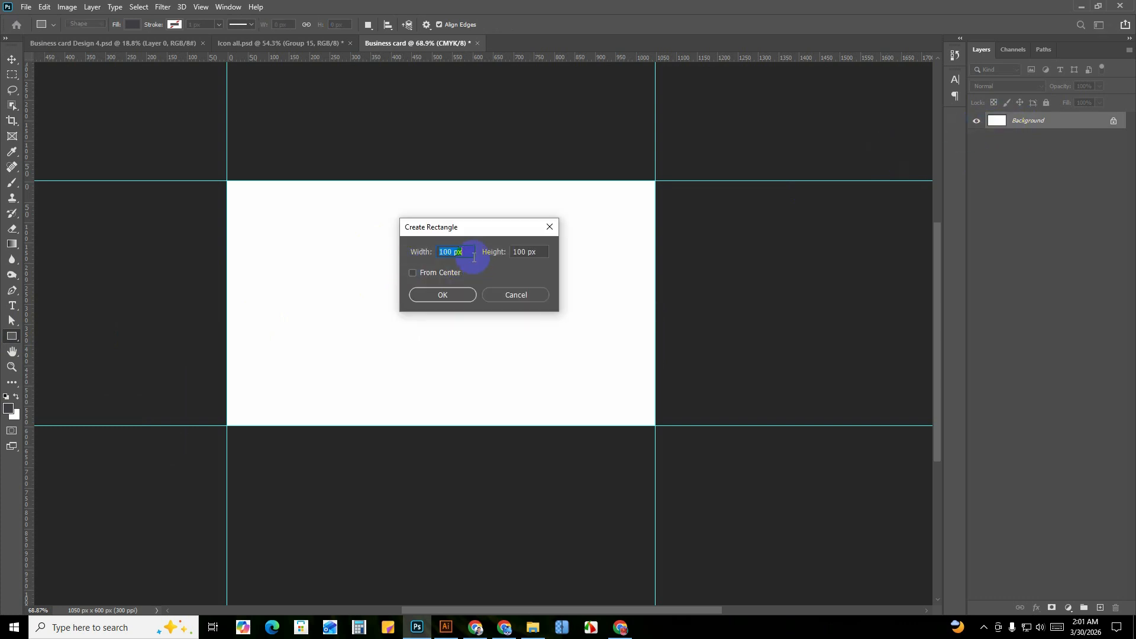
pyautogui.write('3.5in')
pyautogui.click(523, 252)
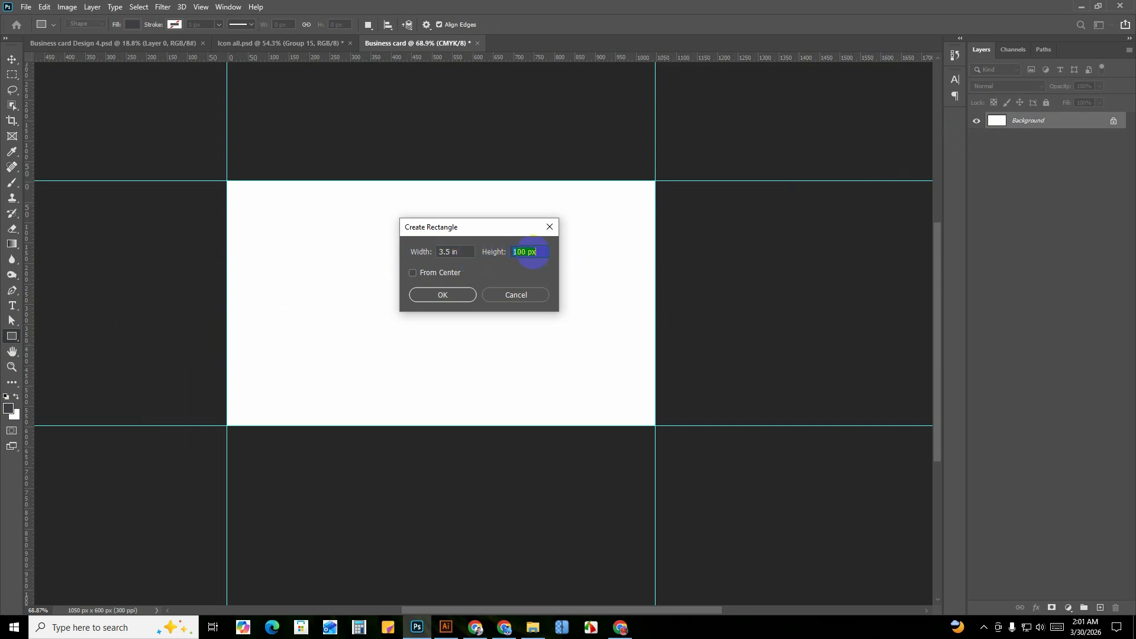
pyautogui.write('2i')
pyautogui.click(460, 296)
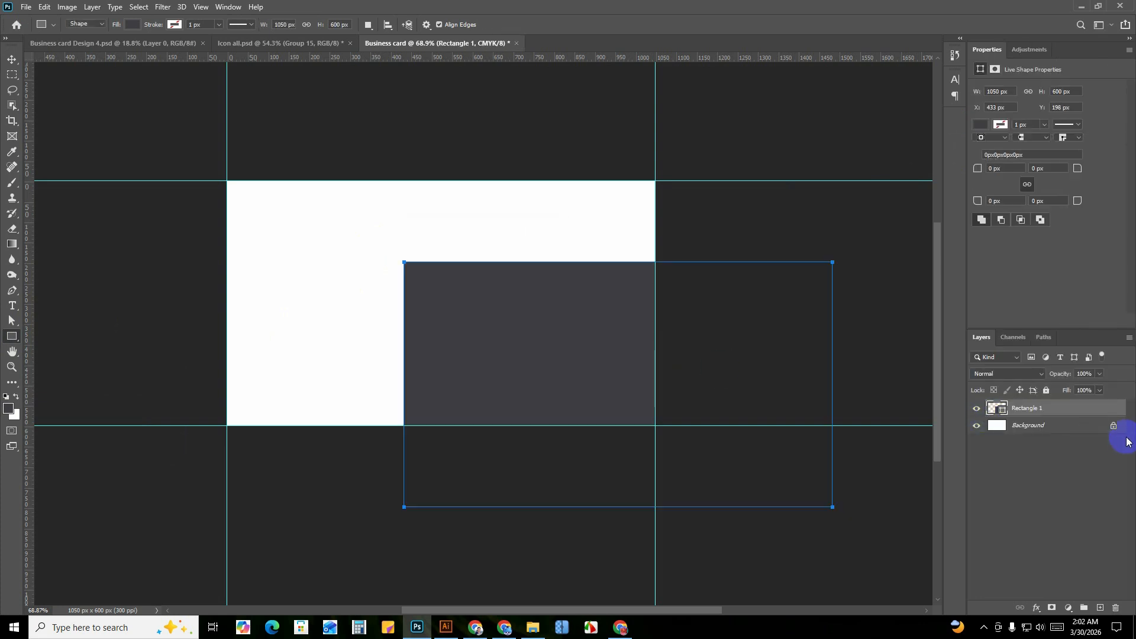
# Unlock the Background layer and move the dark rectangle up and left to about X 60 px, Y 139 px.
pyautogui.click(1113, 427)
pyautogui.press('v')
pyautogui.click(803, 388)
pyautogui.scroll(1, 705, 376)
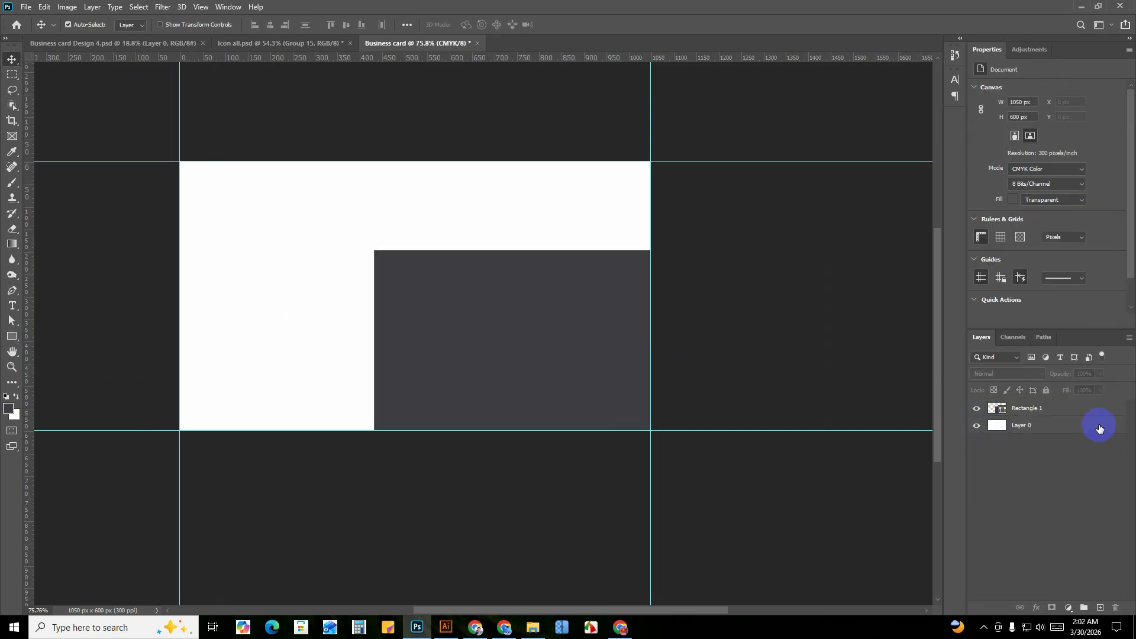
pyautogui.scroll(2, 491, 309)
pyautogui.moveTo(559, 333); pyautogui.dragTo(357, 305)
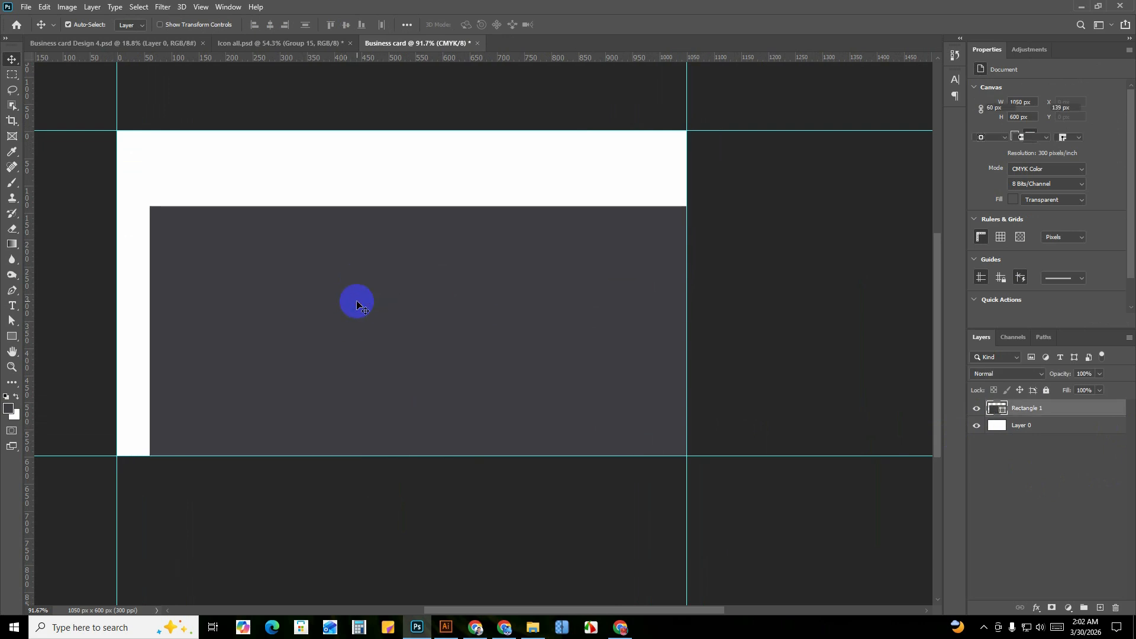
# Load Layer 0's outline as a selection and align the rectangle to its horizontal and vertical centers.
pyautogui.scroll(-4, 357, 304)
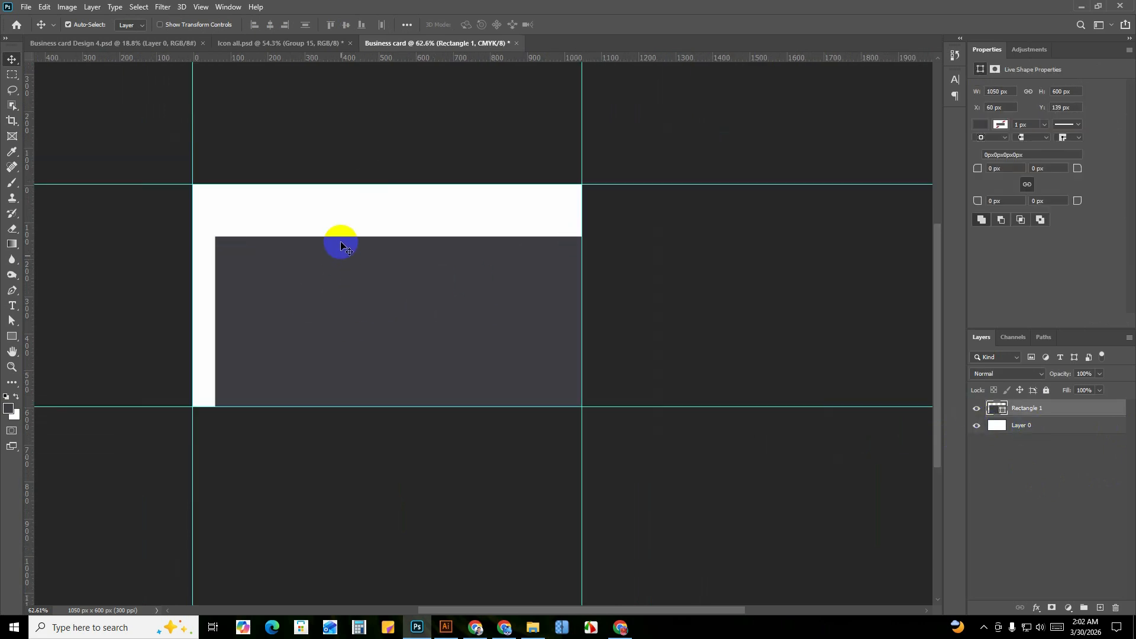
pyautogui.scroll(1, 330, 290)
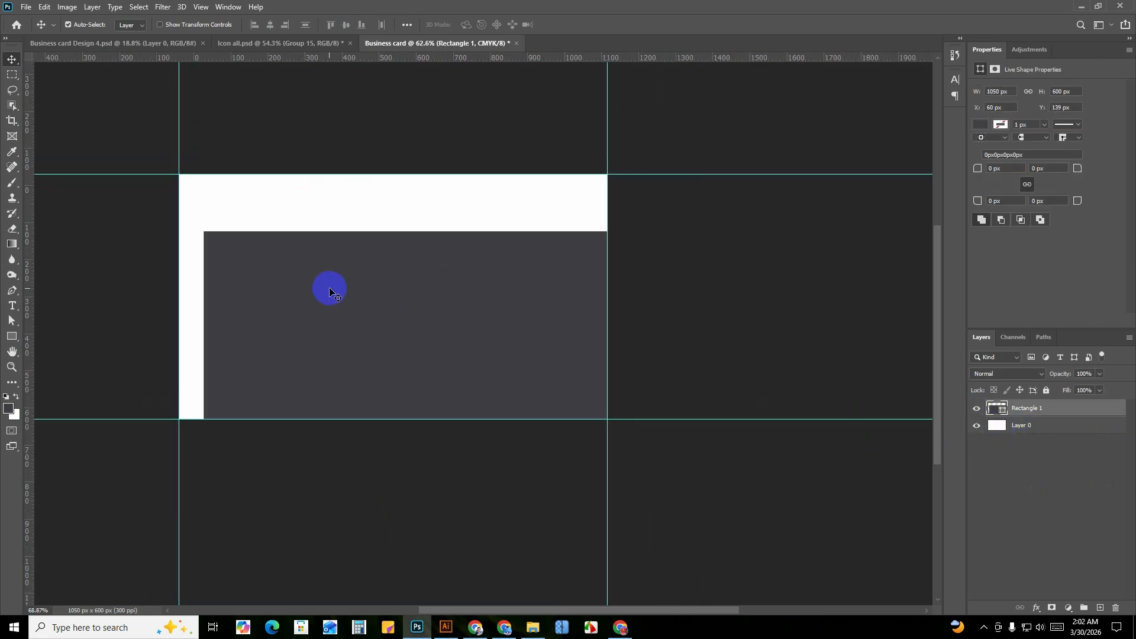
pyautogui.scroll(2, 330, 290)
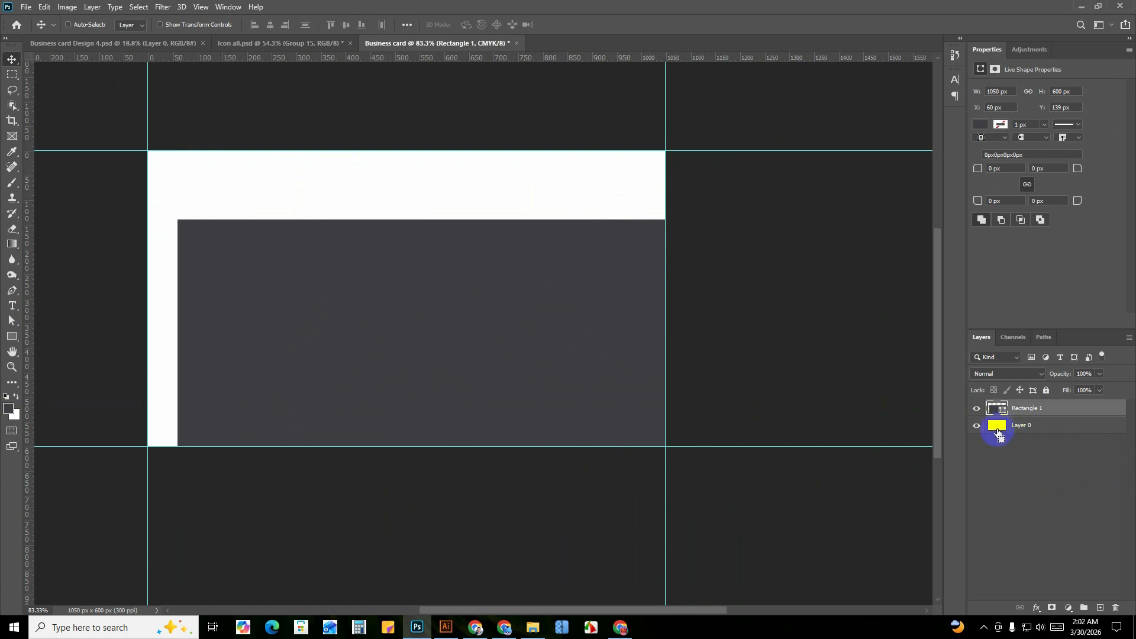
pyautogui.keyDown('ctrl'); pyautogui.click(998, 431); pyautogui.keyUp('ctrl')
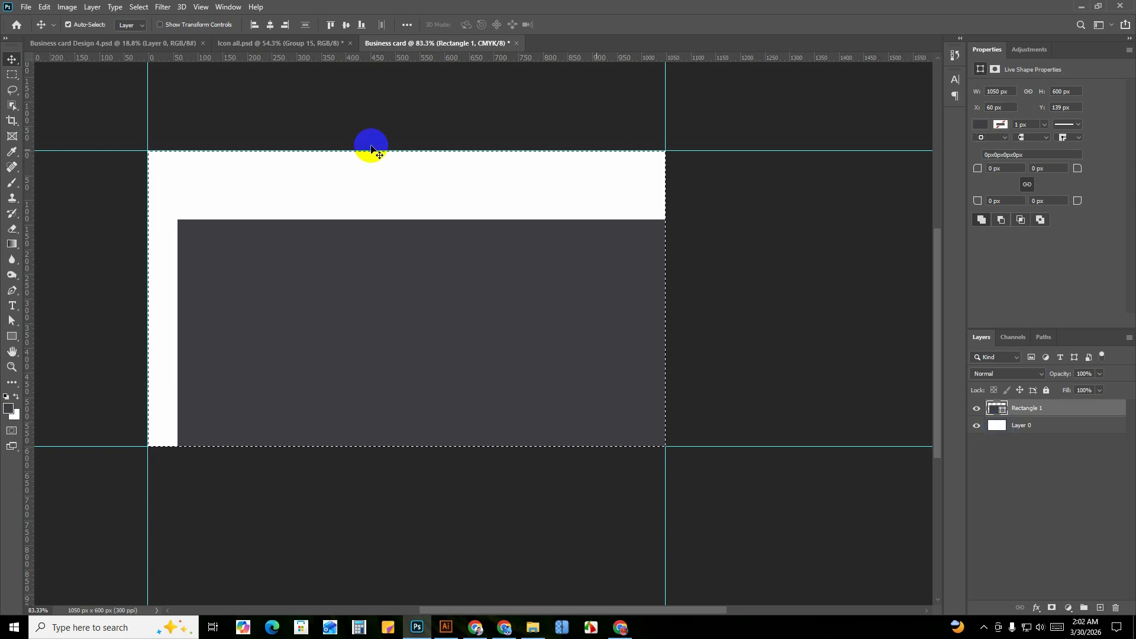
pyautogui.hotkey('ctrl', 'd')
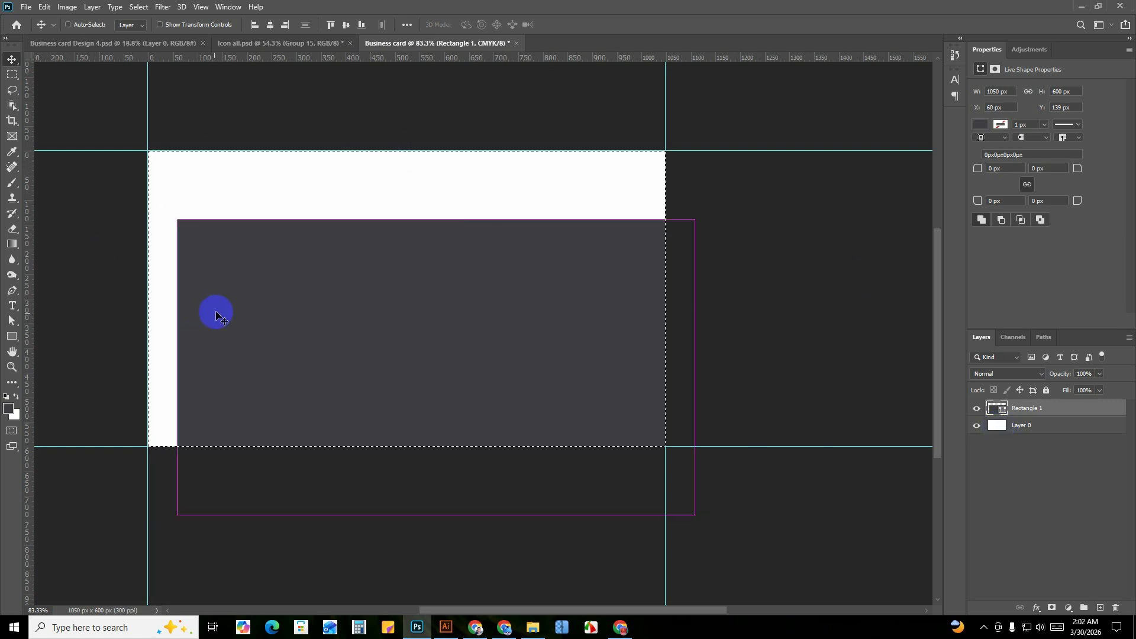
pyautogui.hotkey('ctrl', 'z')
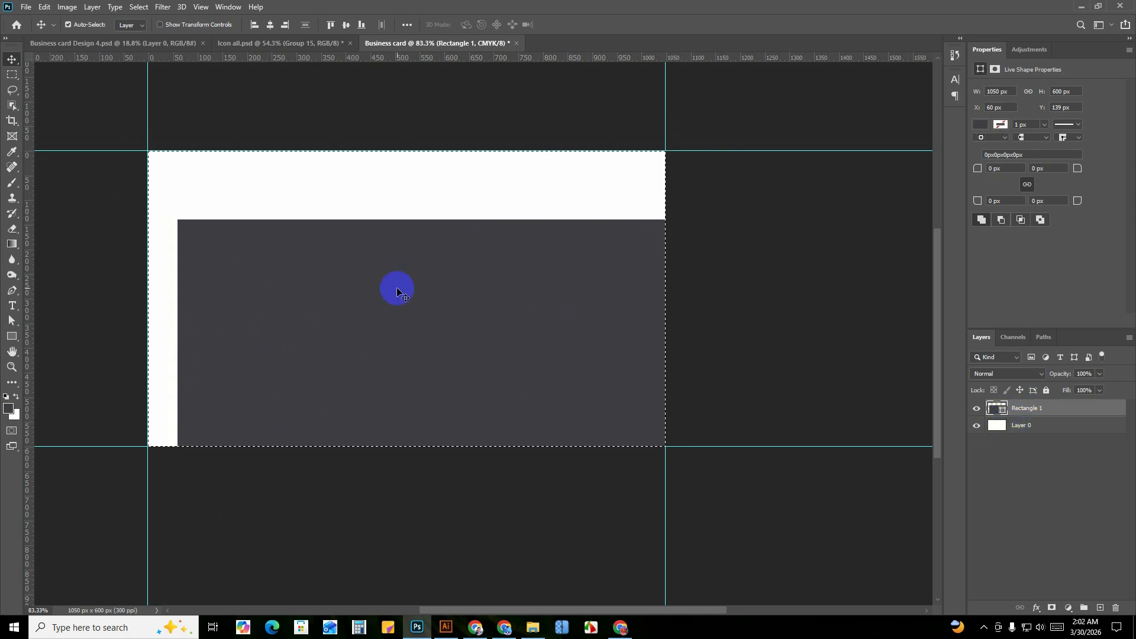
pyautogui.click(346, 26)
pyautogui.click(270, 26)
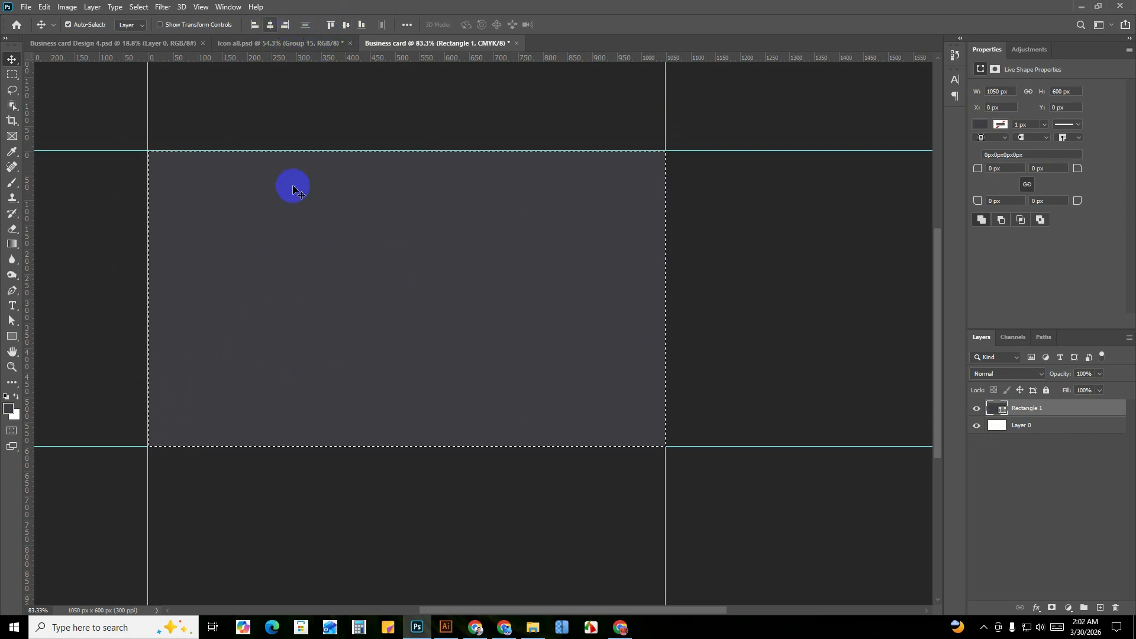
# Deselect the active selection around the card canvas.
pyautogui.scroll(-1, 493, 303)
pyautogui.moveTo(493, 303); pyautogui.dragTo(507, 347)
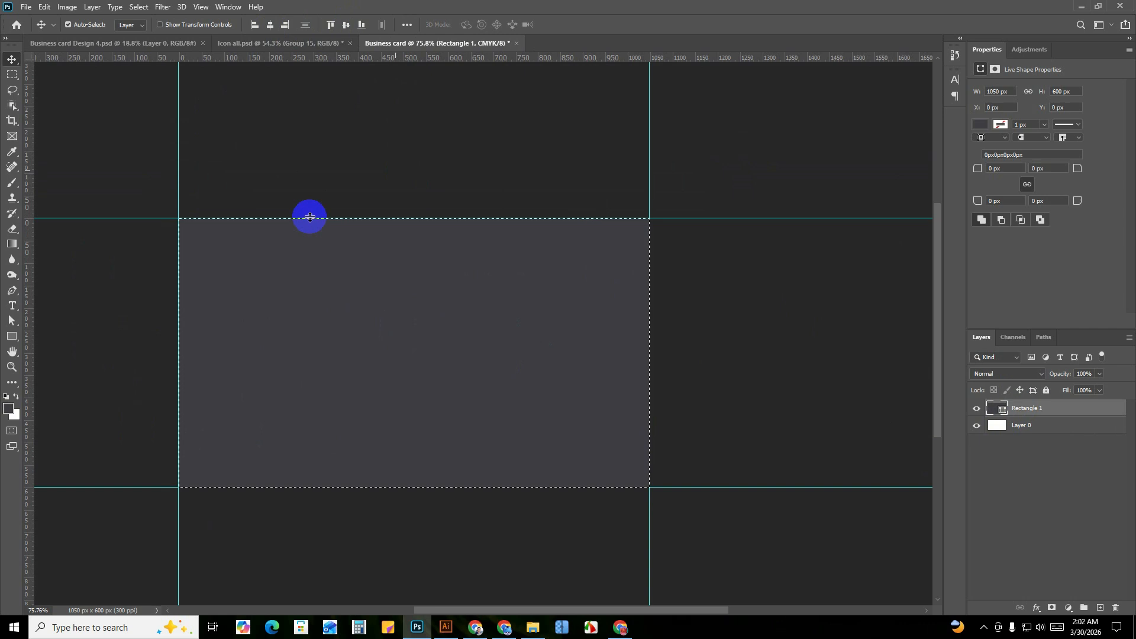
pyautogui.press('ctrl')
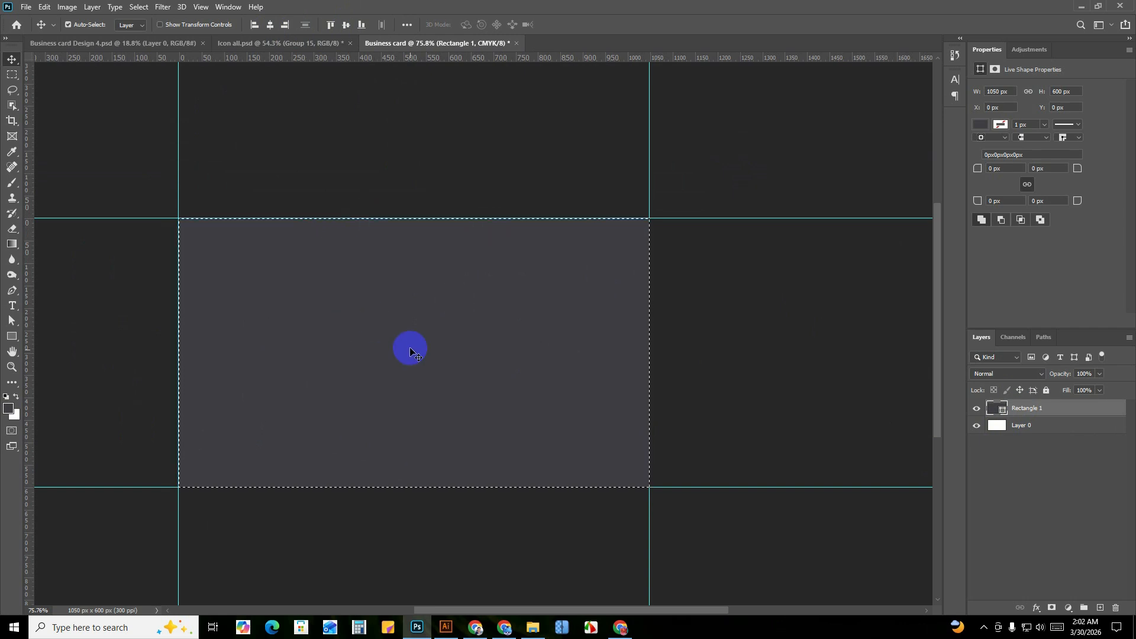
pyautogui.click(137, 8)
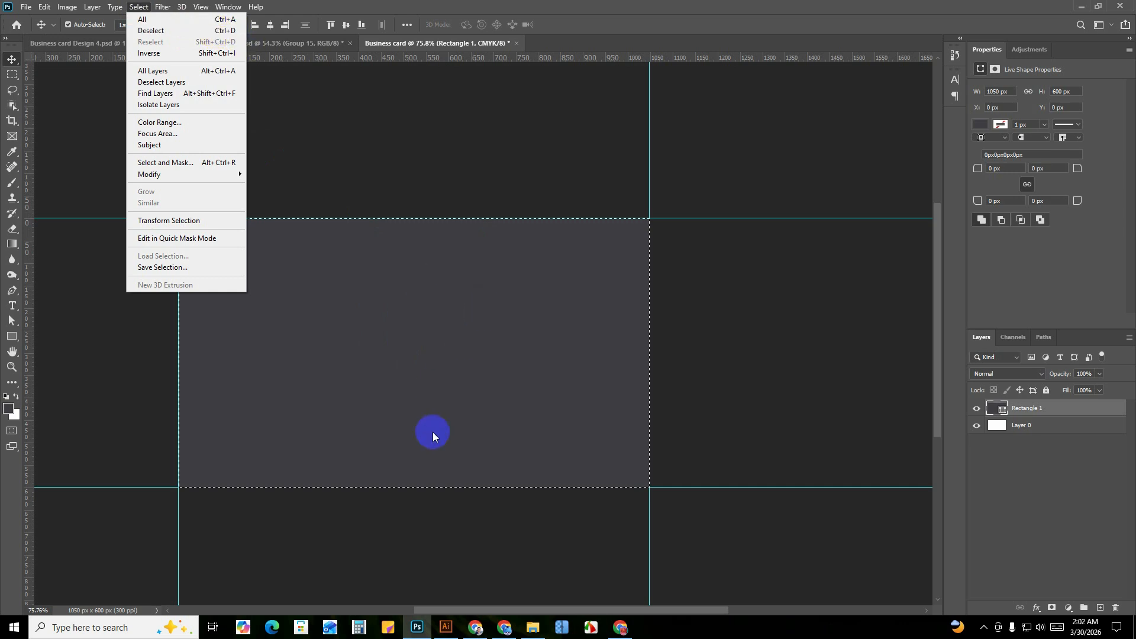
pyautogui.click(455, 368)
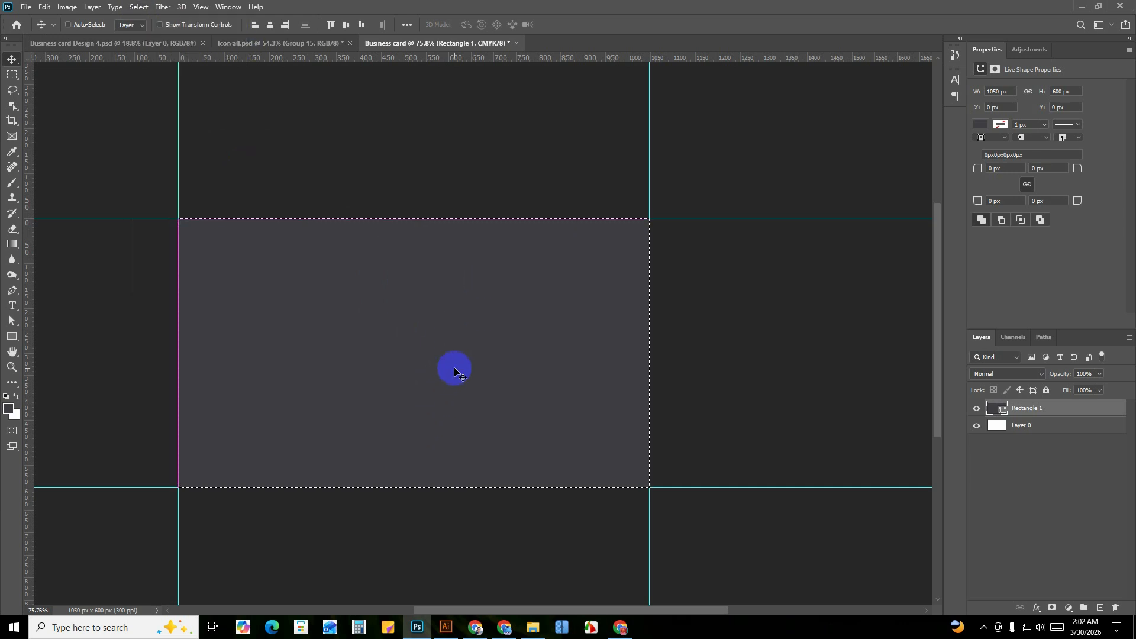
pyautogui.hotkey('ctrl', 'd')
pyautogui.moveTo(454, 388); pyautogui.dragTo(465, 348)
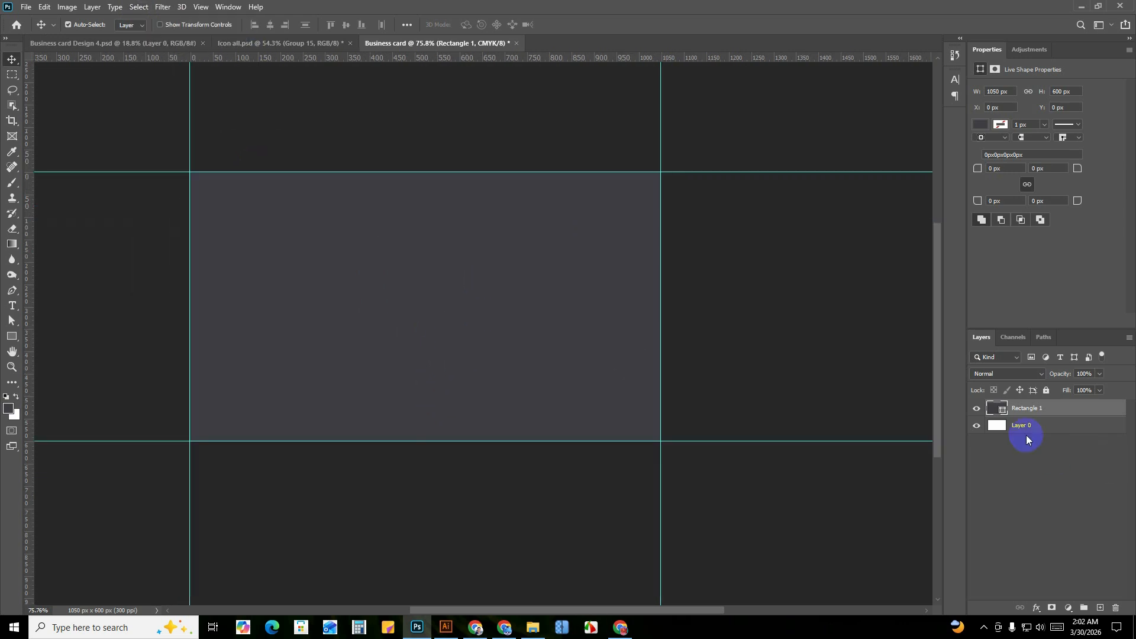
# Change the rectangle's fill color to white (#ffffff).
pyautogui.click(1003, 412)
pyautogui.doubleClick(1003, 413)
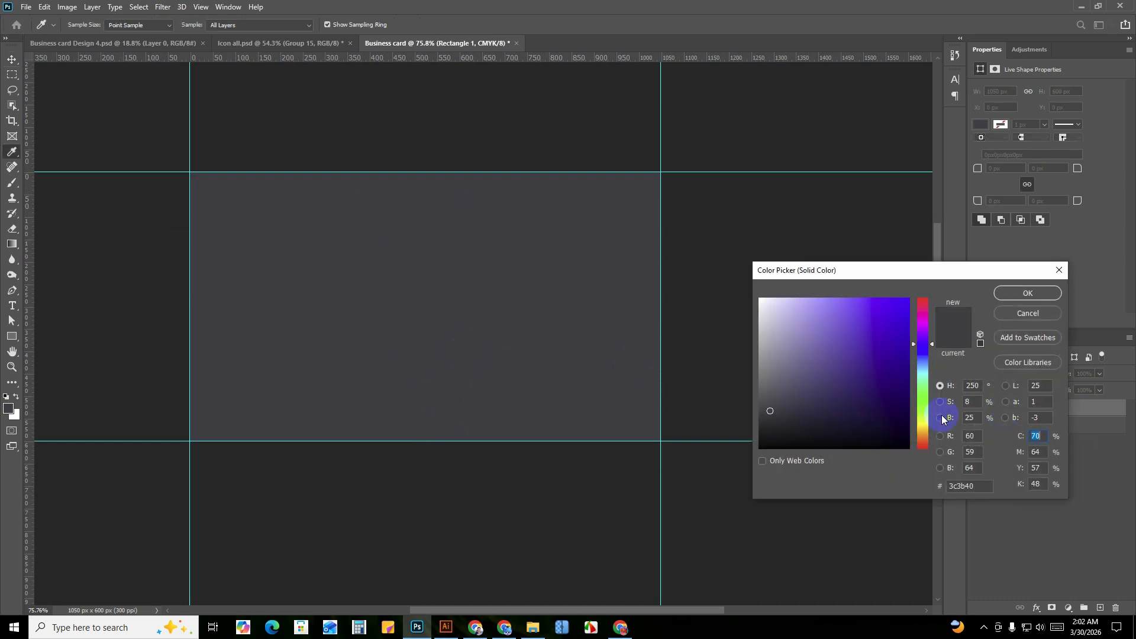
pyautogui.moveTo(771, 332); pyautogui.dragTo(735, 281)
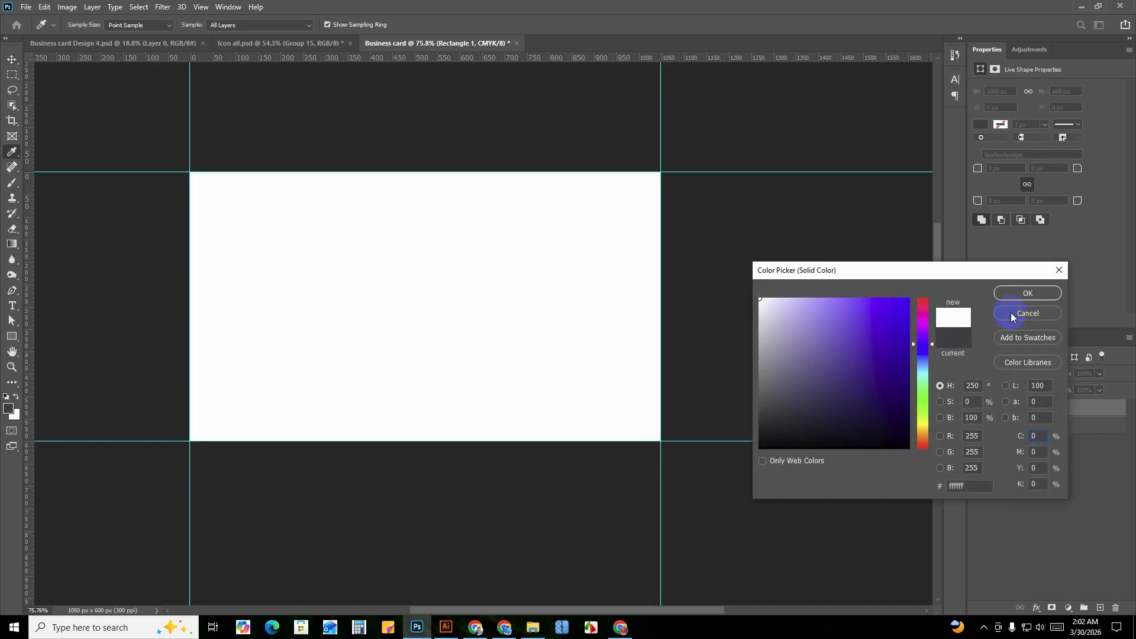
pyautogui.click(1013, 291)
# Delete Layer 0 and rename the rectangle layer as BG.
pyautogui.click(1029, 426)
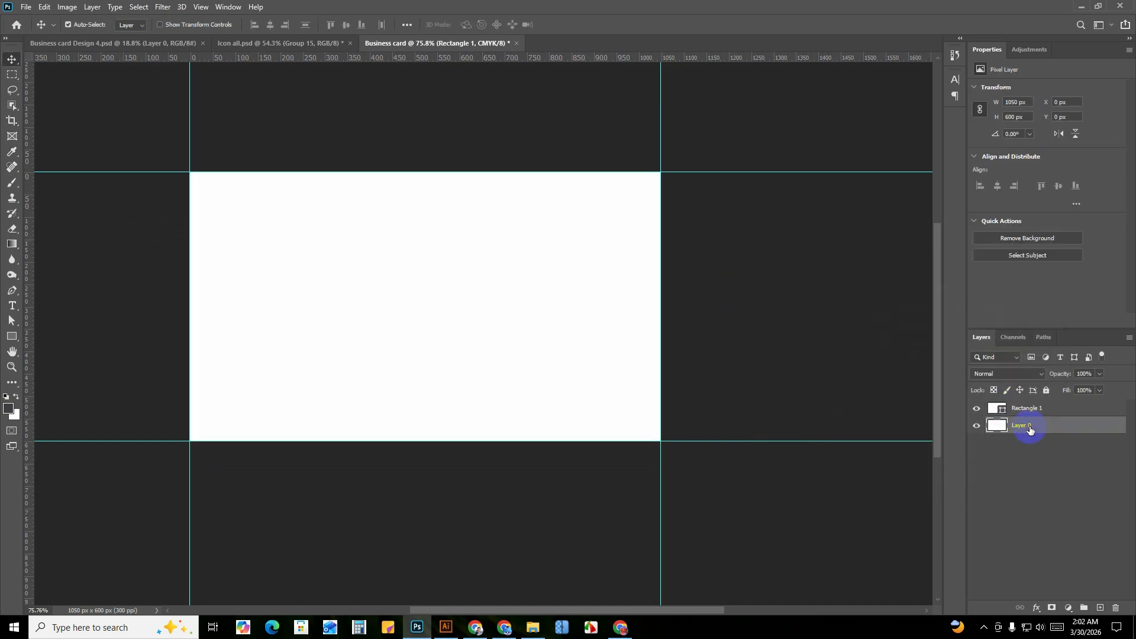
pyautogui.press('Delete')
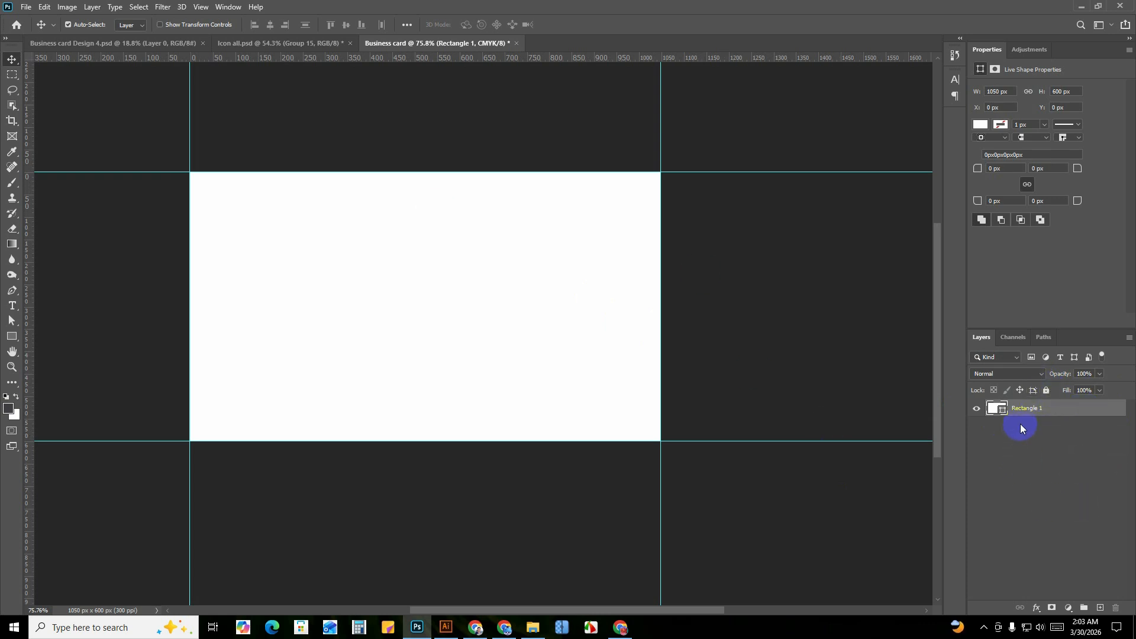
pyautogui.doubleClick(1027, 410)
pyautogui.write('BG')
pyautogui.press('Return')
# Group the BG layer, name the group Background and collapse it.
pyautogui.hotkey('ctrl', 'g')
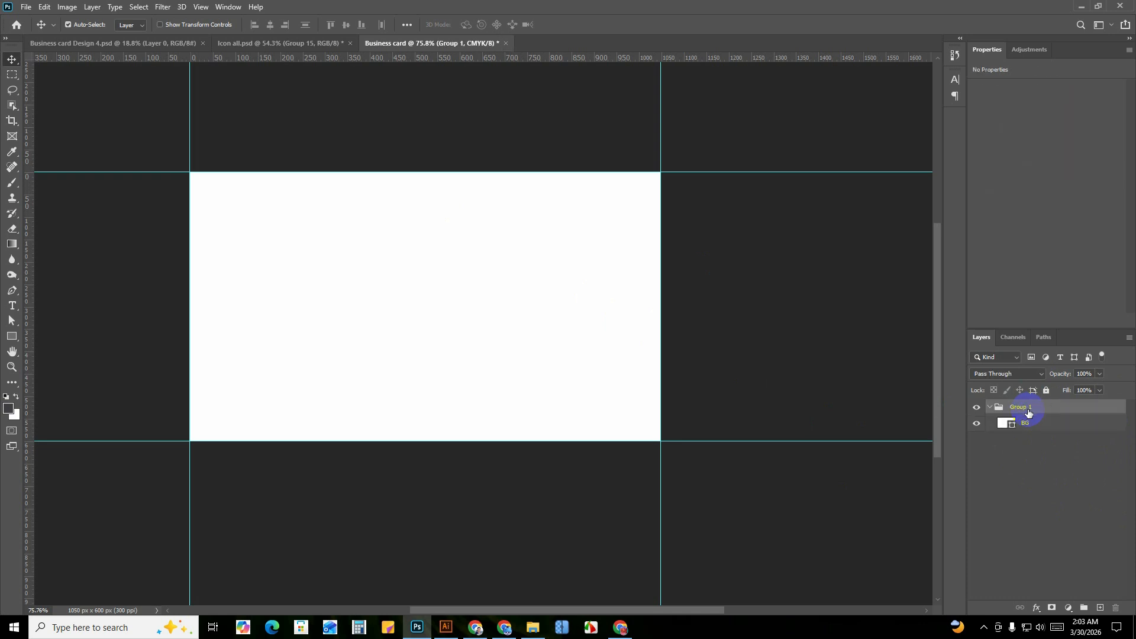
pyautogui.doubleClick(1021, 407)
pyautogui.press('Return')
pyautogui.click(988, 407)
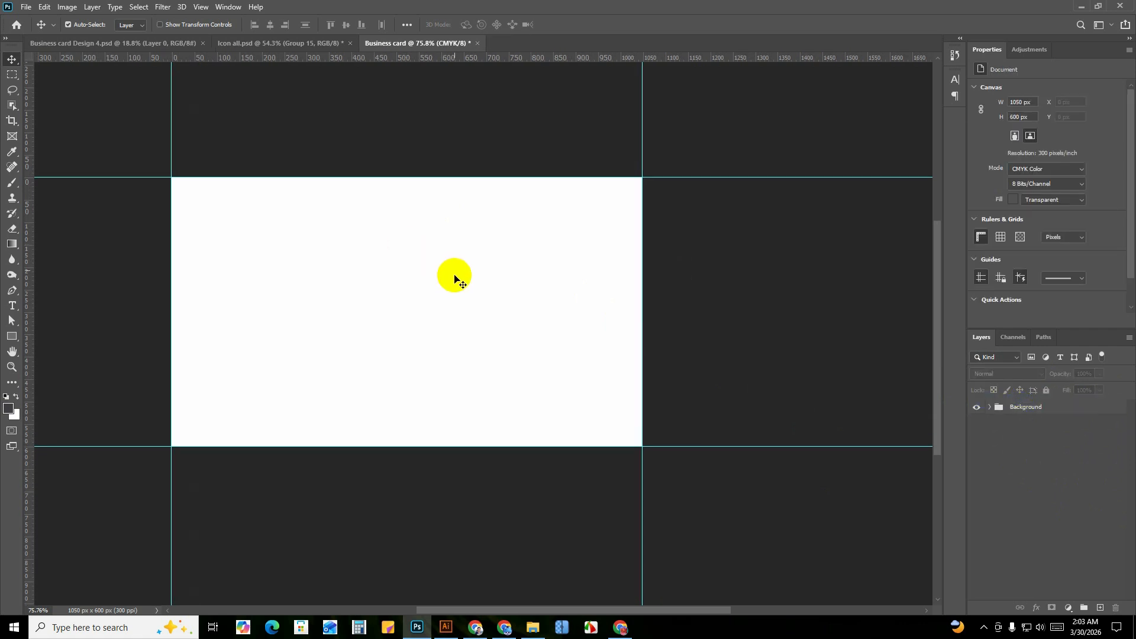
# Enlarge the canvas to 3.75 inches wide and 2.25 inches high with a centered anchor.
pyautogui.moveTo(454, 287); pyautogui.dragTo(453, 272)
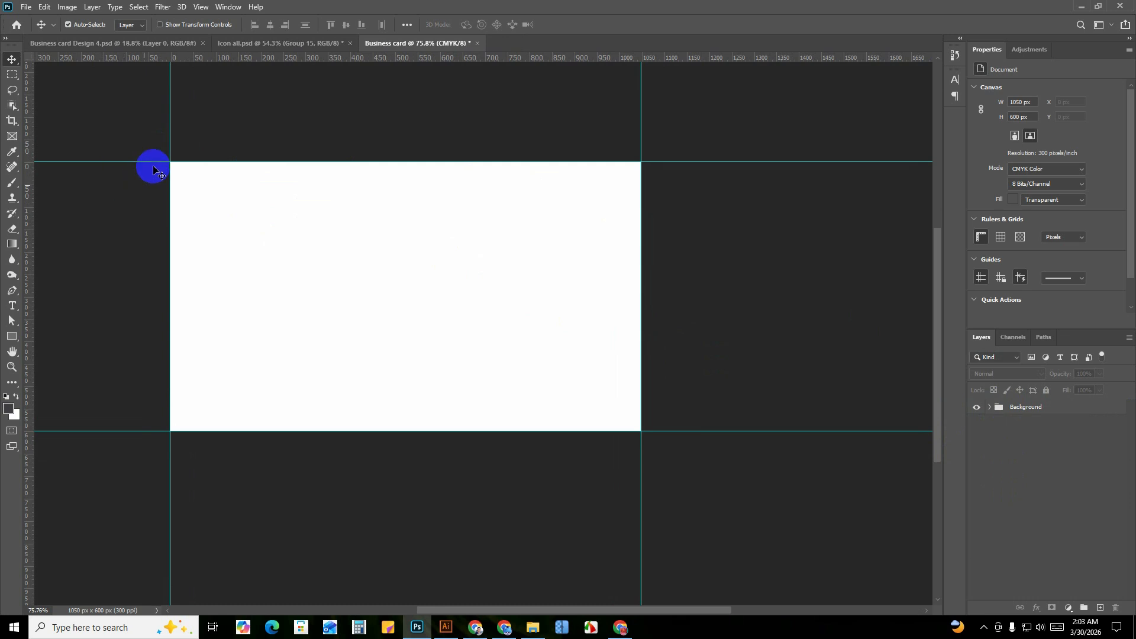
pyautogui.moveTo(277, 240); pyautogui.dragTo(288, 255)
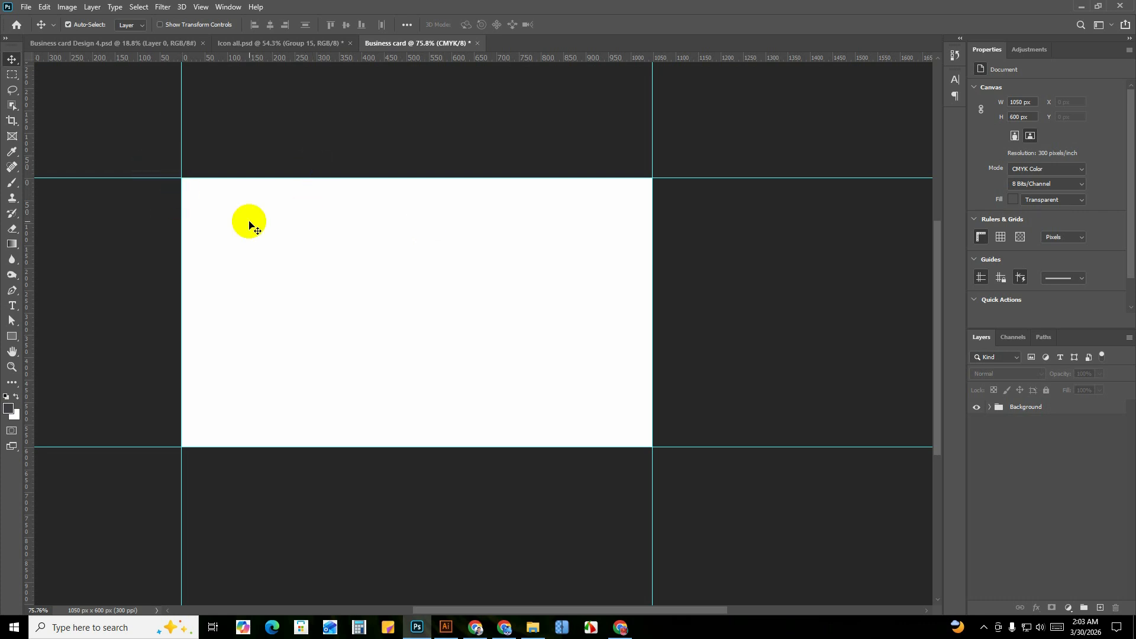
pyautogui.click(68, 9)
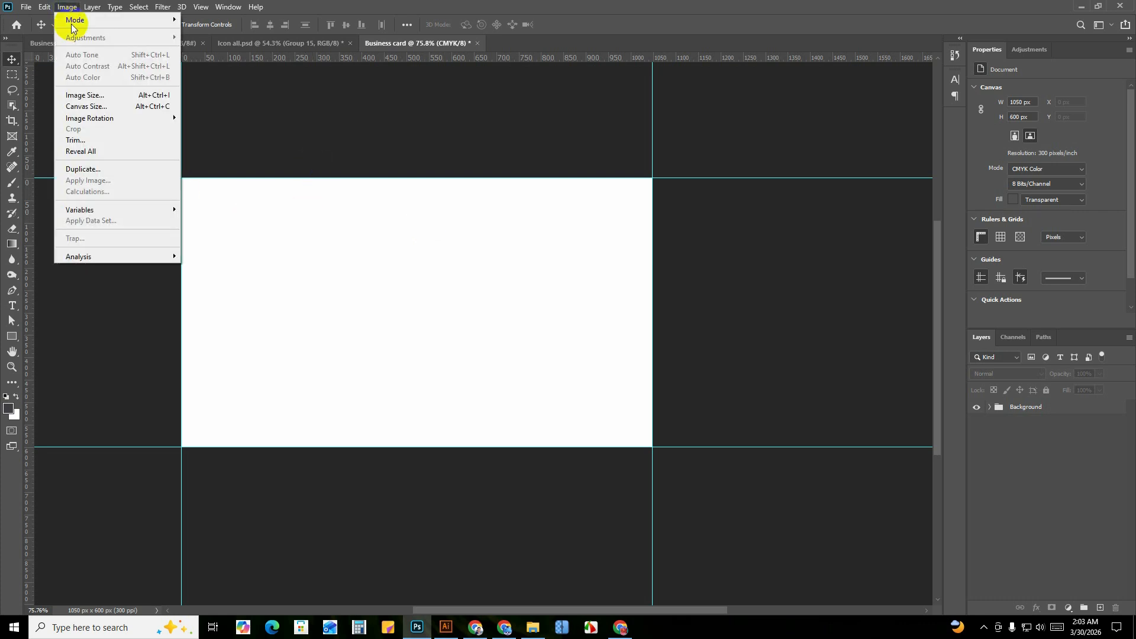
pyautogui.click(131, 107)
pyautogui.click(541, 203)
pyautogui.press('BackSpace')
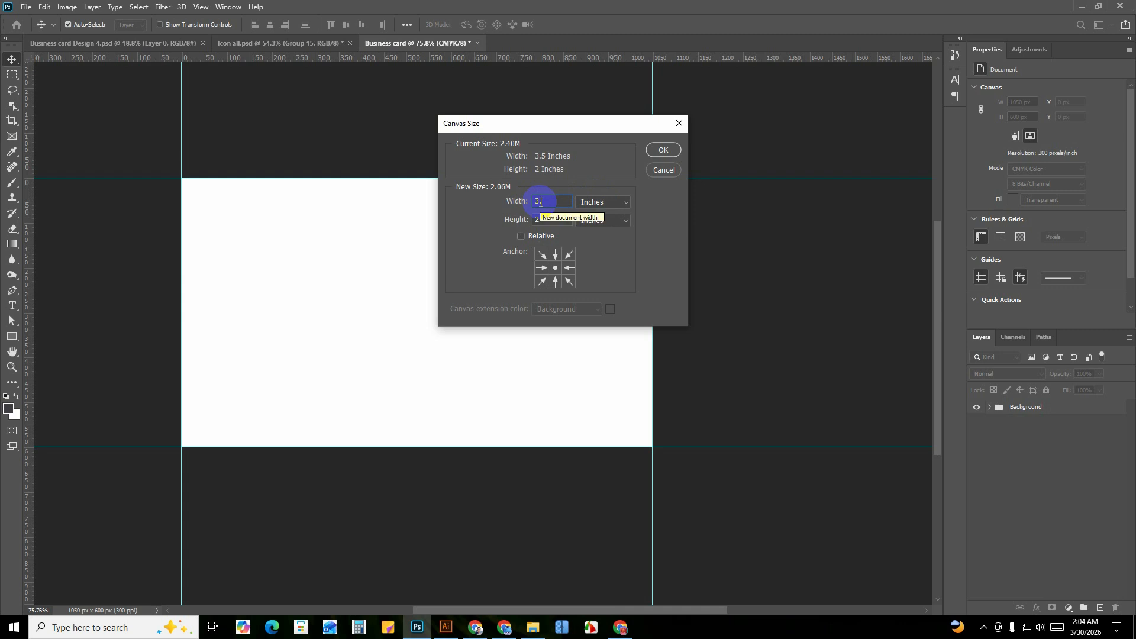
pyautogui.write('75')
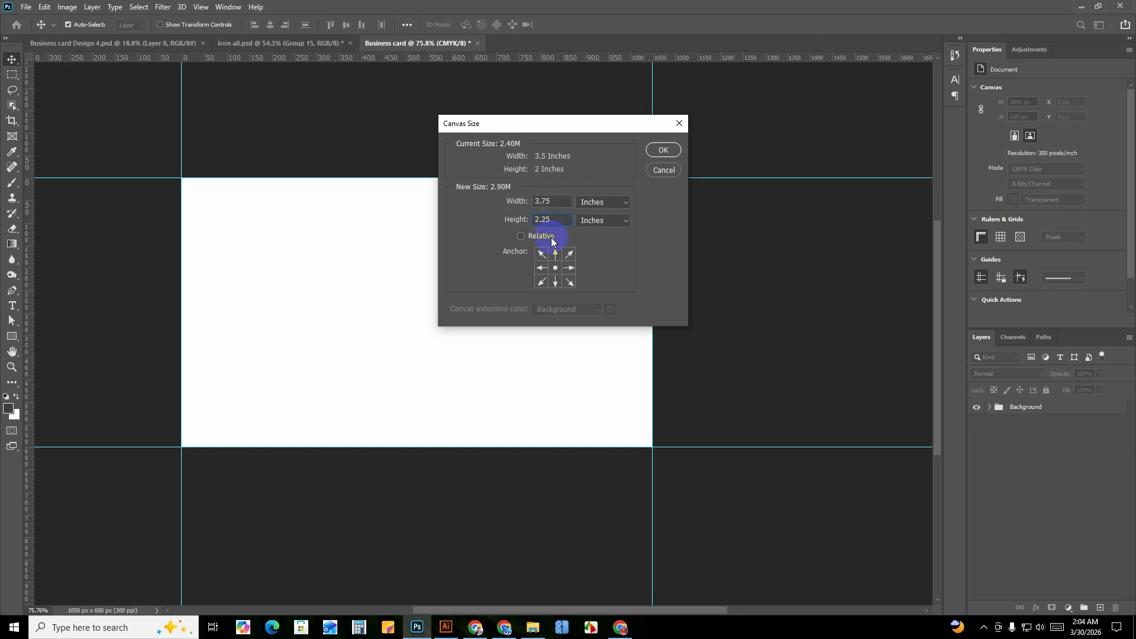
pyautogui.click(664, 150)
# Stretch the BG rectangle on all four sides to the enlarged canvas edges, 1125 × 675 px, with Free Transform.
pyautogui.scroll(1, 215, 190)
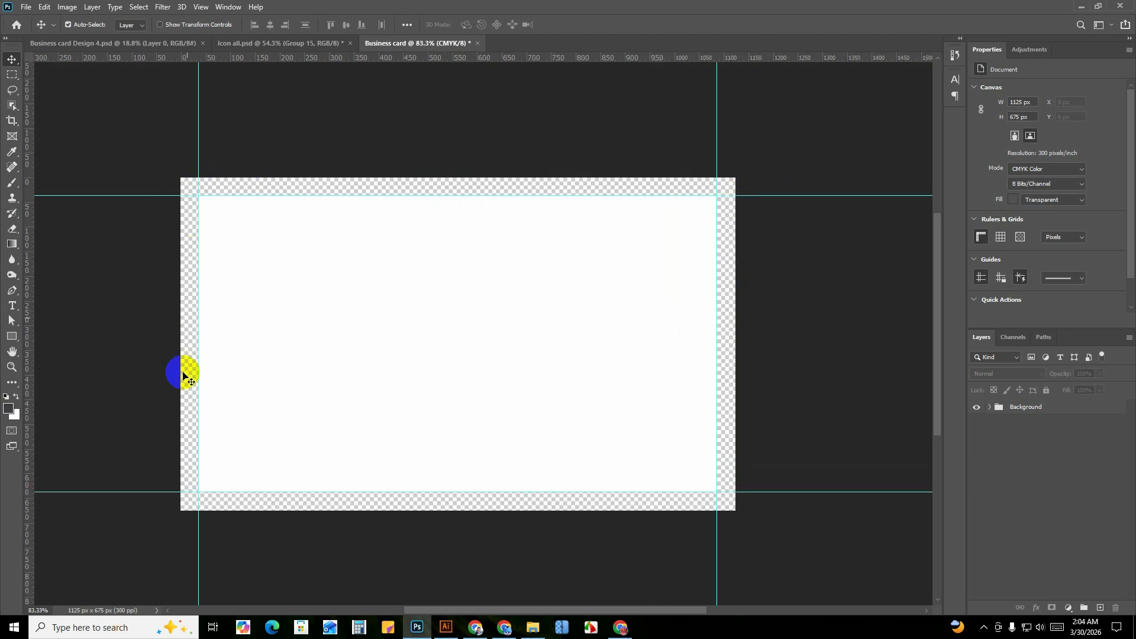
pyautogui.scroll(-2, 188, 382)
pyautogui.moveTo(513, 341); pyautogui.dragTo(521, 295)
pyautogui.scroll(2, 328, 238)
pyautogui.moveTo(383, 302); pyautogui.dragTo(388, 279)
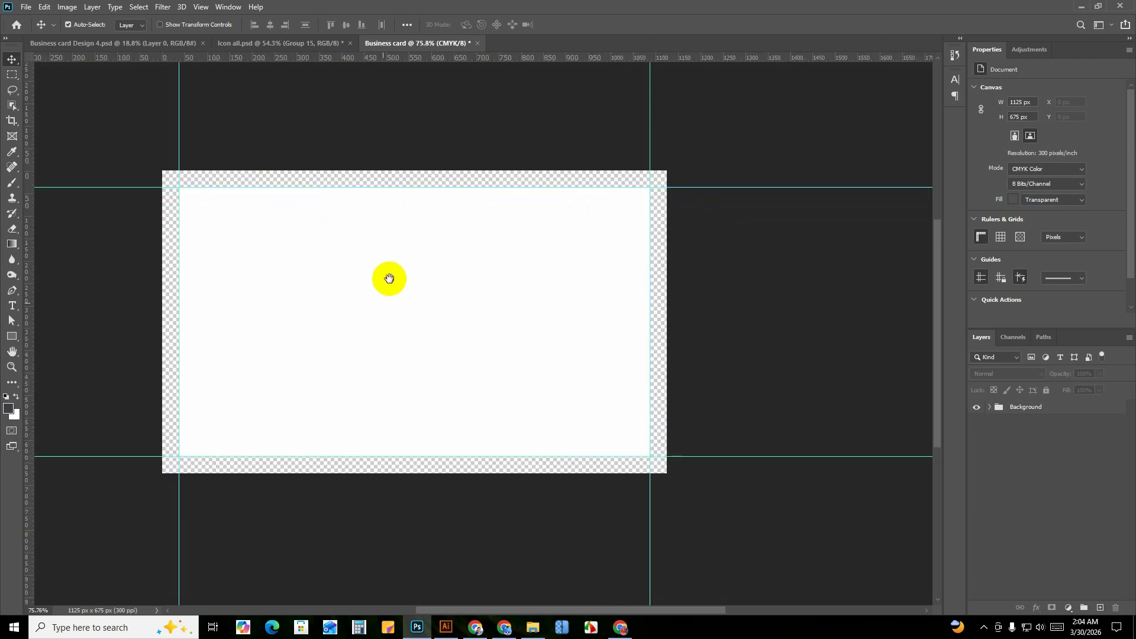
pyautogui.scroll(2, 287, 152)
pyautogui.click(556, 267)
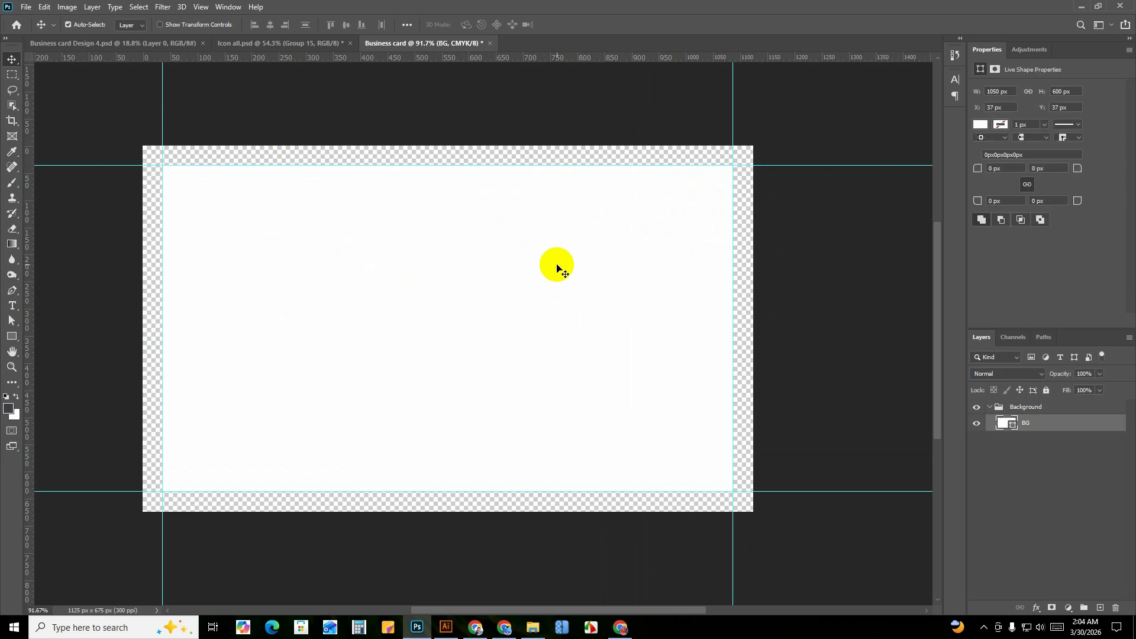
pyautogui.hotkey('ctrl', 't')
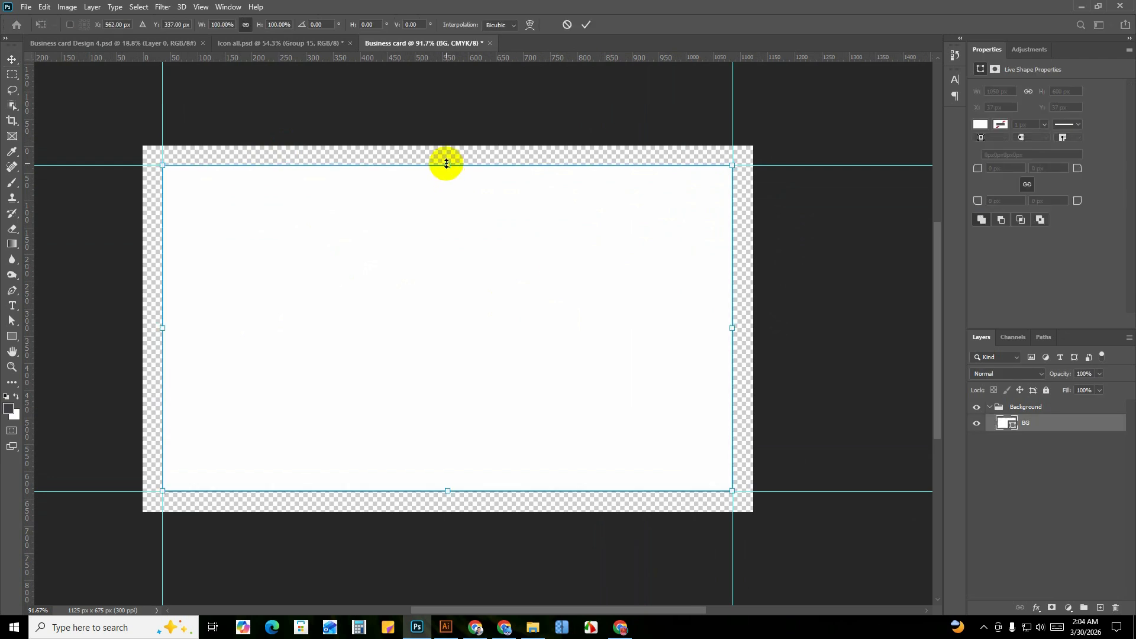
pyautogui.moveTo(447, 164); pyautogui.dragTo(447, 146)
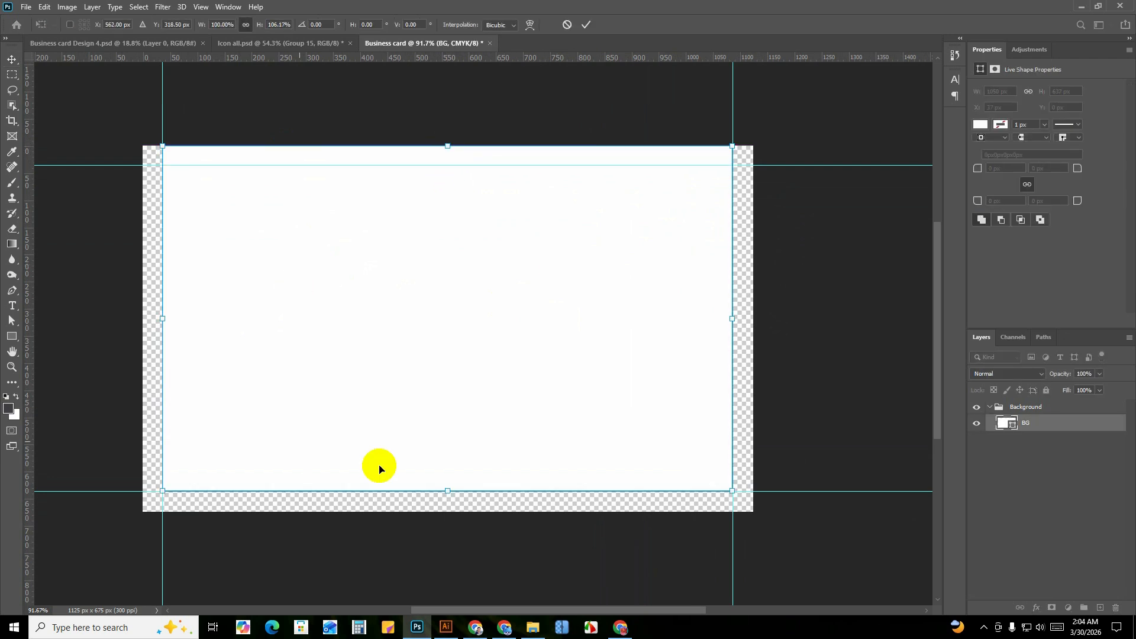
pyautogui.moveTo(447, 490); pyautogui.dragTo(447, 511)
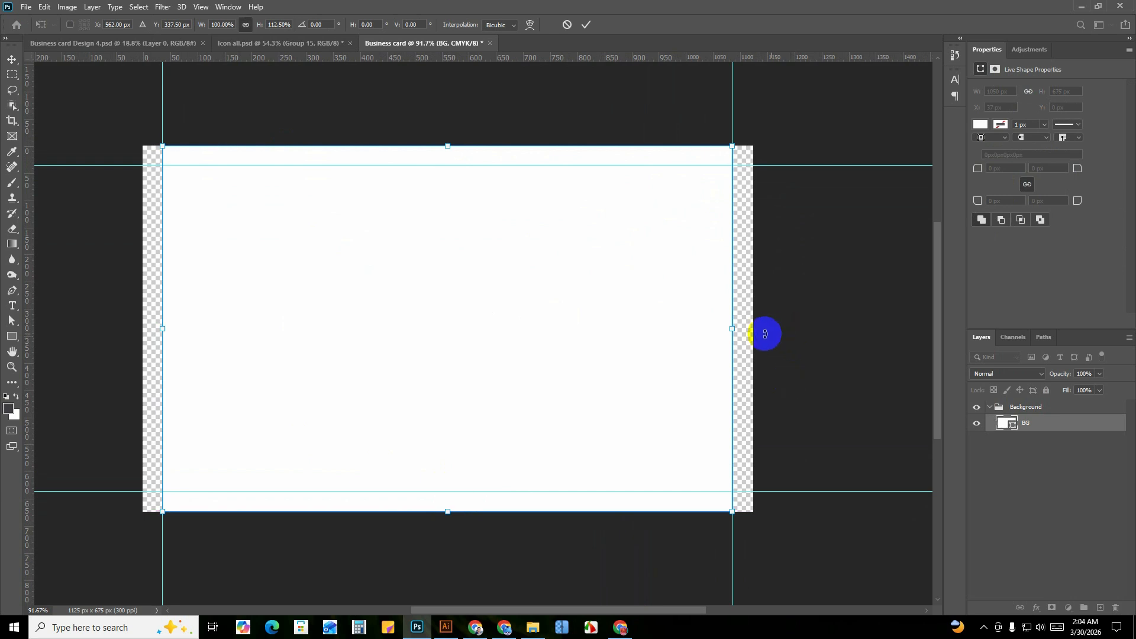
pyautogui.moveTo(733, 329); pyautogui.dragTo(752, 329)
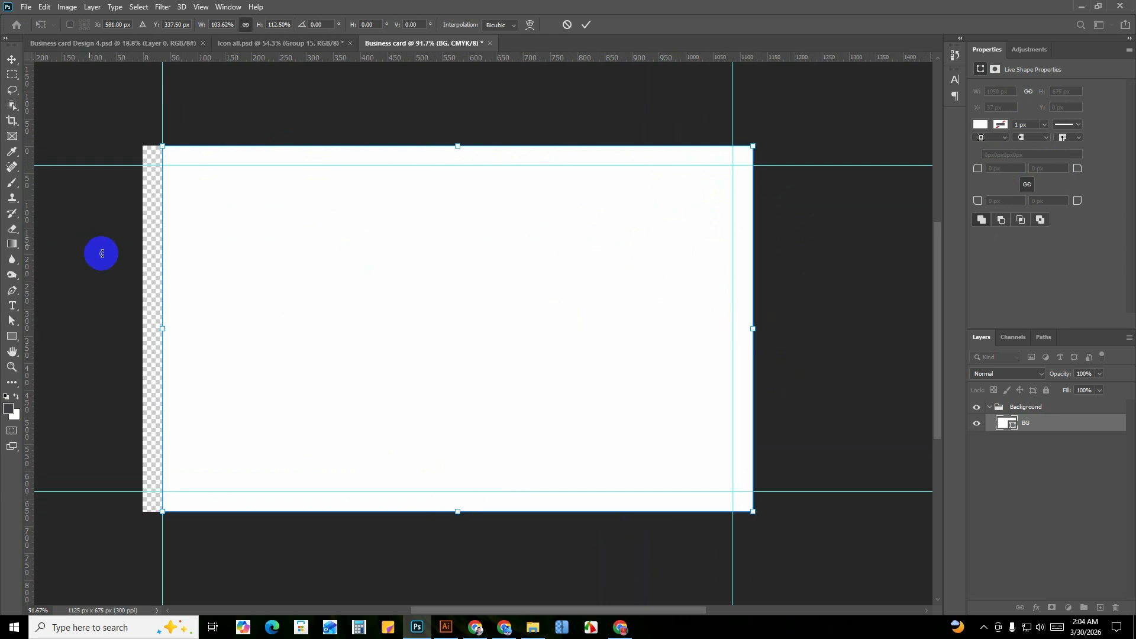
pyautogui.moveTo(159, 328); pyautogui.dragTo(143, 327)
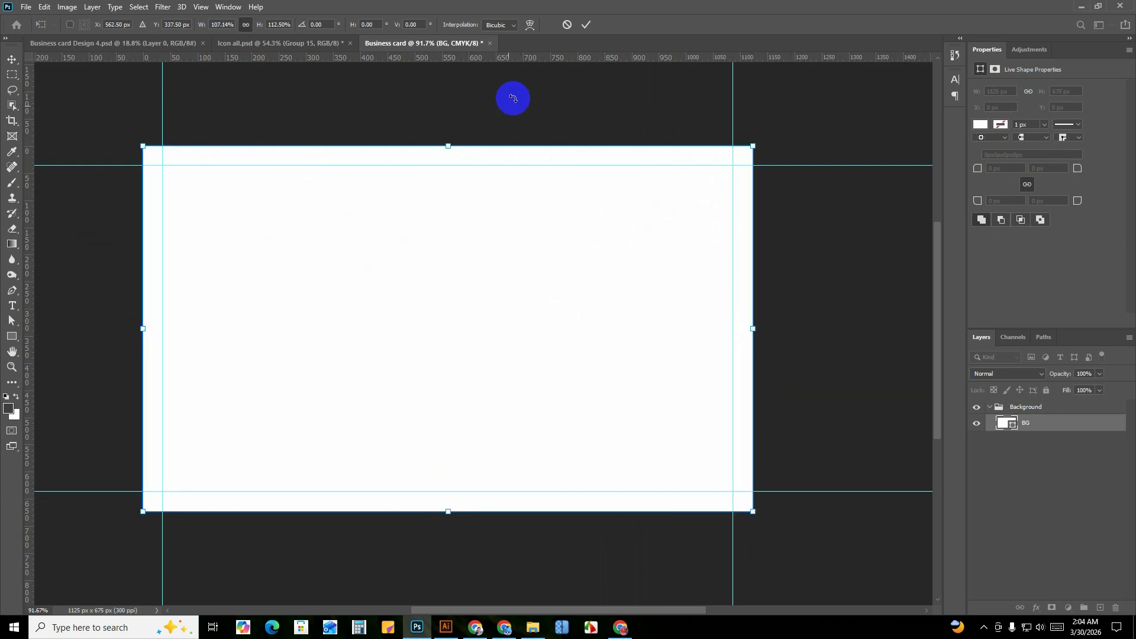
pyautogui.click(585, 24)
# Place guides along all four outer edges of the enlarged canvas and deselect the BG layer.
pyautogui.scroll(-2, 482, 274)
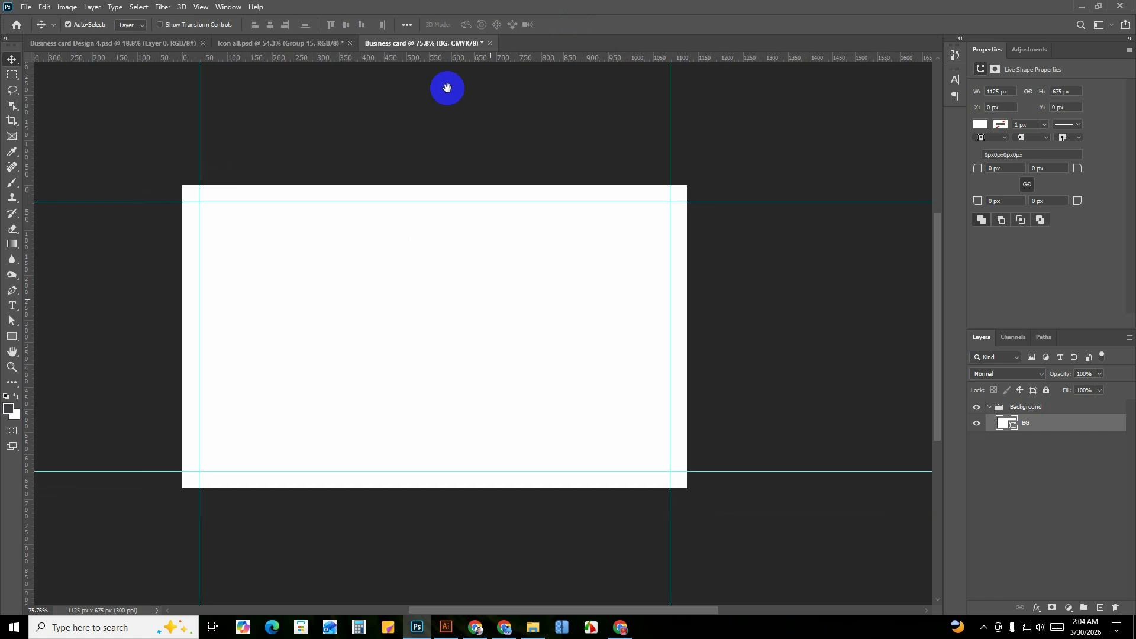
pyautogui.moveTo(435, 60); pyautogui.dragTo(398, 188)
pyautogui.moveTo(29, 105); pyautogui.dragTo(180, 142)
pyautogui.moveTo(25, 232); pyautogui.dragTo(685, 246)
pyautogui.moveTo(542, 59); pyautogui.dragTo(545, 491)
pyautogui.scroll(-1, 527, 345)
pyautogui.moveTo(508, 403); pyautogui.dragTo(501, 359)
pyautogui.click(721, 191)
pyautogui.scroll(2, 528, 223)
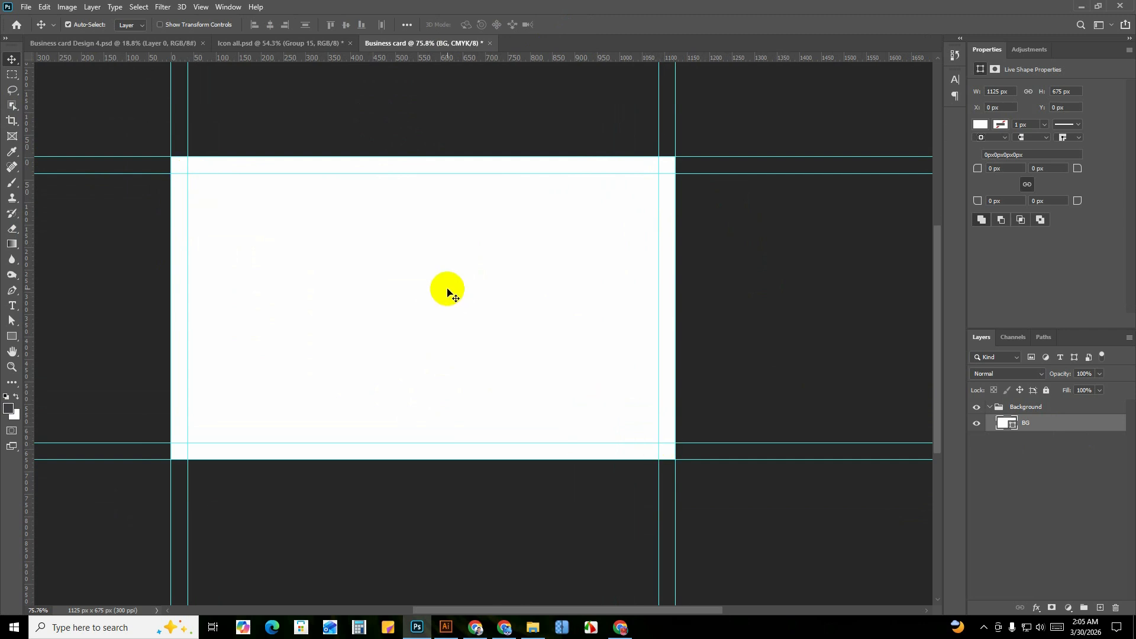
pyautogui.scroll(1, 432, 307)
pyautogui.moveTo(457, 311); pyautogui.dragTo(467, 322)
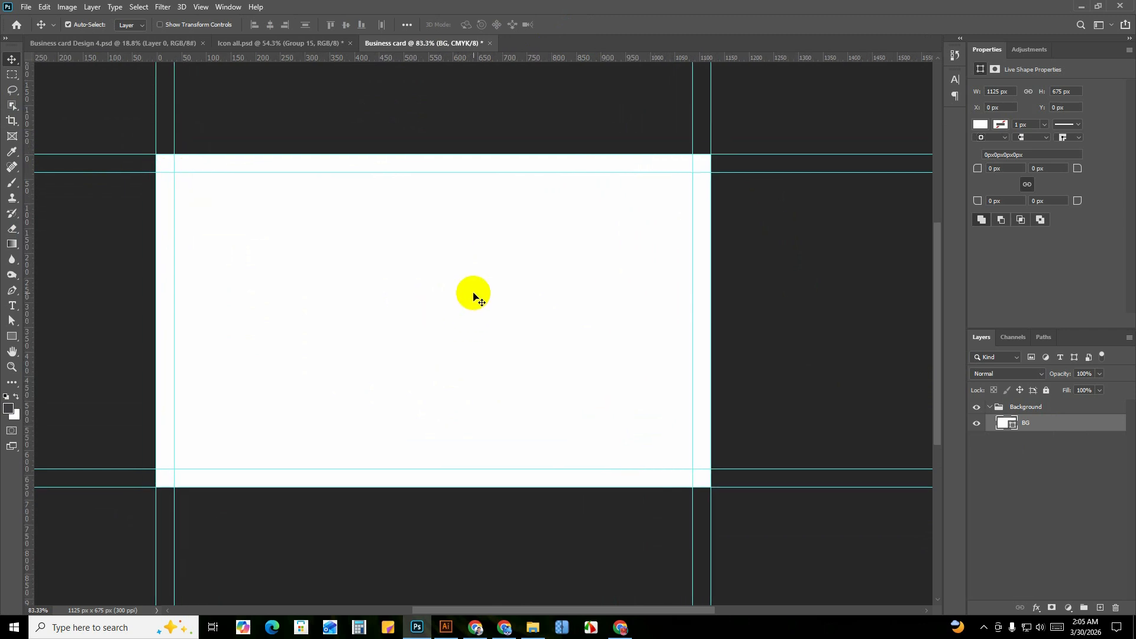
pyautogui.click(1040, 493)
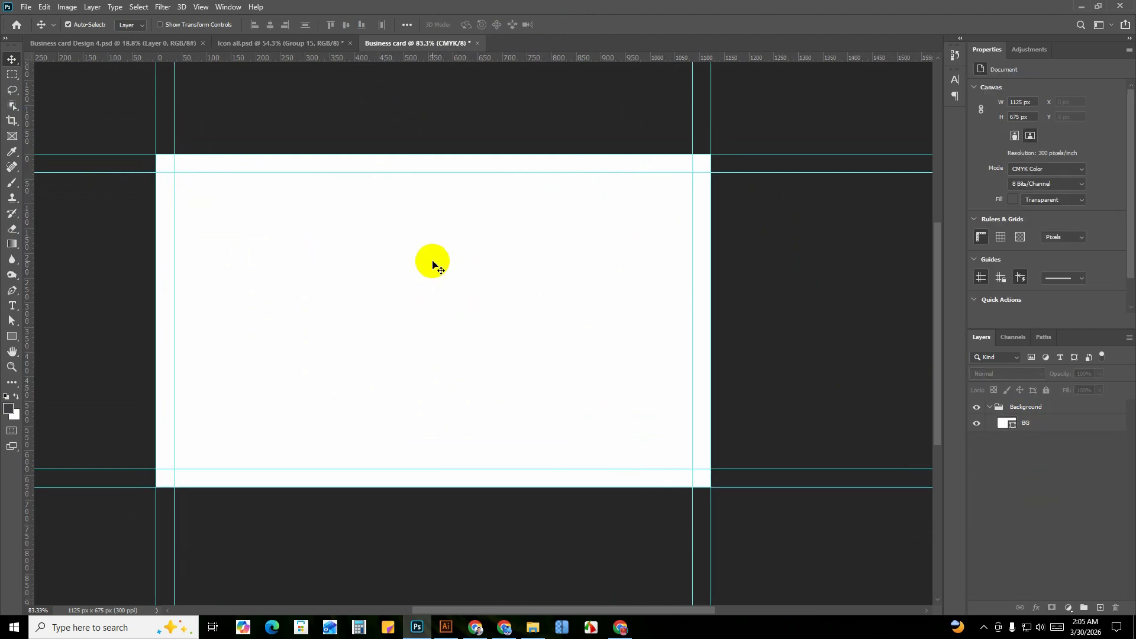
# Create a 3.25 in wide by 1.75 in high rectangle on the card with the Rectangle tool.
pyautogui.click(11, 336)
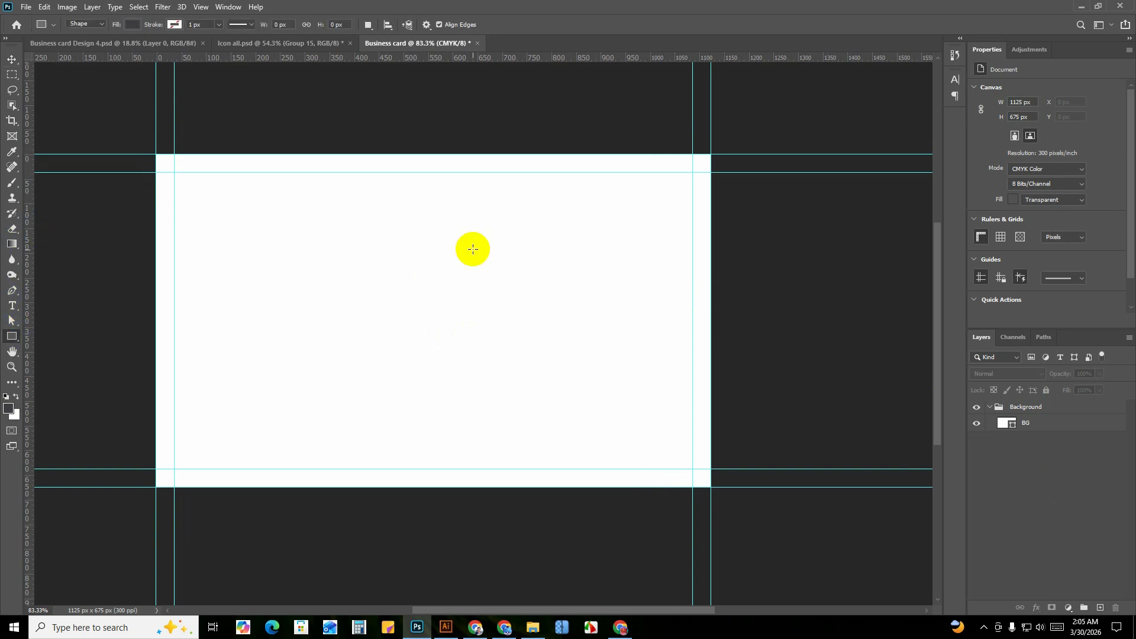
pyautogui.click(474, 264)
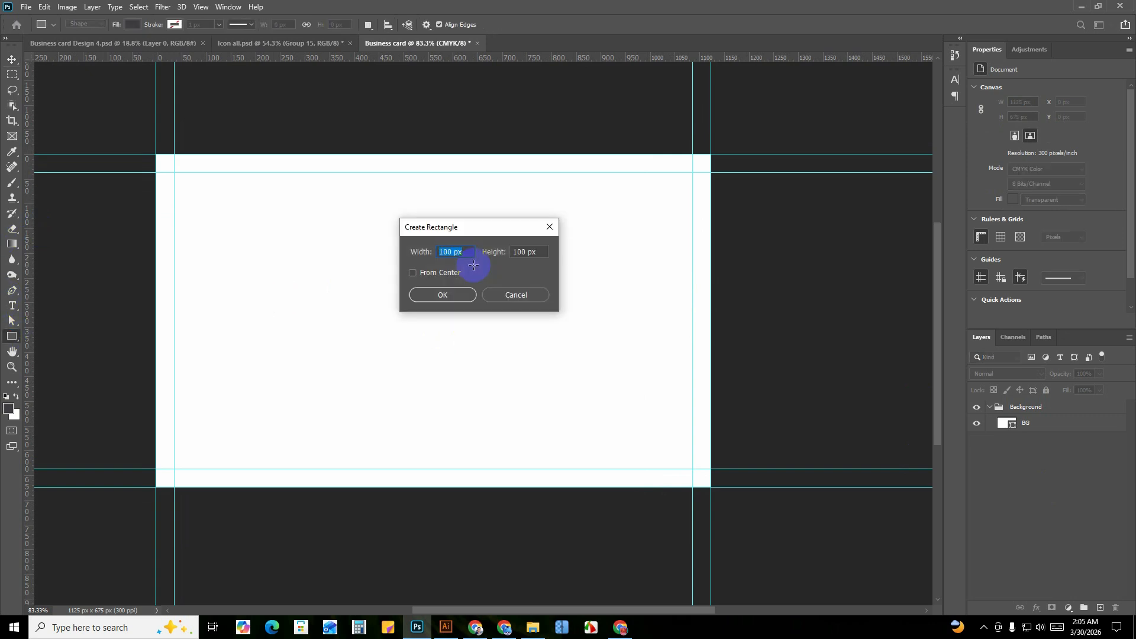
pyautogui.write('3.25 in')
pyautogui.press('Tab')
pyautogui.write('1.')
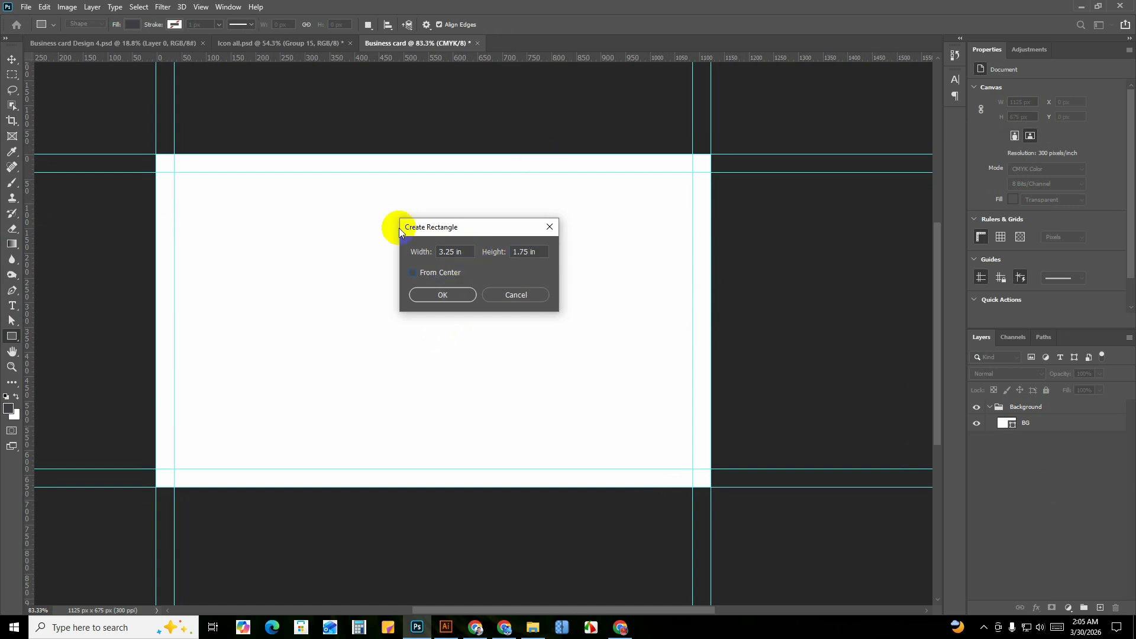
pyautogui.click(425, 297)
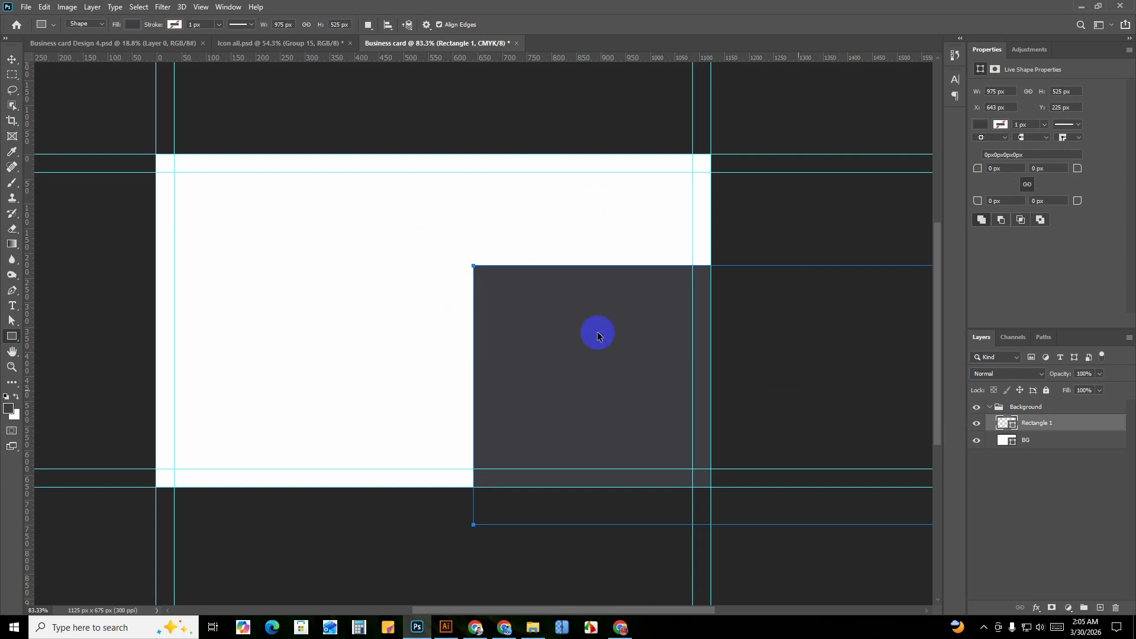
# Center the dark rectangle horizontally and vertically on the canvas, then deselect the canvas selection.
pyautogui.hotkey('ctrl', 'a')
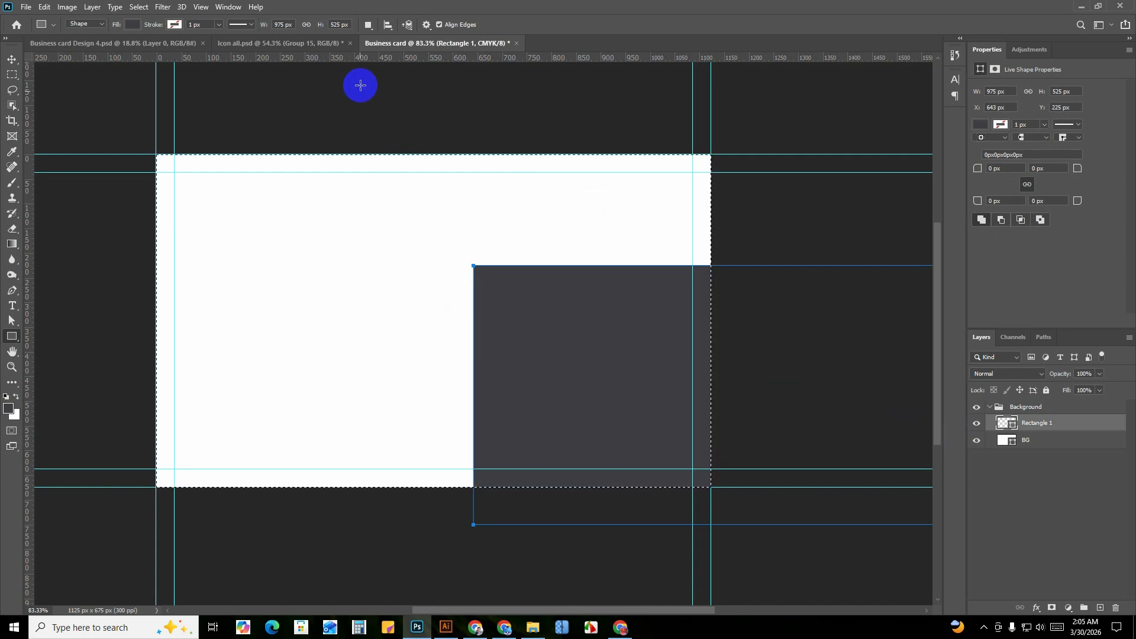
pyautogui.press('v')
pyautogui.click(269, 24)
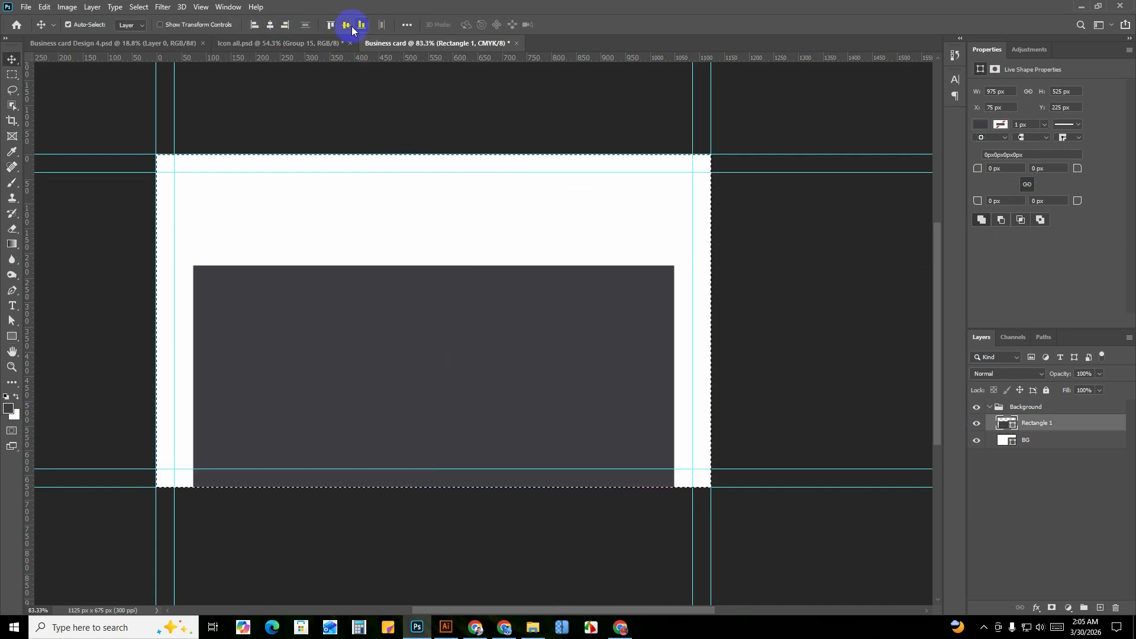
pyautogui.click(346, 24)
pyautogui.hotkey('ctrl', 'd')
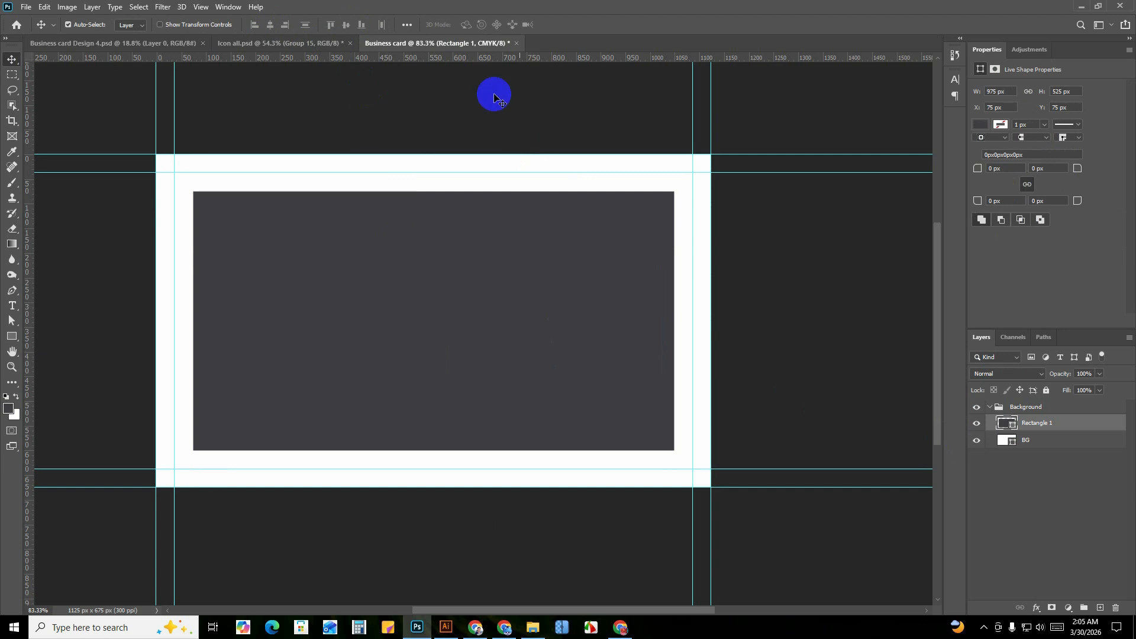
# Place guides along all four edges of the centered rectangle, then delete that rectangle.
pyautogui.moveTo(472, 65); pyautogui.dragTo(419, 191)
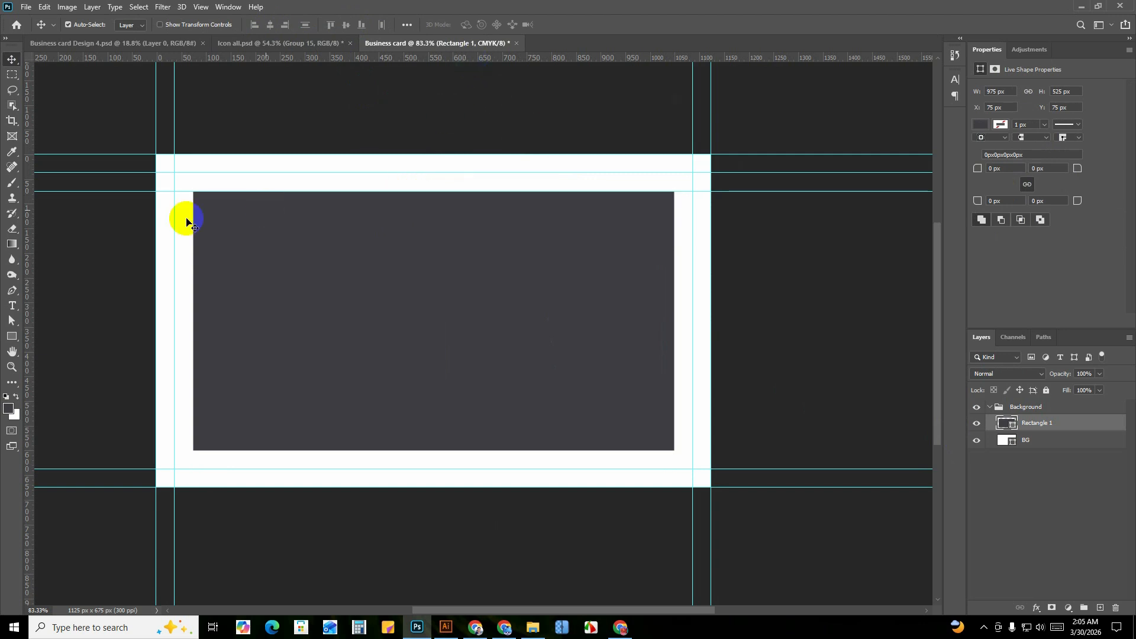
pyautogui.moveTo(29, 211); pyautogui.dragTo(190, 215)
pyautogui.moveTo(26, 223); pyautogui.dragTo(674, 274)
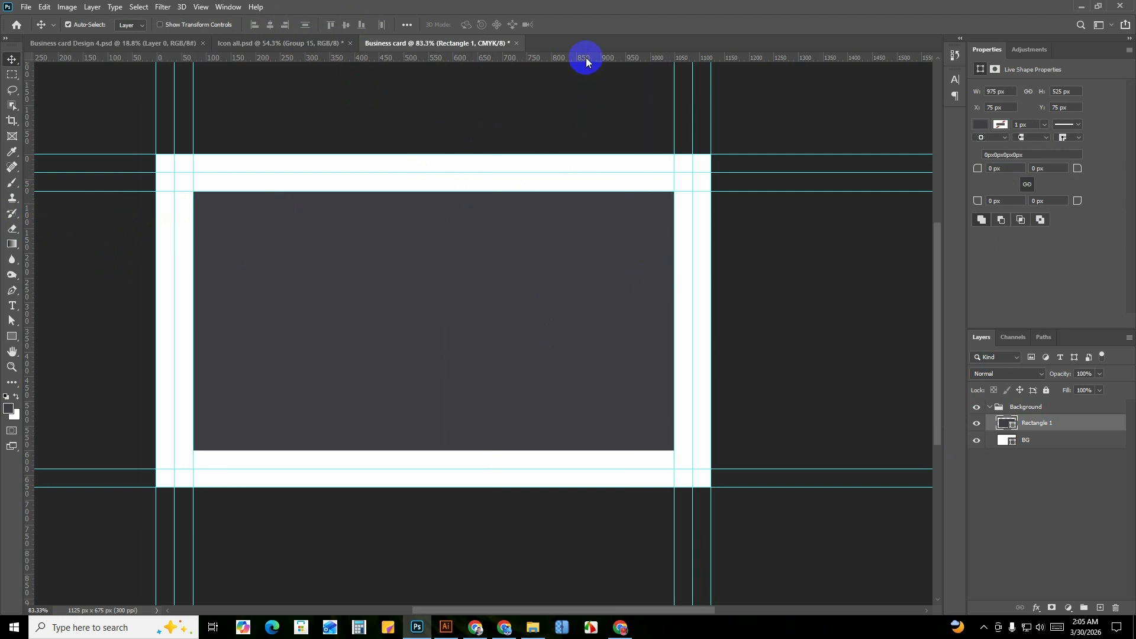
pyautogui.moveTo(586, 57); pyautogui.dragTo(532, 450)
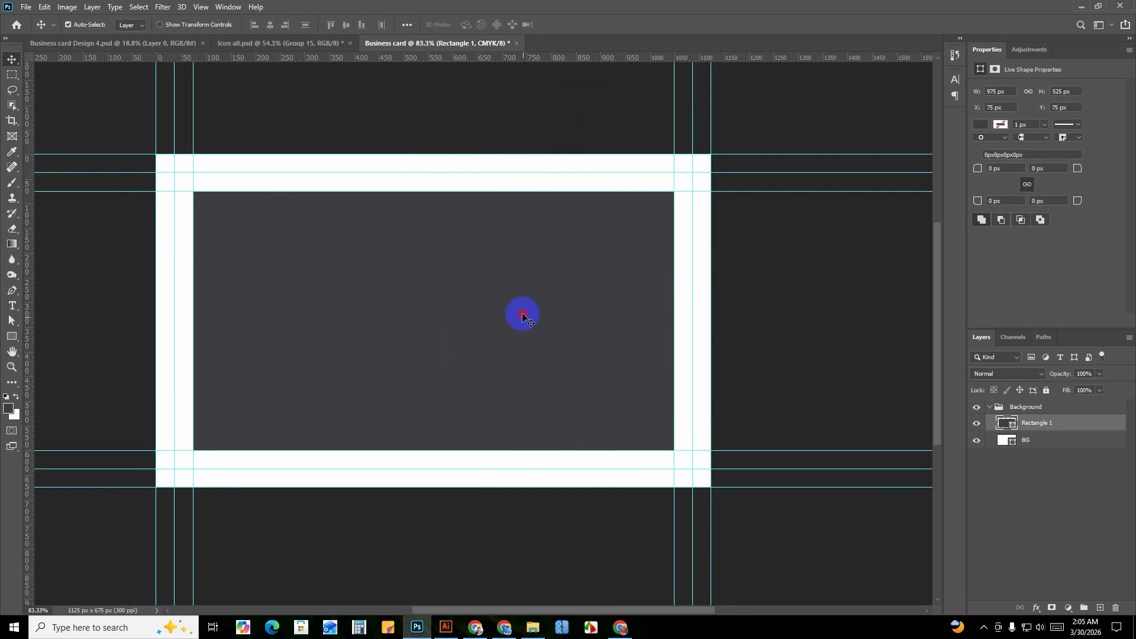
pyautogui.press('Delete')
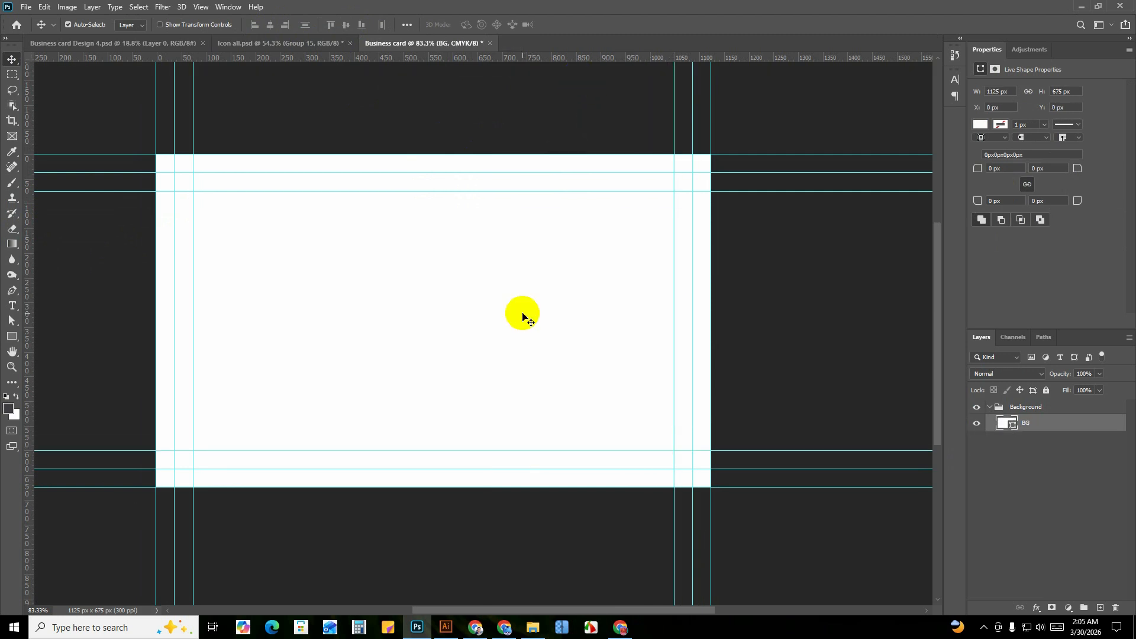
pyautogui.scroll(-1, 330, 272)
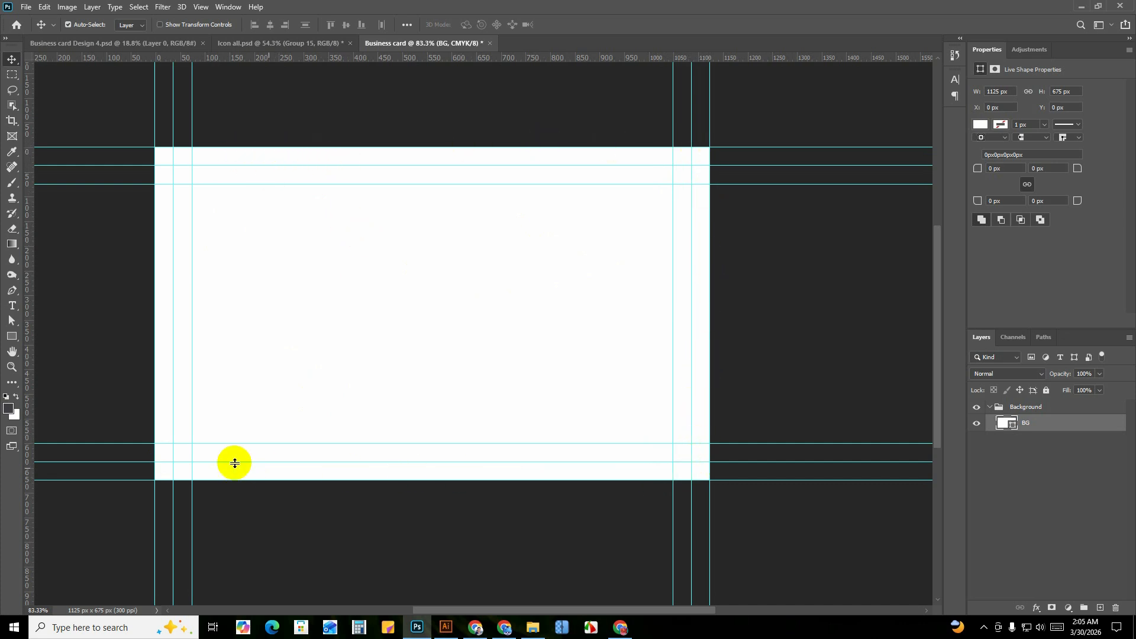
pyautogui.scroll(-2, 415, 232)
pyautogui.moveTo(467, 284); pyautogui.dragTo(434, 305)
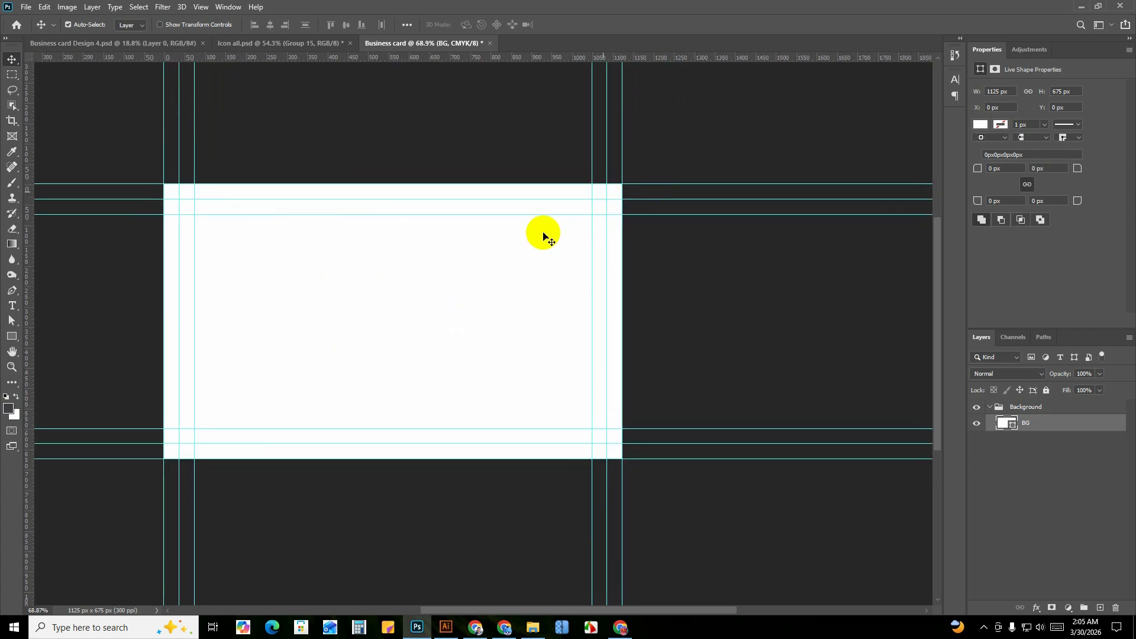
pyautogui.scroll(1, 543, 233)
pyautogui.moveTo(524, 278); pyautogui.dragTo(545, 254)
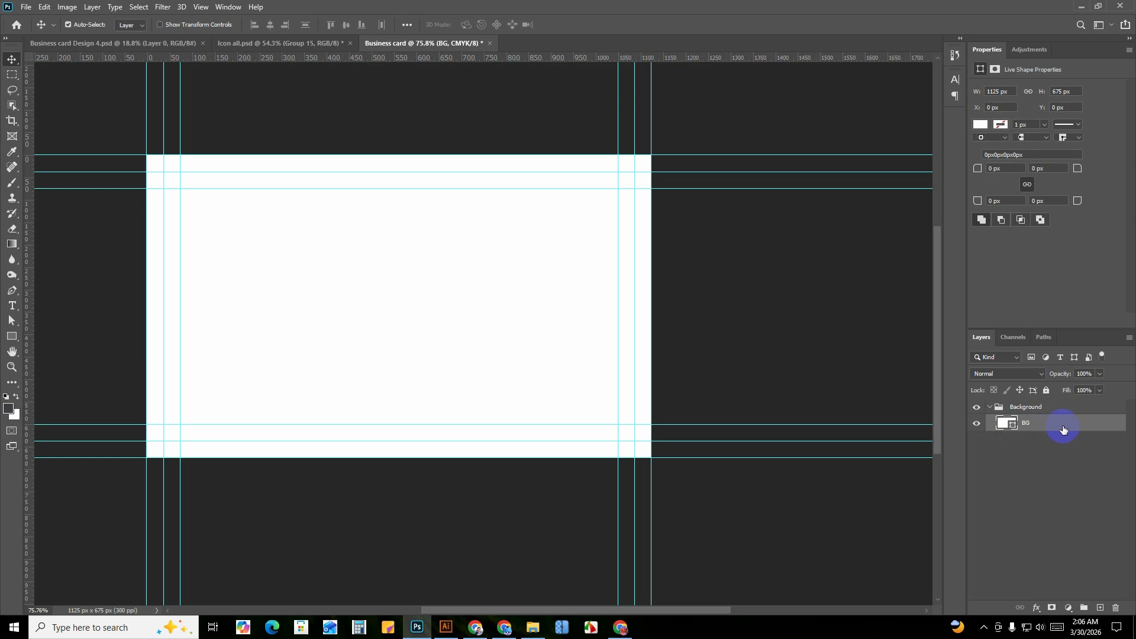
# Duplicate the BG layer, move the copy above the Background group, collapse the group and rename the copy Bleed.
pyautogui.moveTo(1062, 424); pyautogui.dragTo(1101, 607)
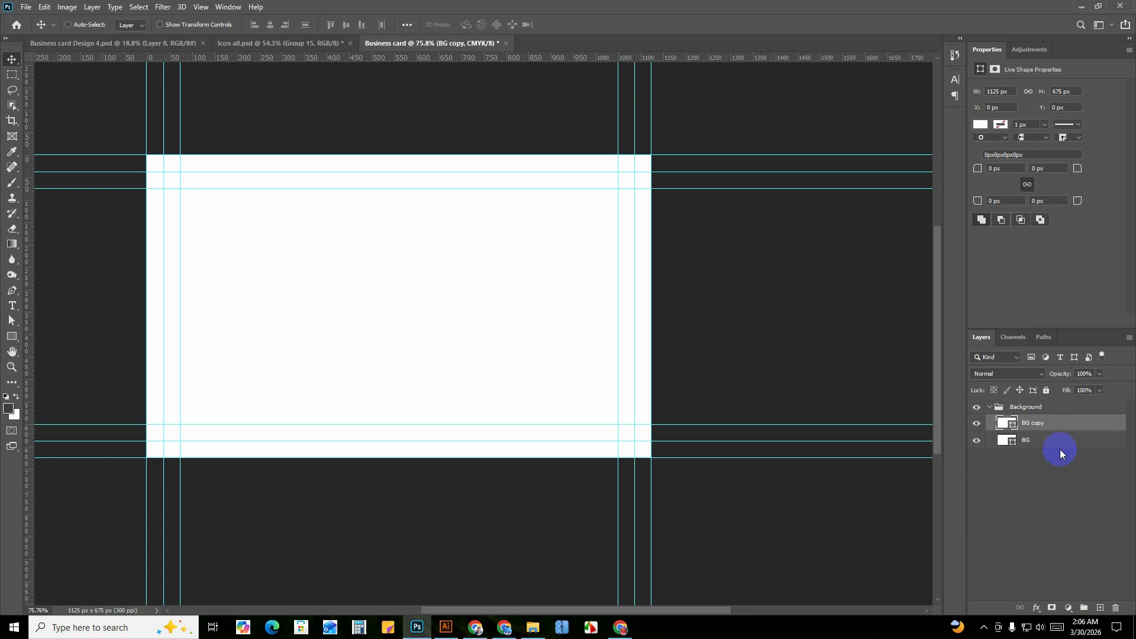
pyautogui.hotkey('ctrl', 'z')
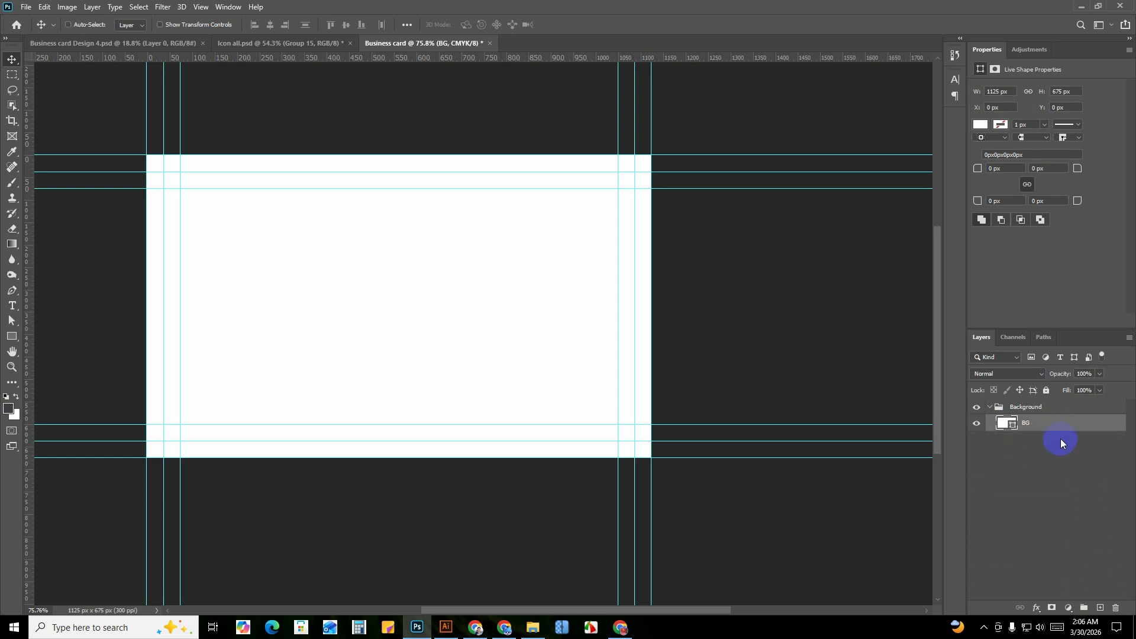
pyautogui.hotkey('ctrl', 'shift', 'z')
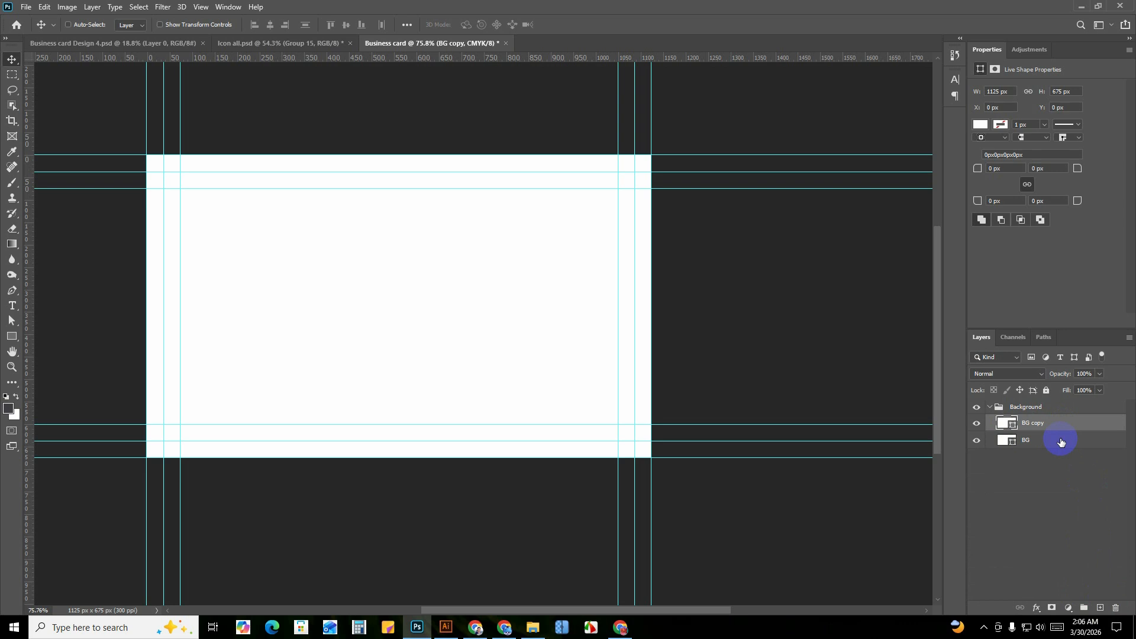
pyautogui.hotkey('ctrl', ']')
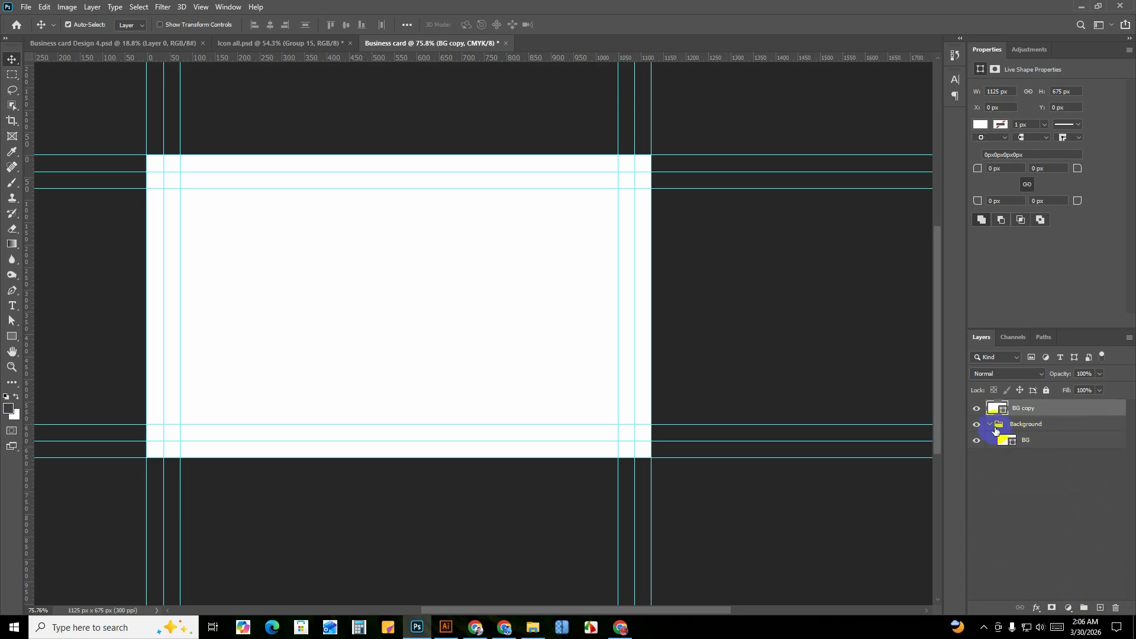
pyautogui.doubleClick(1022, 408)
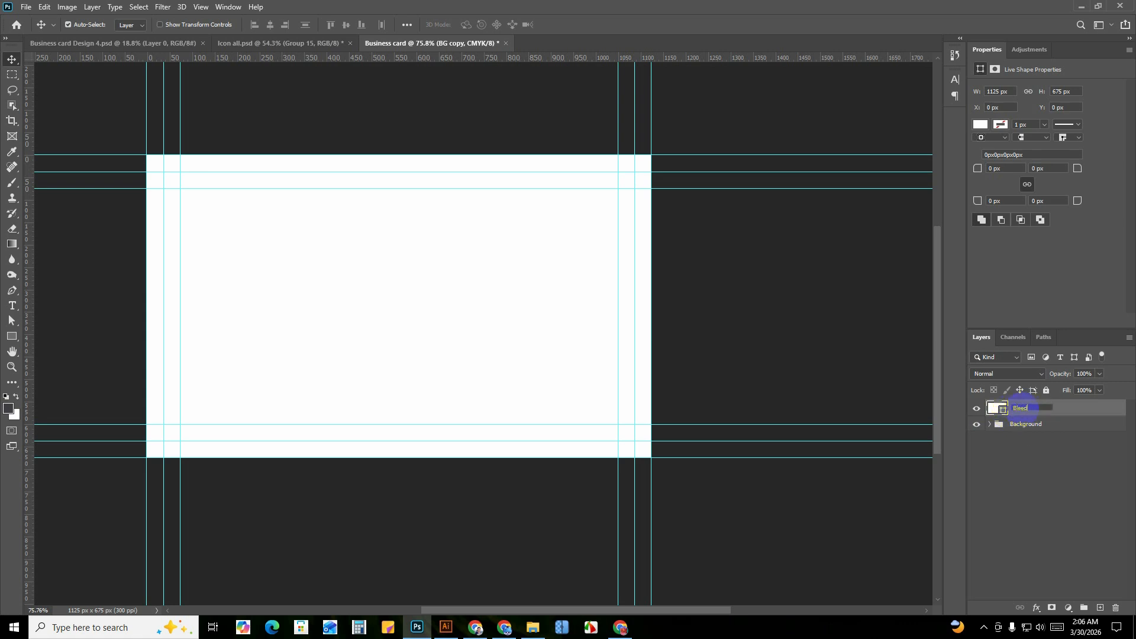
pyautogui.press('Return')
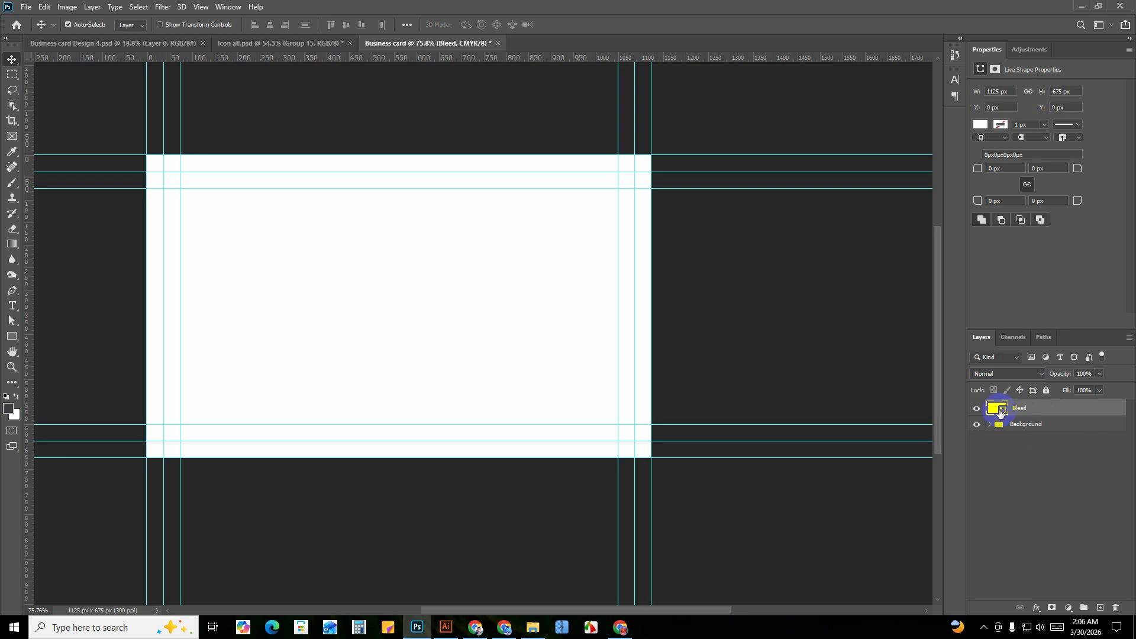
# Change the Bleed shape's fill color to pure red, ff0000.
pyautogui.doubleClick(1003, 412)
pyautogui.moveTo(869, 317); pyautogui.dragTo(938, 284)
pyautogui.click(1025, 294)
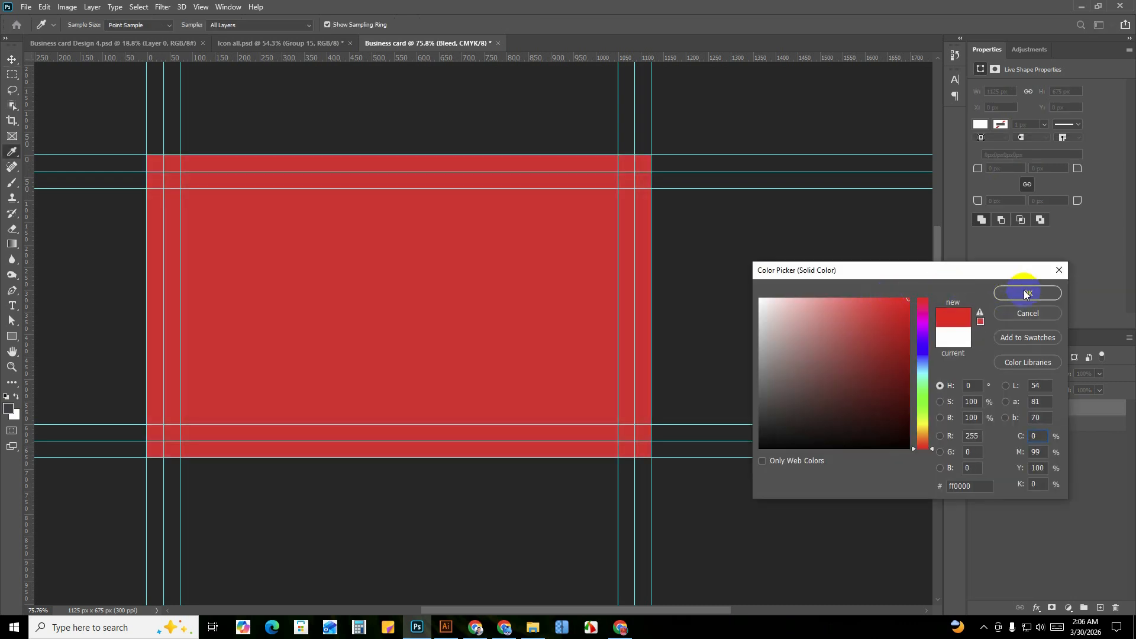
# Cut a 1050 × 600 px rectangle out of the Bleed shape along the middle guides using Exclude Overlapping Shapes.
pyautogui.scroll(-1, 510, 306)
pyautogui.moveTo(540, 329); pyautogui.dragTo(540, 347)
pyautogui.moveTo(443, 352); pyautogui.dragTo(455, 327)
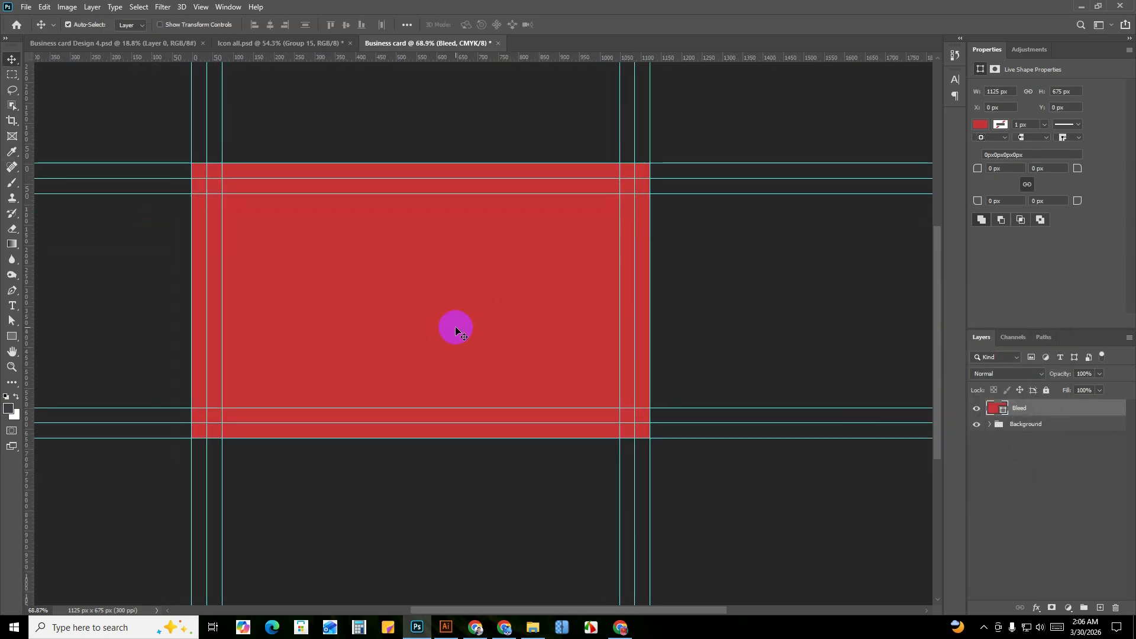
pyautogui.scroll(1, 428, 289)
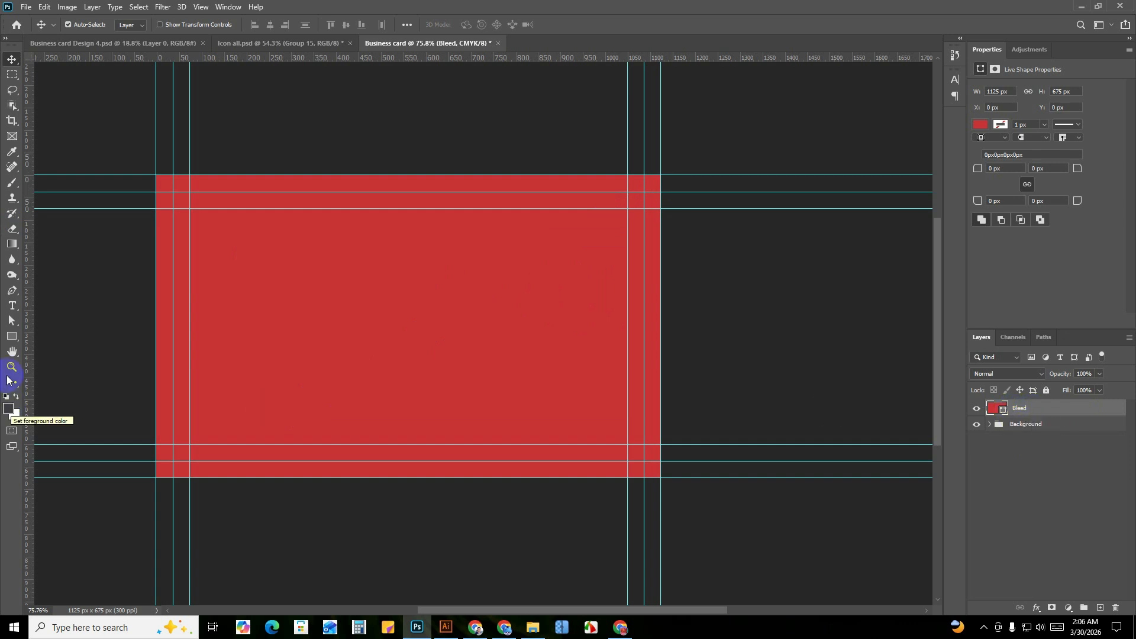
pyautogui.click(13, 336)
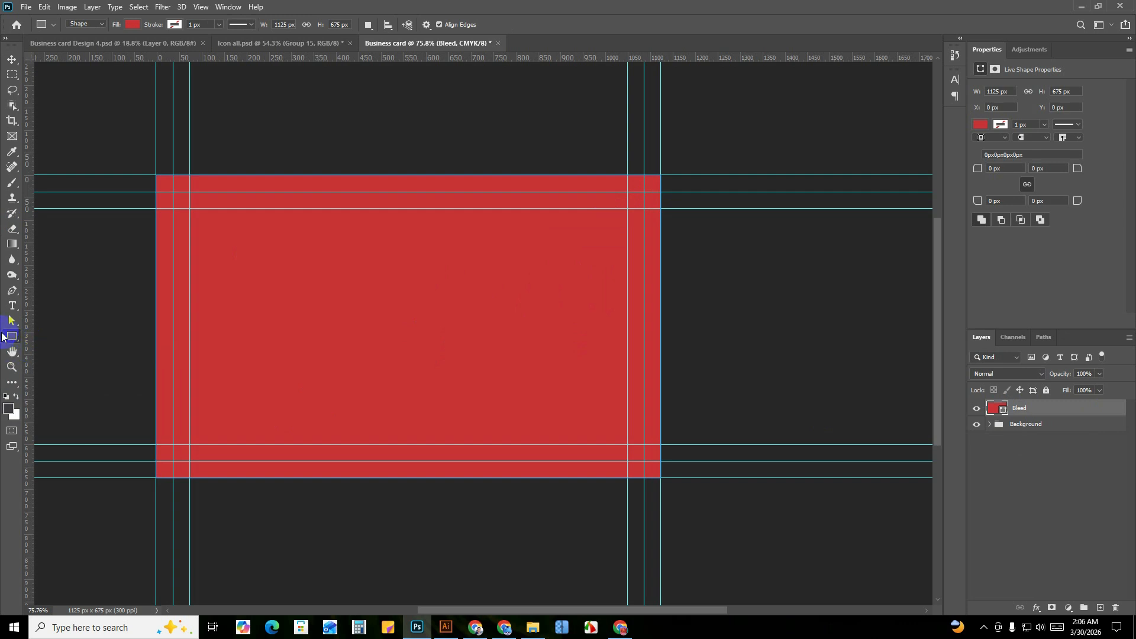
pyautogui.click(370, 25)
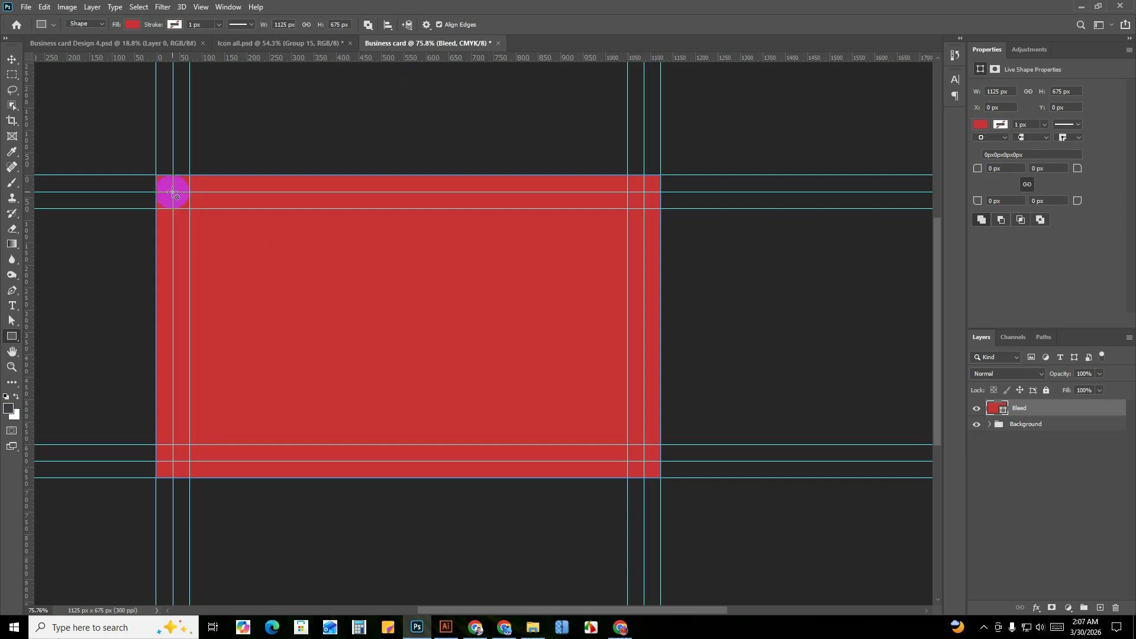
pyautogui.moveTo(172, 192); pyautogui.dragTo(644, 459)
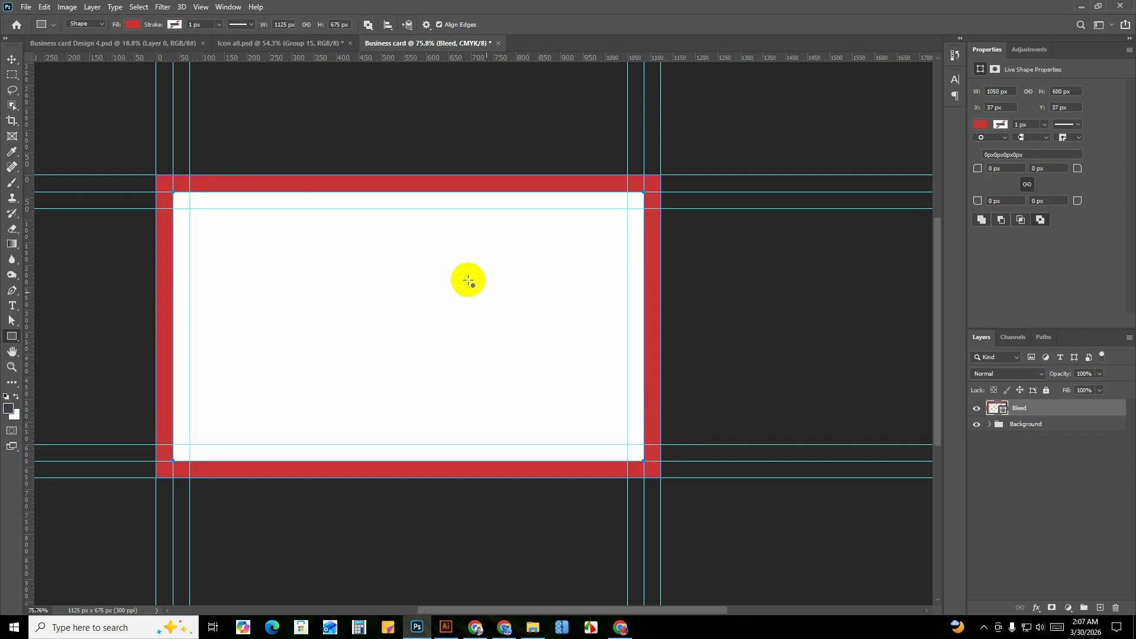
pyautogui.scroll(10, 173, 192)
pyautogui.scroll(-10, 167, 190)
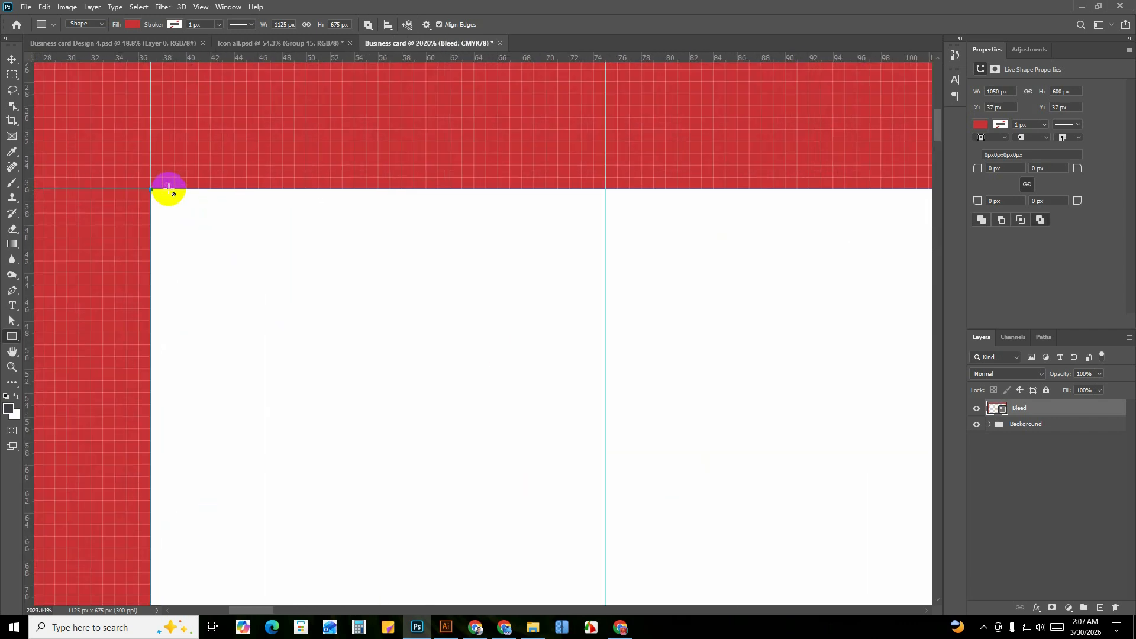
pyautogui.scroll(-3, 451, 345)
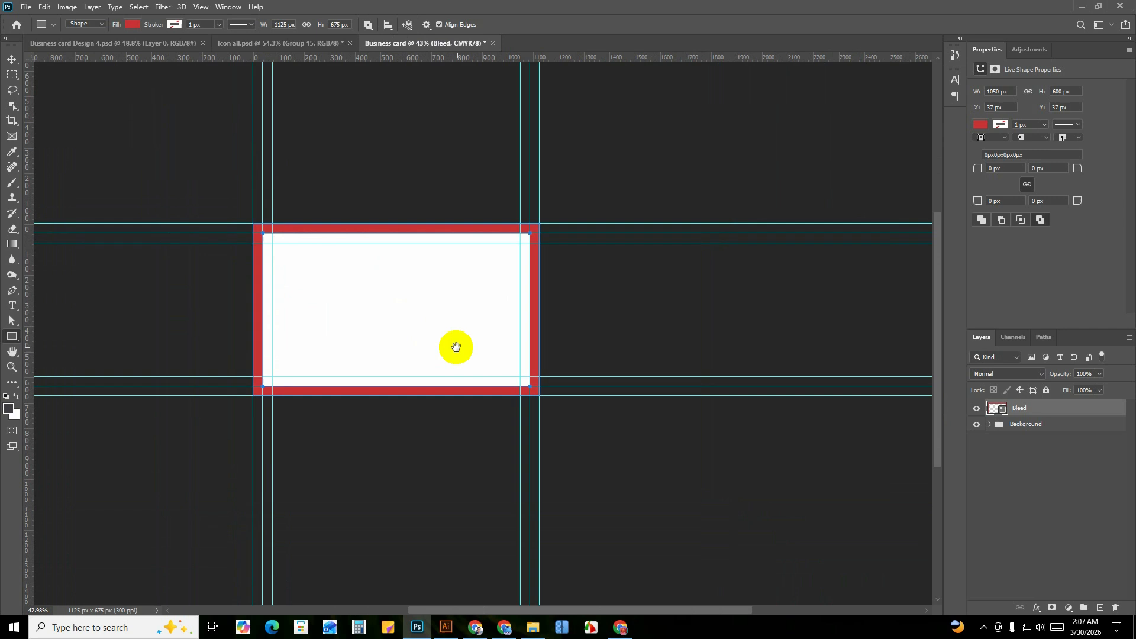
pyautogui.scroll(1, 459, 263)
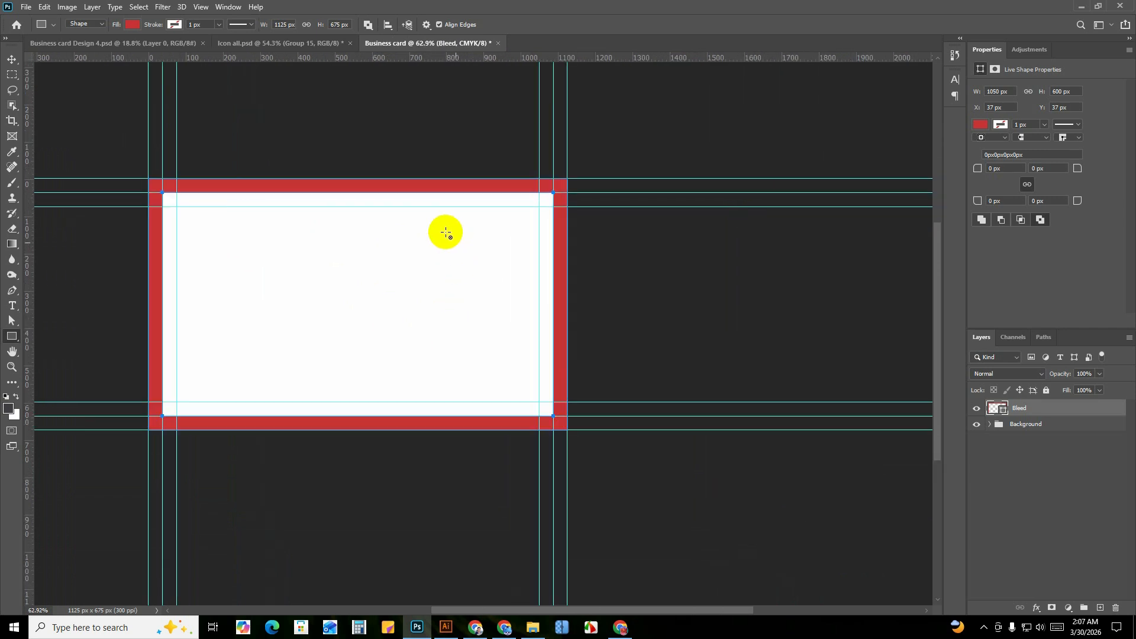
pyautogui.scroll(1, 443, 233)
# Remove the four outermost guides that run along the canvas edges with the Move tool.
pyautogui.click(10, 60)
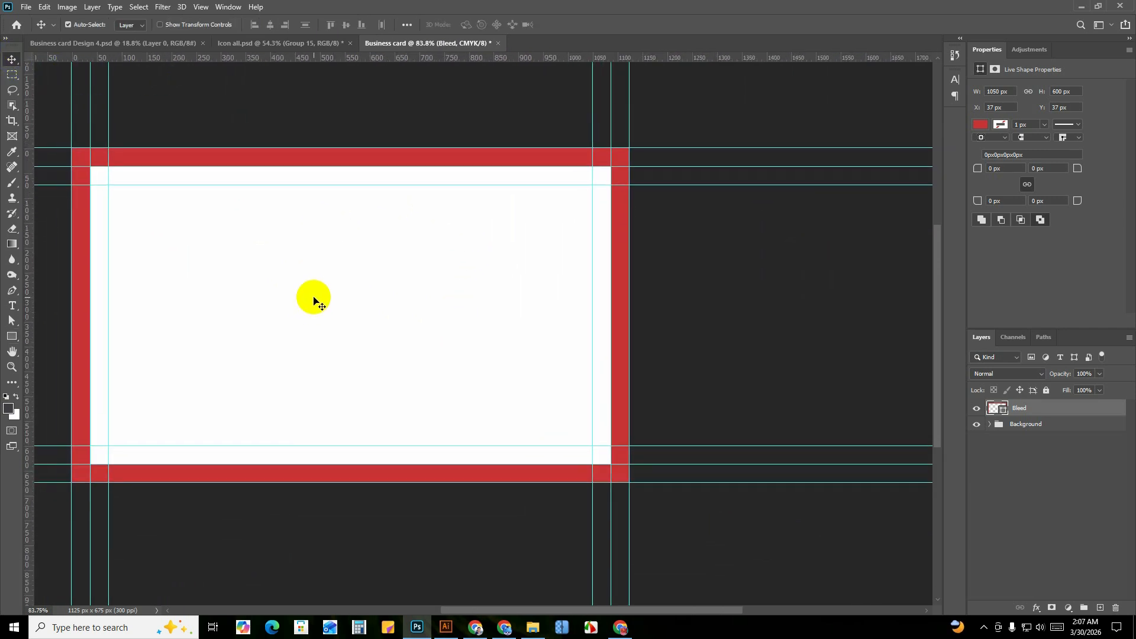
pyautogui.scroll(-2, 388, 319)
pyautogui.scroll(2, 398, 309)
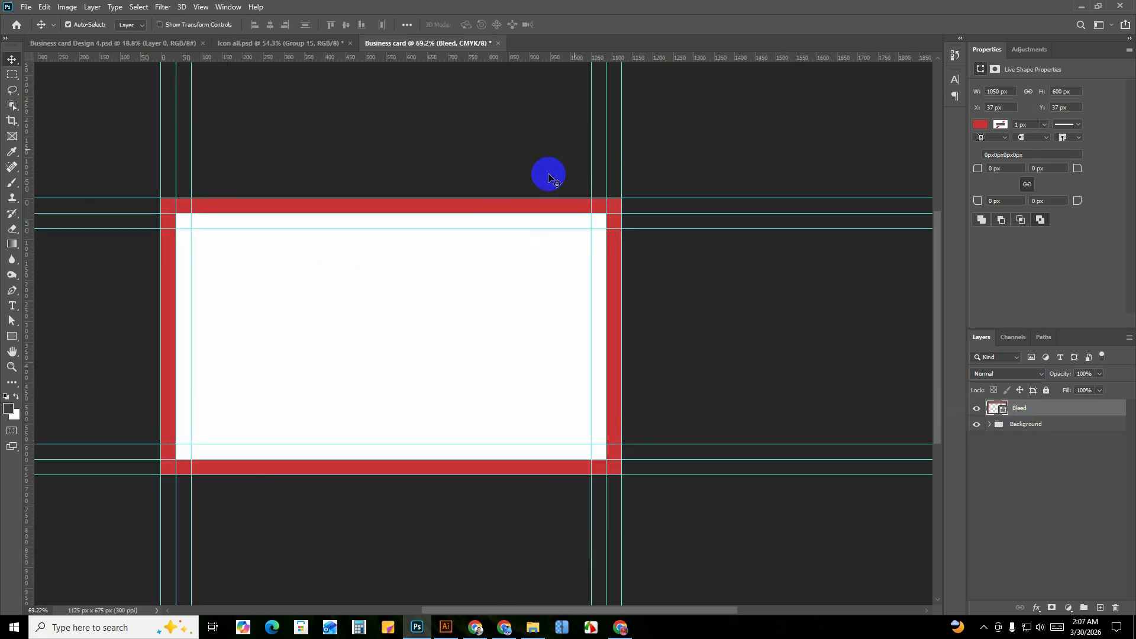
pyautogui.moveTo(530, 198); pyautogui.dragTo(526, 6)
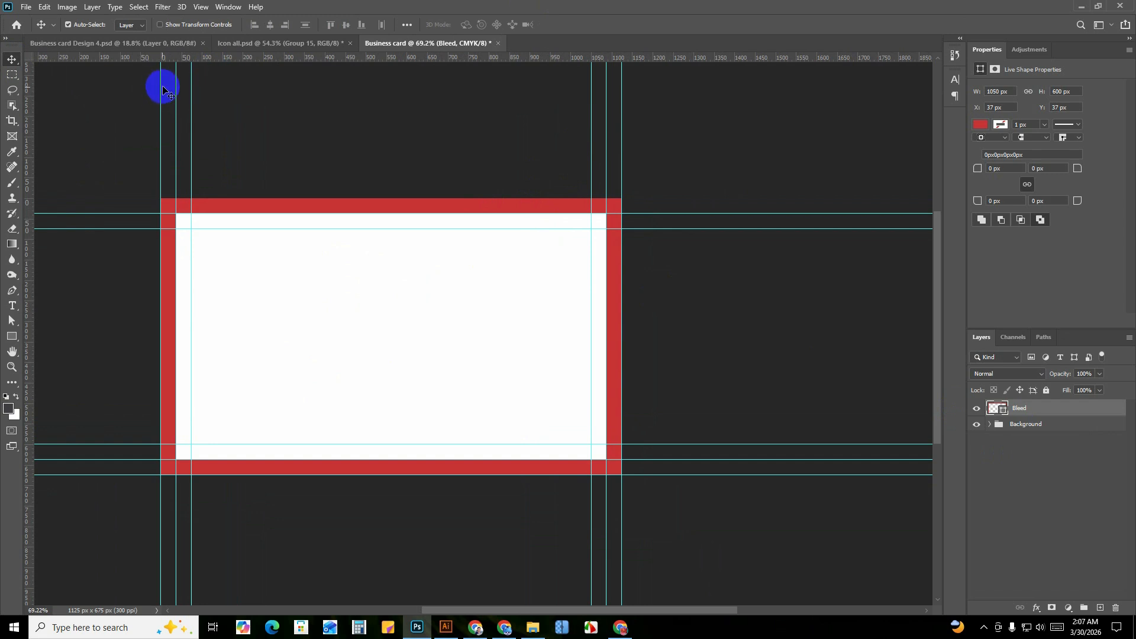
pyautogui.moveTo(229, 23); pyautogui.dragTo(270, 12)
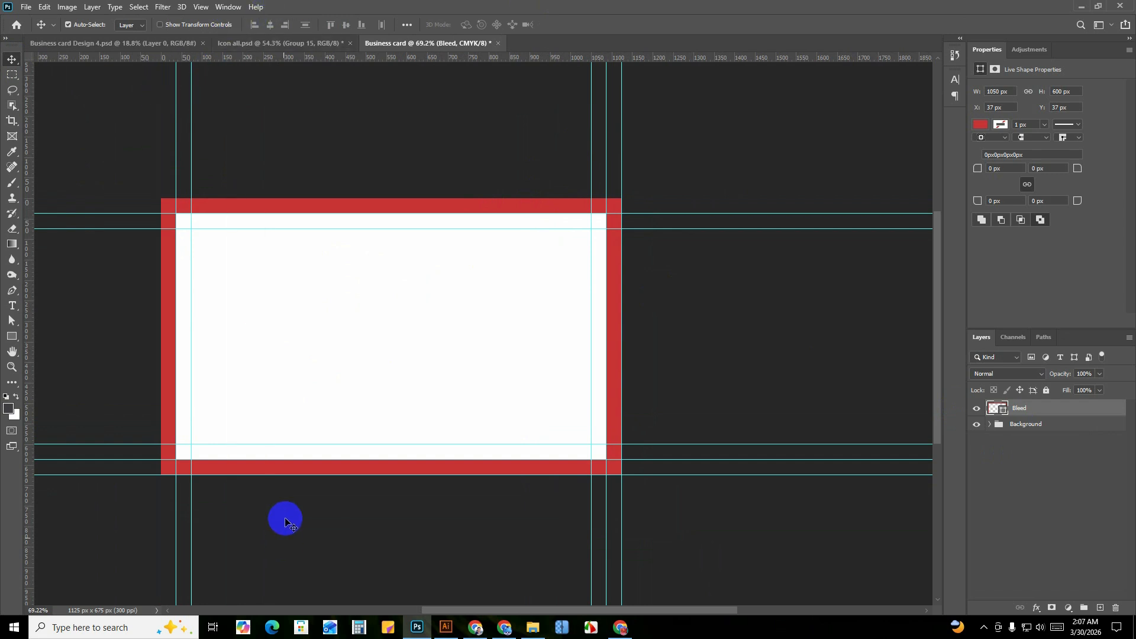
pyautogui.moveTo(290, 474); pyautogui.dragTo(416, 15)
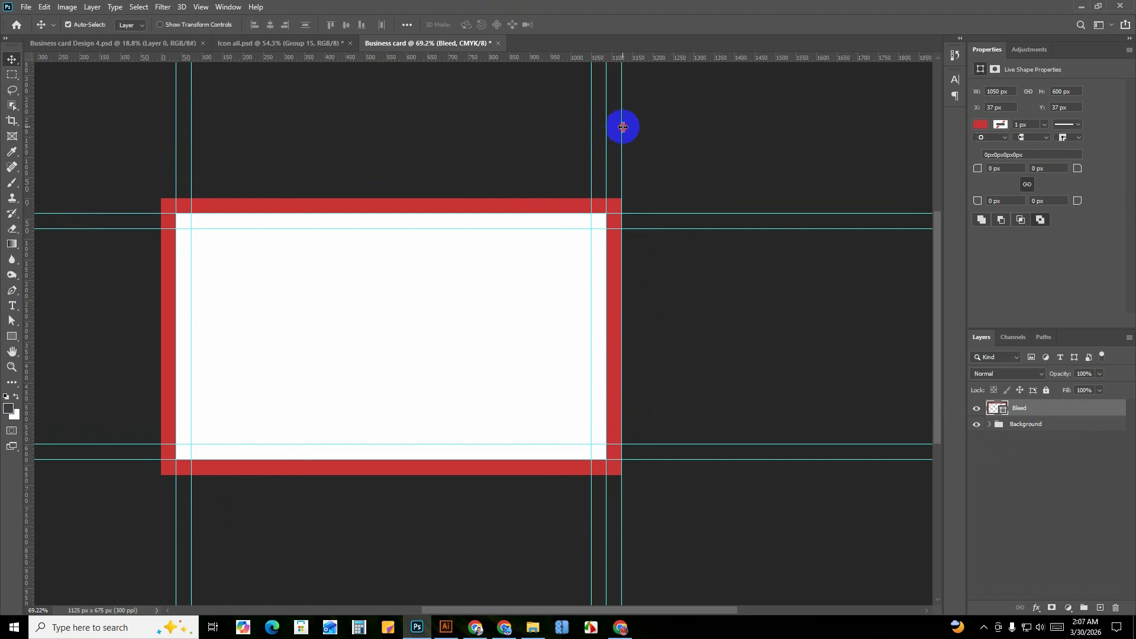
pyautogui.moveTo(623, 126); pyautogui.dragTo(697, 12)
pyautogui.scroll(-5, 481, 205)
pyautogui.moveTo(462, 245); pyautogui.dragTo(486, 290)
pyautogui.scroll(2, 423, 249)
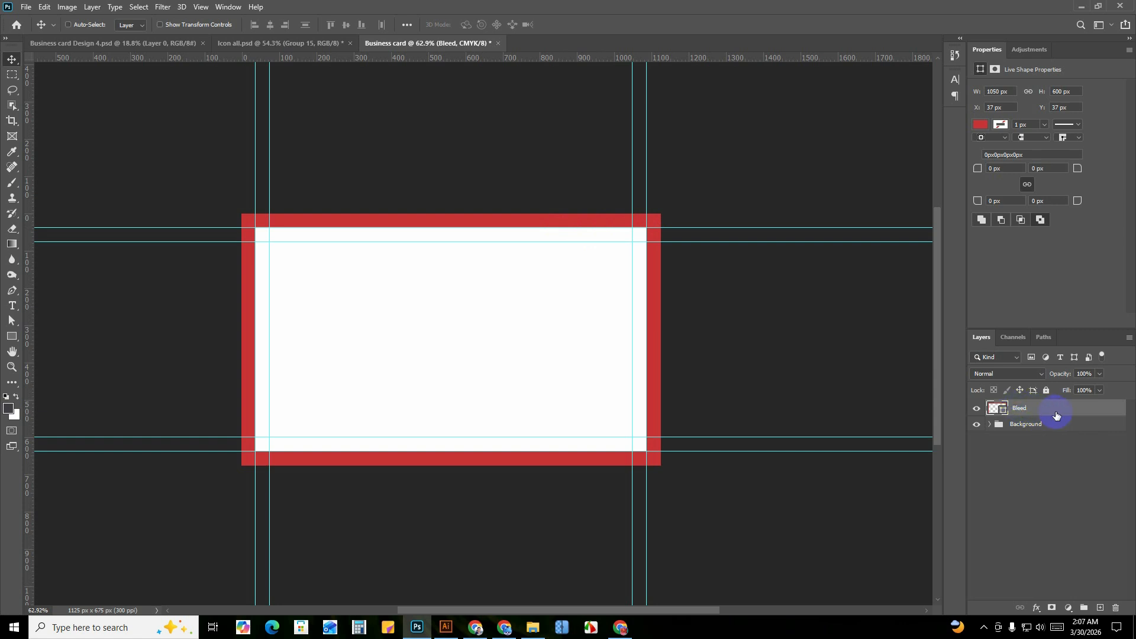
# Put the Bleed shape into a layer group named Bleed, collapse the group and hide it.
pyautogui.hotkey('ctrl', 'g')
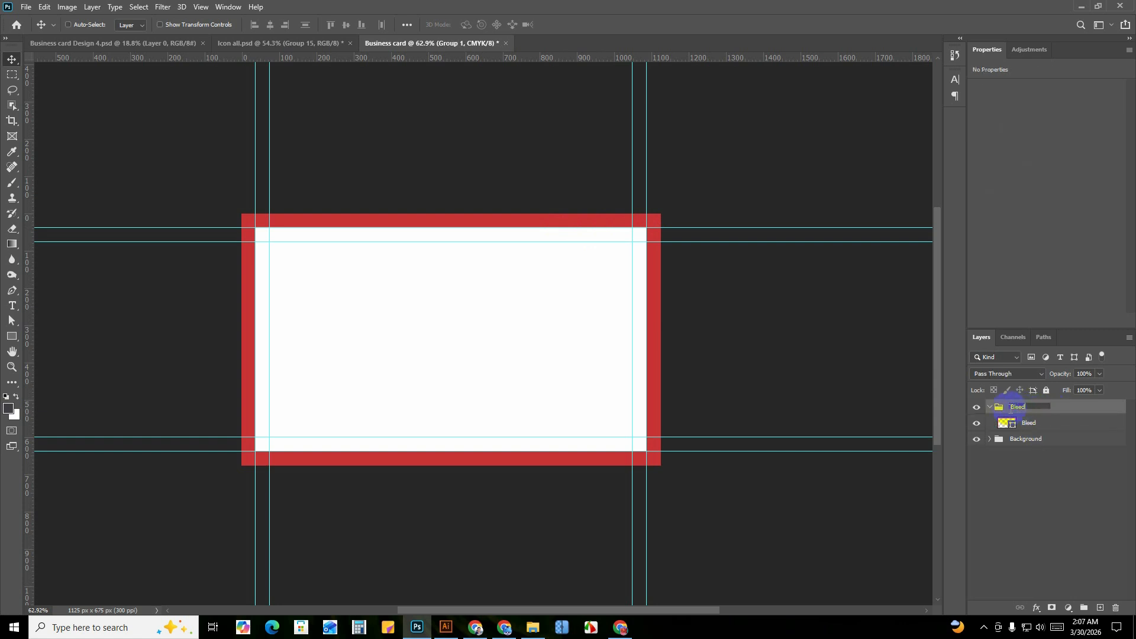
pyautogui.click(989, 408)
pyautogui.click(977, 407)
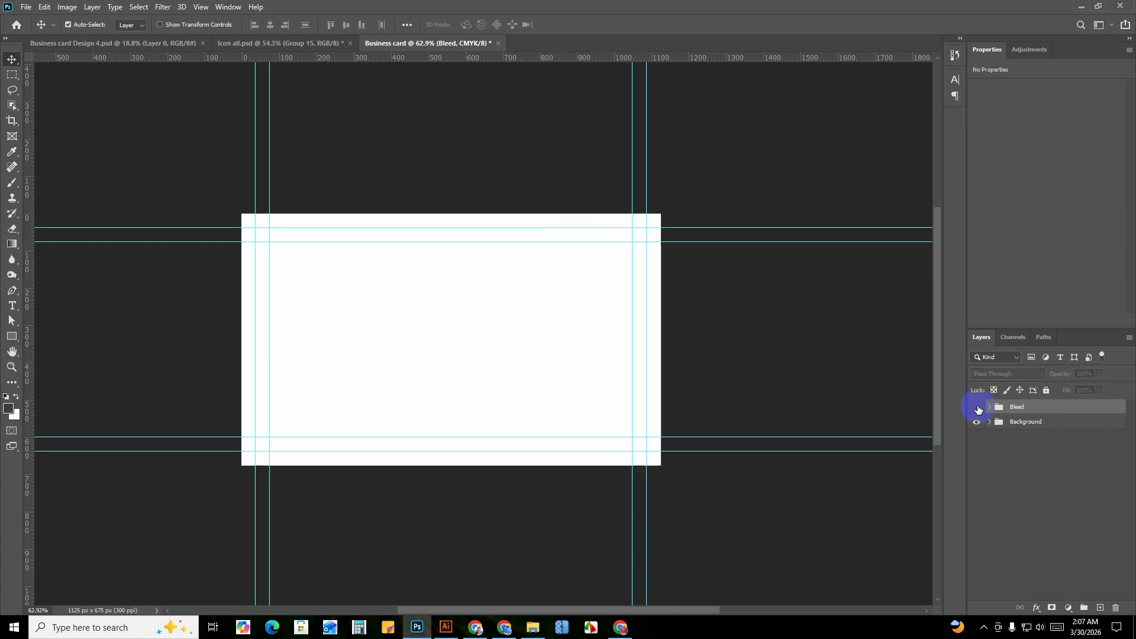
# Toggle the Bleed group's visibility to compare the card with and without the red frame, ending with the group hidden.
pyautogui.scroll(2, 515, 337)
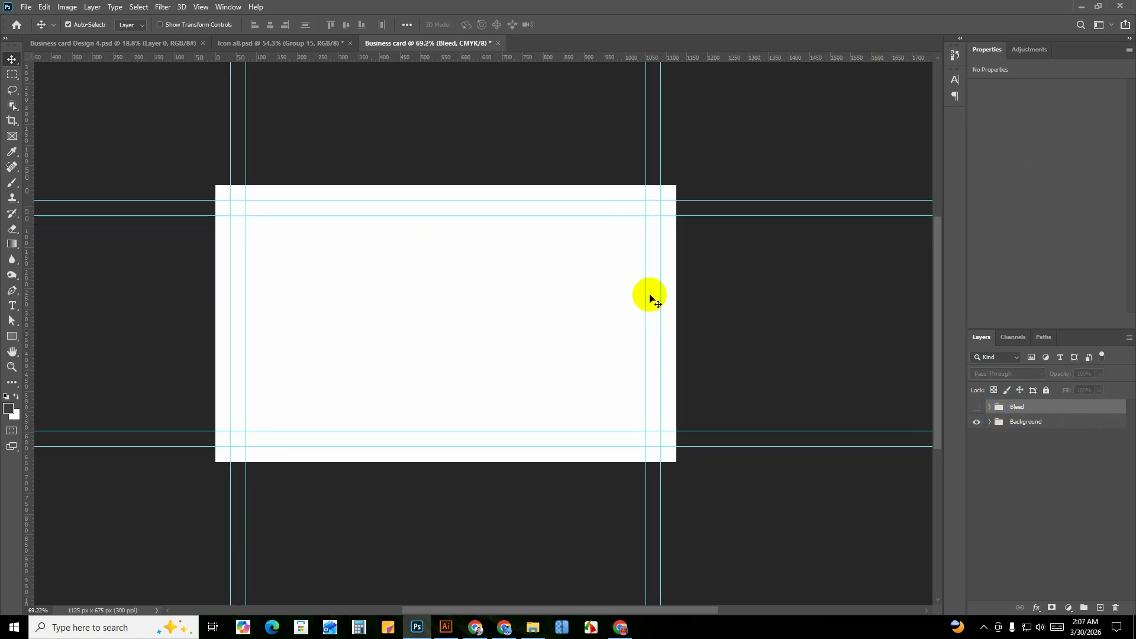
pyautogui.click(977, 407)
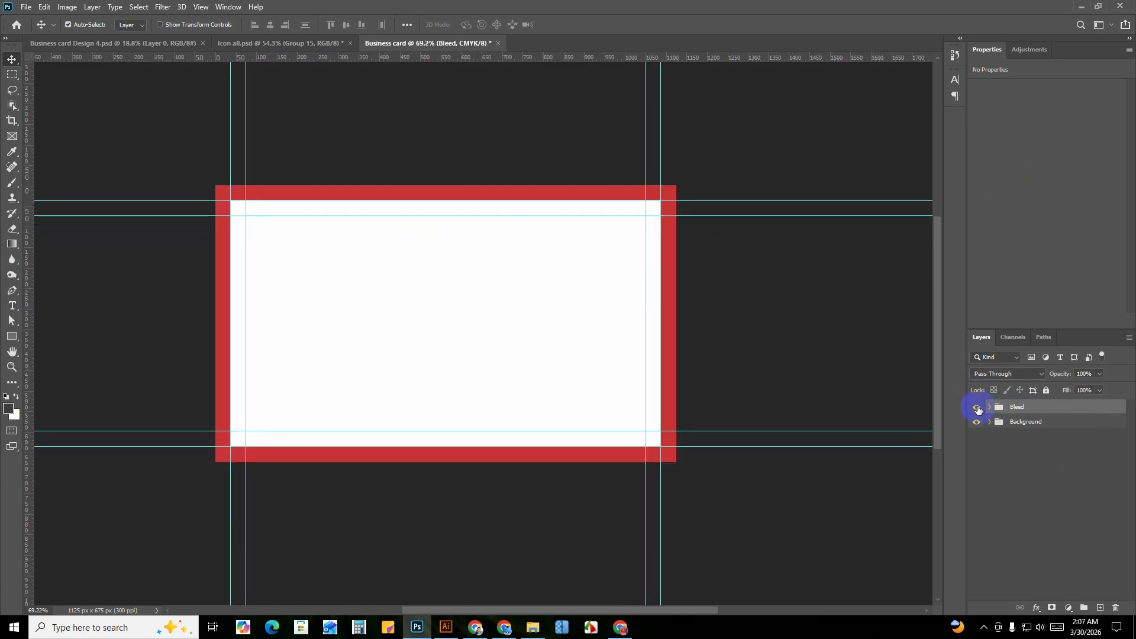
pyautogui.click(977, 407)
pyautogui.click(976, 407)
pyautogui.click(977, 407)
pyautogui.click(976, 407)
pyautogui.scroll(1, 436, 283)
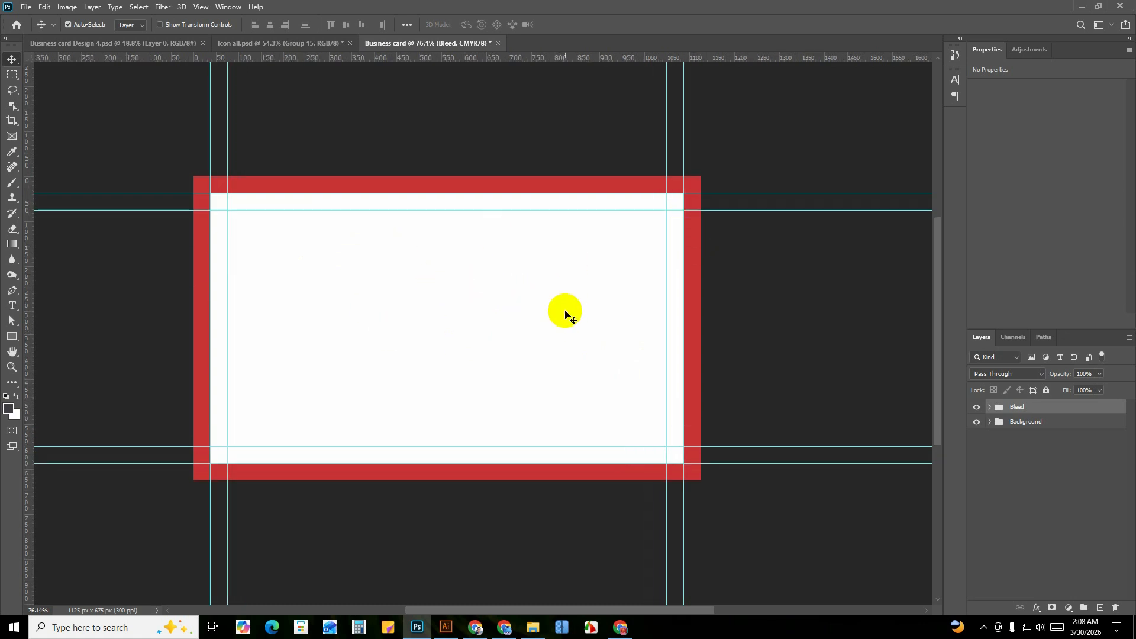
pyautogui.click(989, 407)
pyautogui.moveTo(504, 332); pyautogui.dragTo(490, 315)
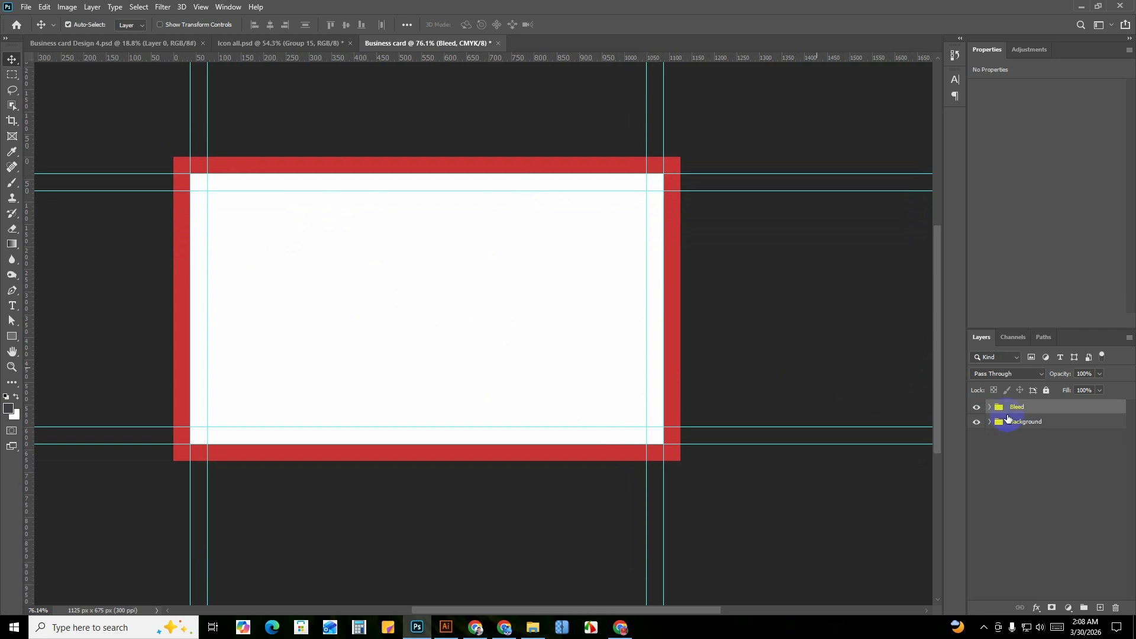
pyautogui.click(975, 408)
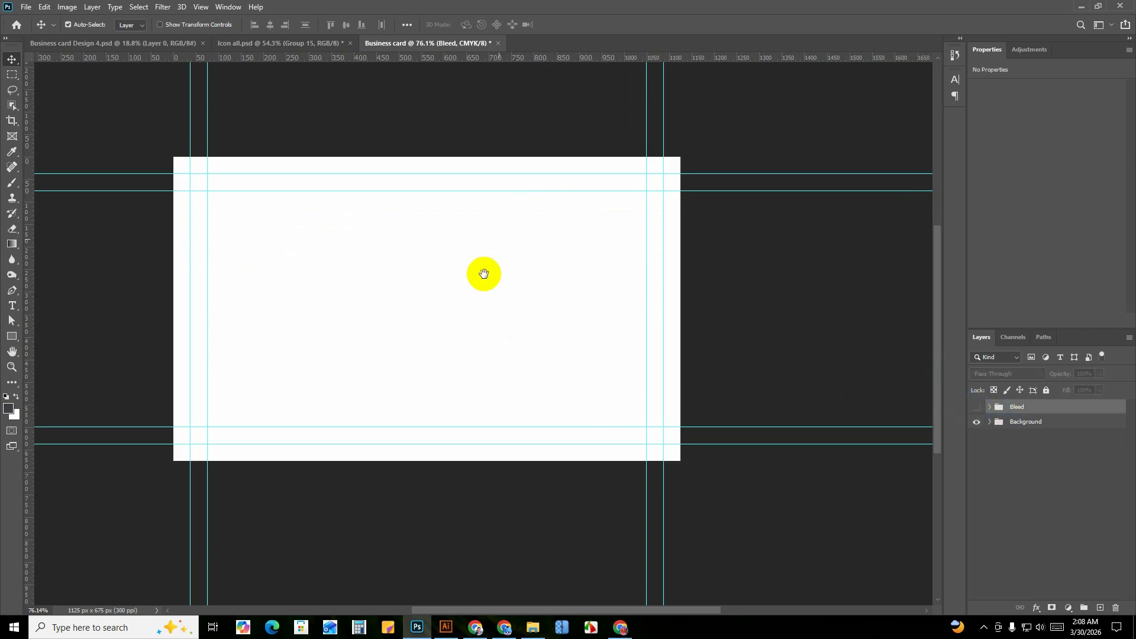
# View the finished mockup in Business card Design 4.psd, then return to the Business card document.
pyautogui.hotkey('ctrl', 'Tab')
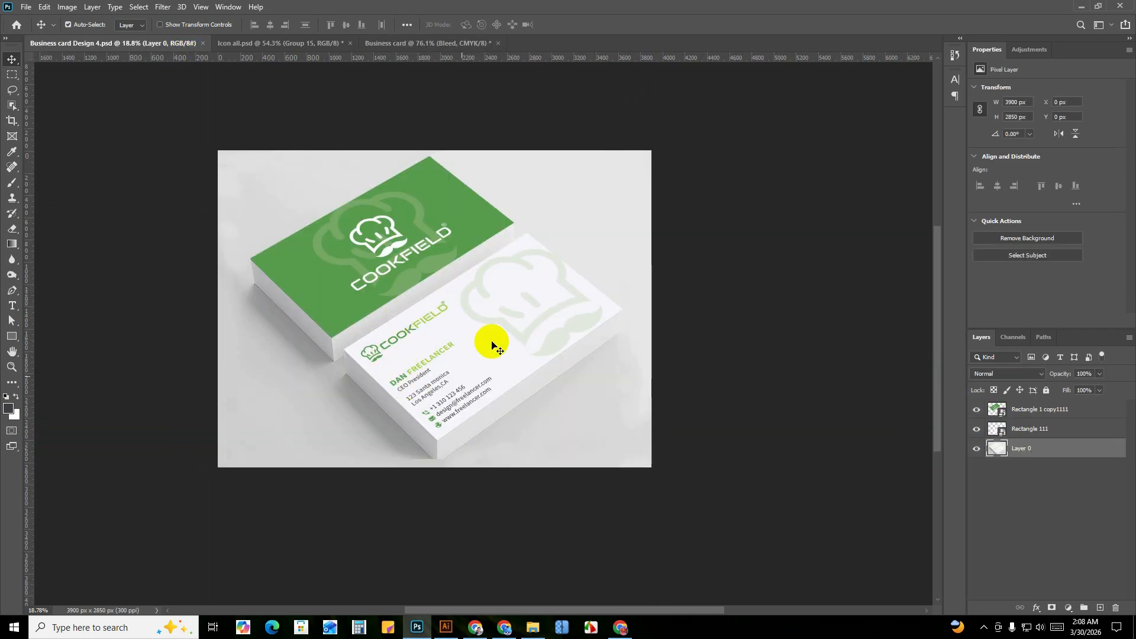
pyautogui.click(423, 42)
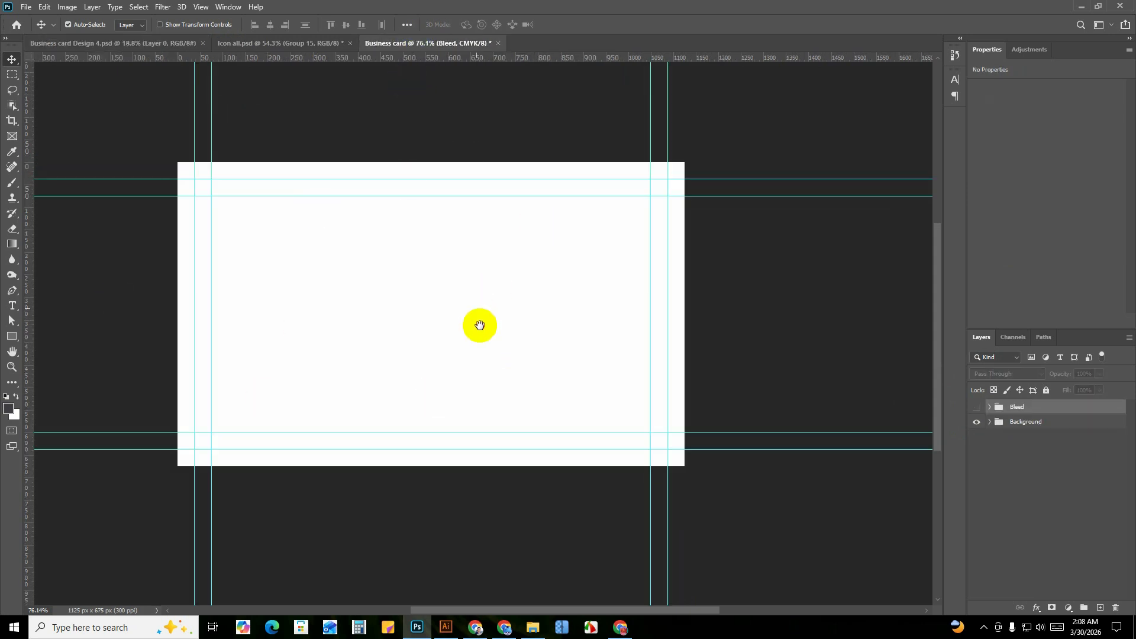
pyautogui.moveTo(476, 308); pyautogui.dragTo(481, 329)
pyautogui.moveTo(391, 363); pyautogui.dragTo(398, 364)
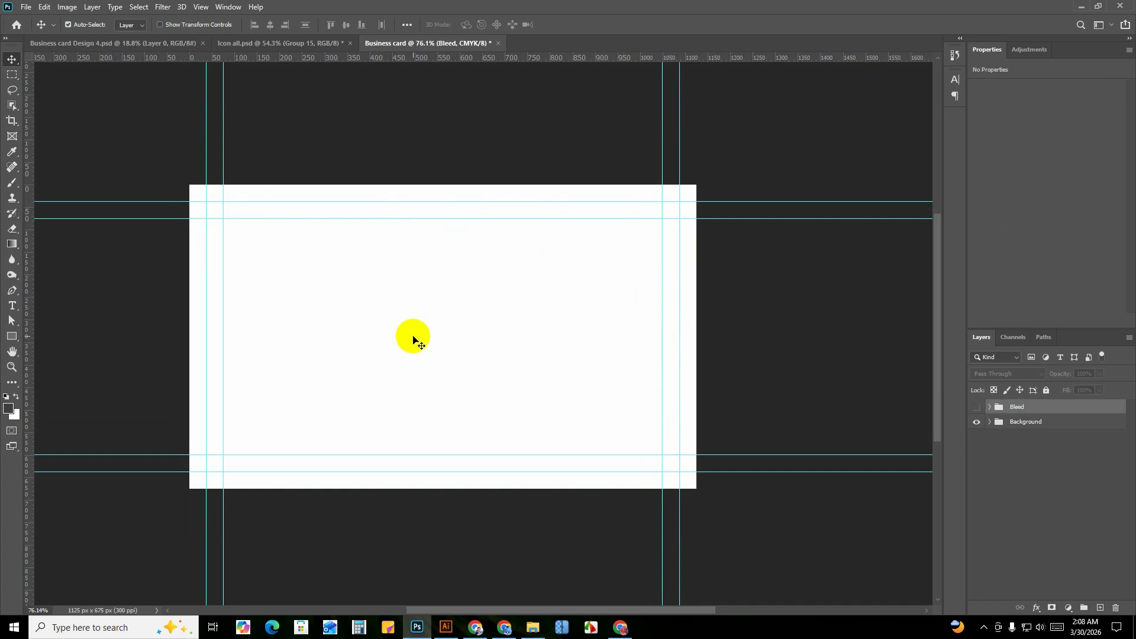
pyautogui.moveTo(442, 355); pyautogui.dragTo(431, 334)
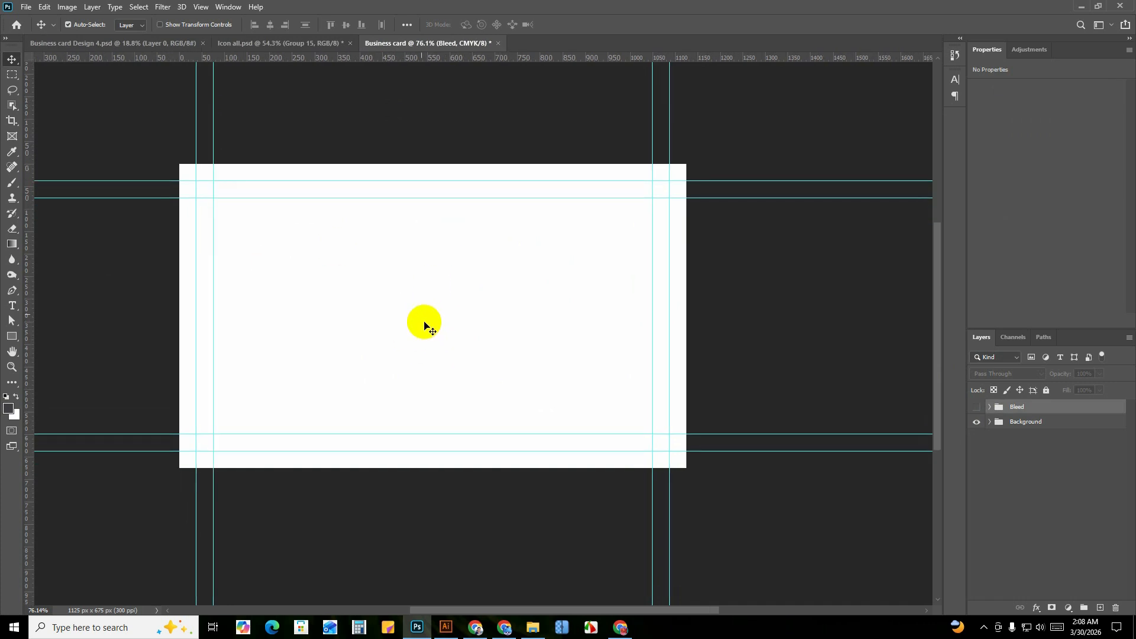
pyautogui.scroll(1, 431, 314)
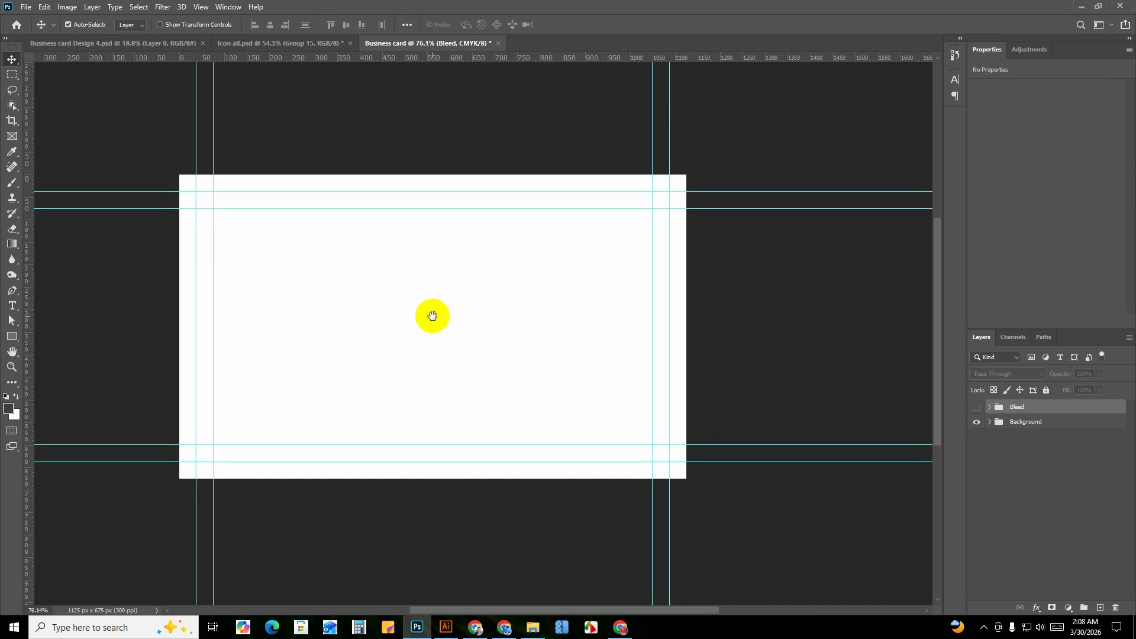
# Switch to Illustrator, copy the Trans Carrier Logistics logo and bring it into Photoshop's Business card document as a Vector Smart Object.
pyautogui.click(446, 628)
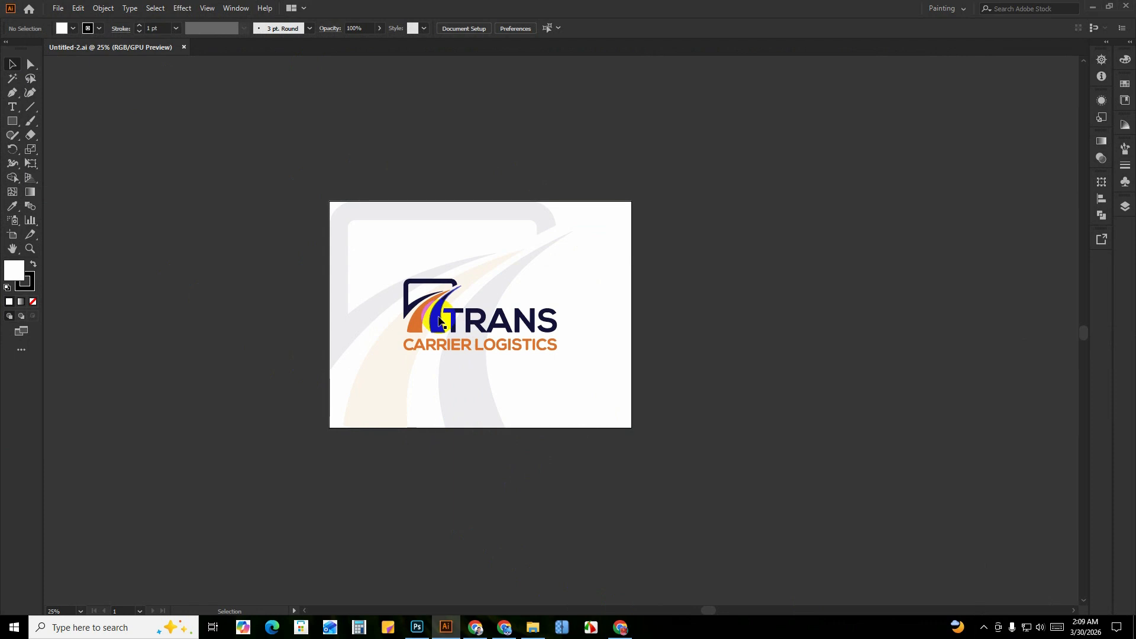
pyautogui.click(438, 324)
pyautogui.moveTo(436, 322); pyautogui.dragTo(459, 245)
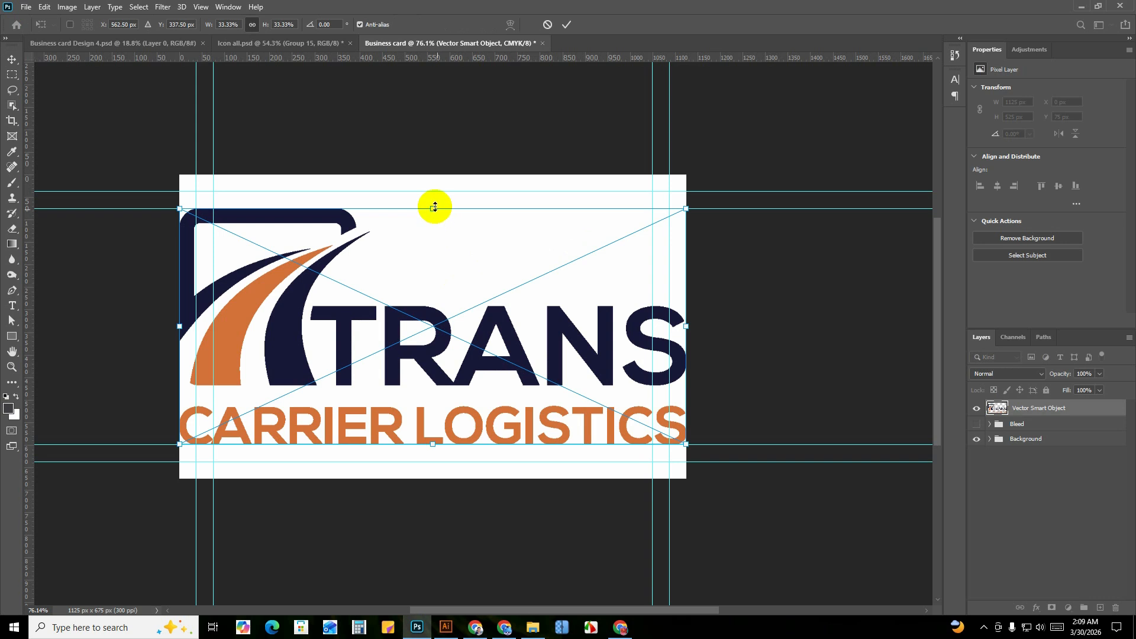
# Scale the placed logo proportionally to about 341 × 159 px and position it in the left half of the card.
pyautogui.moveTo(433, 208); pyautogui.dragTo(409, 374)
pyautogui.moveTo(404, 417); pyautogui.dragTo(298, 329)
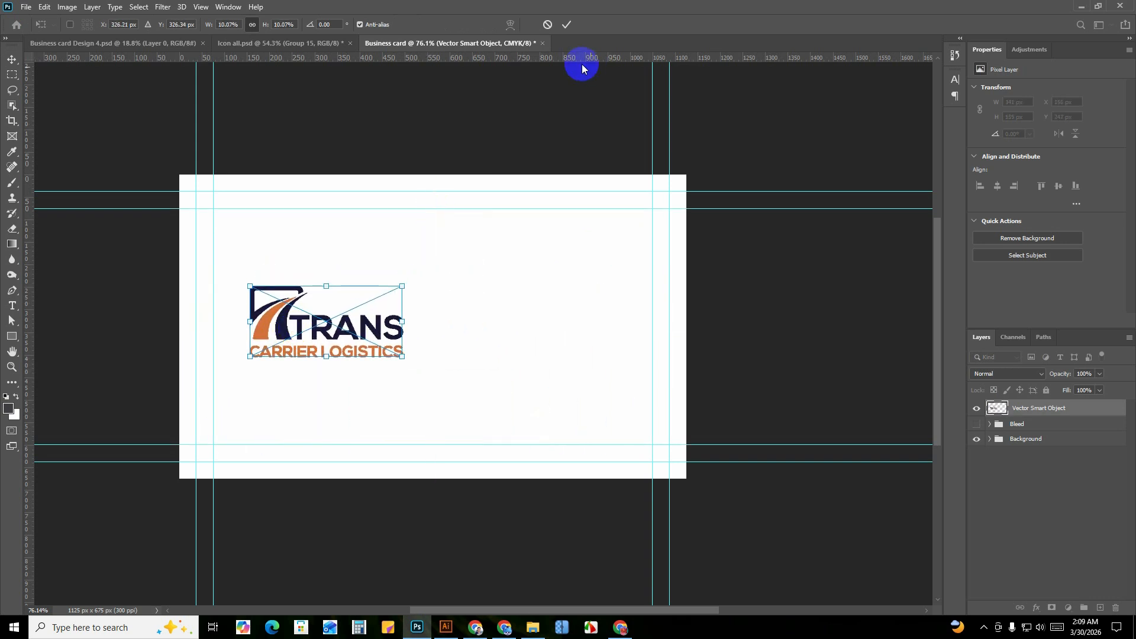
pyautogui.click(564, 26)
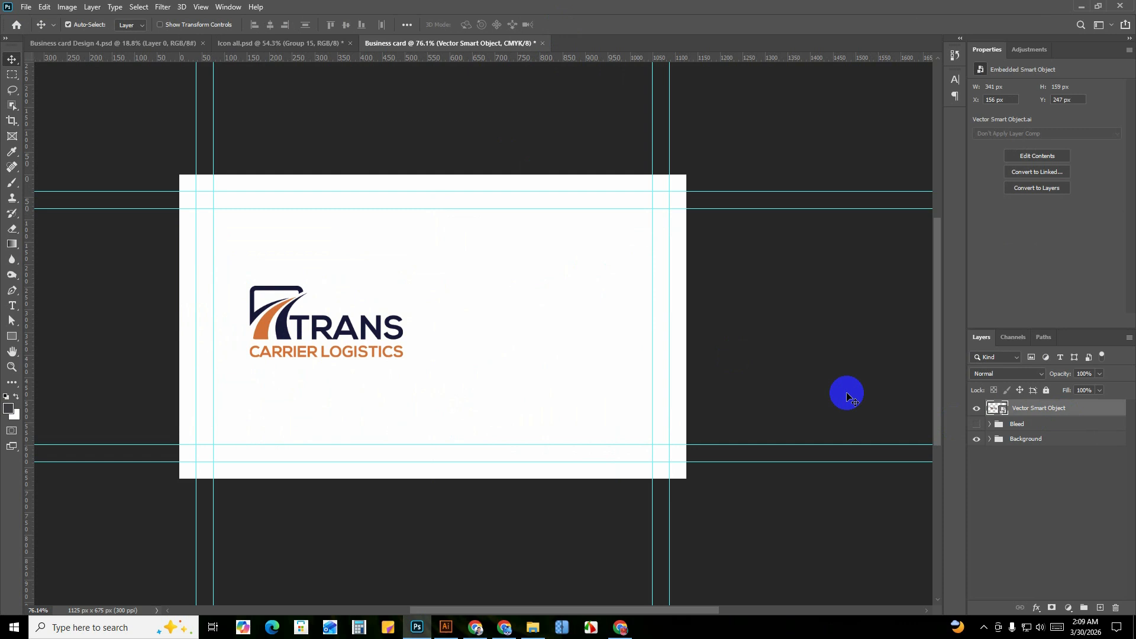
# Center the logo vertically on the whole canvas, then clear the selection.
pyautogui.scroll(1, 426, 285)
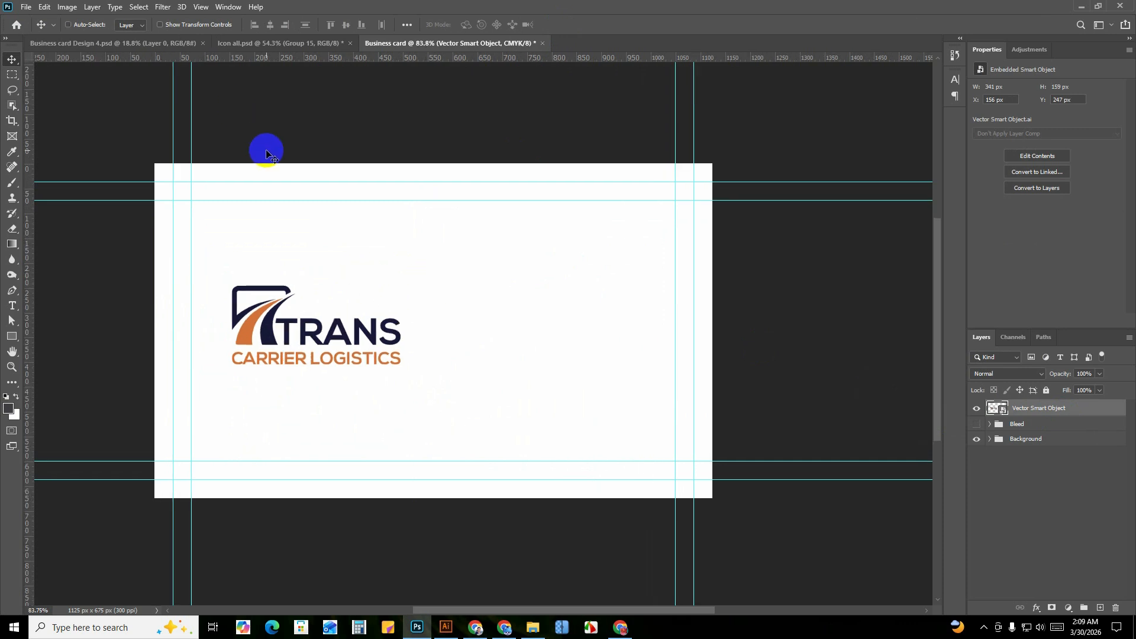
pyautogui.hotkey('ctrl', 'a')
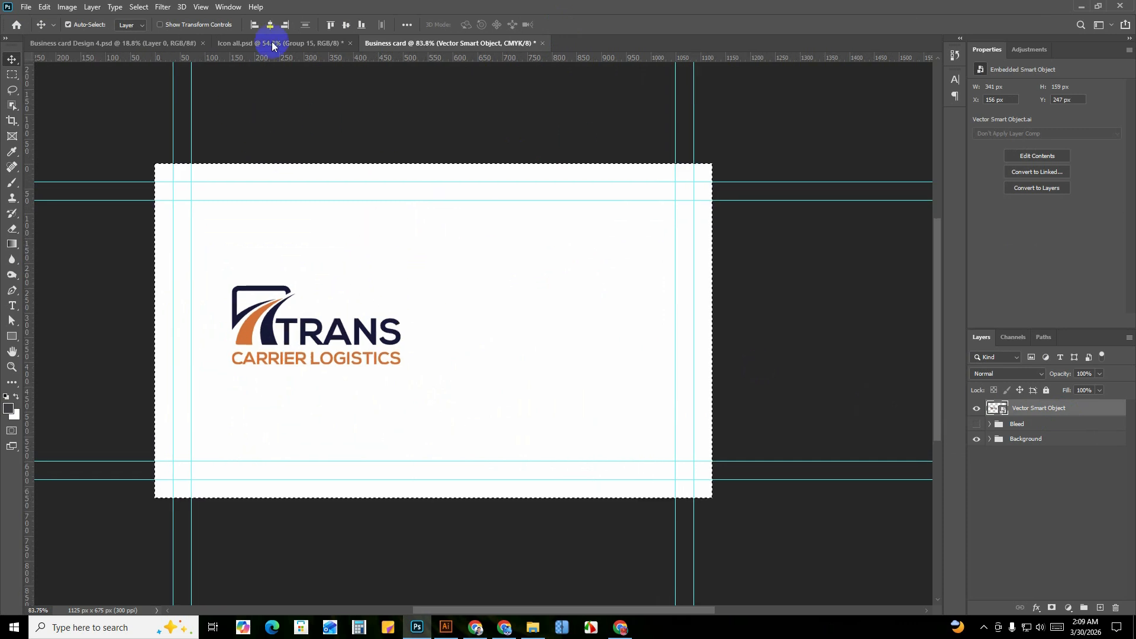
pyautogui.click(349, 25)
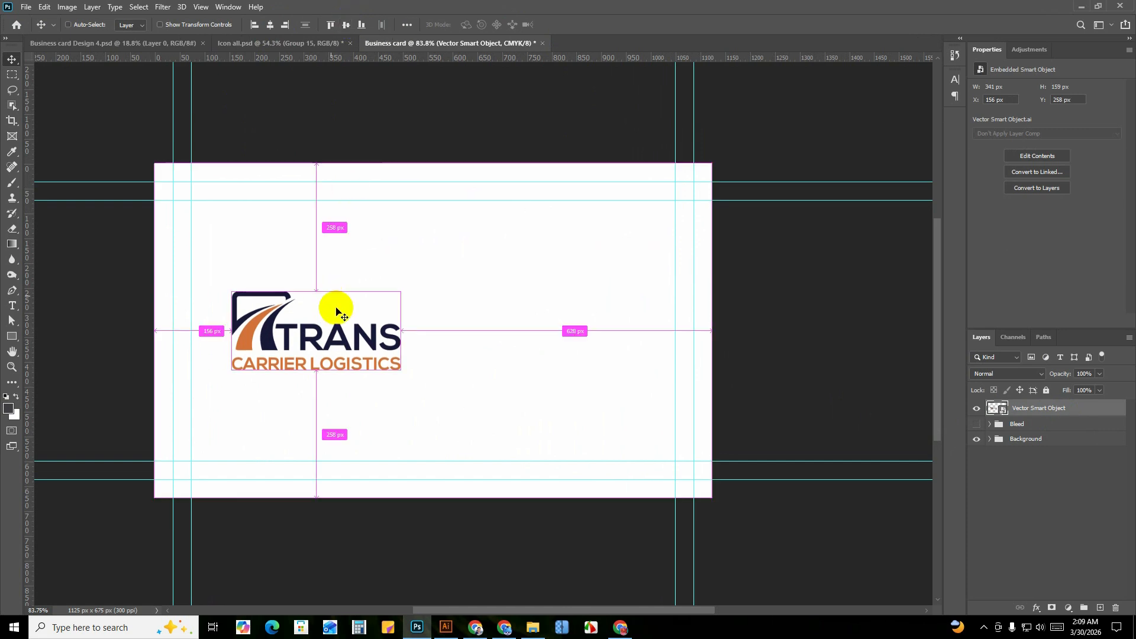
pyautogui.hotkey('ctrl', 'd')
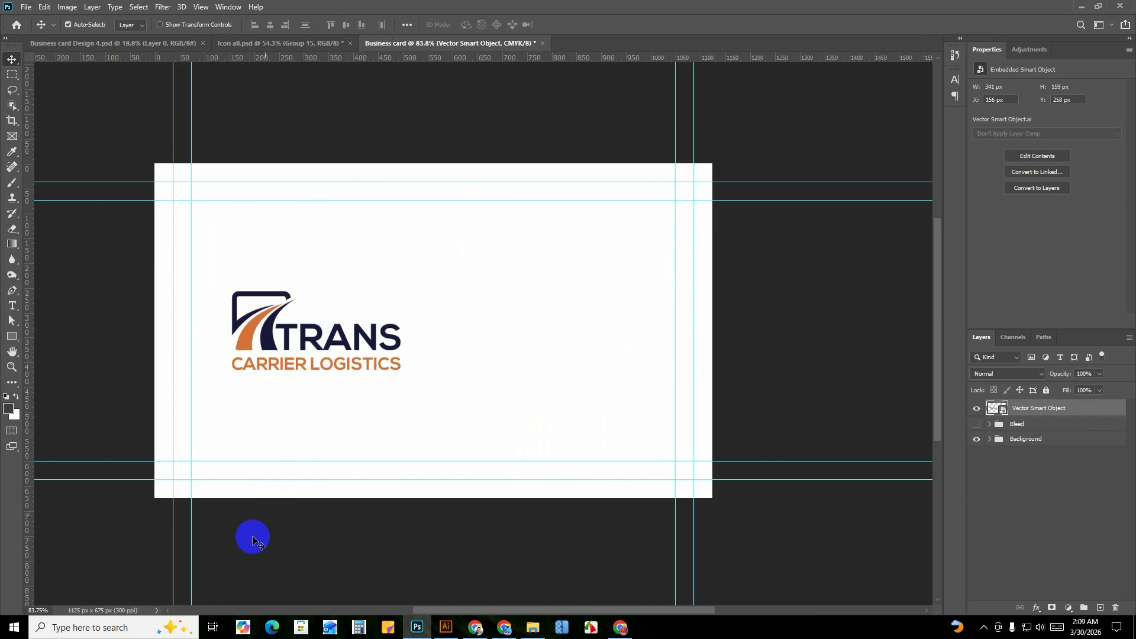
# Draw a thin vertical rectangle about 4 × 311 px just beside the logo's right end as a divider line.
pyautogui.click(1091, 514)
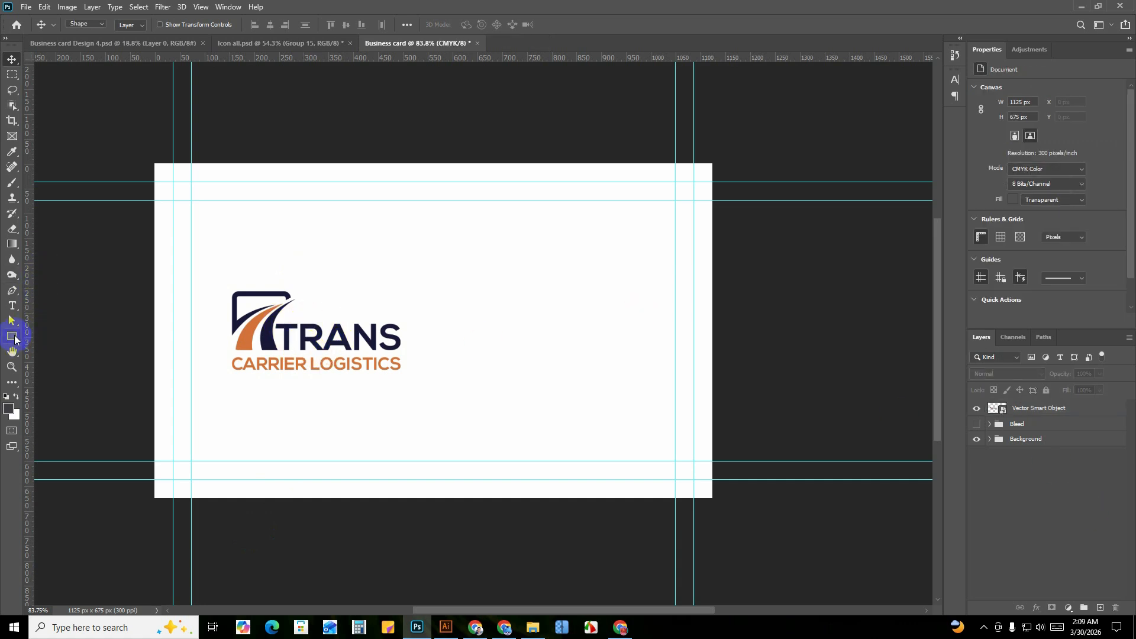
pyautogui.click(14, 337)
pyautogui.moveTo(417, 253); pyautogui.dragTo(417, 404)
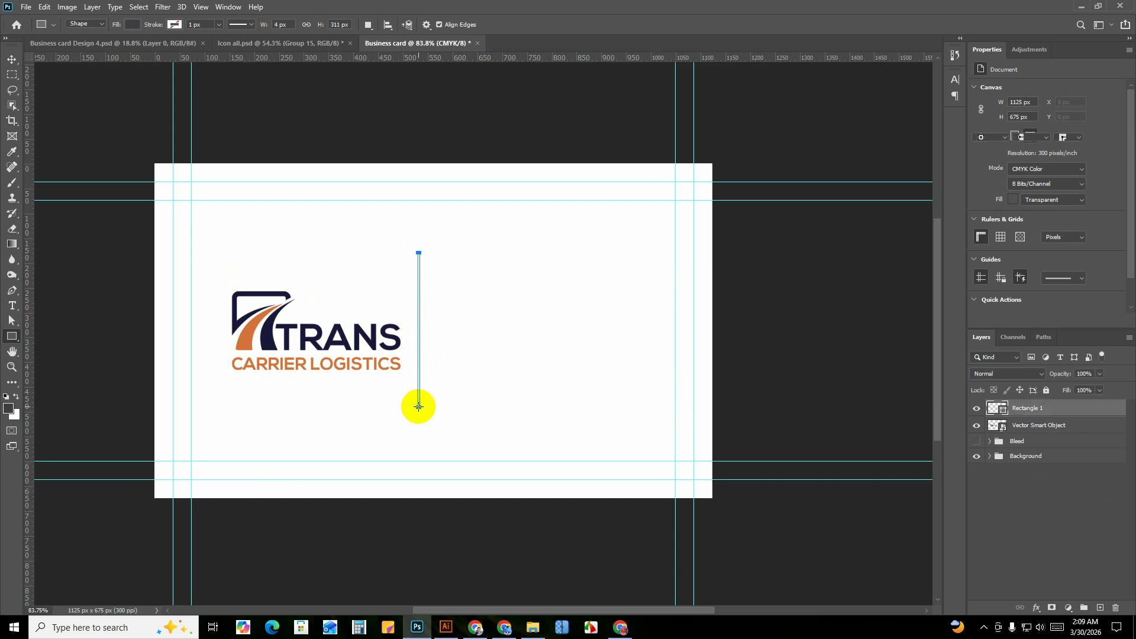
pyautogui.press('v')
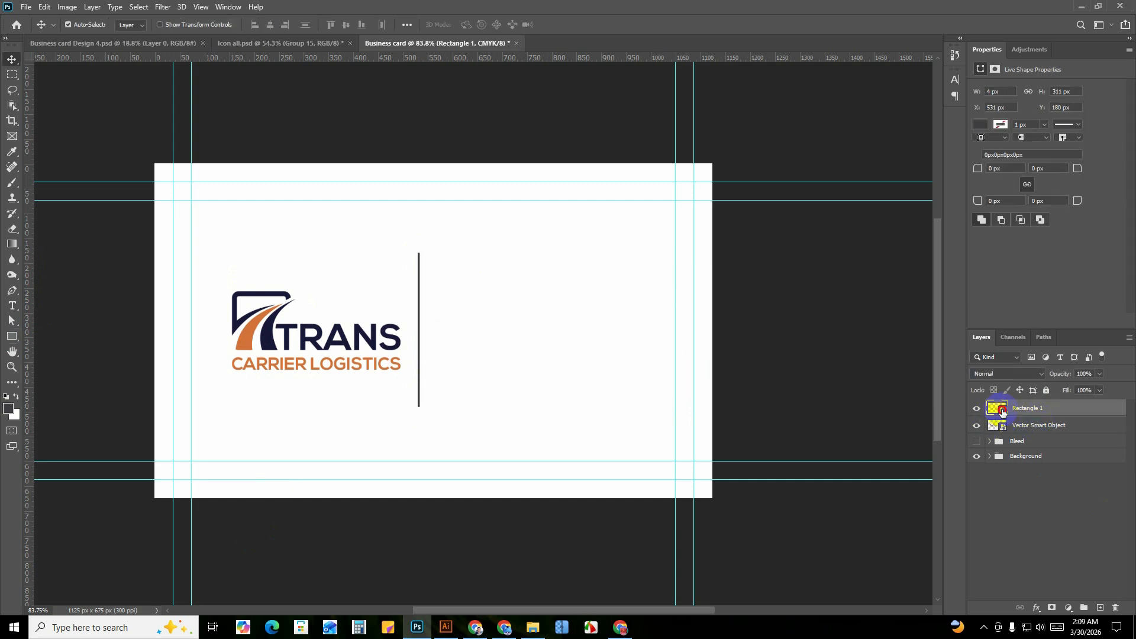
# Change the divider's fill to the logo's orange, f36c21, by sampling it from the artwork.
pyautogui.doubleClick(1000, 409)
pyautogui.click(350, 317)
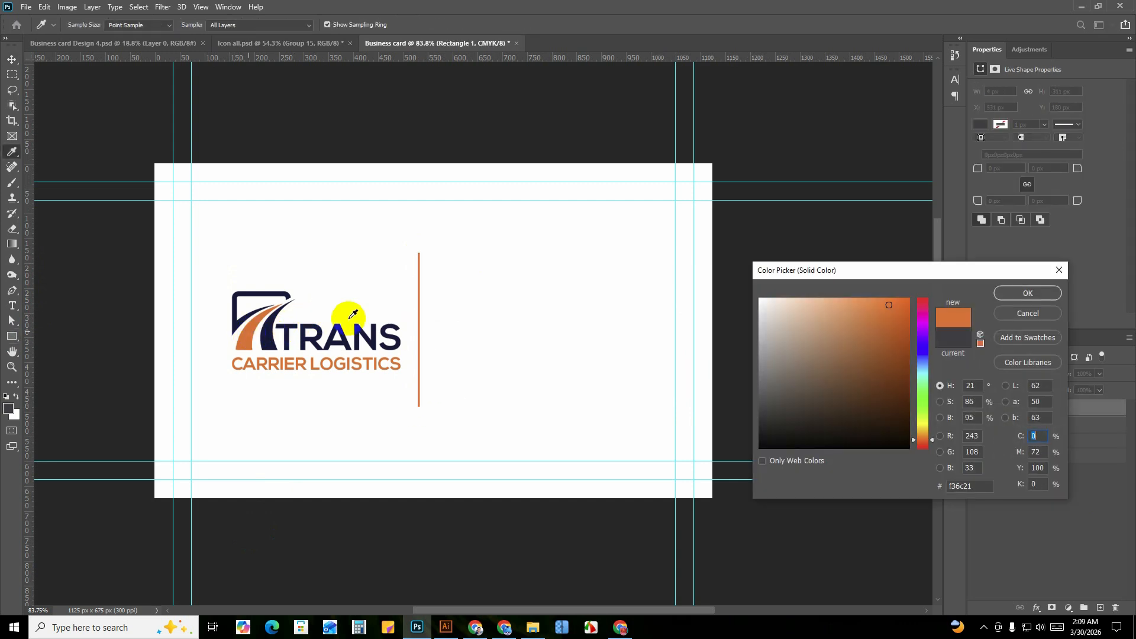
pyautogui.click(1028, 294)
# Center the orange divider horizontally and vertically on the whole canvas.
pyautogui.scroll(1, 442, 312)
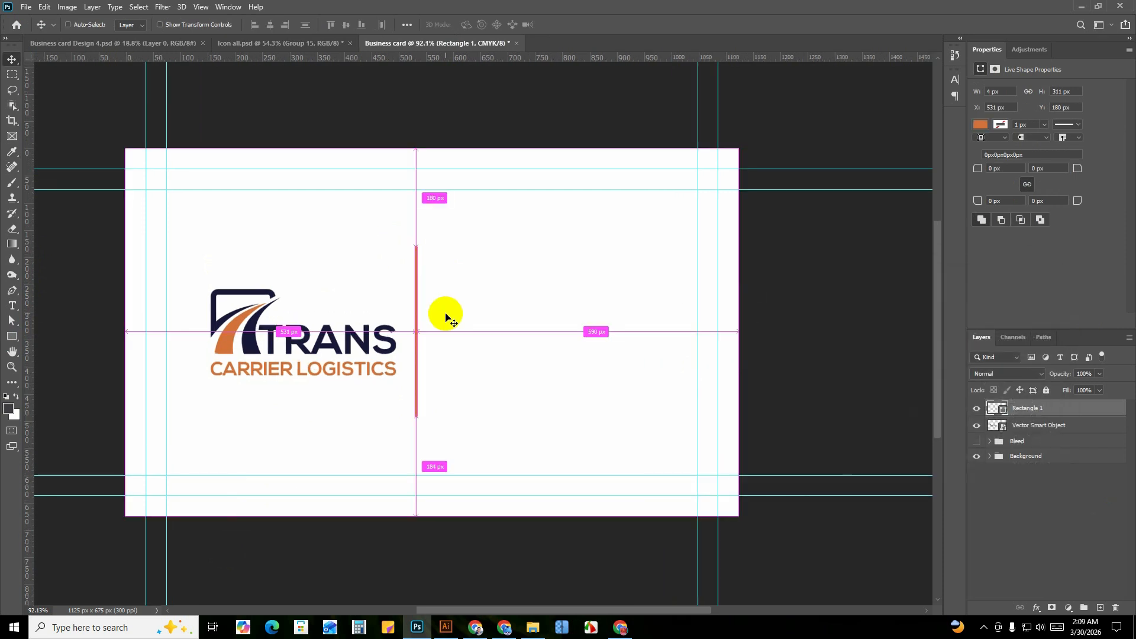
pyautogui.click(271, 24)
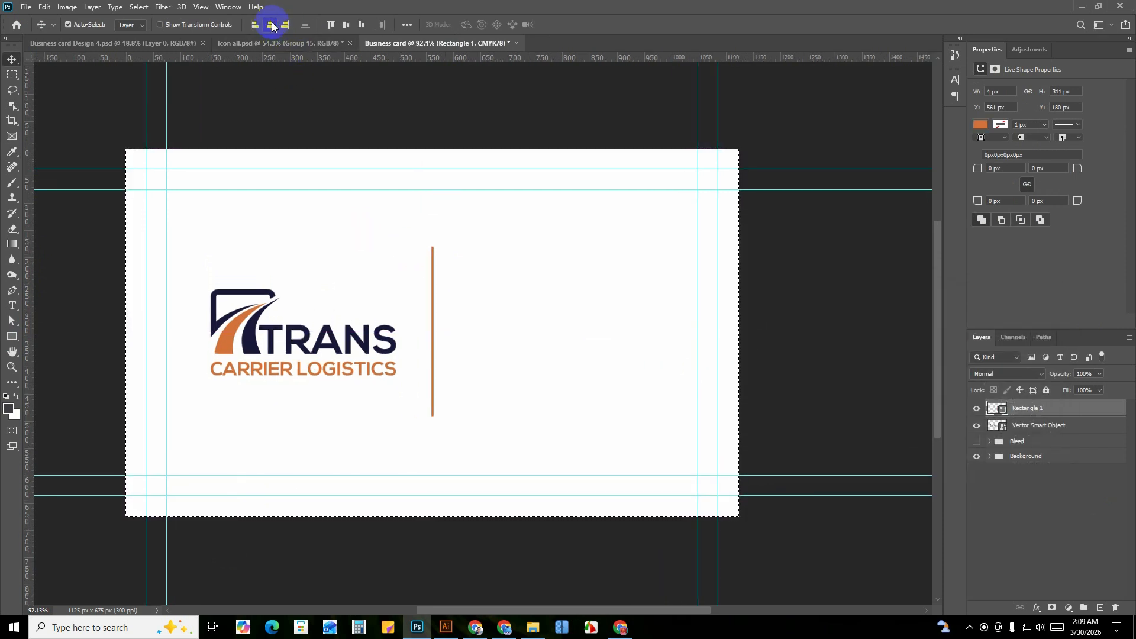
pyautogui.click(346, 25)
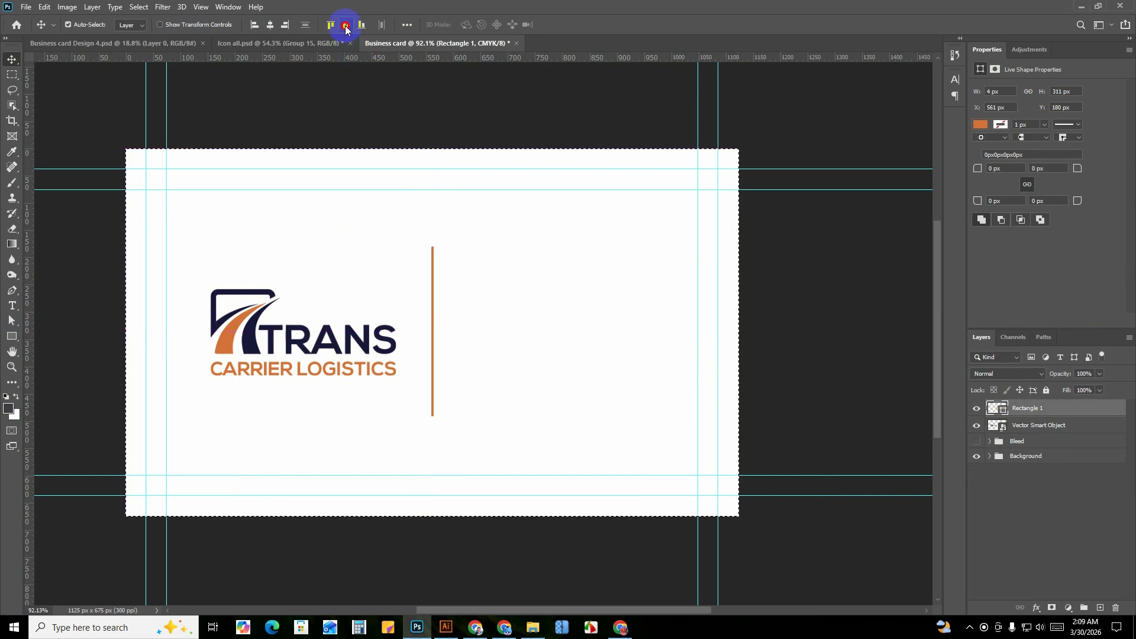
# Scale the orange divider proportionally to about 85% by lowering its top end, and apply the transform.
pyautogui.scroll(10, 435, 255)
pyautogui.scroll(1, 438, 275)
pyautogui.scroll(1, 436, 274)
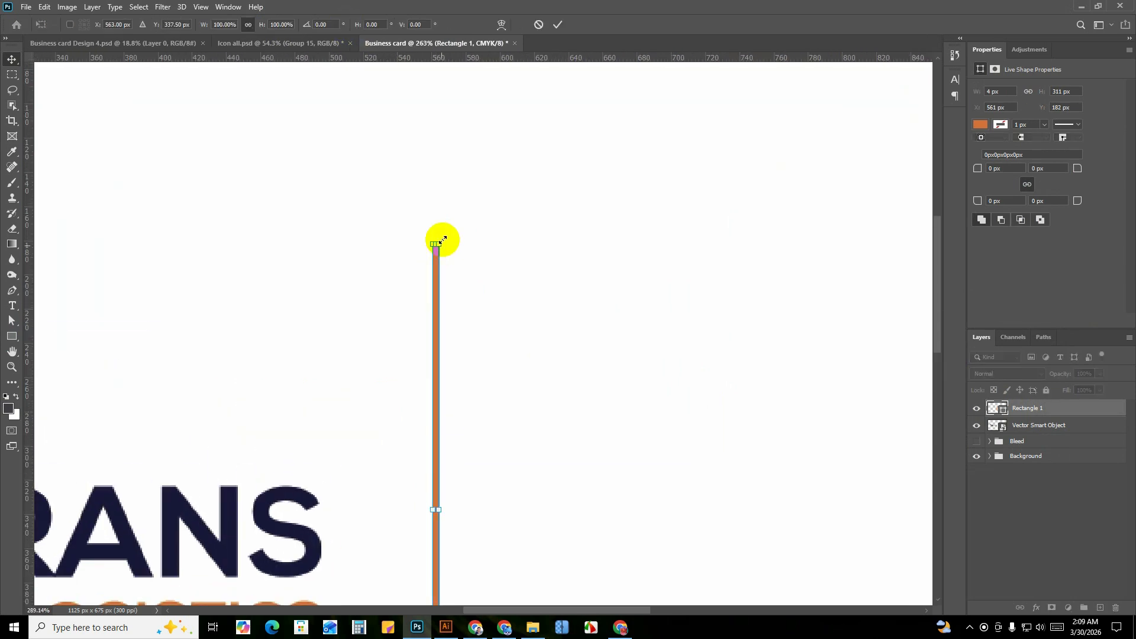
pyautogui.hotkey('ctrl', 't')
pyautogui.moveTo(436, 242); pyautogui.dragTo(436, 320)
pyautogui.scroll(-6, 436, 321)
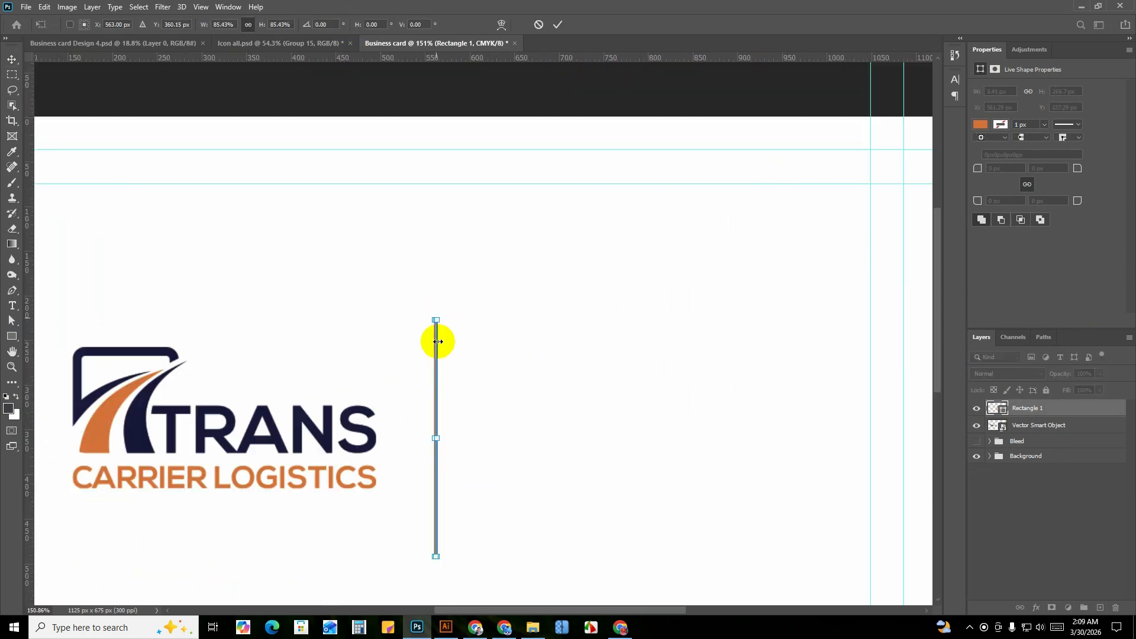
pyautogui.scroll(20, 442, 411)
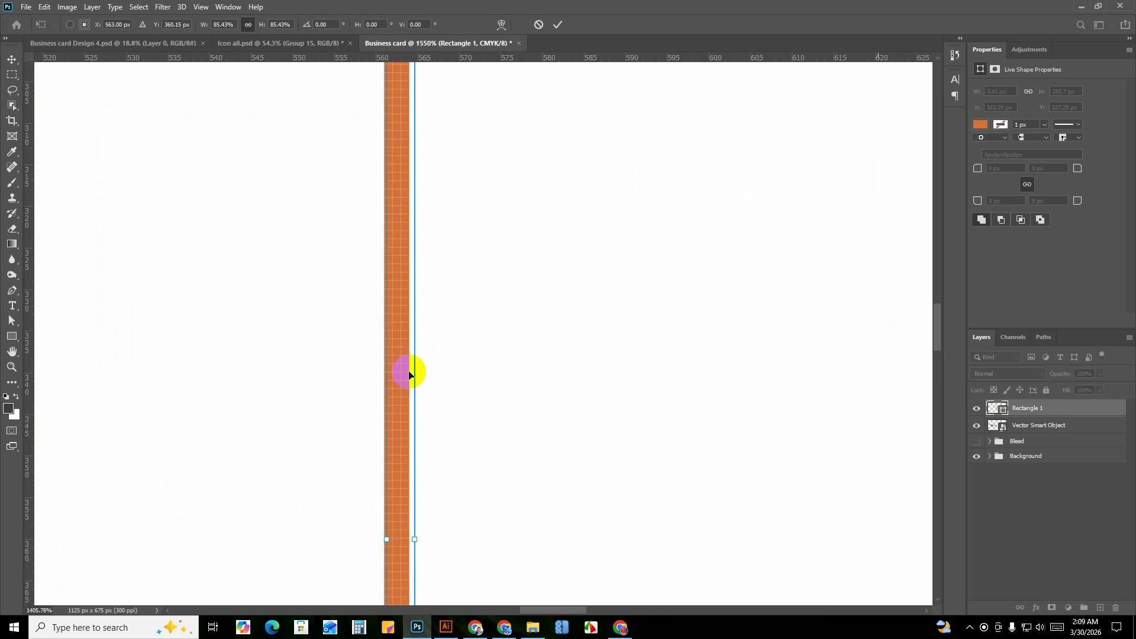
pyautogui.scroll(-2, 406, 371)
pyautogui.scroll(5, 386, 330)
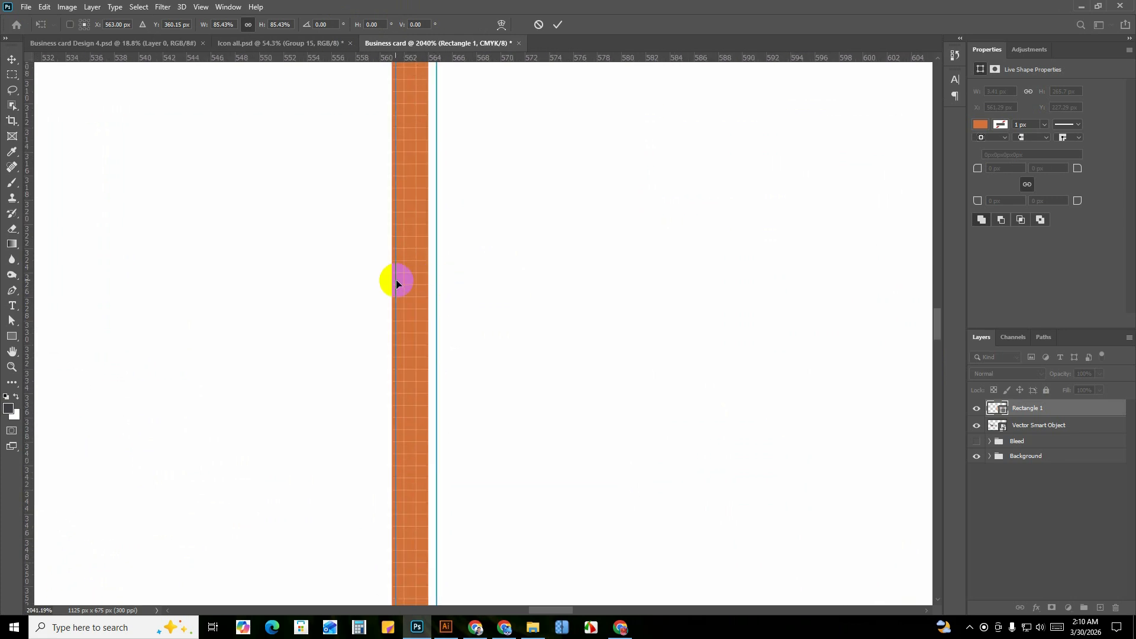
pyautogui.click(556, 25)
# Center the shortened divider vertically on the whole canvas again and clear the selection.
pyautogui.scroll(-12, 474, 261)
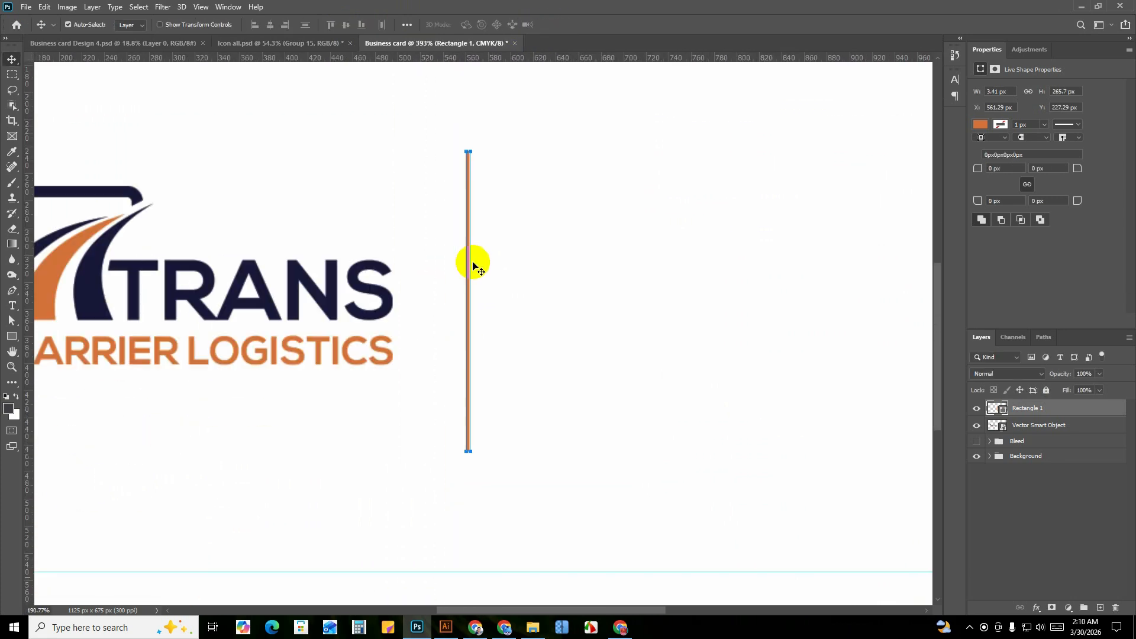
pyautogui.scroll(-2, 439, 289)
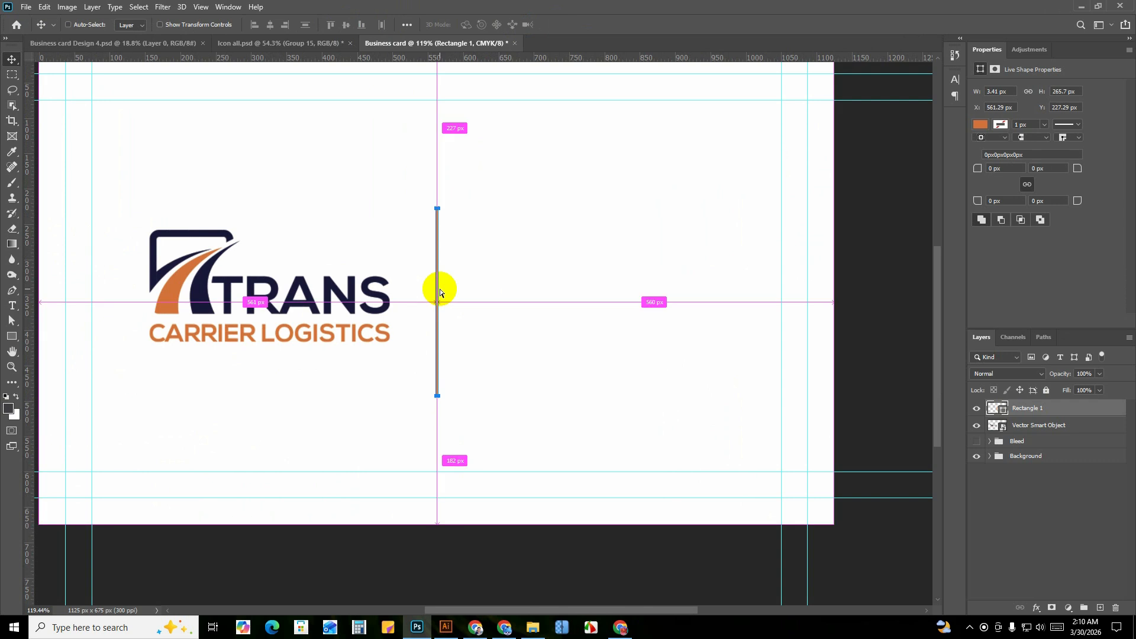
pyautogui.click(346, 27)
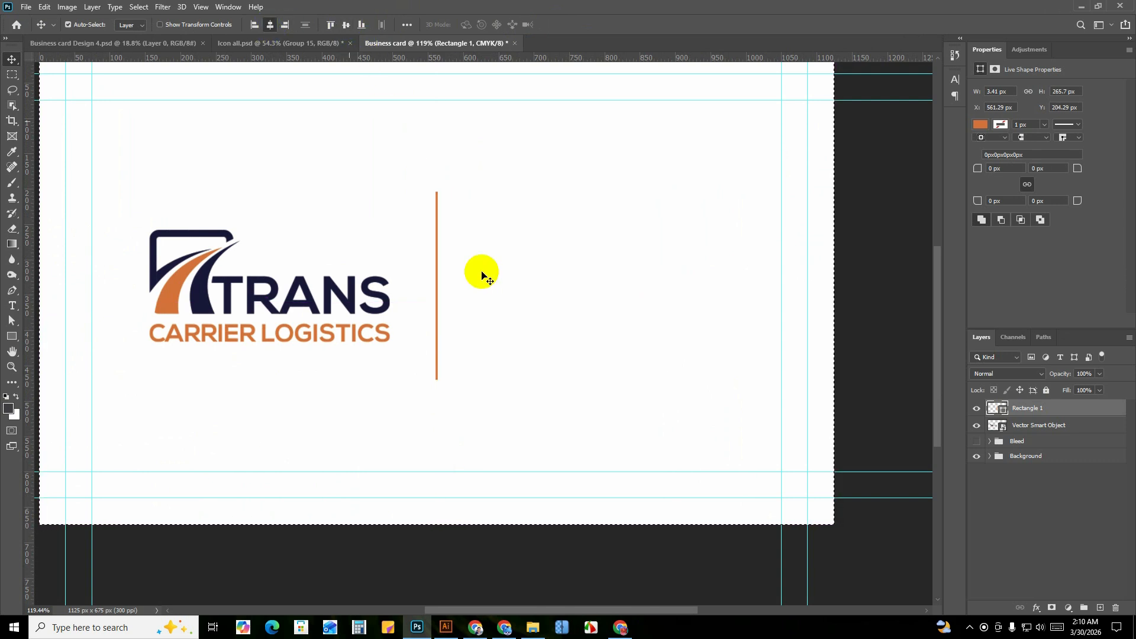
pyautogui.scroll(-3, 482, 269)
pyautogui.scroll(1, 331, 331)
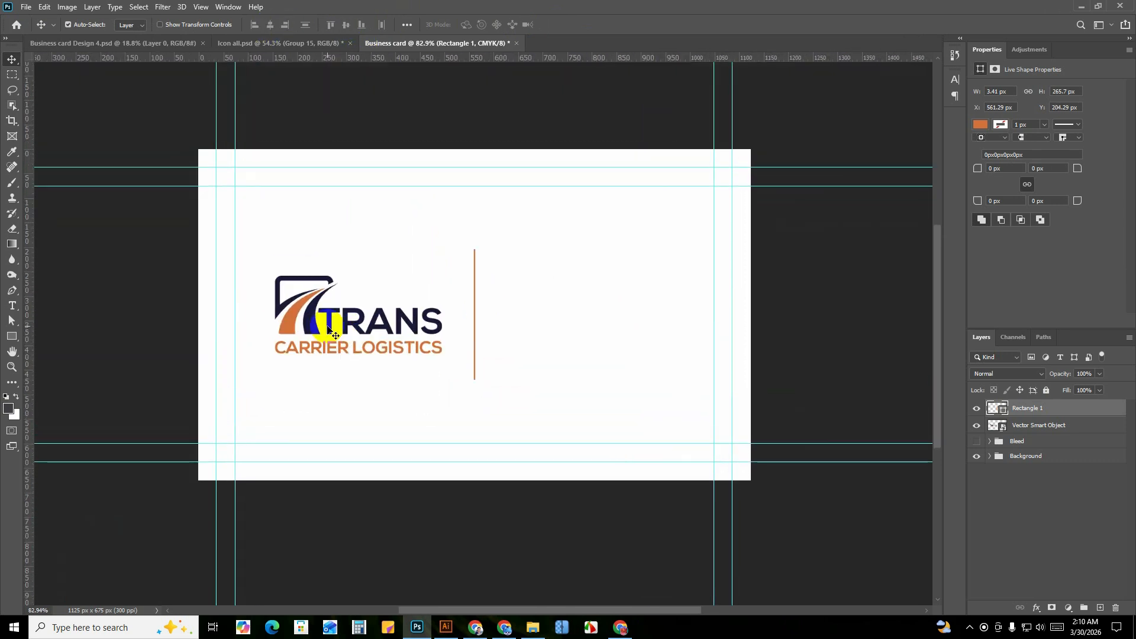
# Move the logo horizontally closer to the divider, to X 180 px, and clear the selection.
pyautogui.moveTo(319, 326); pyautogui.dragTo(327, 323)
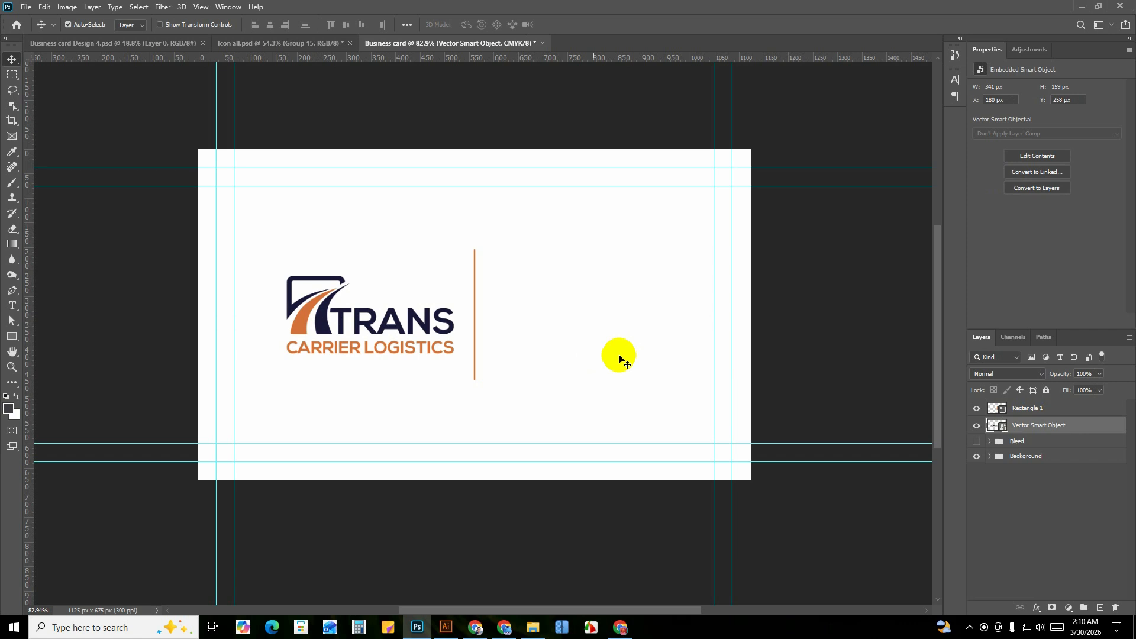
pyautogui.scroll(-1, 590, 355)
pyautogui.click(983, 491)
pyautogui.scroll(1, 549, 367)
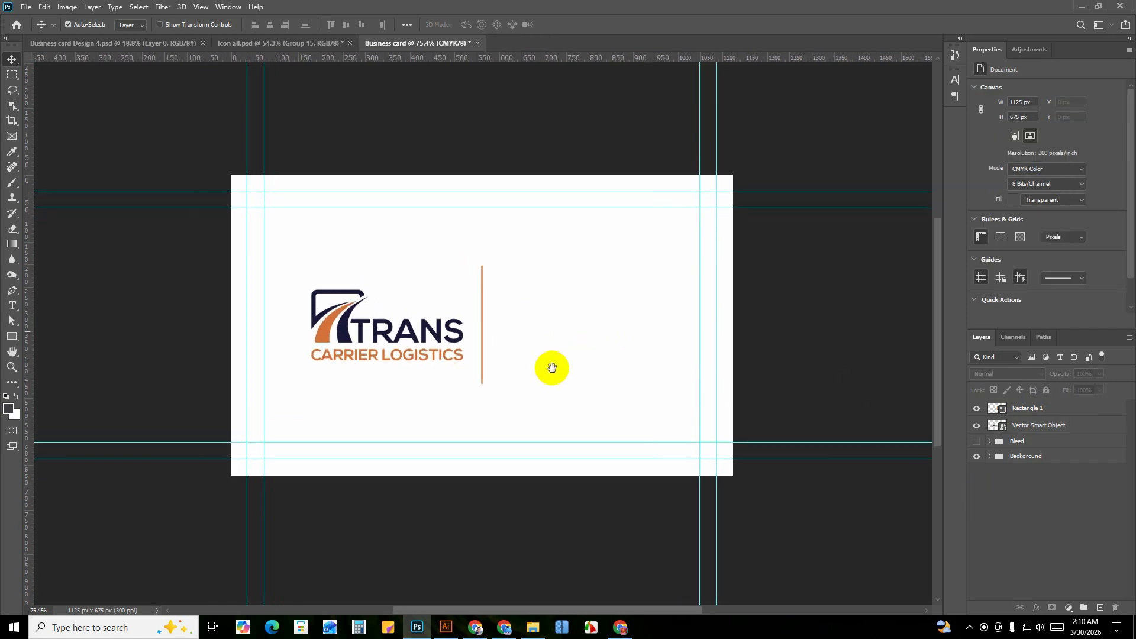
# Put the logo's smart object layer into a new group named Logo and collapse the group.
pyautogui.click(1015, 446)
pyautogui.click(1025, 426)
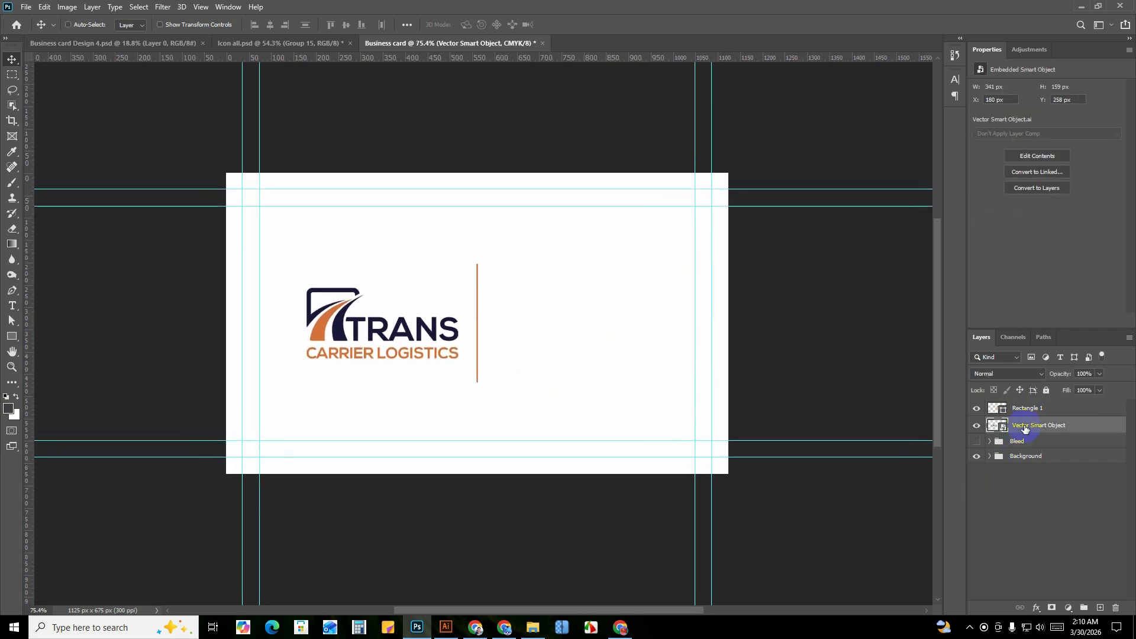
pyautogui.hotkey('ctrl', 'g')
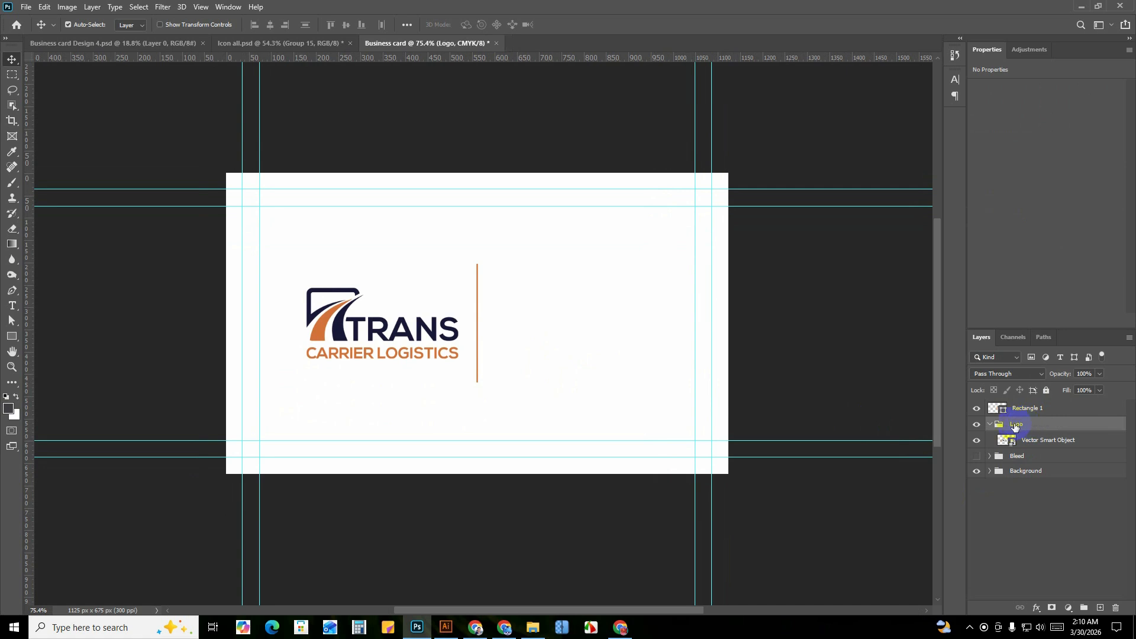
pyautogui.click(991, 424)
# Put the divider's Rectangle 1 layer into a new group named Line and collapse the group.
pyautogui.click(1033, 408)
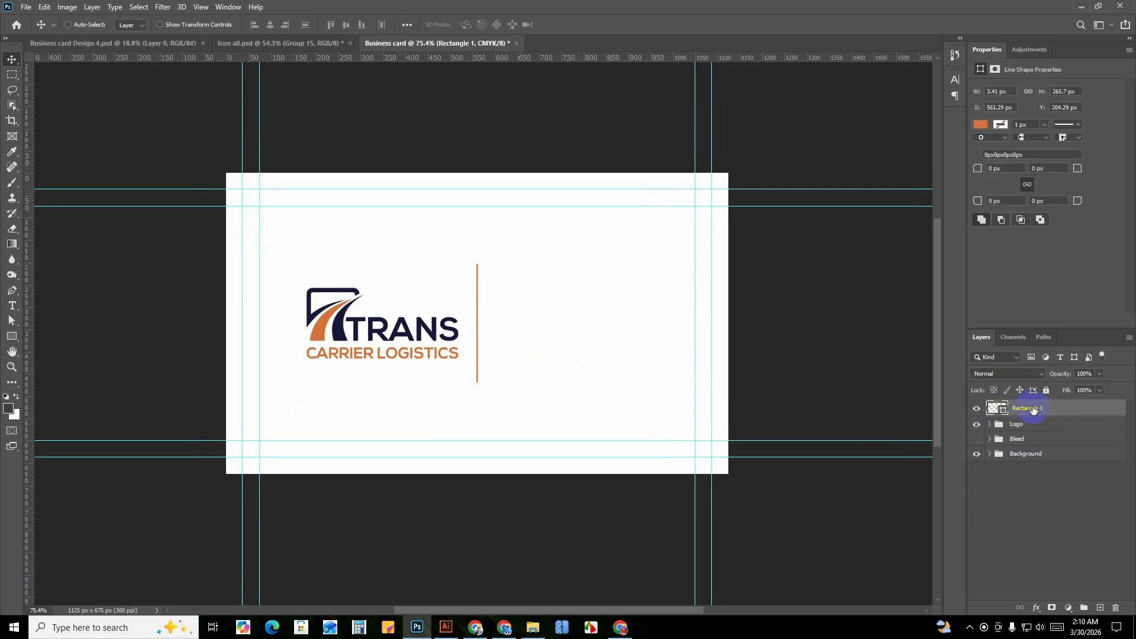
pyautogui.hotkey('ctrl', 'g')
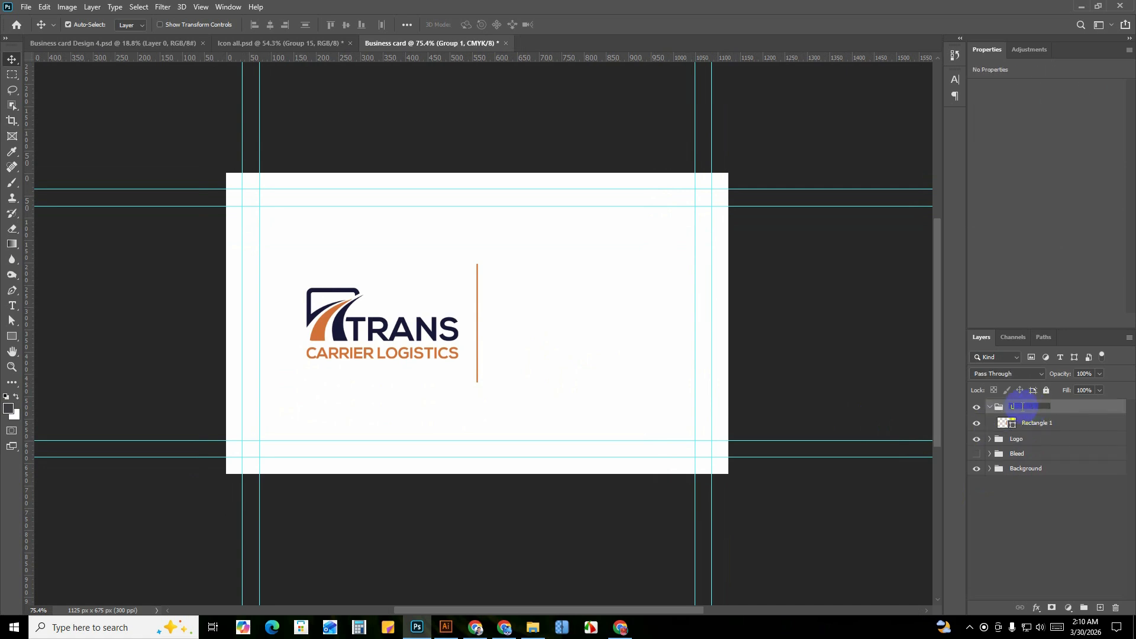
pyautogui.click(989, 408)
# Reorder the groups so Bleed is on top, followed by Logo and Line, and clear the layer selection.
pyautogui.click(1014, 427)
pyautogui.hotkey('ctrl', ']')
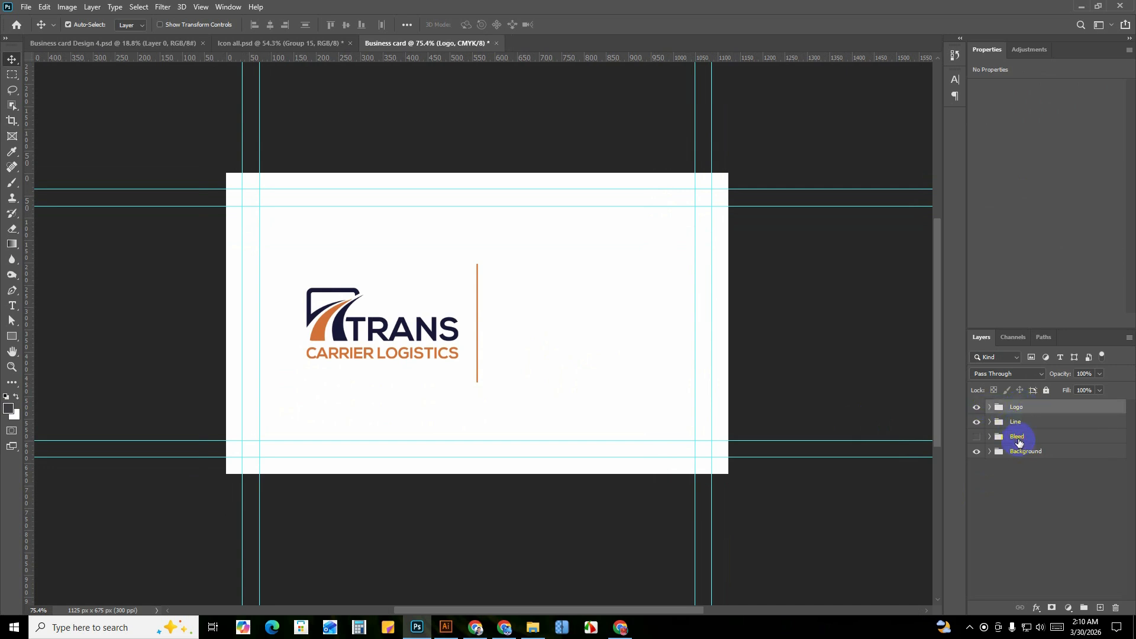
pyautogui.click(1018, 442)
pyautogui.hotkey('ctrl', ']')
pyautogui.hotkey('ctrl', ']')
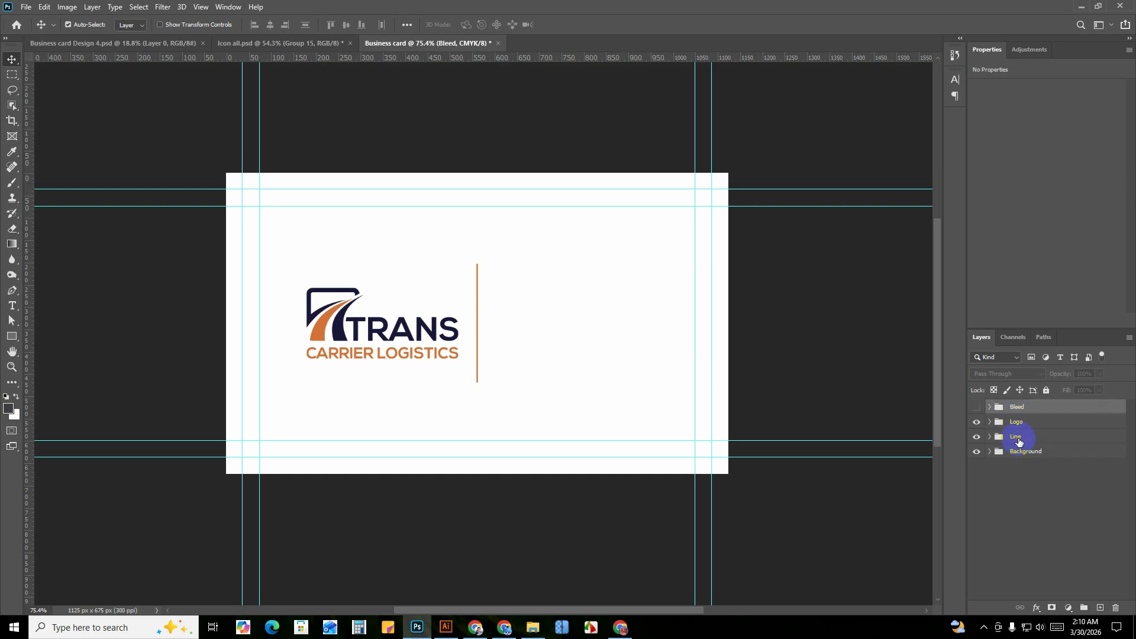
pyautogui.click(1030, 508)
pyautogui.moveTo(537, 370); pyautogui.dragTo(443, 413)
pyautogui.scroll(2, 451, 319)
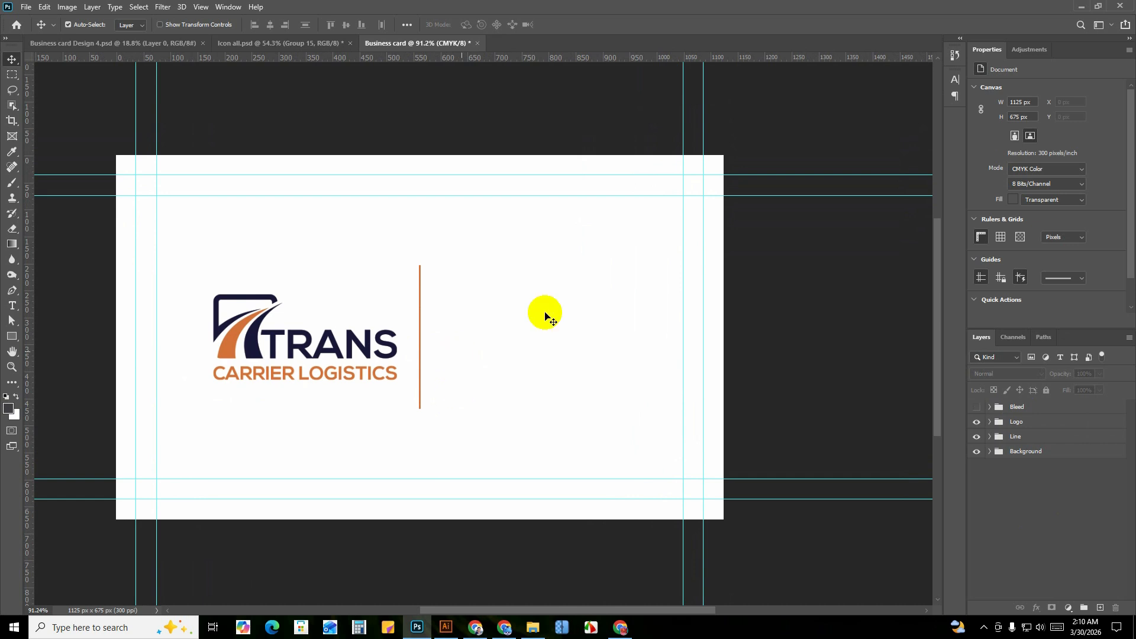
pyautogui.moveTo(487, 369); pyautogui.dragTo(505, 346)
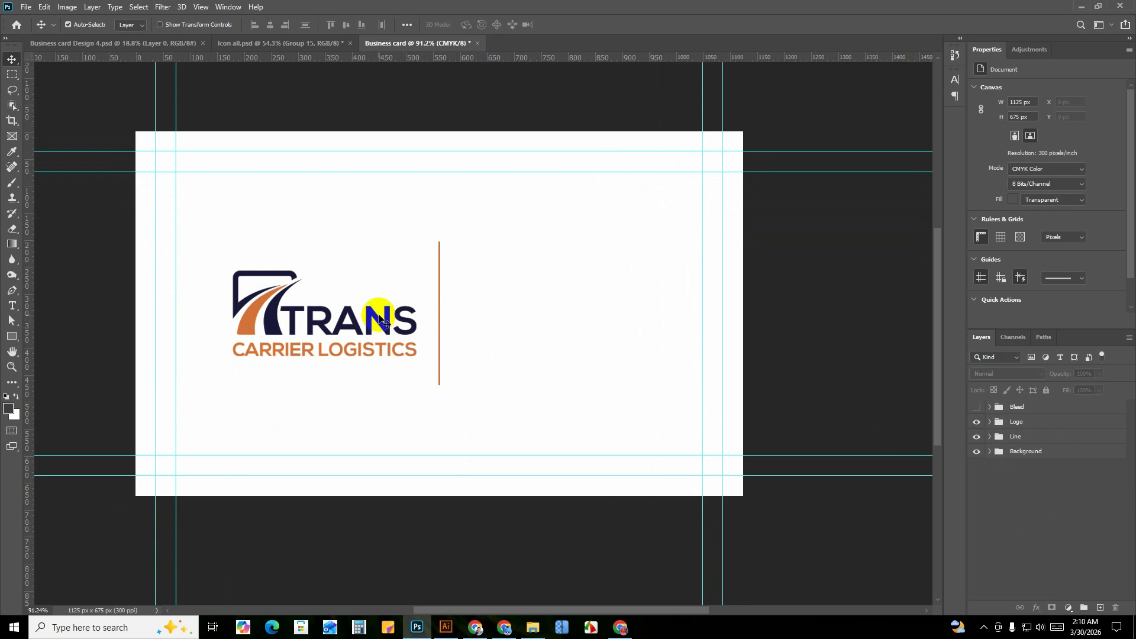
pyautogui.scroll(-1, 379, 319)
pyautogui.scroll(2, 435, 355)
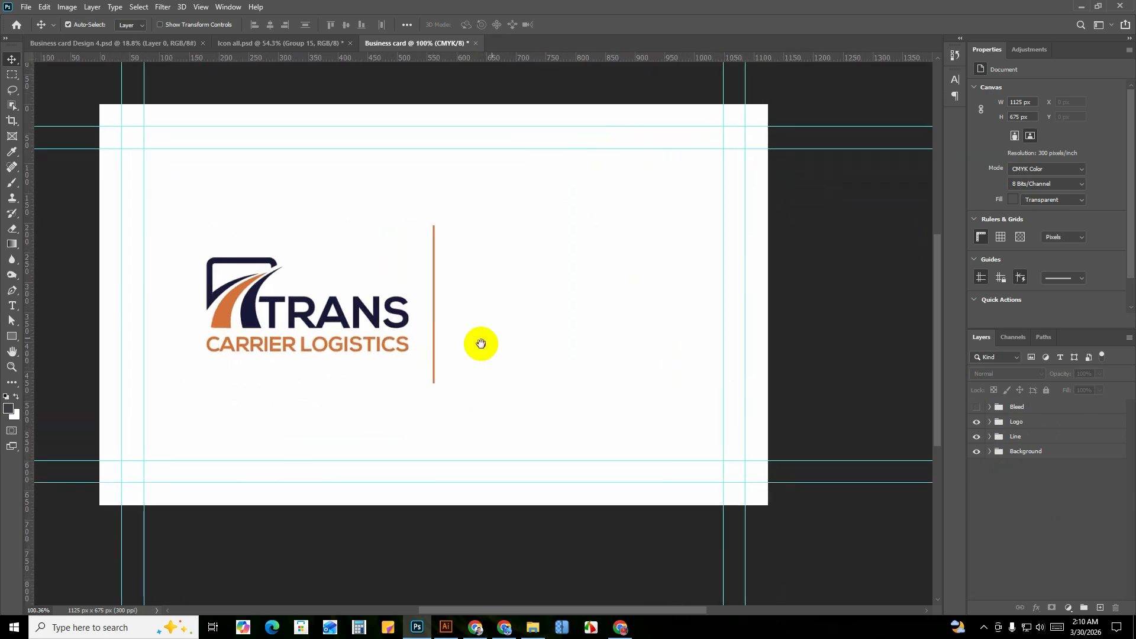
pyautogui.moveTo(491, 338); pyautogui.dragTo(481, 343)
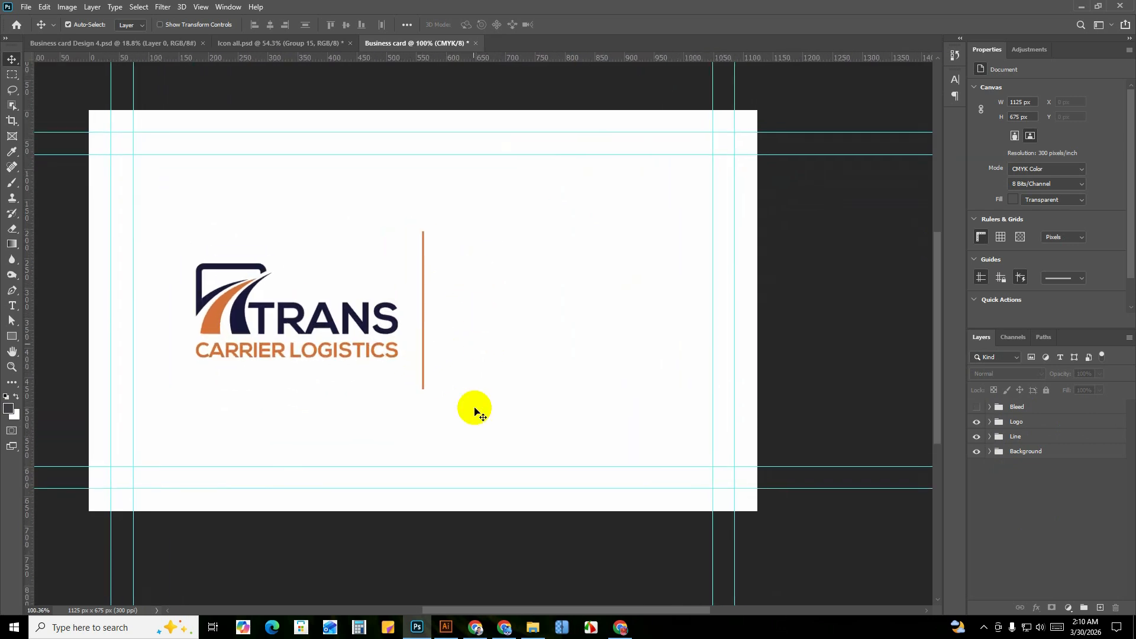
# Switch to Chrome, open the Fake Name Generator page and check its gender and name set options.
pyautogui.click(622, 633)
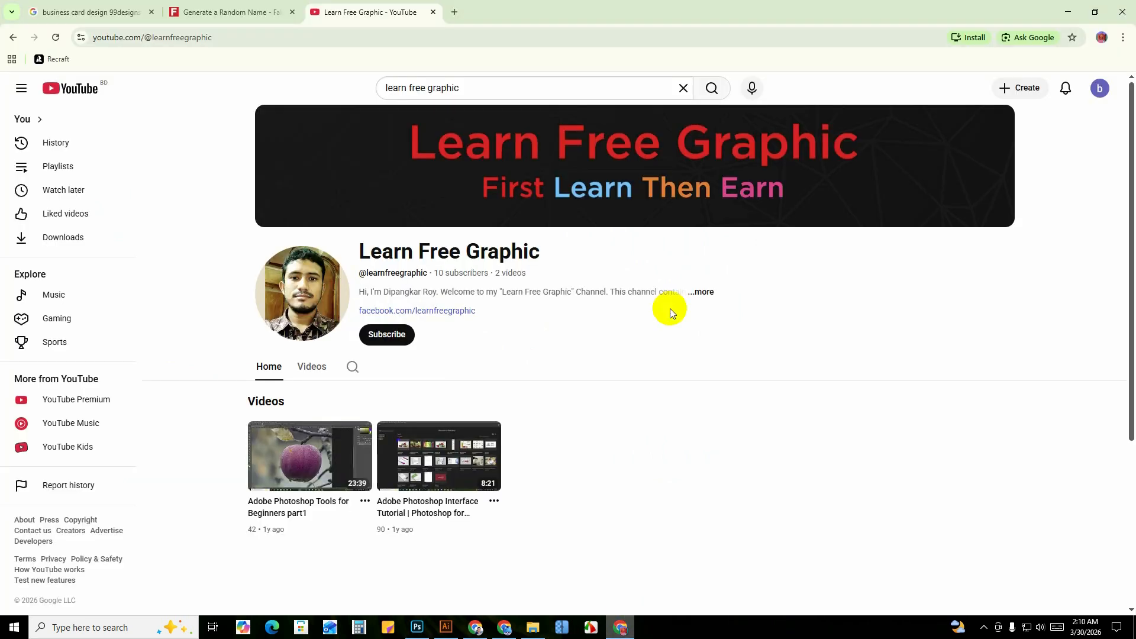
pyautogui.click(235, 3)
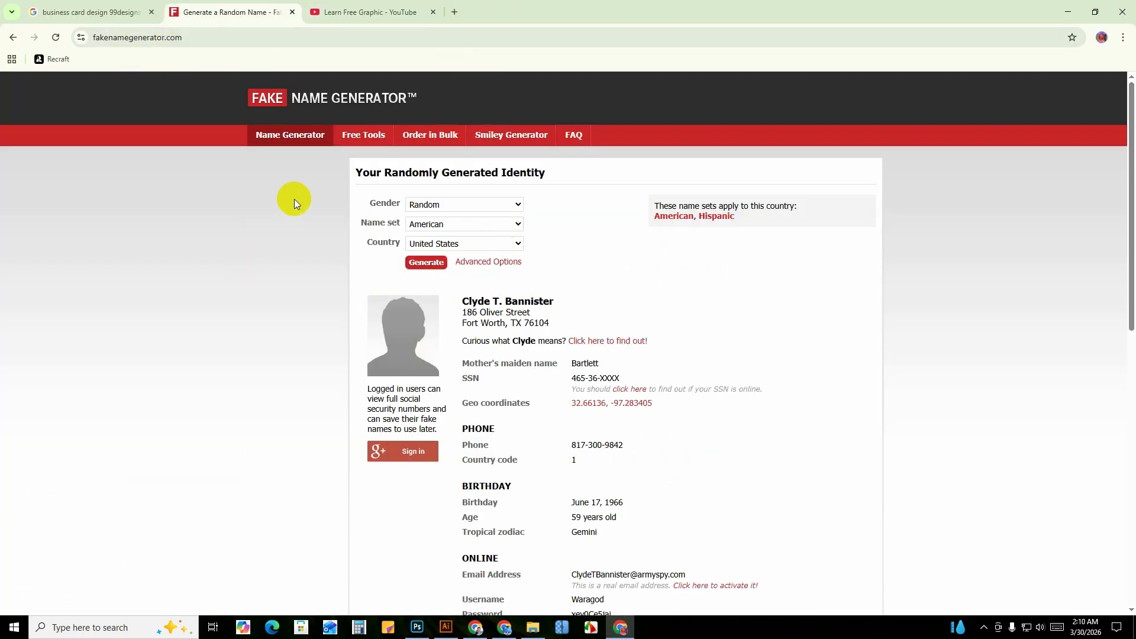
pyautogui.doubleClick(467, 299)
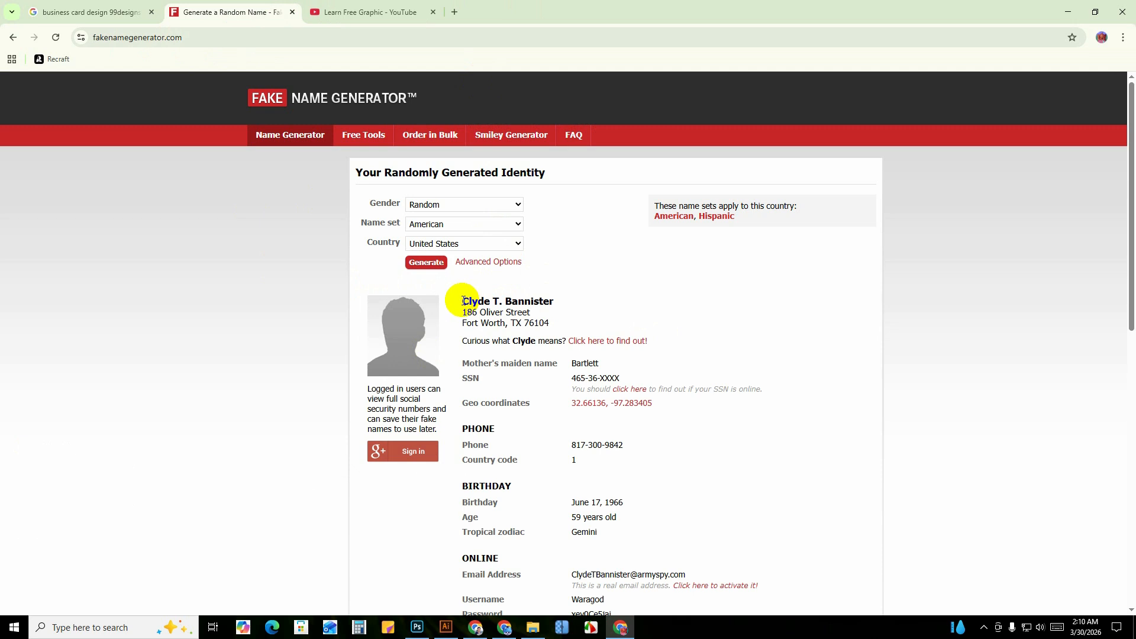
pyautogui.click(436, 205)
pyautogui.click(435, 205)
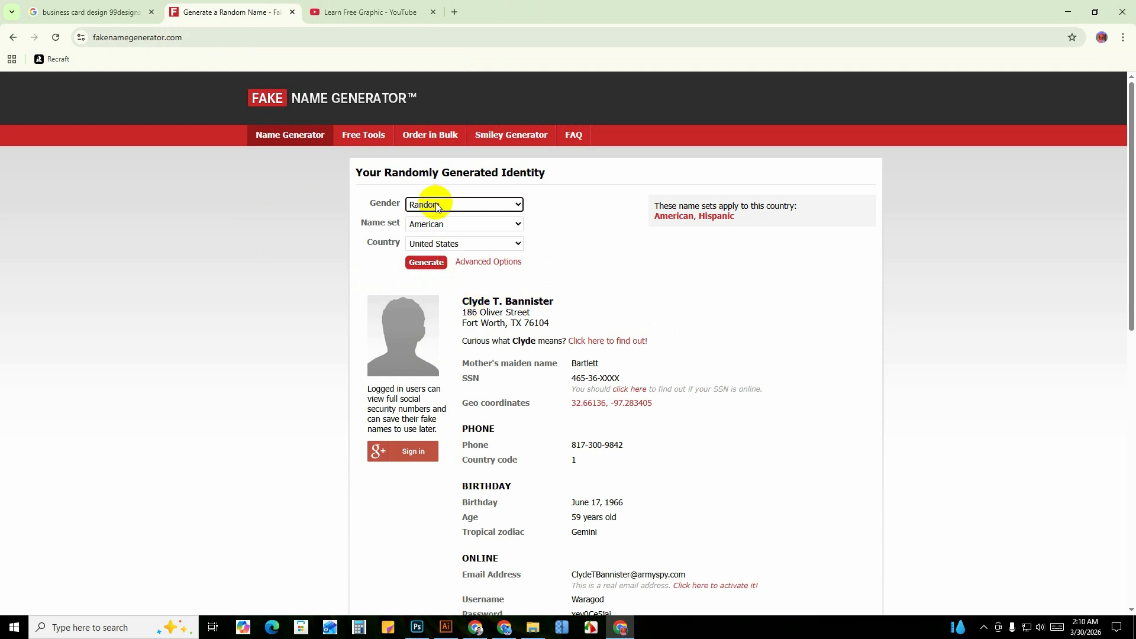
pyautogui.click(432, 204)
pyautogui.click(431, 207)
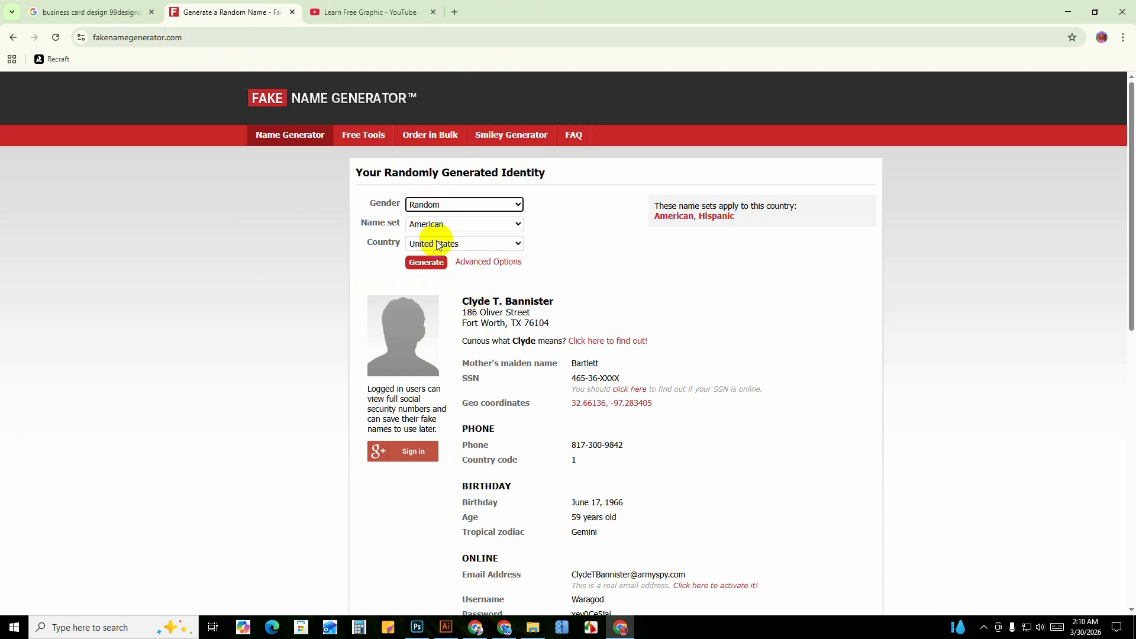
pyautogui.click(437, 226)
pyautogui.click(438, 227)
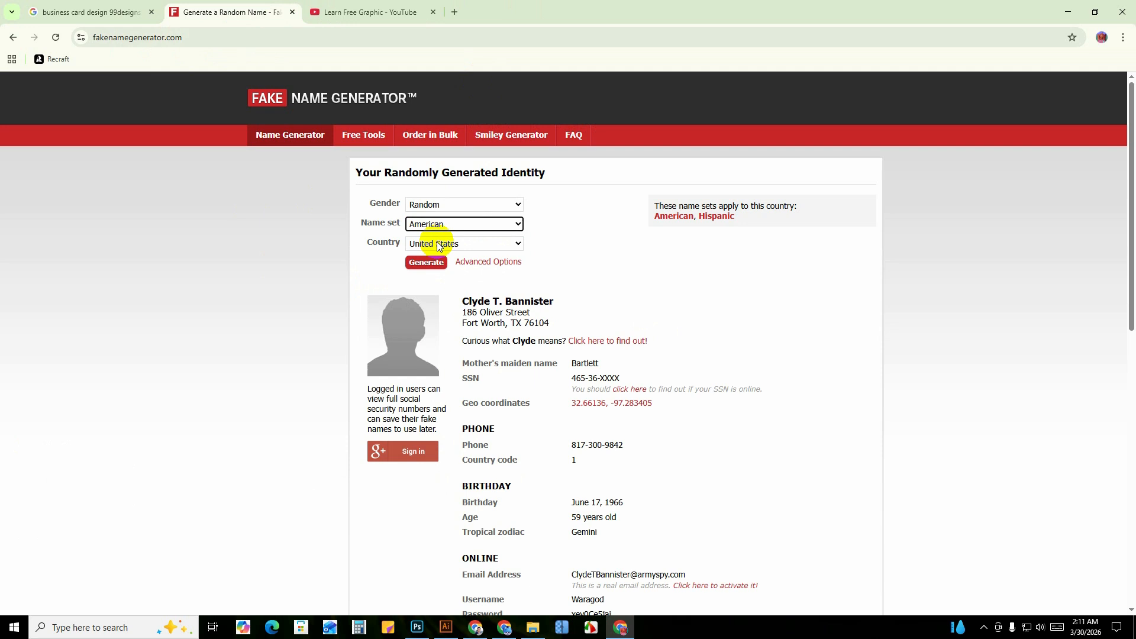
# Generate new random identities with the American name set and United States, and copy the full name of the last one.
pyautogui.click(438, 265)
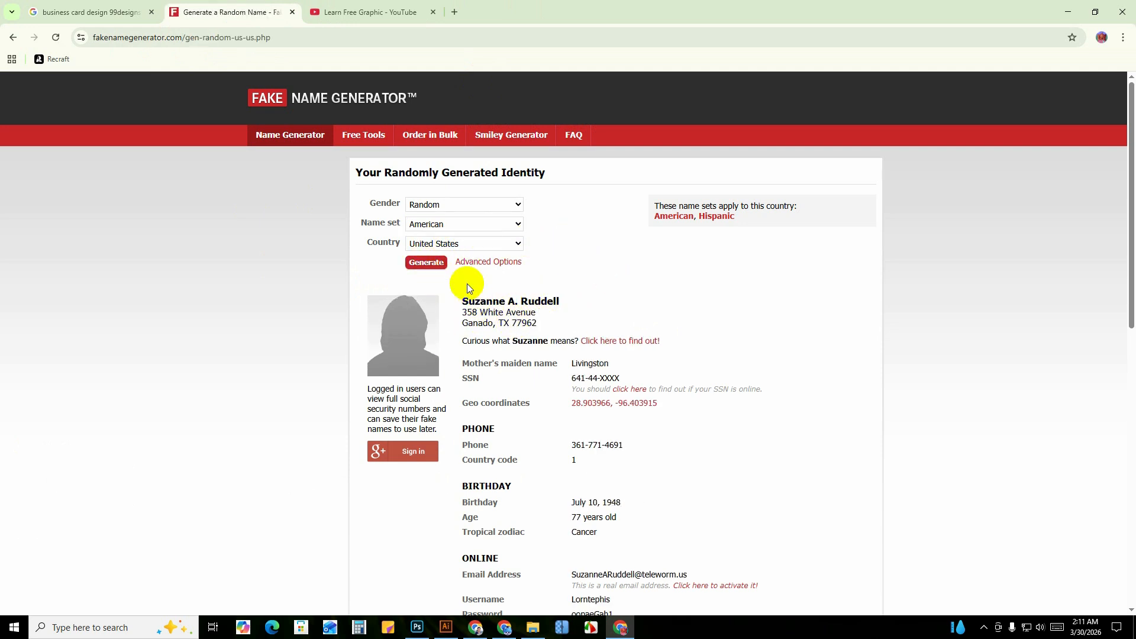
pyautogui.click(420, 266)
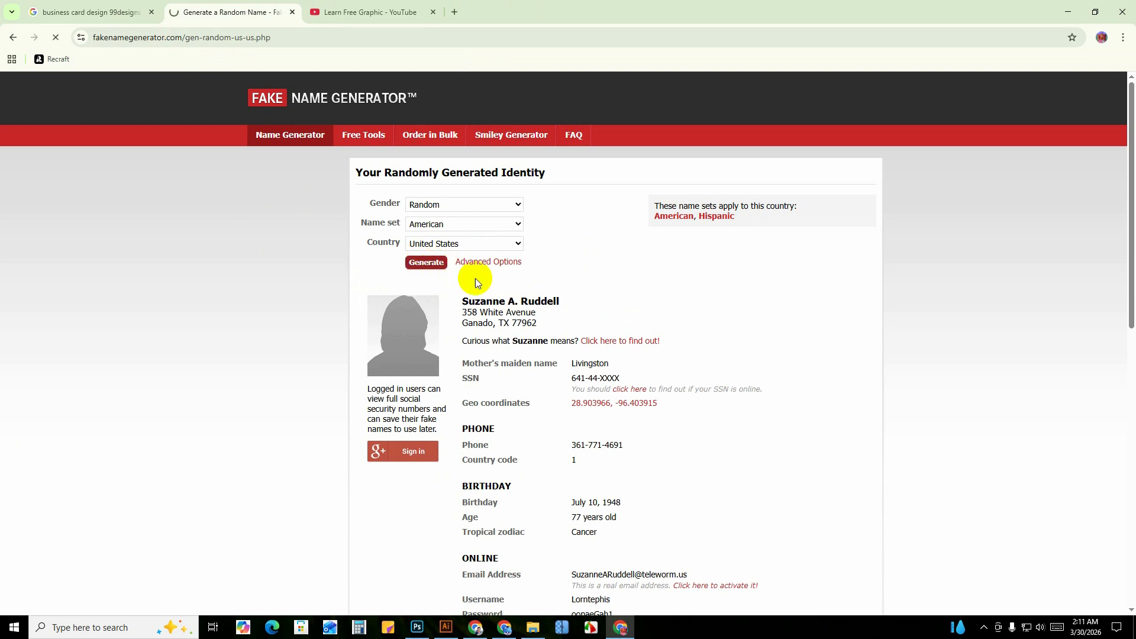
pyautogui.click(424, 260)
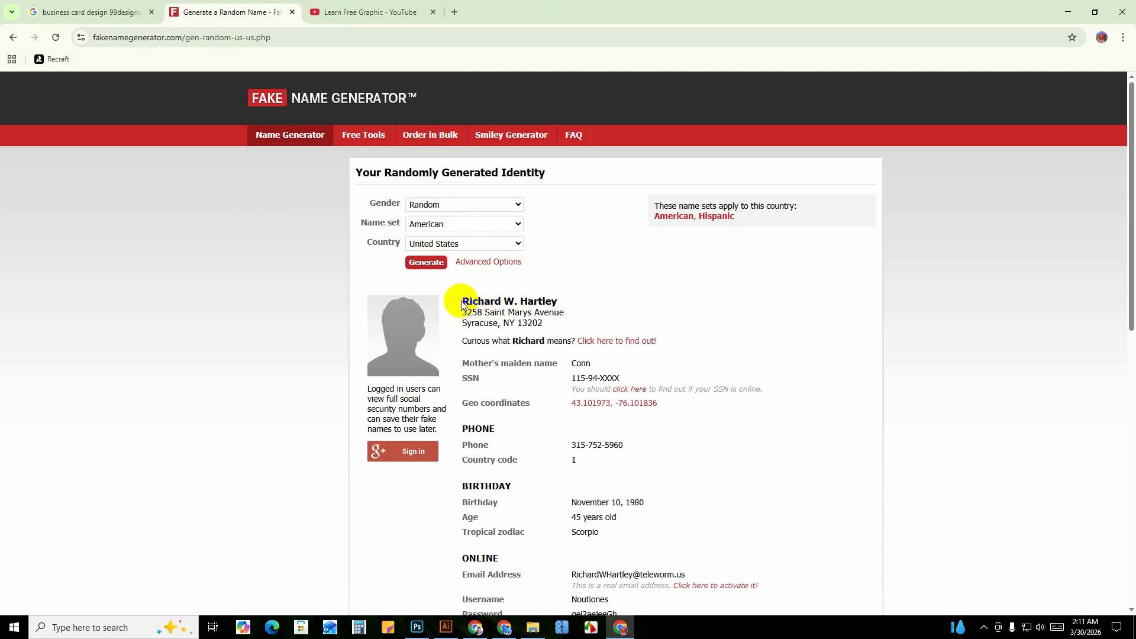
pyautogui.moveTo(463, 301); pyautogui.dragTo(562, 303)
pyautogui.hotkey('ctrl', 'c')
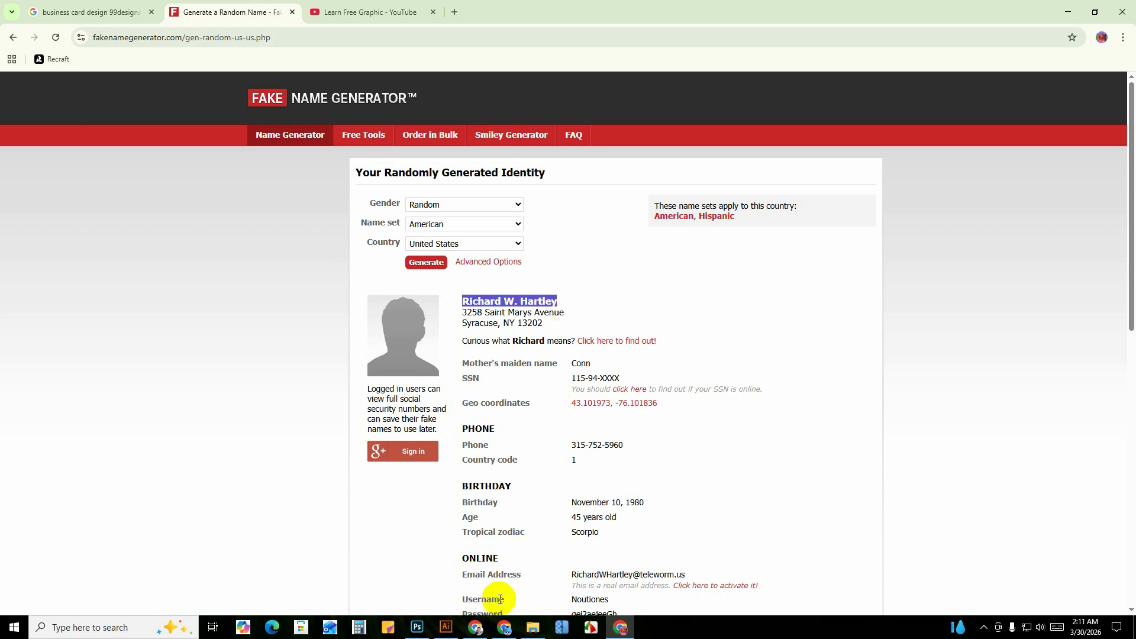
# Switch back to Photoshop and paste the copied full name as left-aligned text on the card's empty side, near the divider's upper end.
pyautogui.click(426, 627)
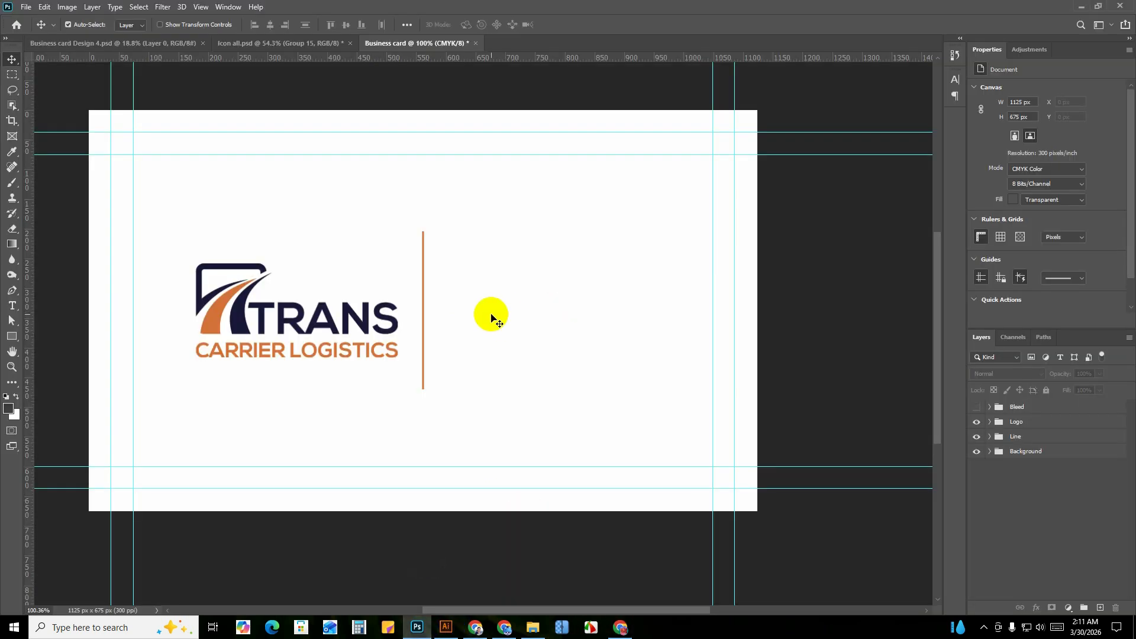
pyautogui.click(975, 477)
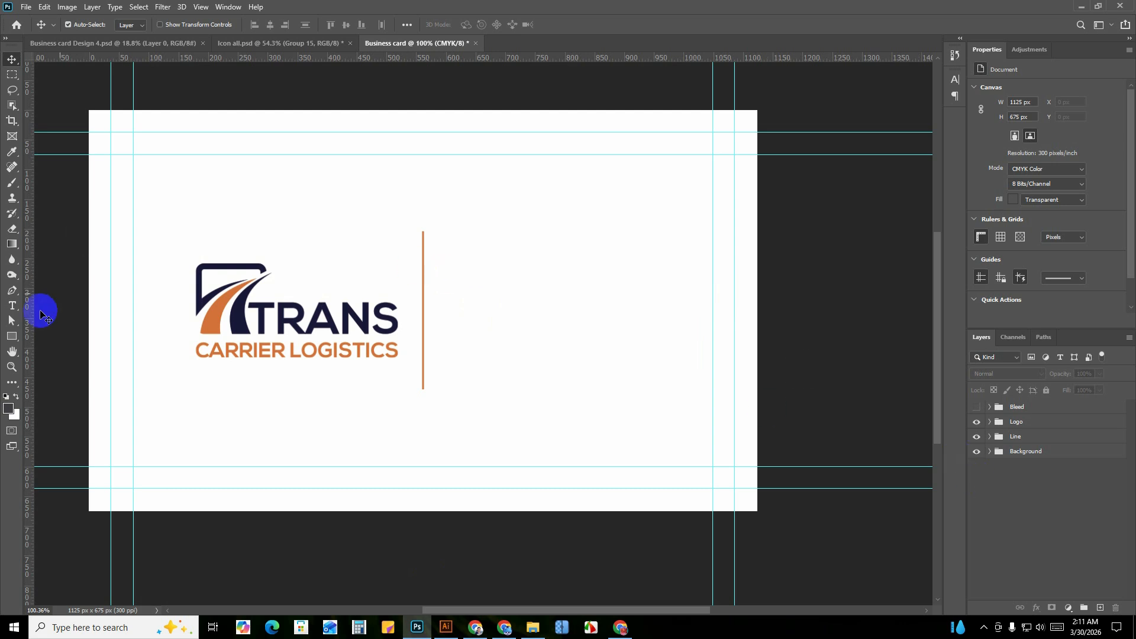
pyautogui.click(11, 305)
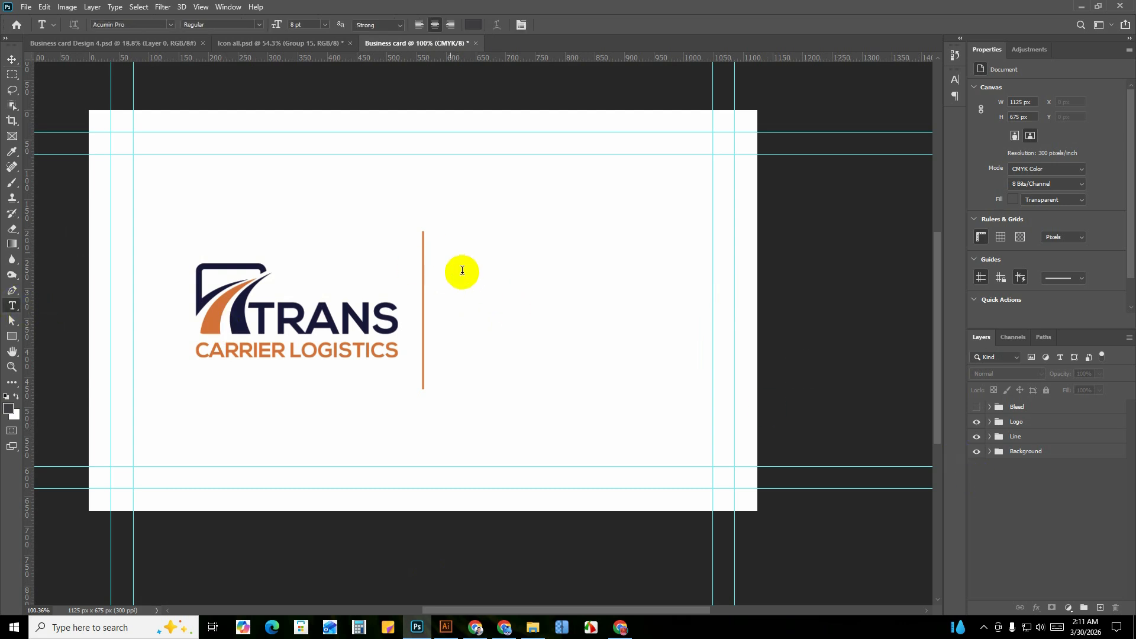
pyautogui.click(452, 258)
pyautogui.hotkey('ctrl', 'v')
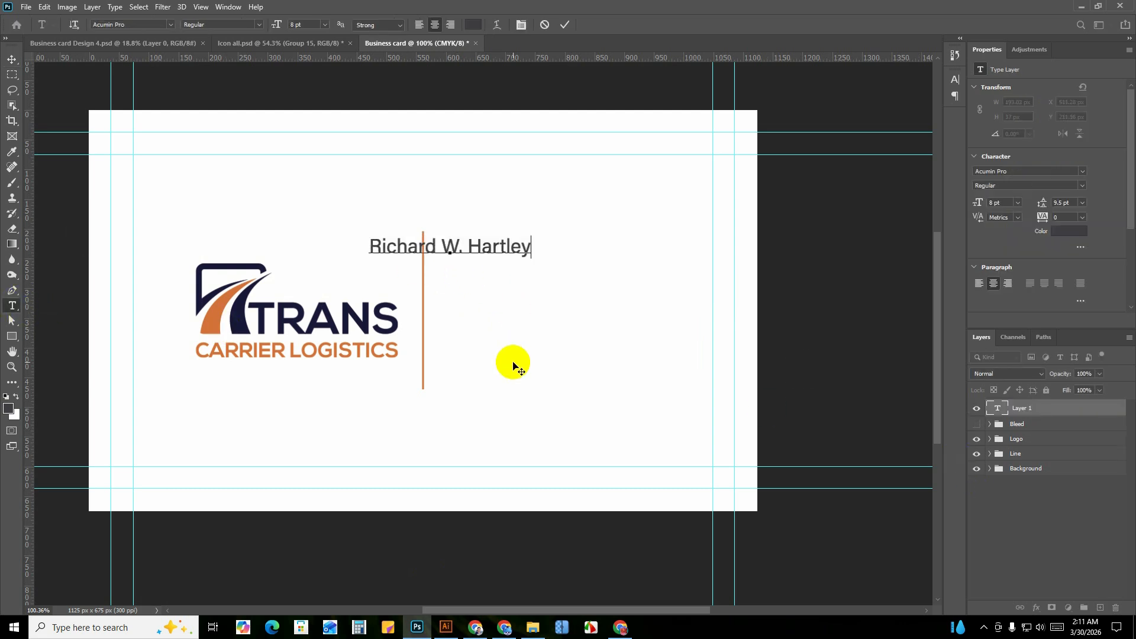
pyautogui.click(419, 25)
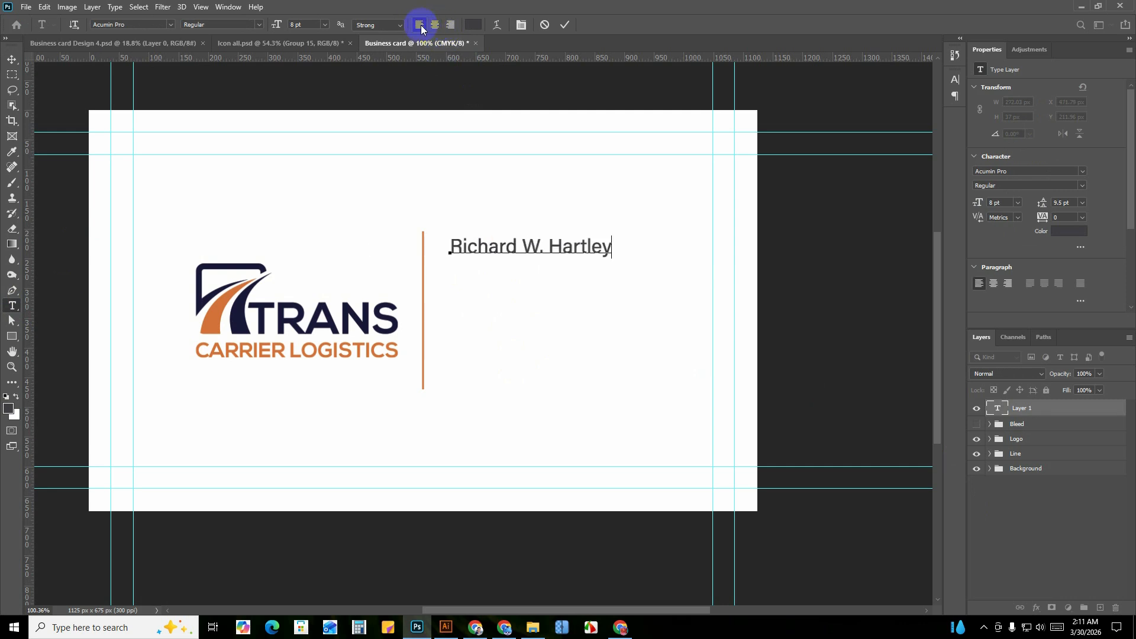
pyautogui.click(563, 26)
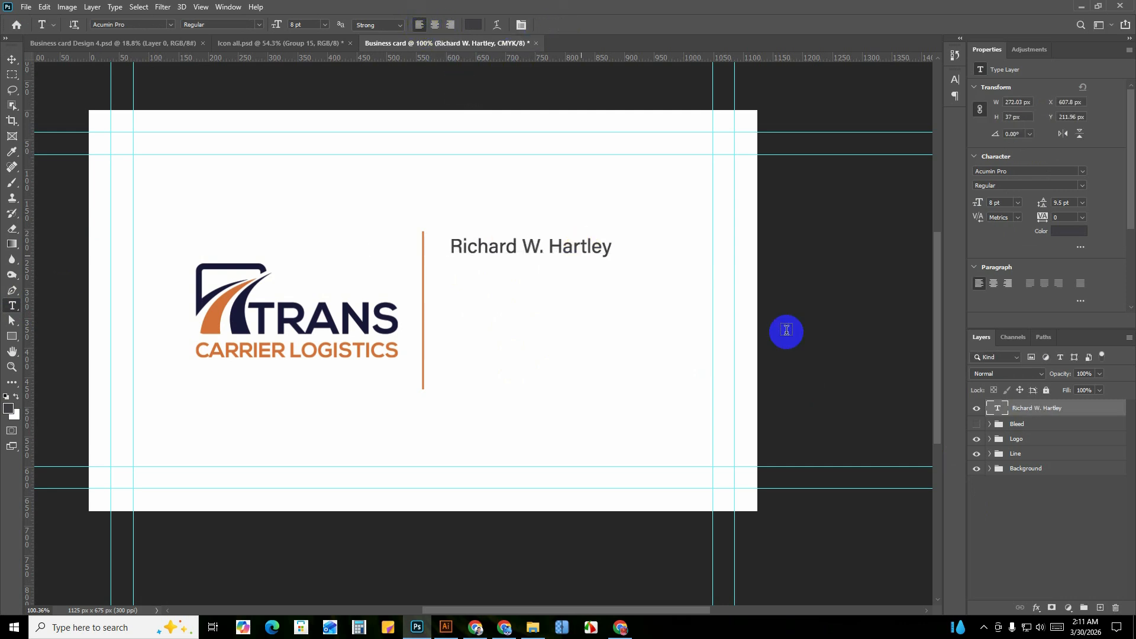
# Set the full name's text to Arial Bold at 10 pt.
pyautogui.doubleClick(998, 408)
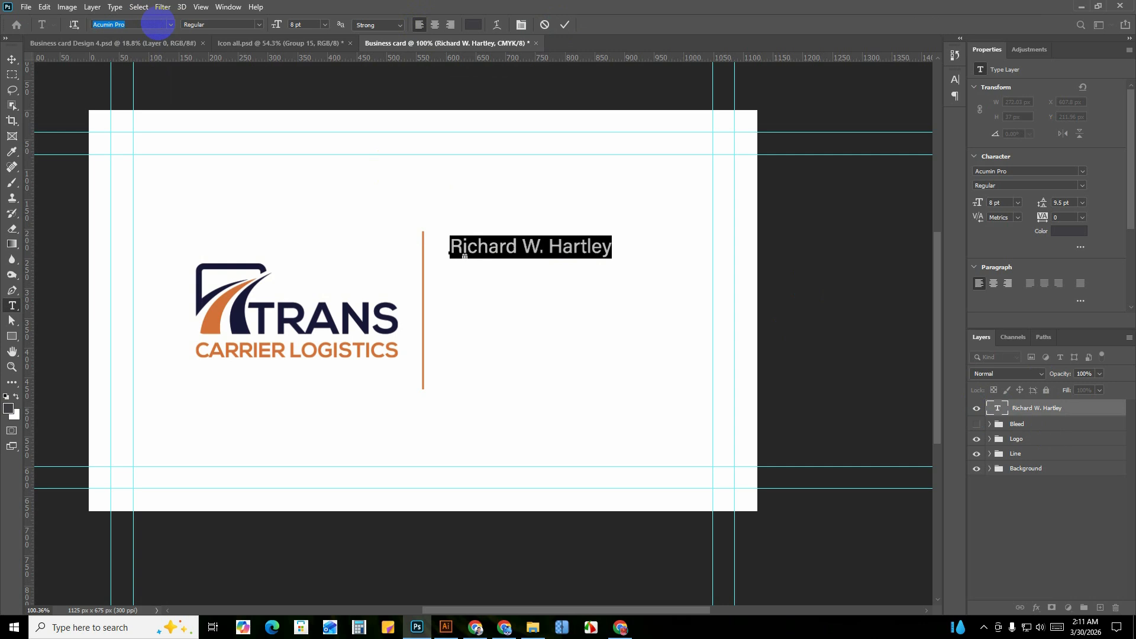
pyautogui.write('ari')
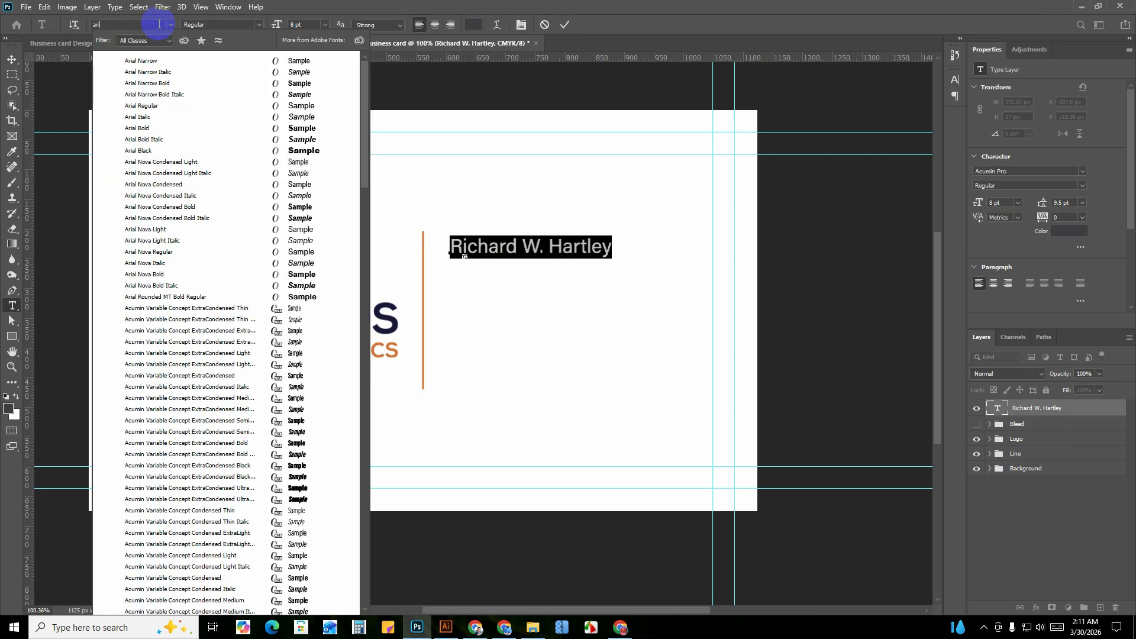
pyautogui.click(142, 129)
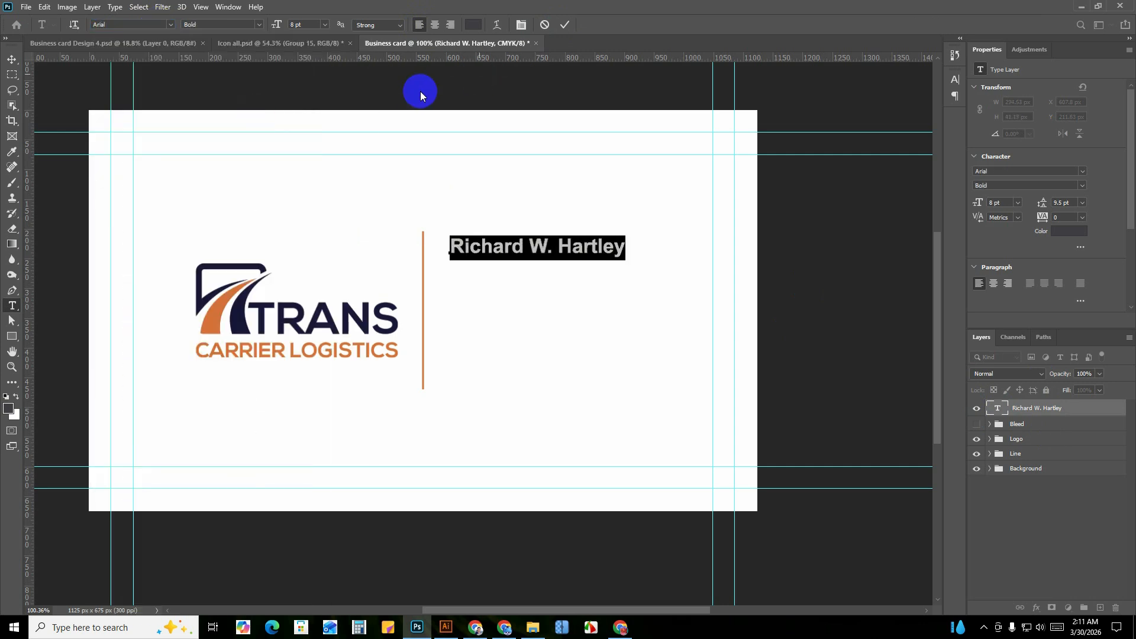
pyautogui.click(325, 24)
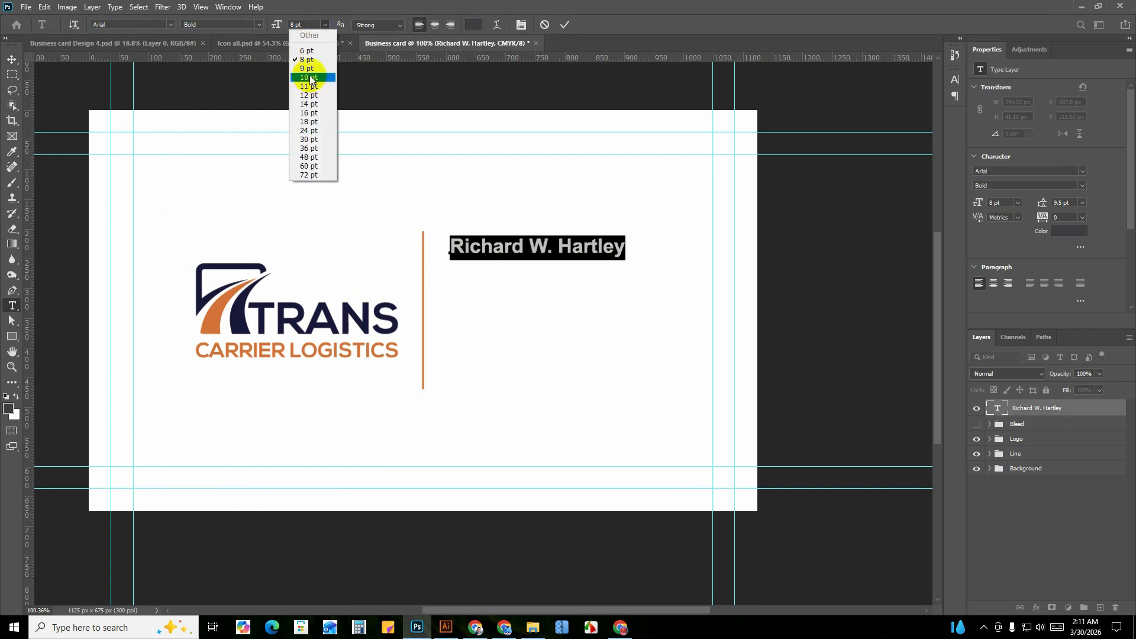
pyautogui.click(310, 77)
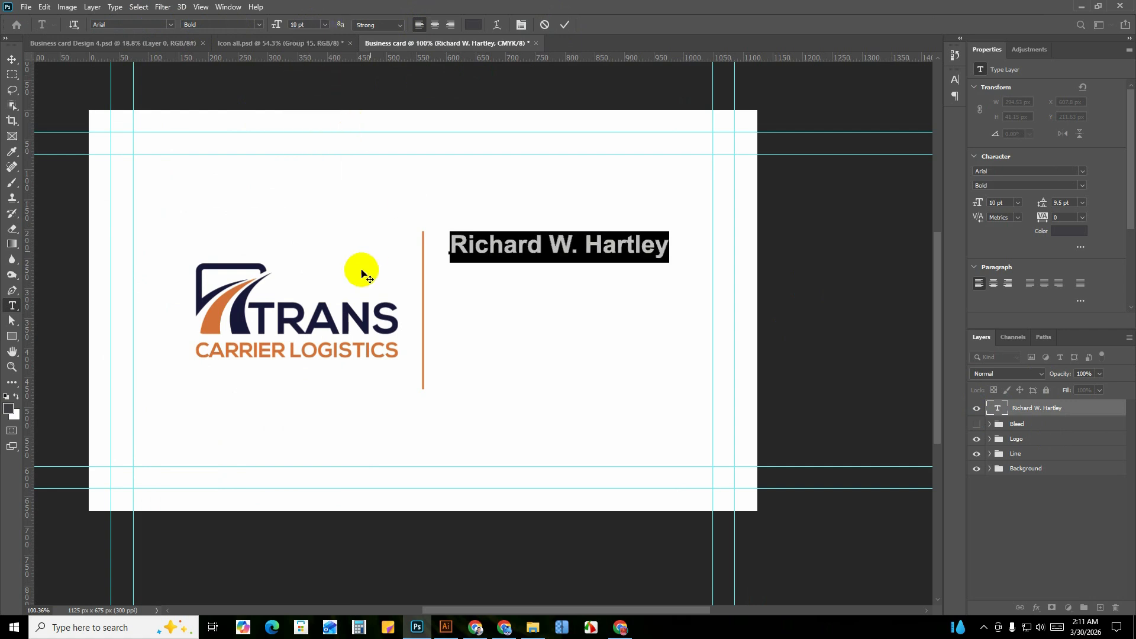
# Recolour the full name with the dark navy #0e1537 sampled from the logo and commit the text.
pyautogui.scroll(1, 362, 266)
pyautogui.click(471, 25)
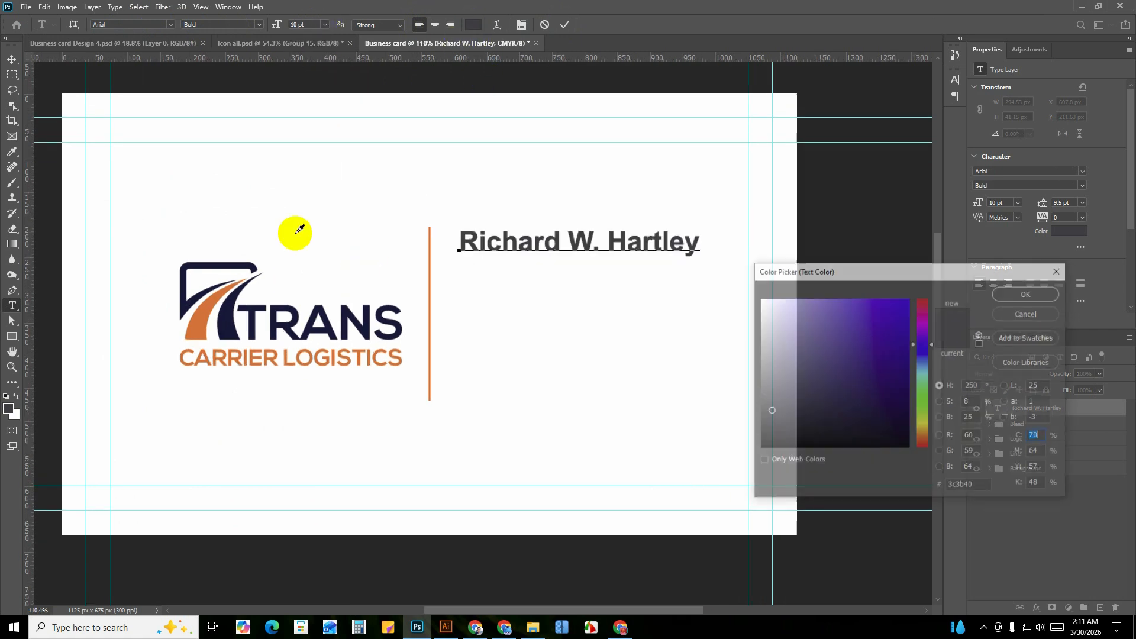
pyautogui.click(228, 306)
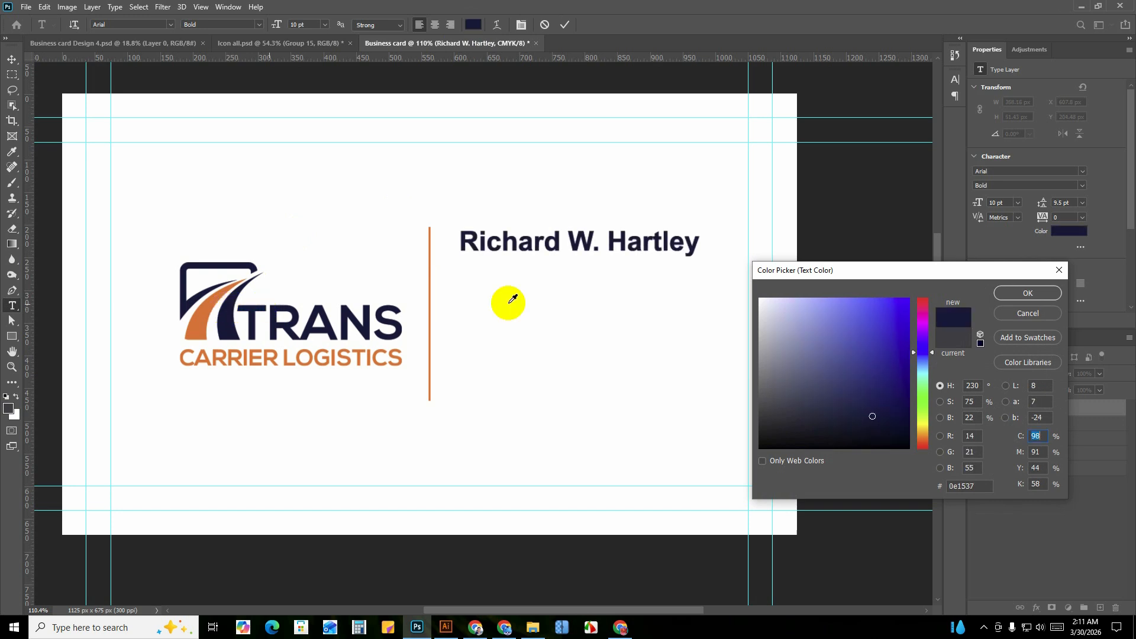
pyautogui.click(1029, 293)
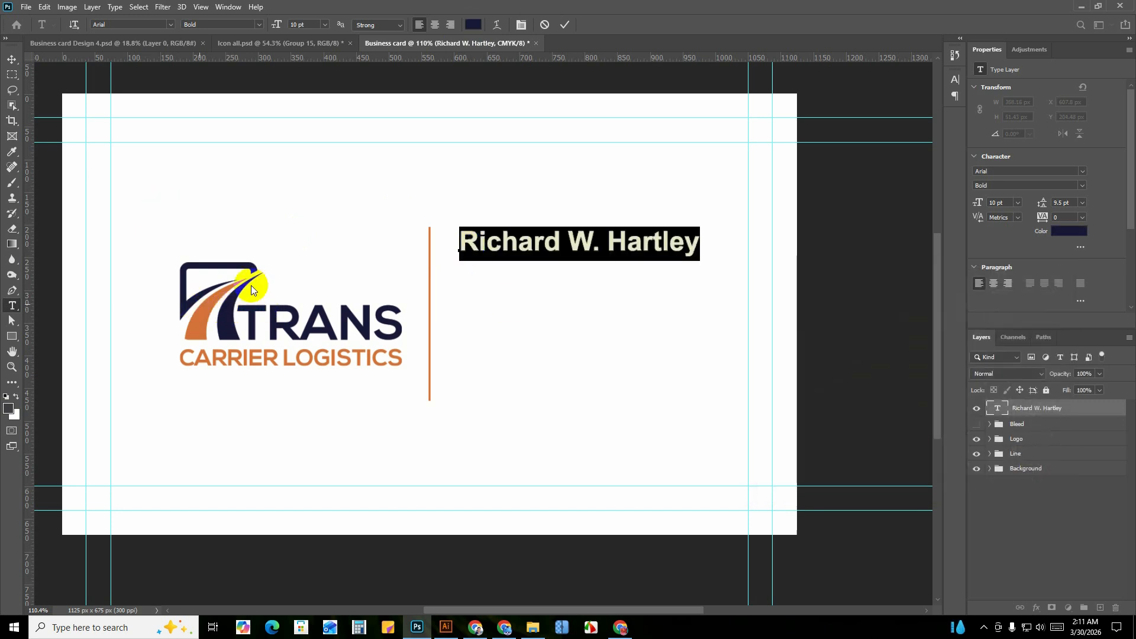
pyautogui.click(563, 25)
pyautogui.scroll(-2, 516, 300)
# Move the full name closer to the divider and level with its upper end, at about X 597 px, Y 198 px.
pyautogui.press('v')
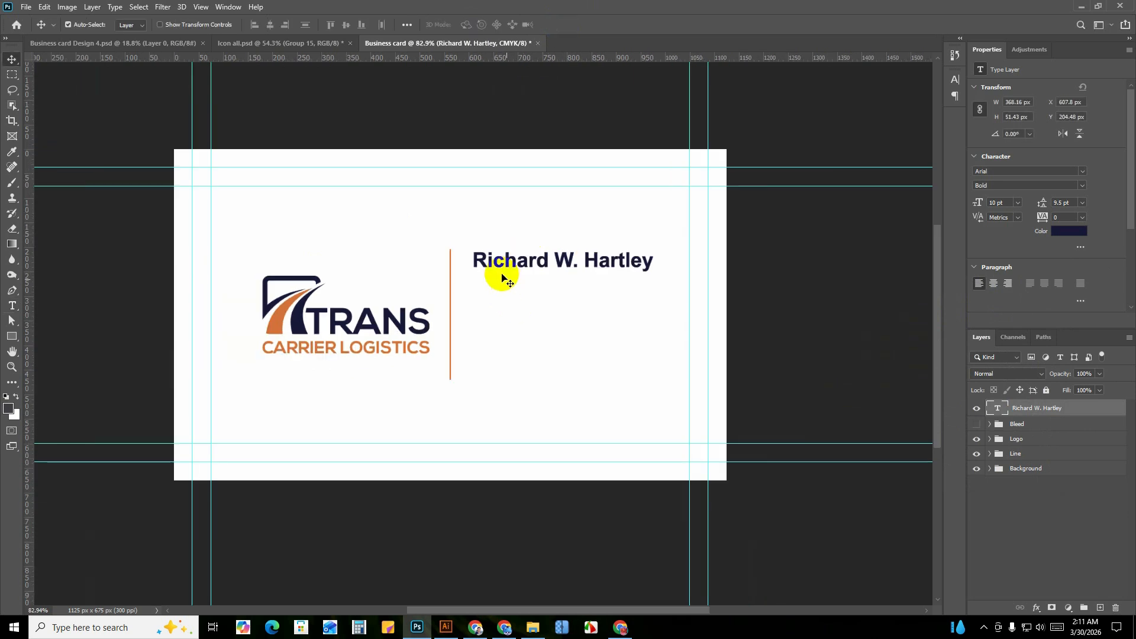
pyautogui.scroll(2, 502, 273)
pyautogui.moveTo(481, 260); pyautogui.dragTo(466, 249)
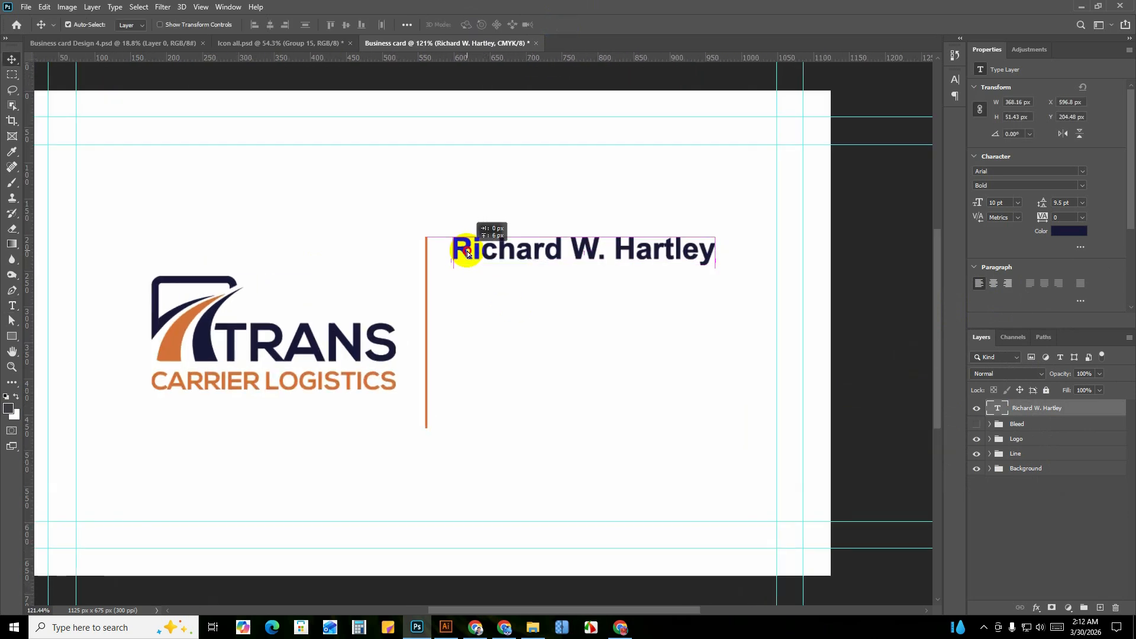
pyautogui.scroll(-2, 477, 255)
pyautogui.scroll(1, 476, 251)
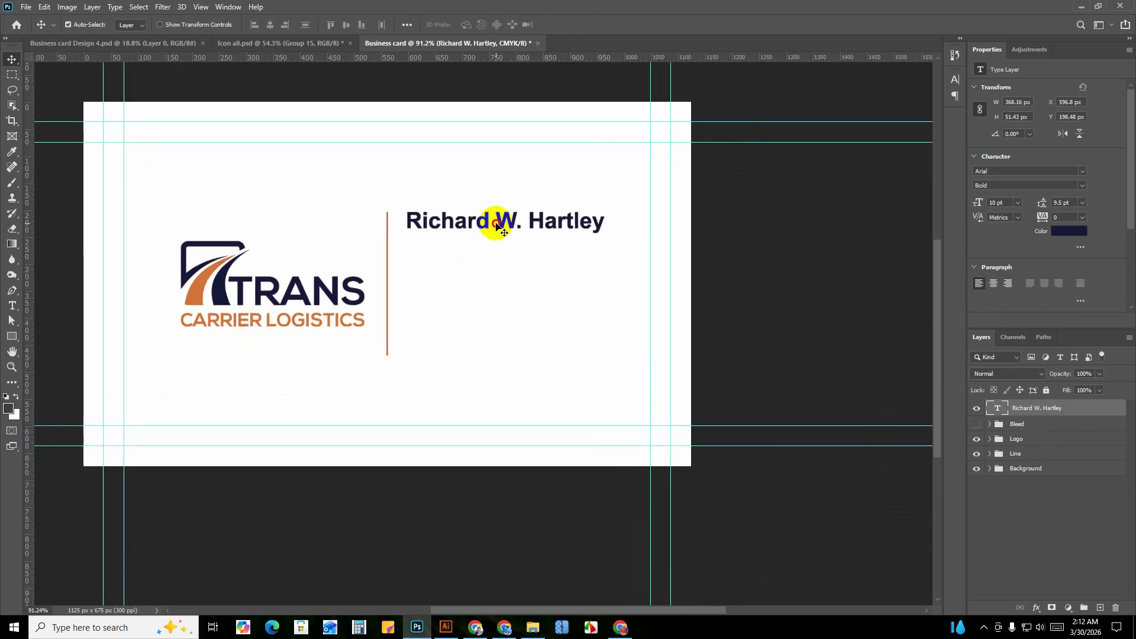
# Remove the middle initial and its period from the full name's text.
pyautogui.doubleClick(500, 223)
pyautogui.click(520, 223)
pyautogui.press('BackSpace')
pyautogui.press('BackSpace')
pyautogui.press('BackSpace')
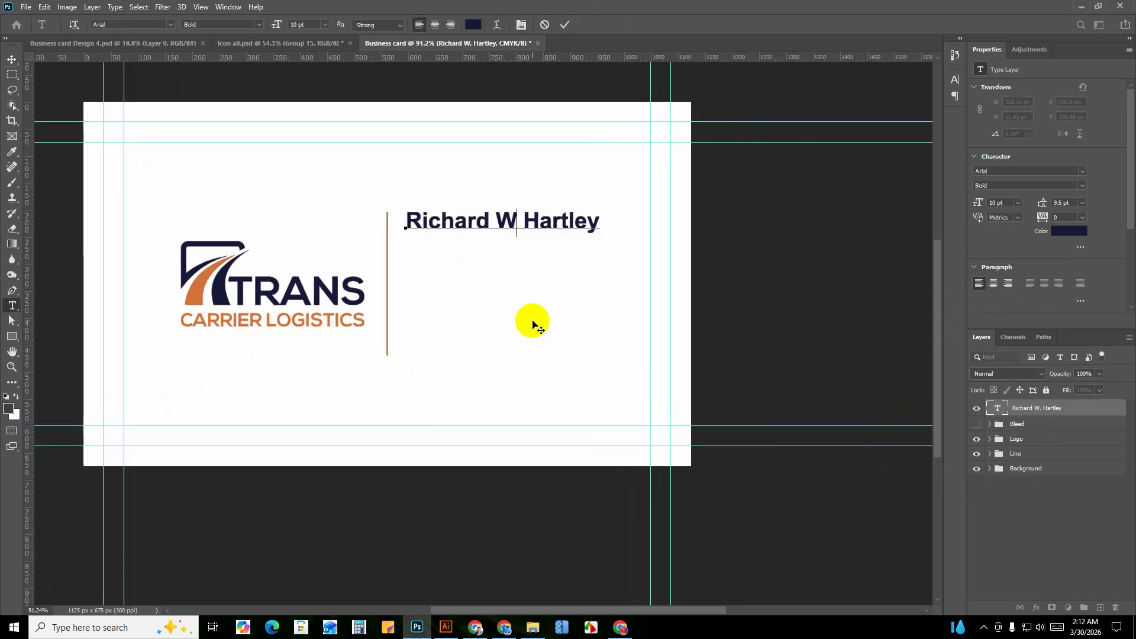
pyautogui.click(562, 25)
pyautogui.press('v')
# Try placing a duplicate of the full name directly below the original twice, undoing each copy.
pyautogui.scroll(-2, 520, 271)
pyautogui.scroll(3, 431, 223)
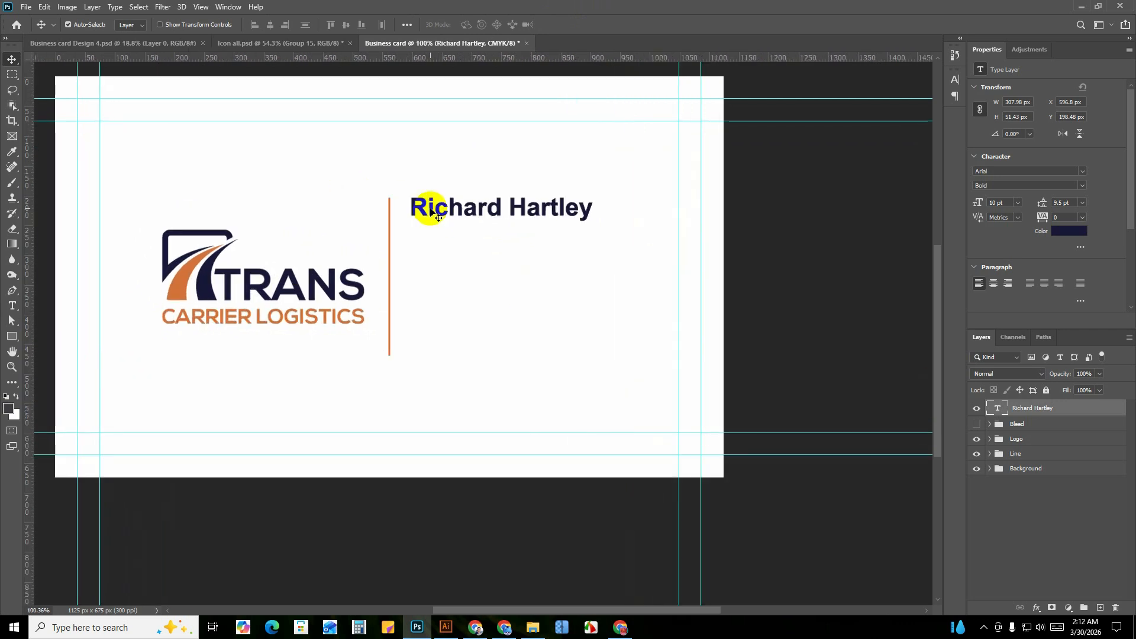
pyautogui.moveTo(426, 213); pyautogui.dragTo(426, 245)
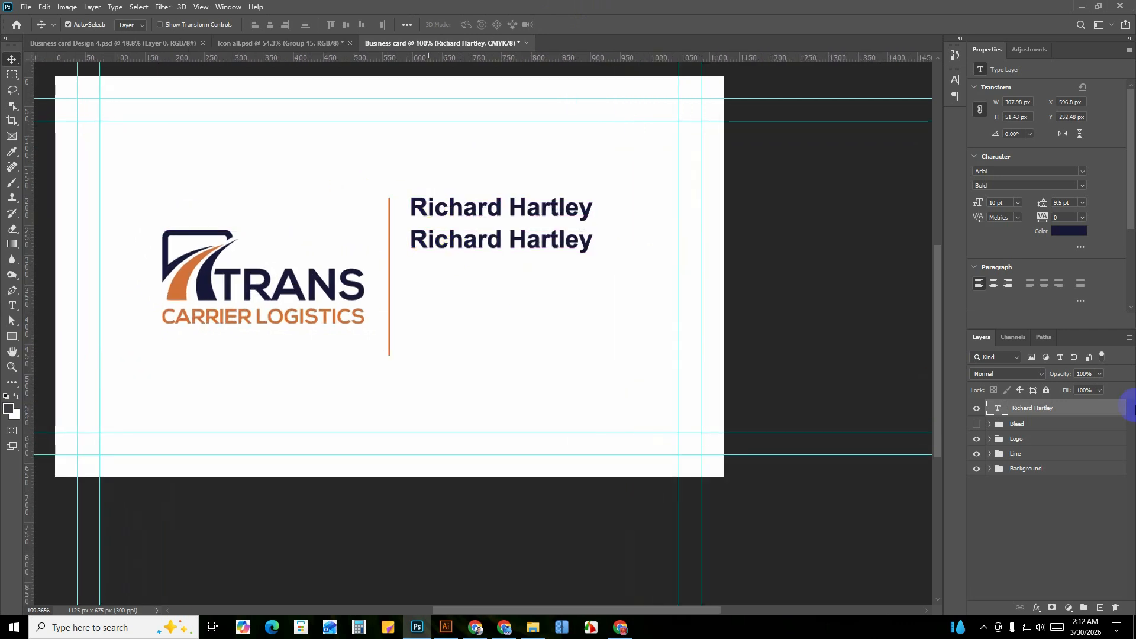
pyautogui.hotkey('ctrl', 'z')
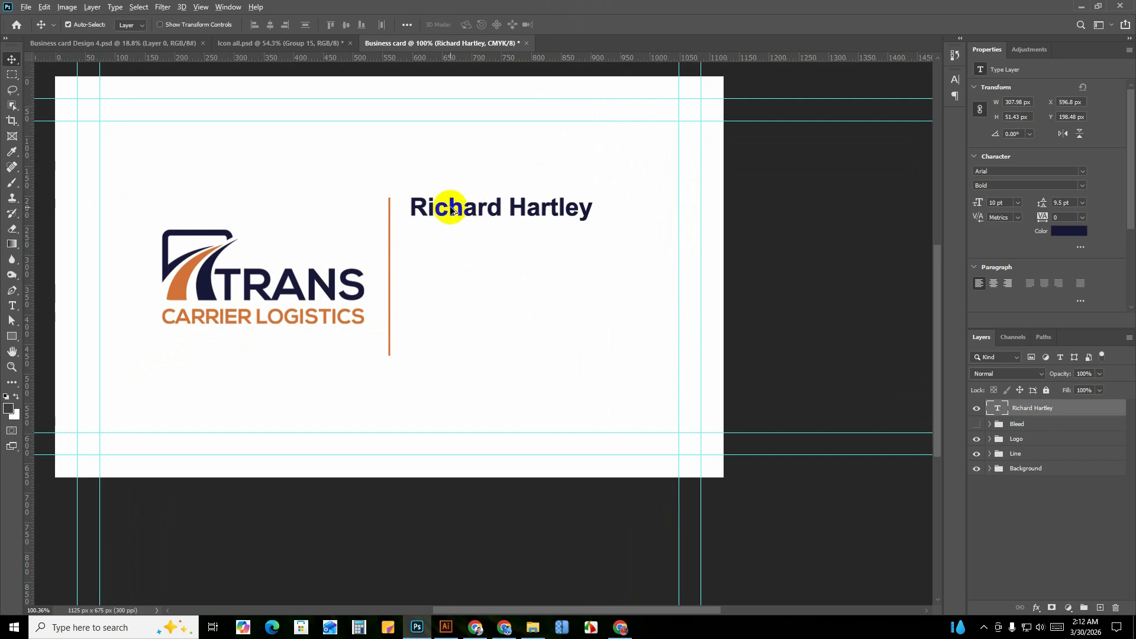
pyautogui.moveTo(449, 216); pyautogui.dragTo(447, 241)
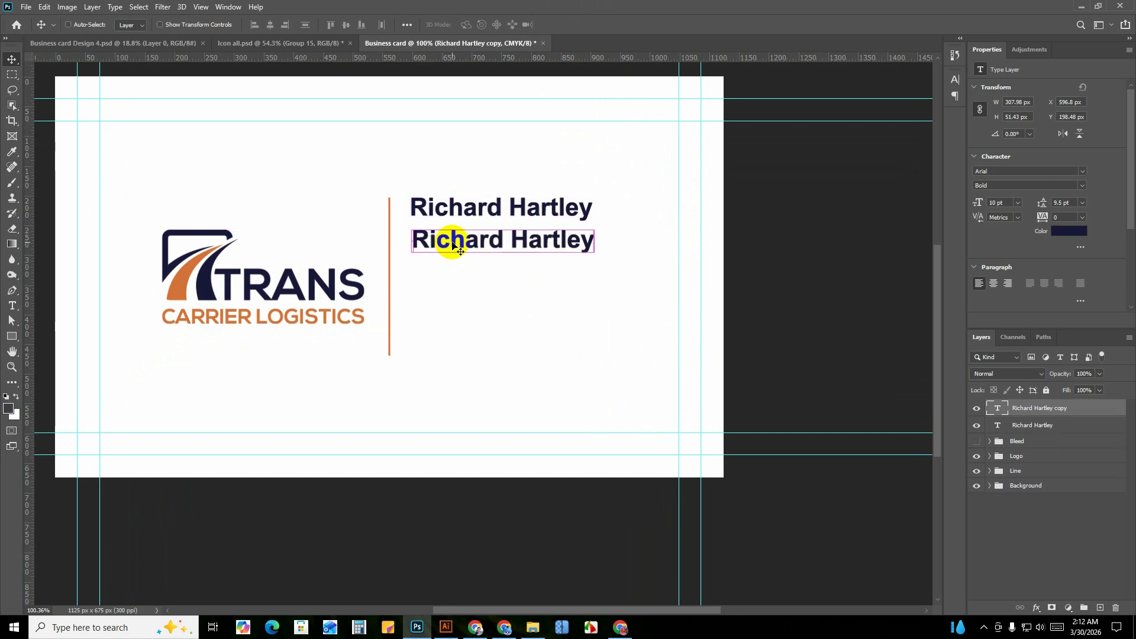
pyautogui.hotkey('ctrl', 'z')
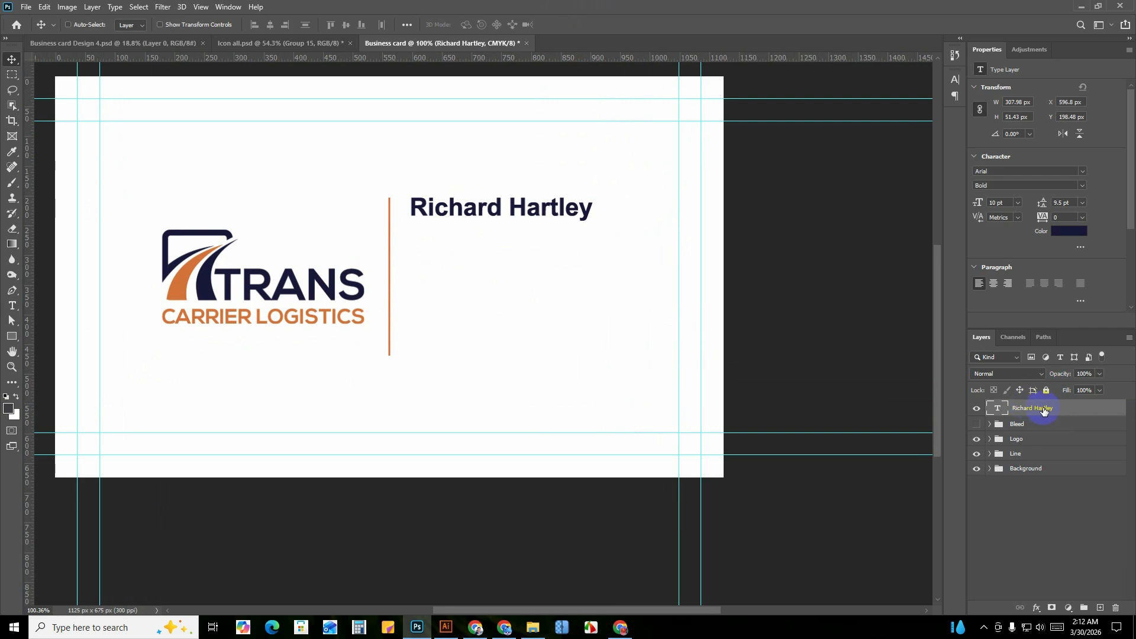
# Duplicate the full name's text layer and shift the copy 50 px straight down.
pyautogui.hotkey('ctrl', 'j')
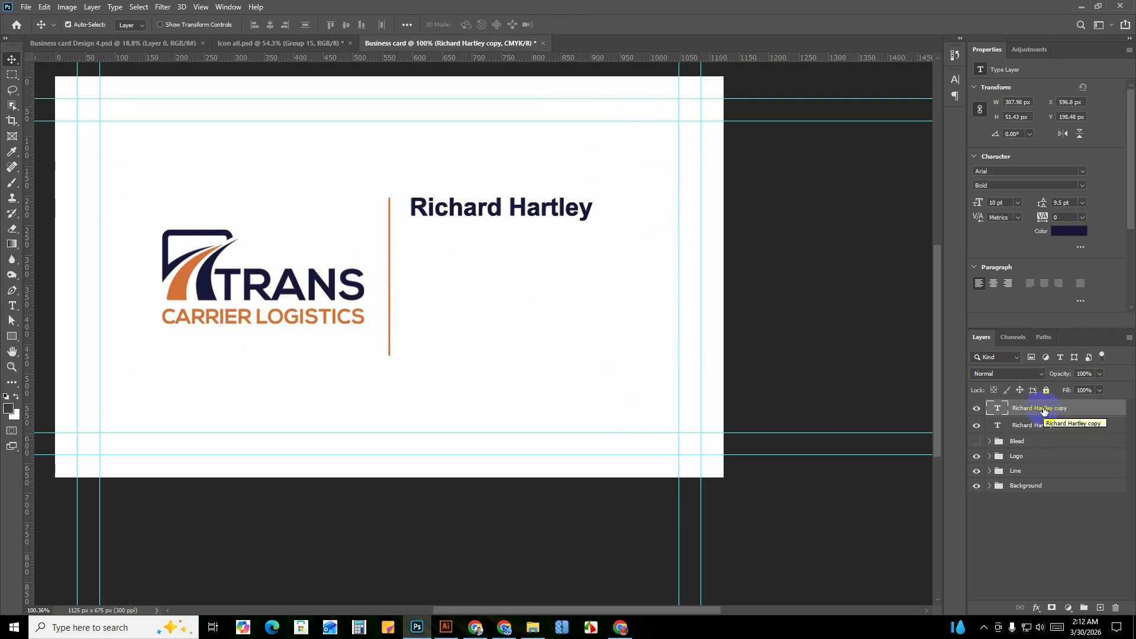
pyautogui.hotkey('shift', 'Down')
pyautogui.hotkey('shift', 'Down')
pyautogui.hotkey('shift', 'Down')
pyautogui.hotkey('shift', 'Down')
pyautogui.hotkey('shift', 'Down')
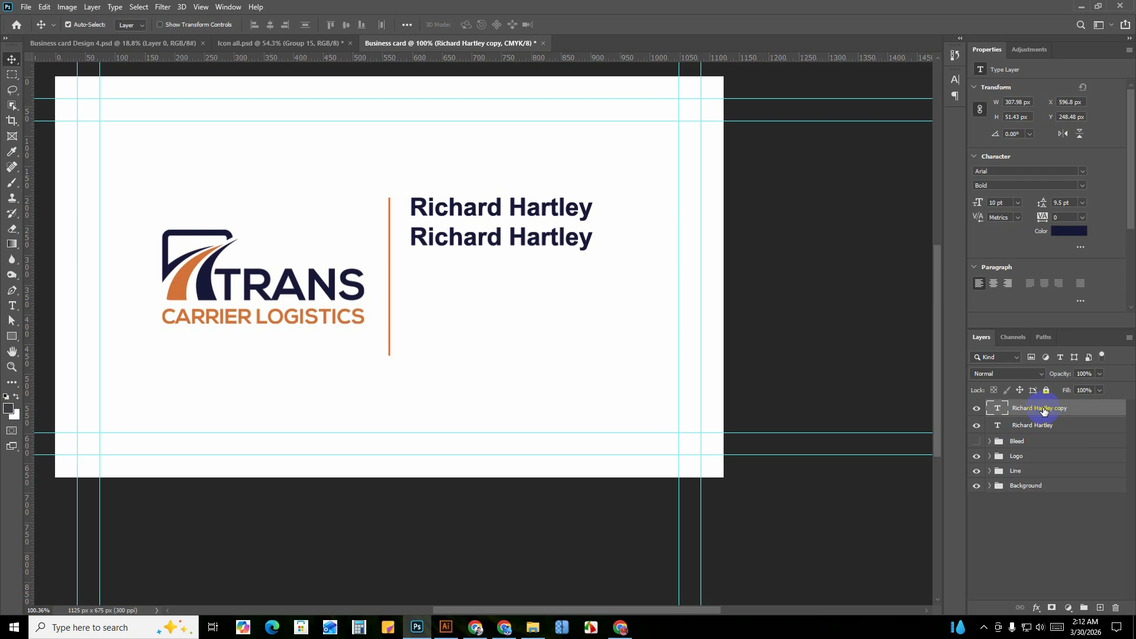
pyautogui.hotkey('shift', 'Down')
pyautogui.press('Up')
pyautogui.press('Up')
pyautogui.press('Up')
pyautogui.press('Up')
pyautogui.press('Up')
pyautogui.press('Up')
pyautogui.press('Up')
pyautogui.press('Up')
pyautogui.press('Up')
pyautogui.press('Up')
# Check the generated identity's details in Chrome, return to Photoshop and replace the copied name's text with "Manager".
pyautogui.doubleClick(999, 409)
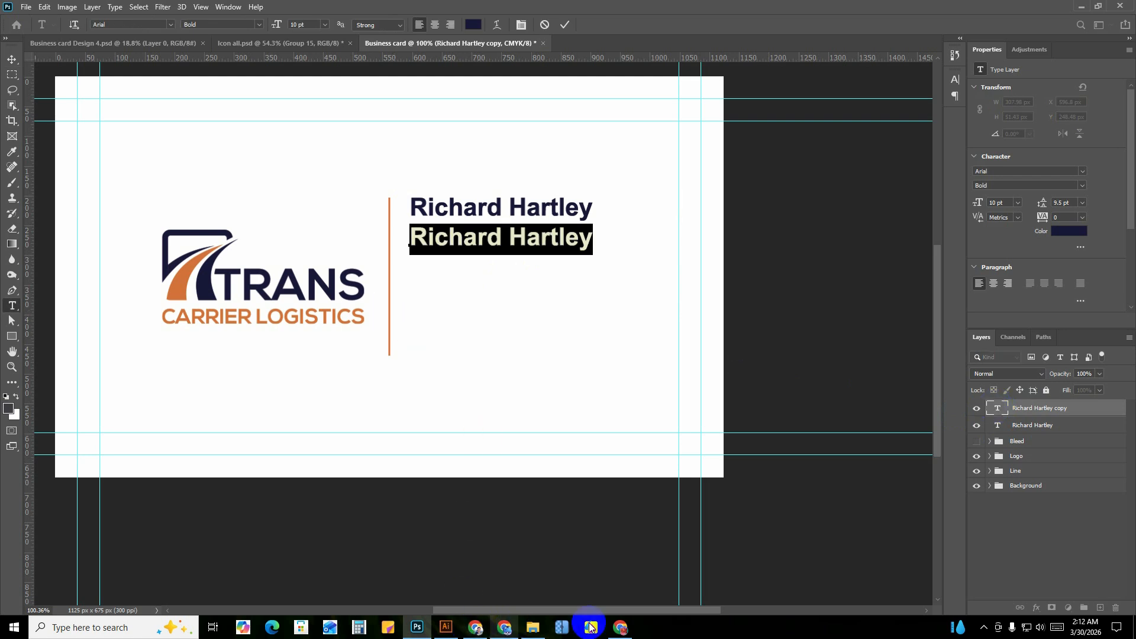
pyautogui.click(620, 627)
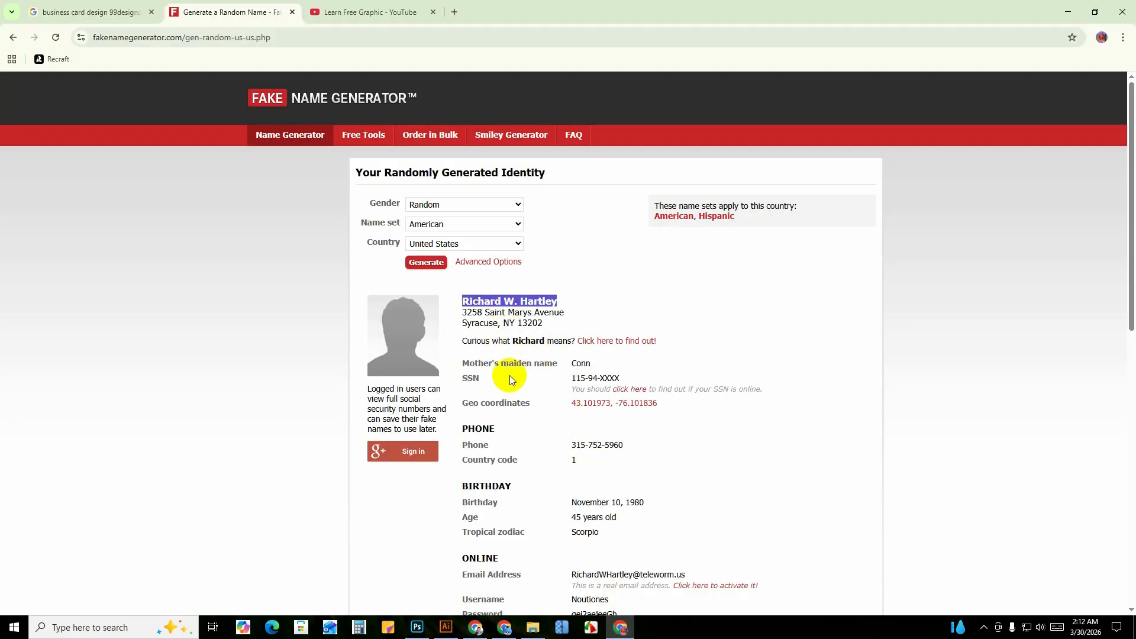
pyautogui.scroll(-2, 509, 376)
pyautogui.scroll(-3, 524, 413)
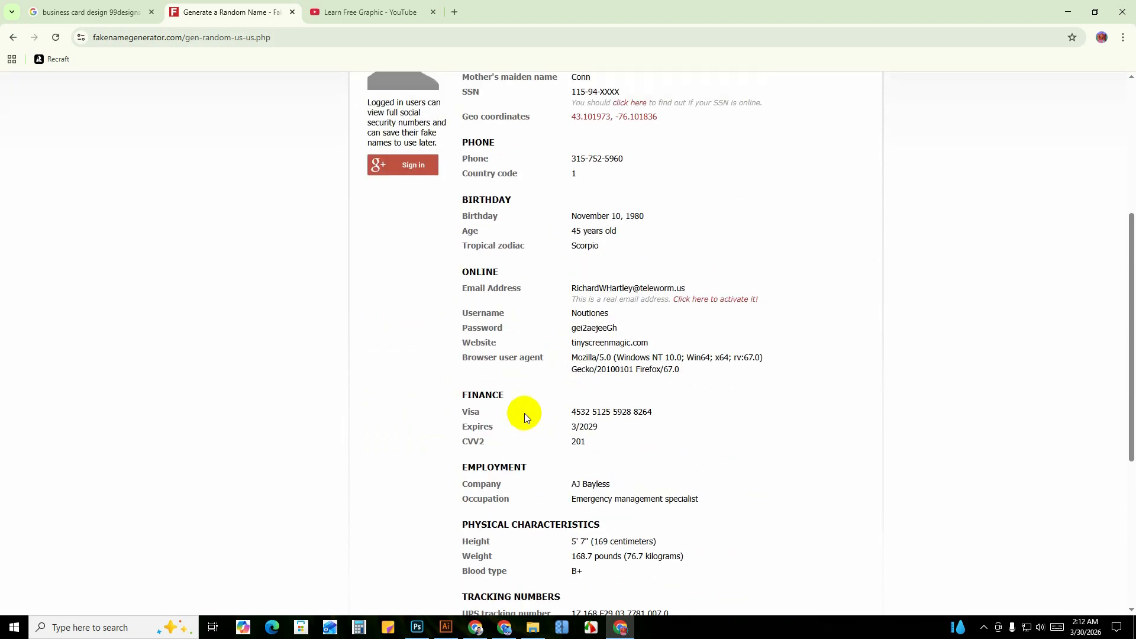
pyautogui.scroll(3, 524, 413)
pyautogui.click(417, 627)
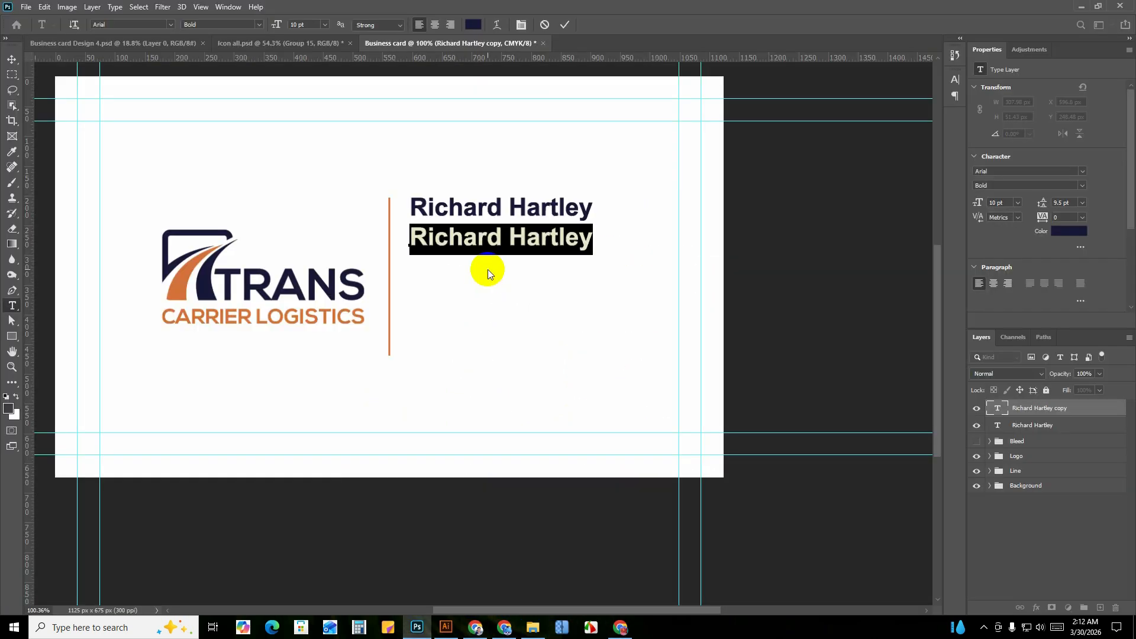
pyautogui.write('Manager')
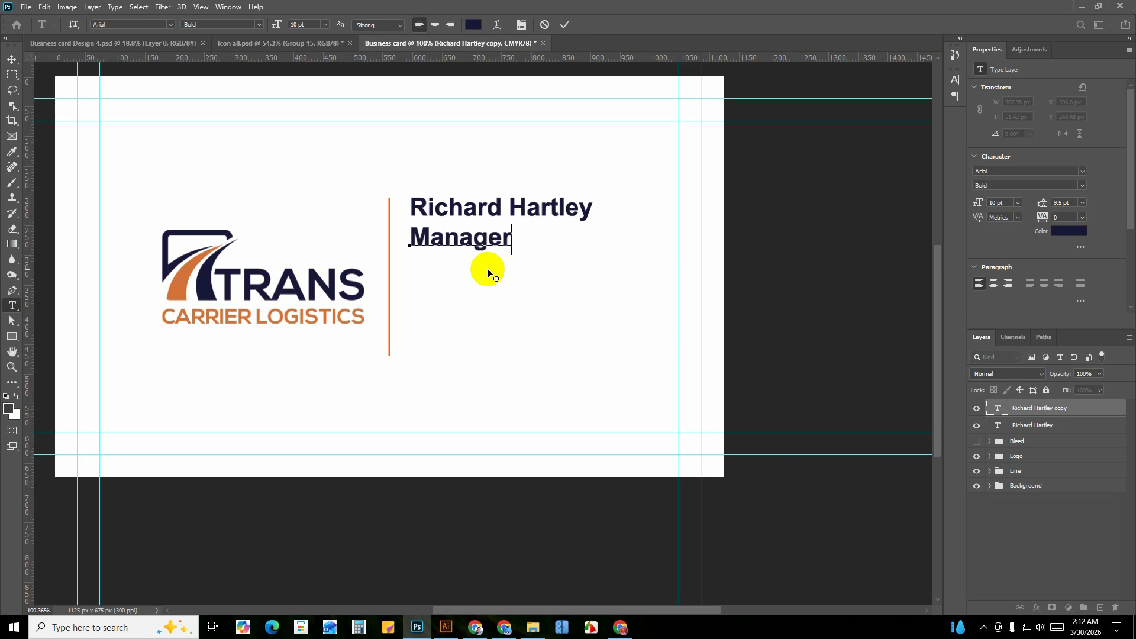
# Set the "Manager" text to Arial Regular at 6.5 pt and commit it.
pyautogui.hotkey('ctrl', 'a')
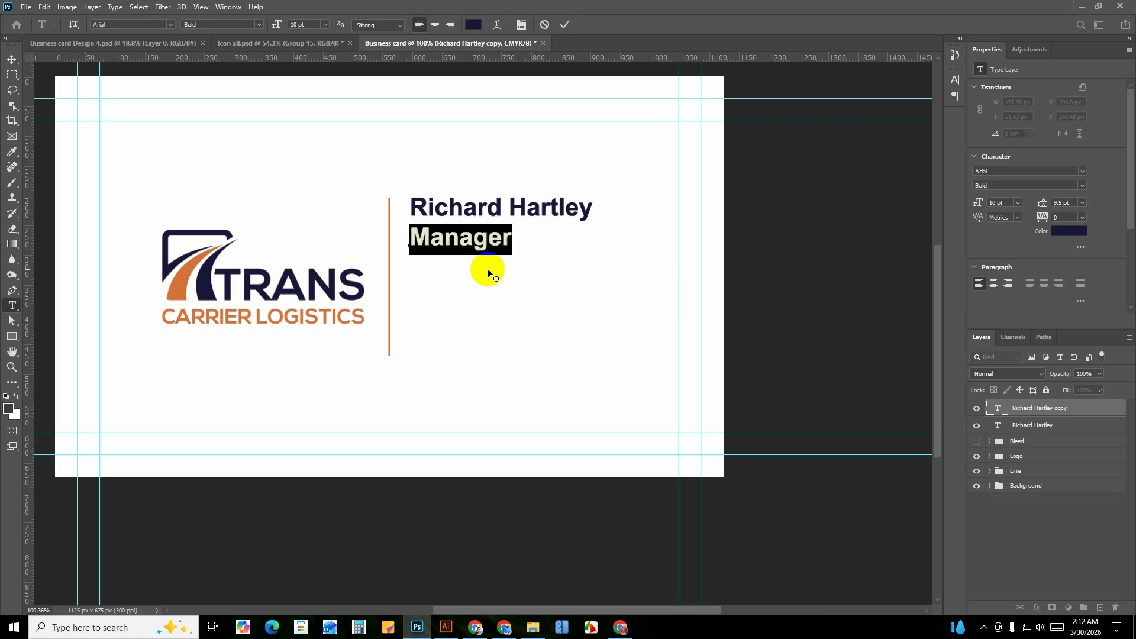
pyautogui.click(258, 24)
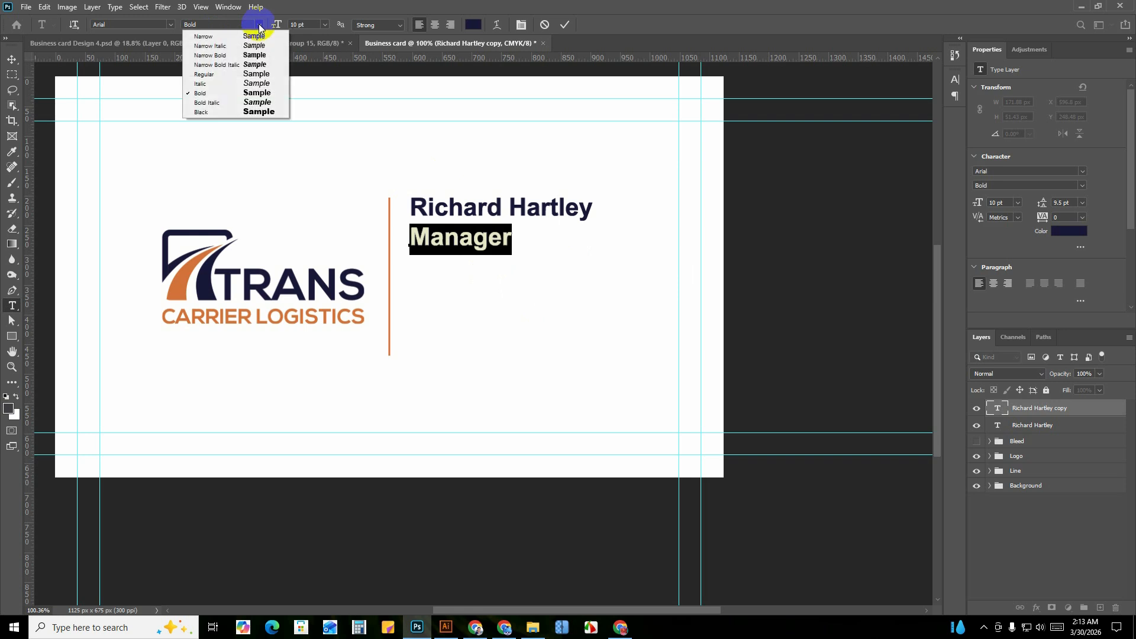
pyautogui.click(232, 74)
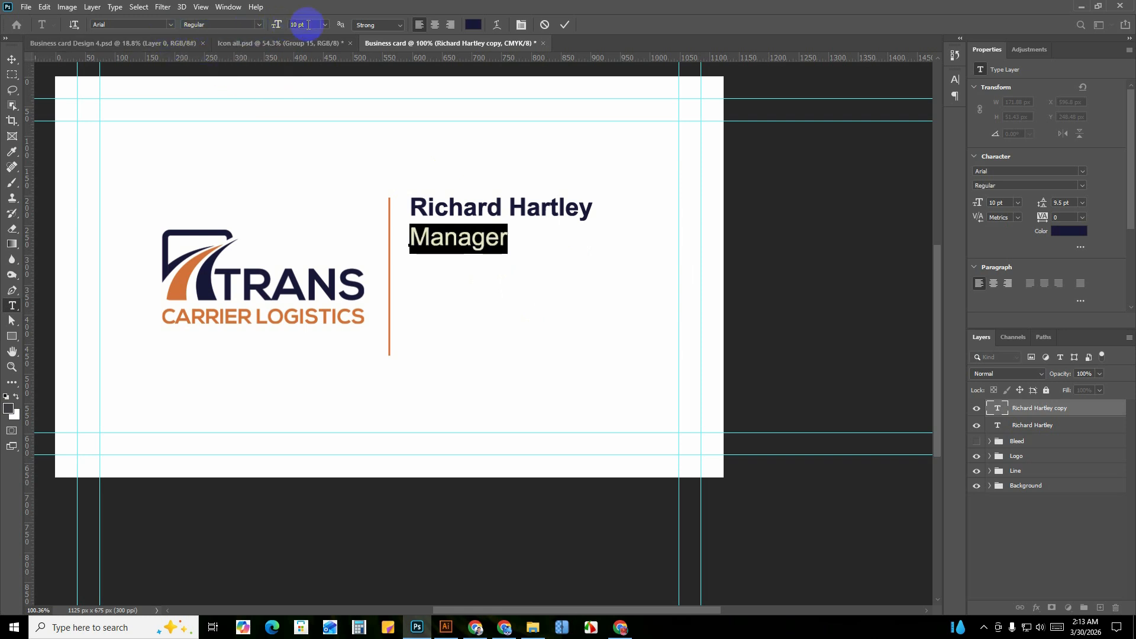
pyautogui.click(272, 30)
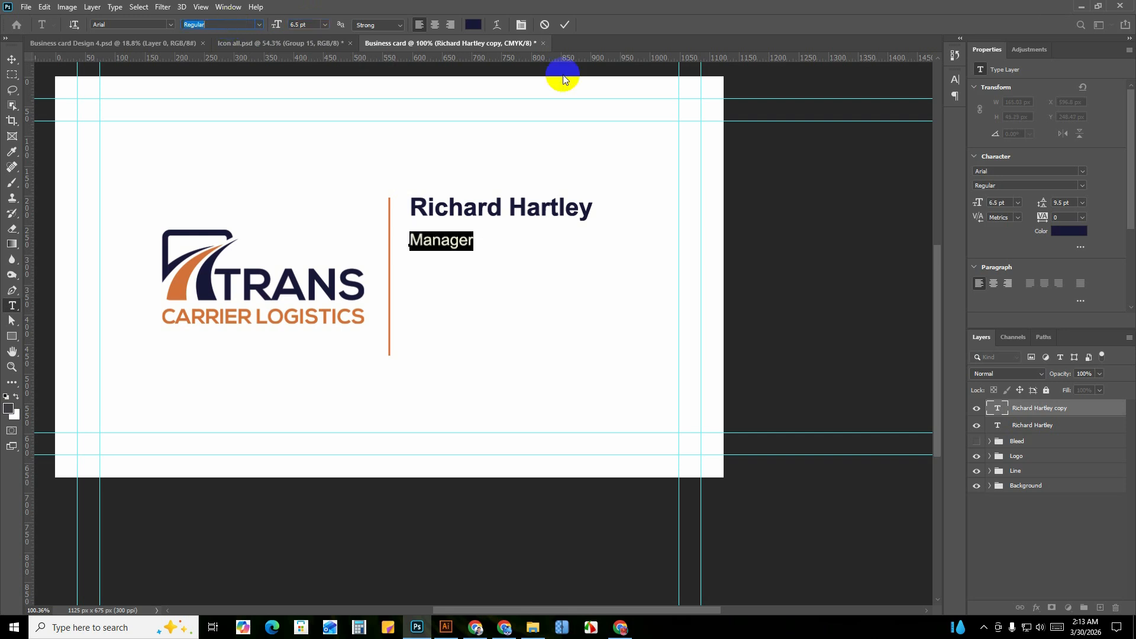
pyautogui.click(566, 24)
# Move the "Manager" line up about 7 px, closer to the full name.
pyautogui.press('v')
pyautogui.scroll(1, 434, 245)
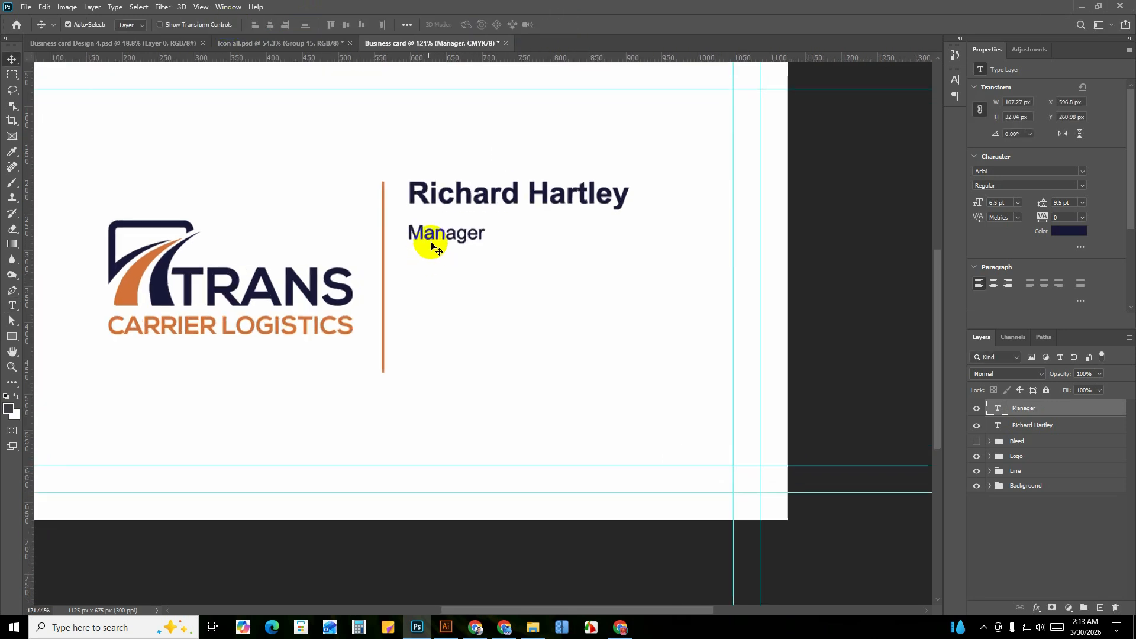
pyautogui.moveTo(431, 244); pyautogui.dragTo(431, 219)
pyautogui.scroll(-3, 444, 236)
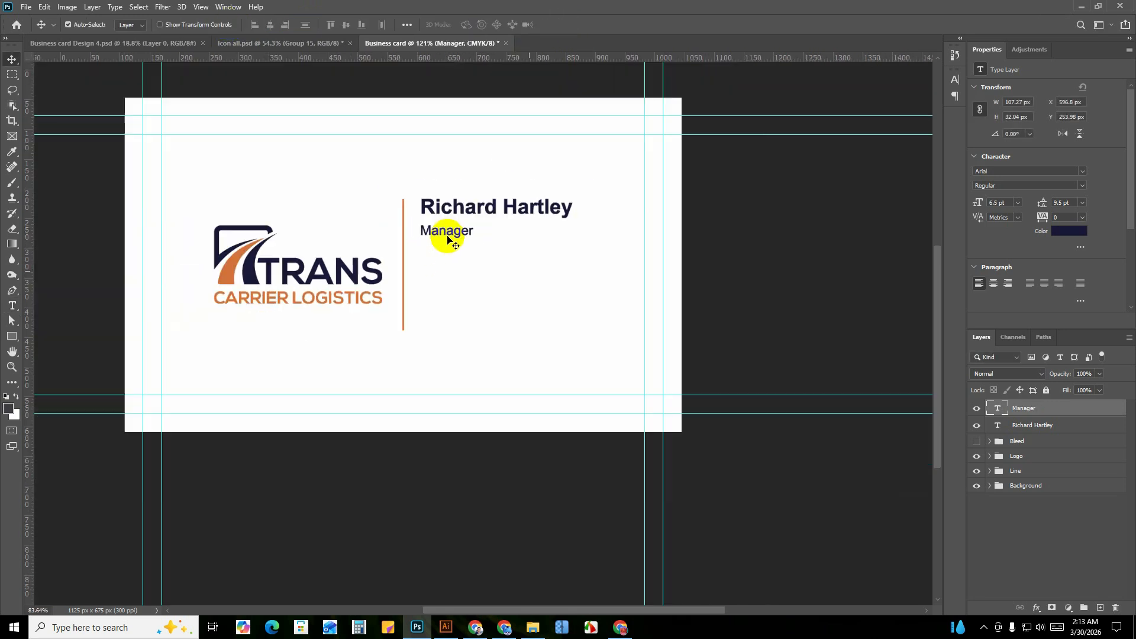
# Place a temporary copy of "Manager" between the two text lines to gauge their spacing, and delete it.
pyautogui.scroll(3, 436, 285)
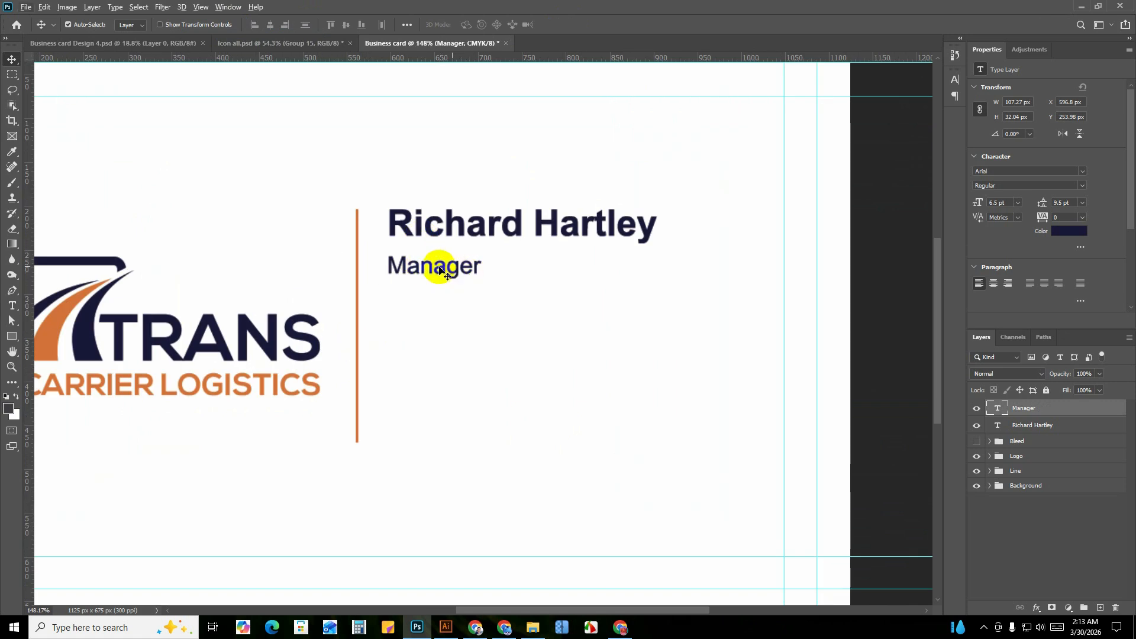
pyautogui.moveTo(426, 263)
pyautogui.mouseDown()
pyautogui.moveTo(424, 205)
pyautogui.moveTo(407, 224)
pyautogui.moveTo(427, 244)
pyautogui.mouseUp()
pyautogui.scroll(3, 398, 246)
pyautogui.scroll(2, 402, 256)
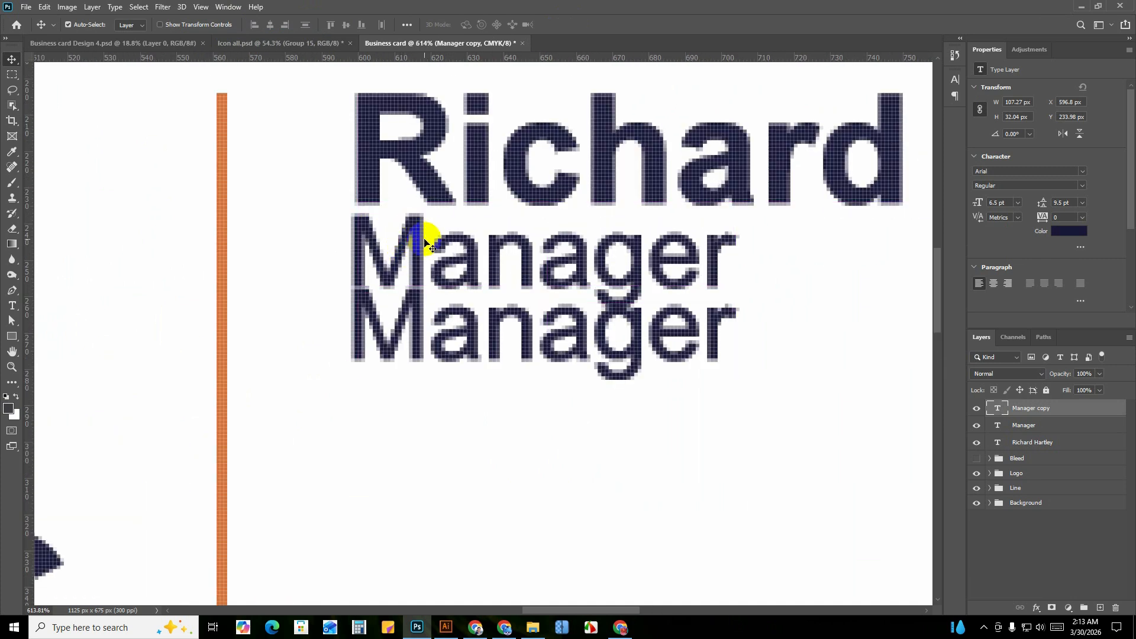
pyautogui.scroll(-5, 427, 244)
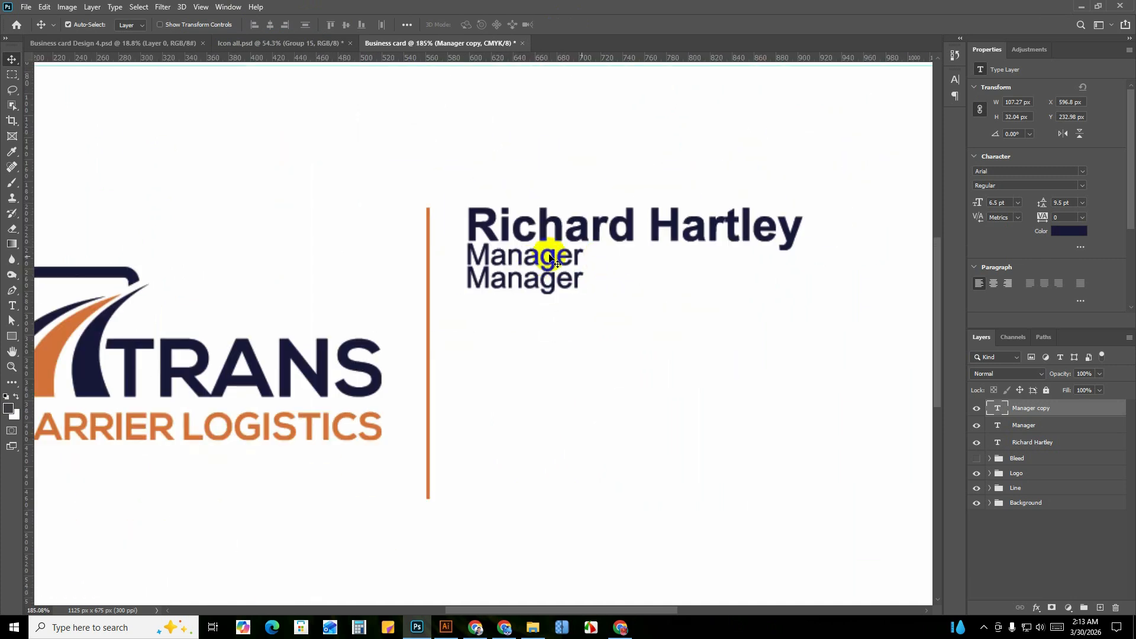
pyautogui.press('Up')
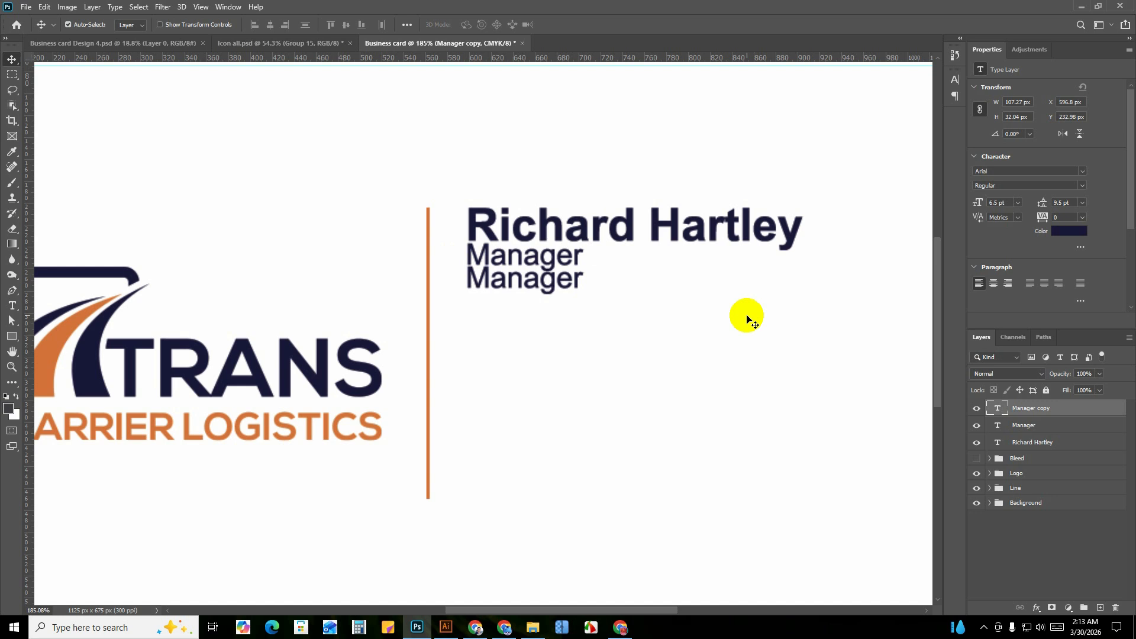
pyautogui.press('Delete')
# Extend the job title under the full name to read "General Manager".
pyautogui.scroll(-5, 499, 288)
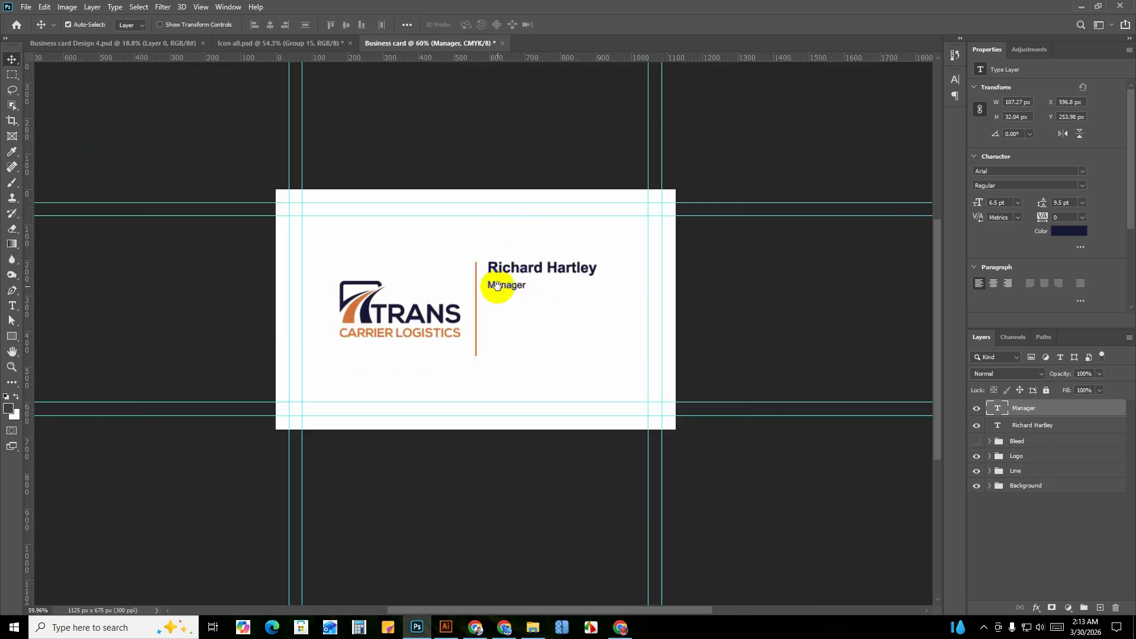
pyautogui.scroll(2, 500, 288)
pyautogui.doubleClick(432, 283)
pyautogui.click(426, 282)
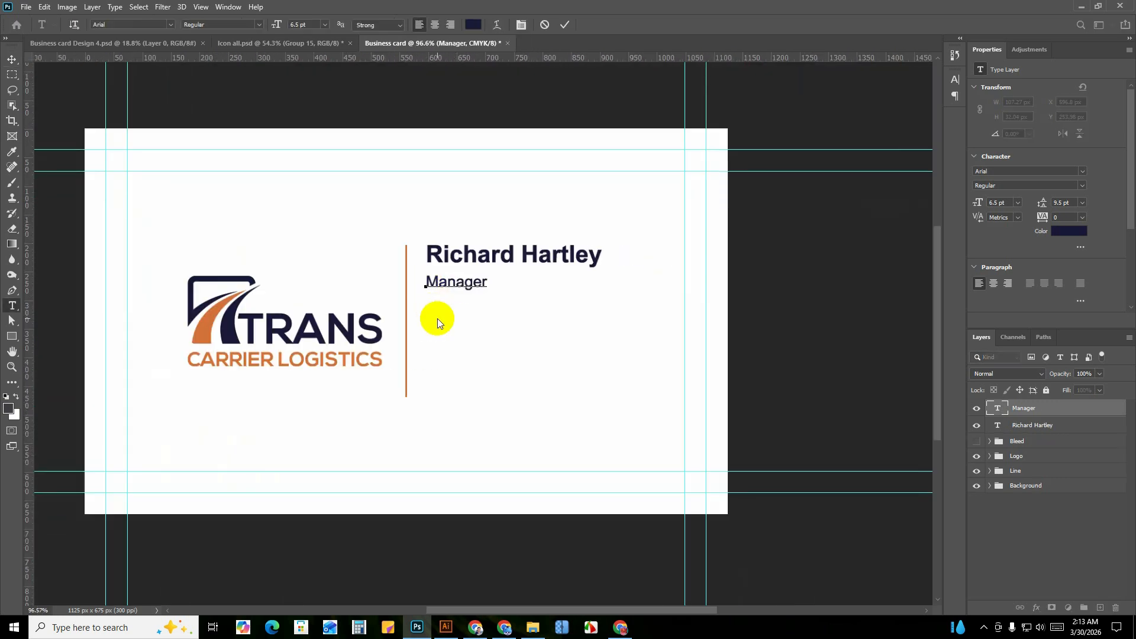
pyautogui.write('General')
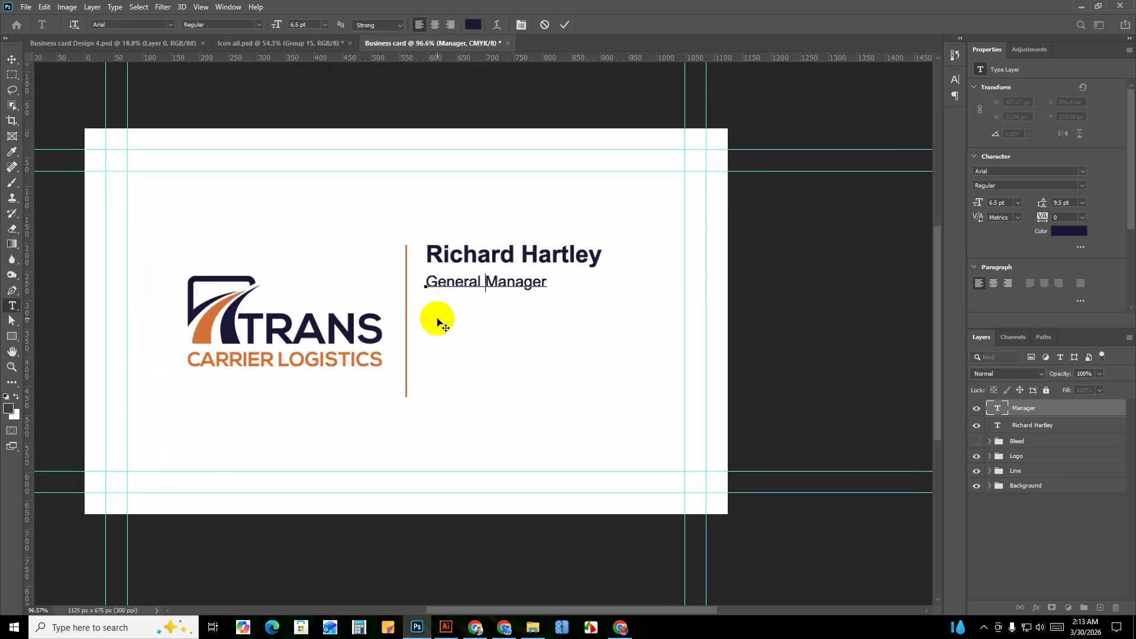
pyautogui.click(565, 25)
pyautogui.press('v')
# Commit the job title, stack the full-name layer above the "General Manager" layer and group the two.
pyautogui.scroll(-2, 515, 309)
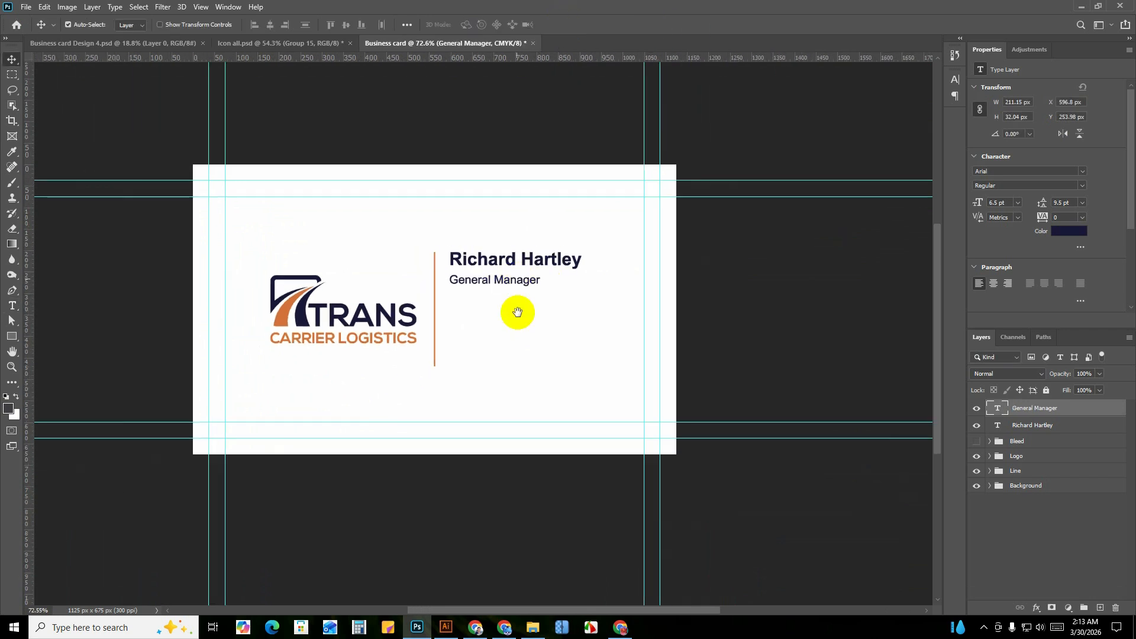
pyautogui.scroll(2, 489, 269)
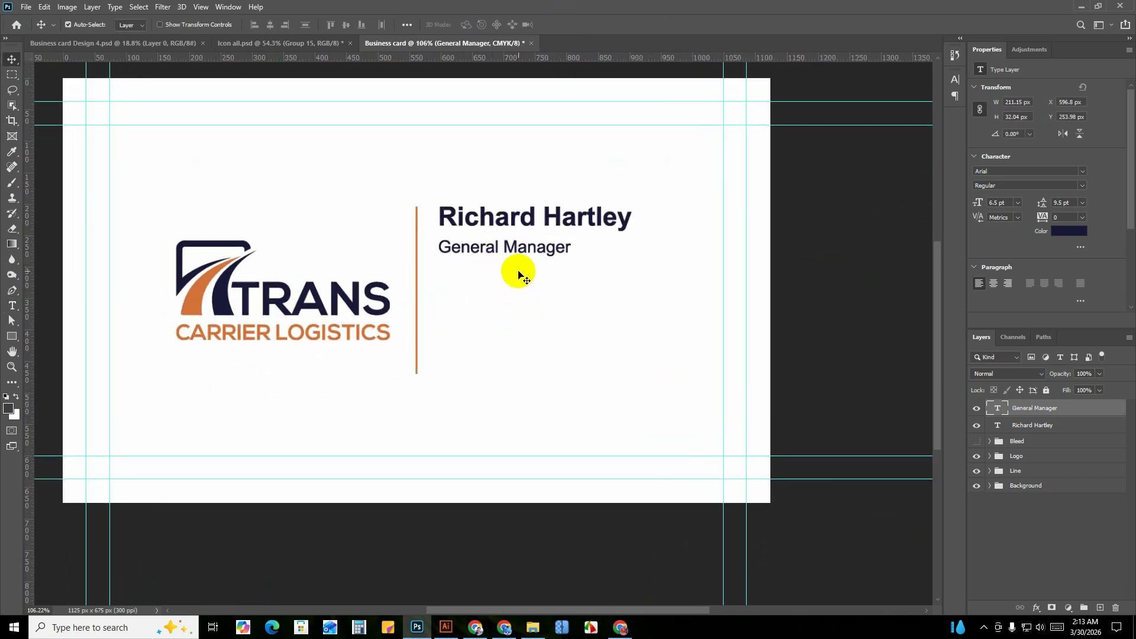
pyautogui.click(1052, 430)
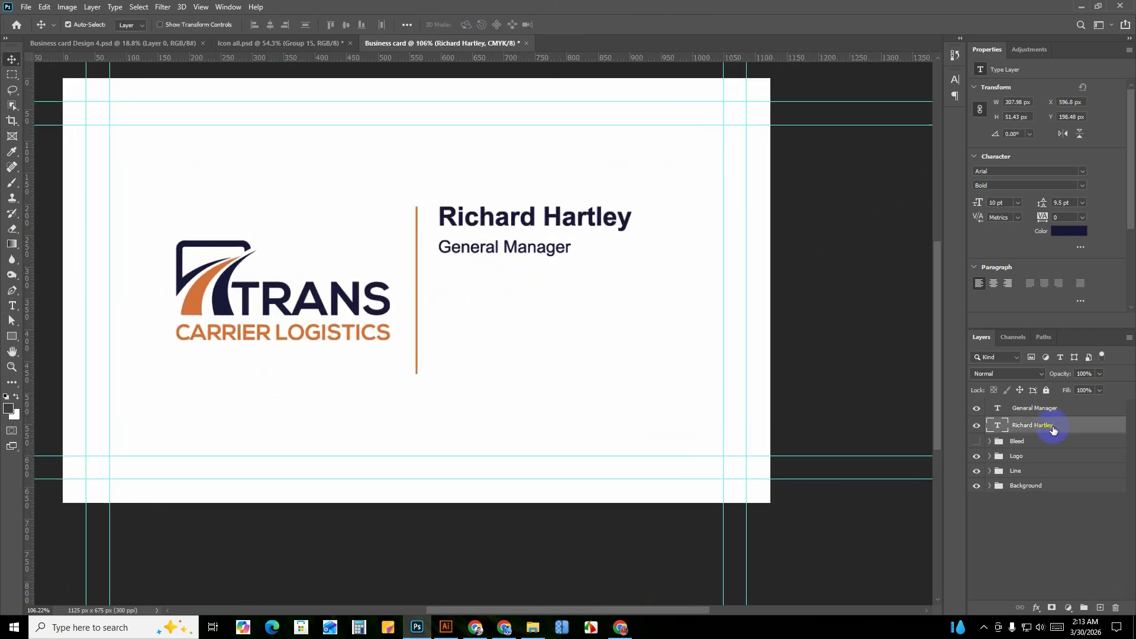
pyautogui.hotkey('ctrl', ']')
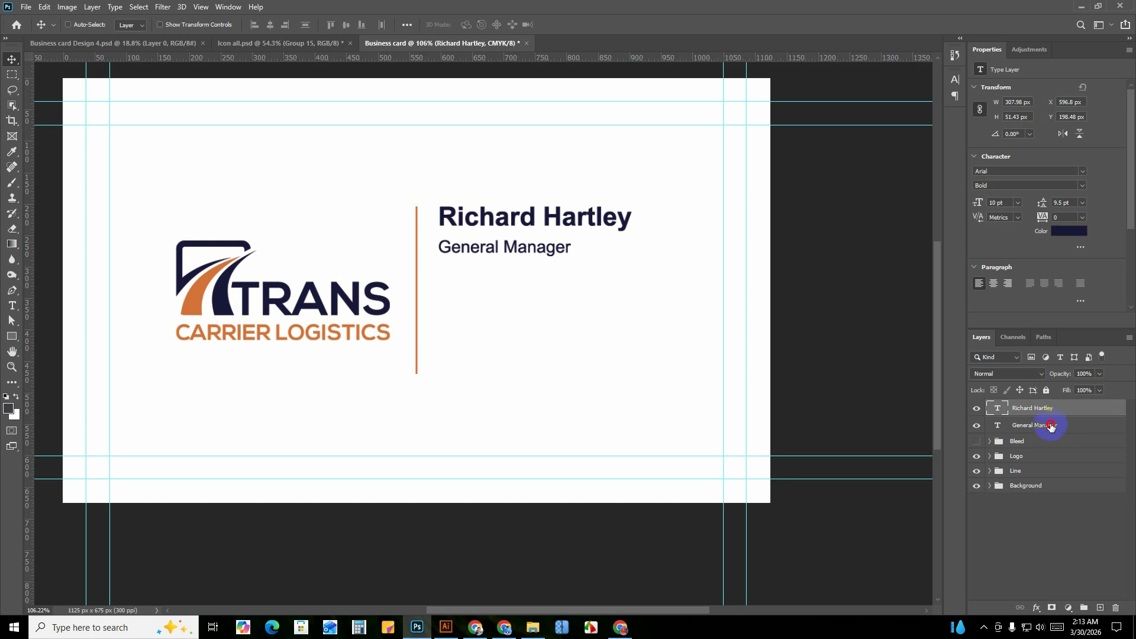
pyautogui.keyDown('shift'); pyautogui.click(1051, 426); pyautogui.keyUp('shift')
pyautogui.hotkey('ctrl', 'g')
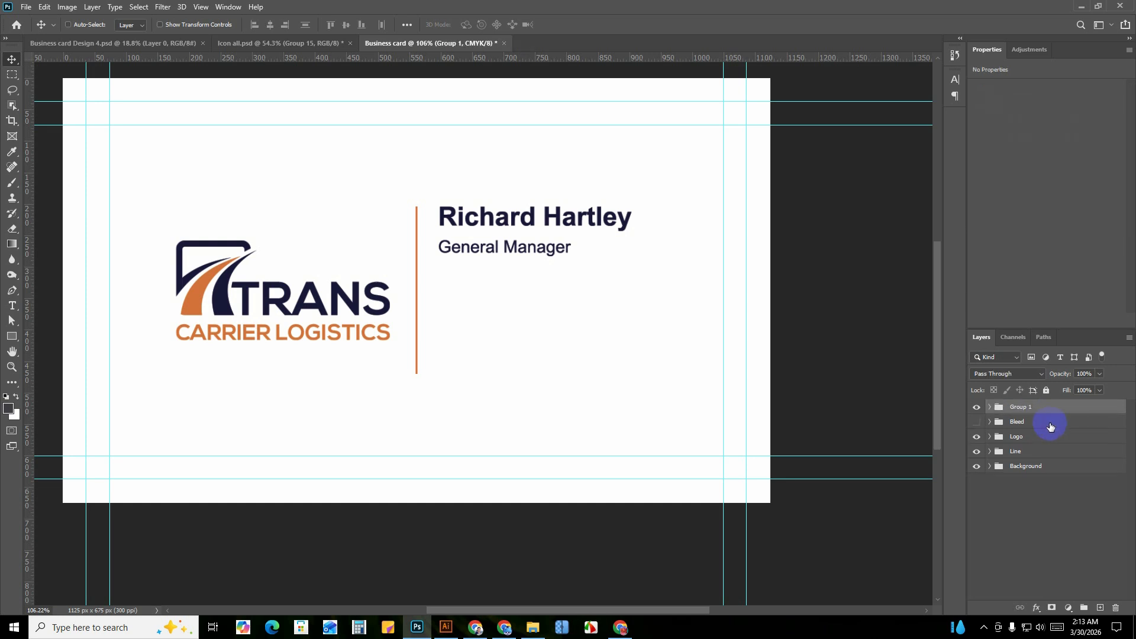
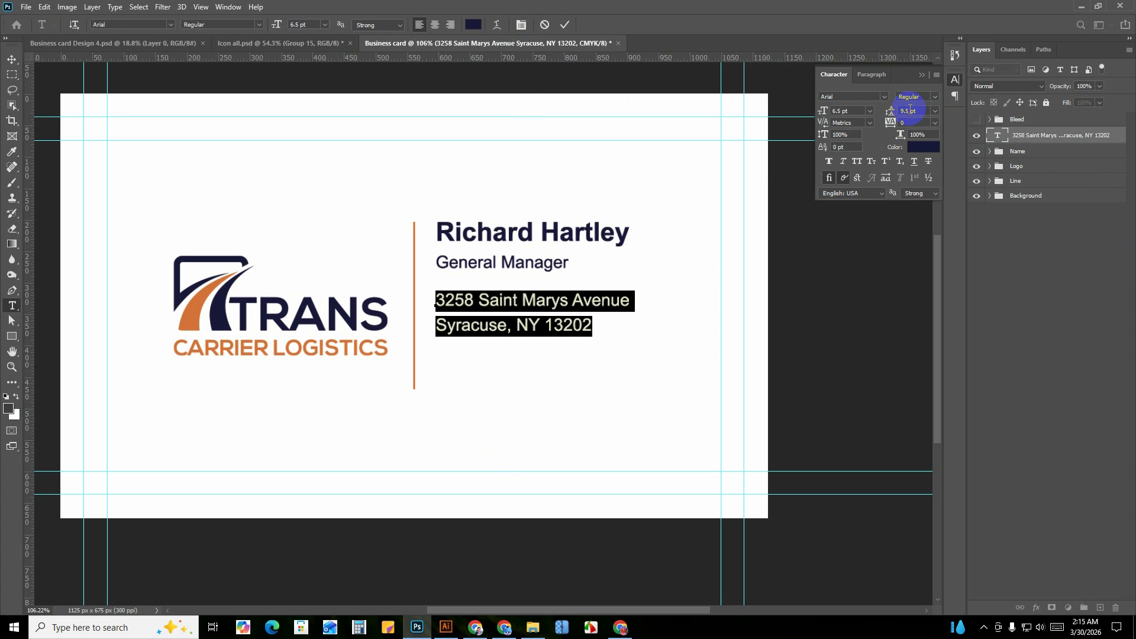
# Close the character settings and commit the two-line address text below the job title.
pyautogui.click(922, 77)
pyautogui.click(569, 25)
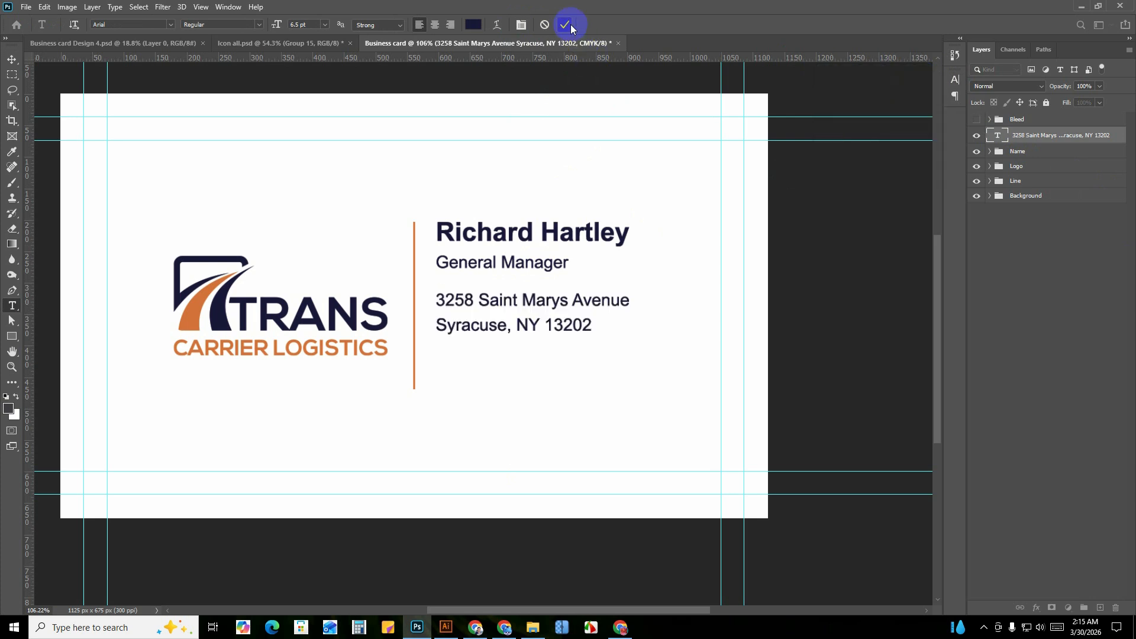
pyautogui.press('v')
pyautogui.scroll(-5, 498, 337)
pyautogui.scroll(5, 498, 337)
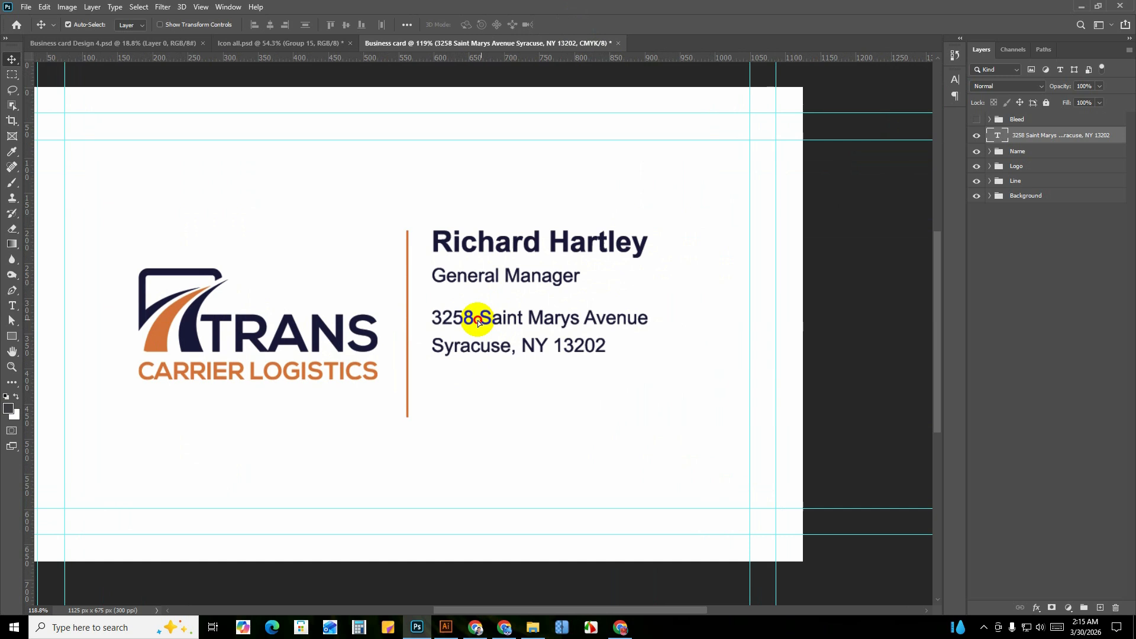
pyautogui.scroll(-3, 462, 337)
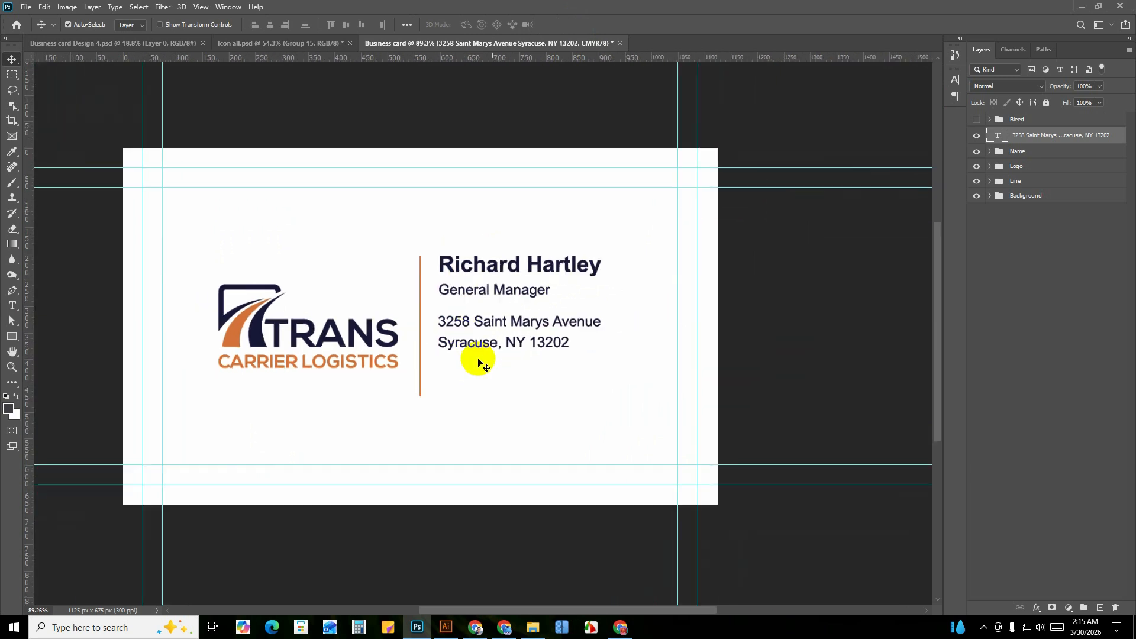
pyautogui.moveTo(474, 360); pyautogui.dragTo(496, 294)
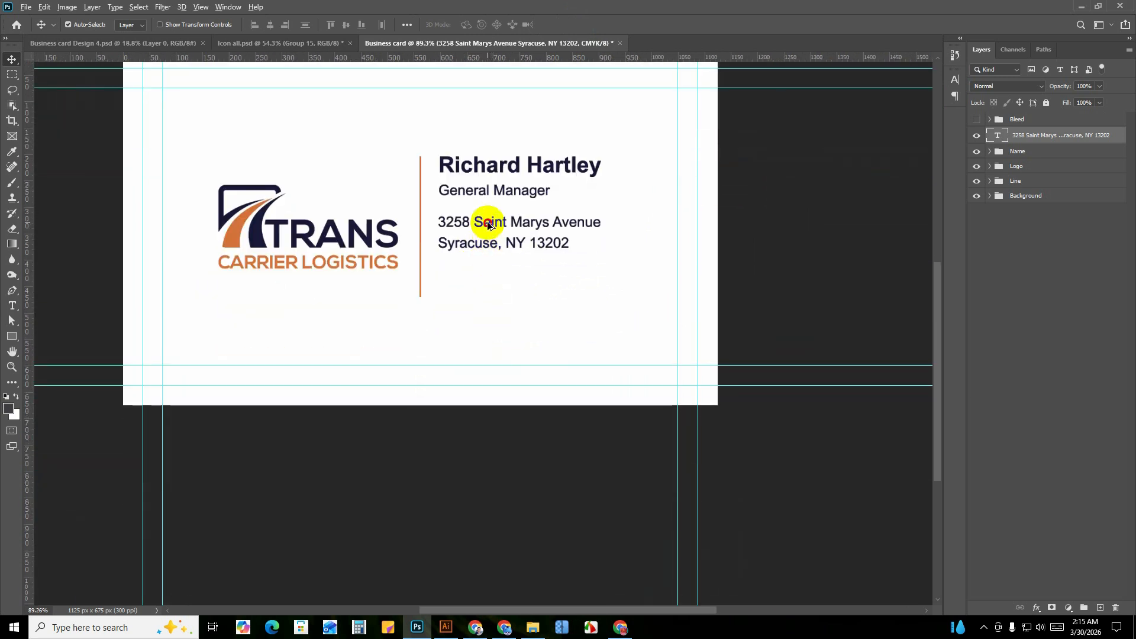
# Duplicate the address block directly below itself and replace the copy's text with the phone number copied from the Fake Name Generator page in the browser.
pyautogui.moveTo(476, 224); pyautogui.dragTo(487, 280)
pyautogui.doubleClick(487, 279)
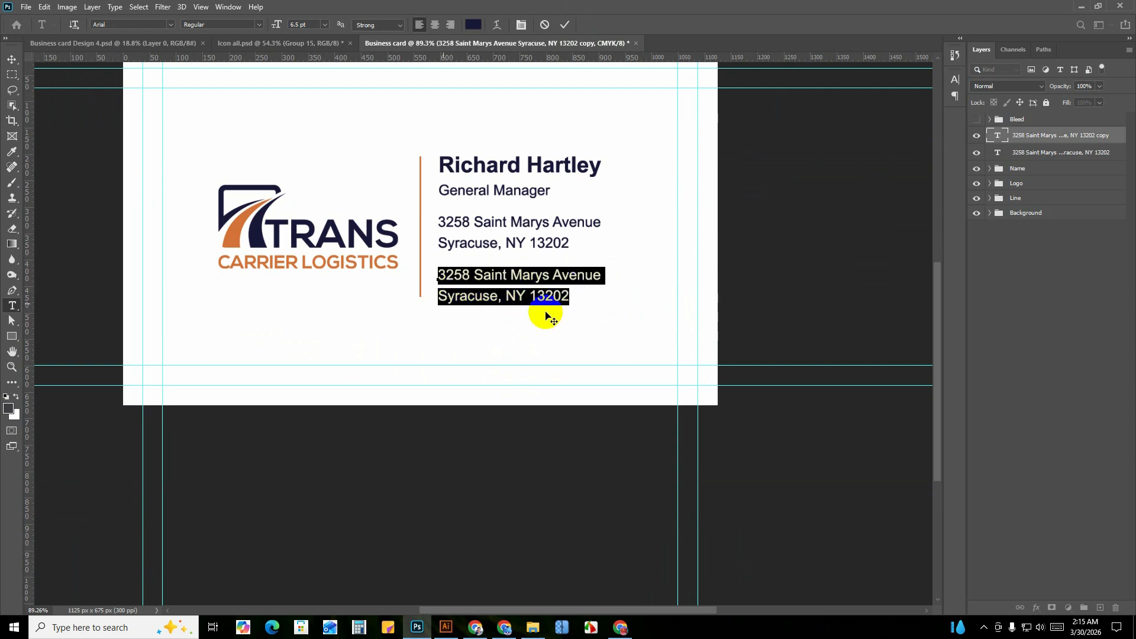
pyautogui.click(620, 628)
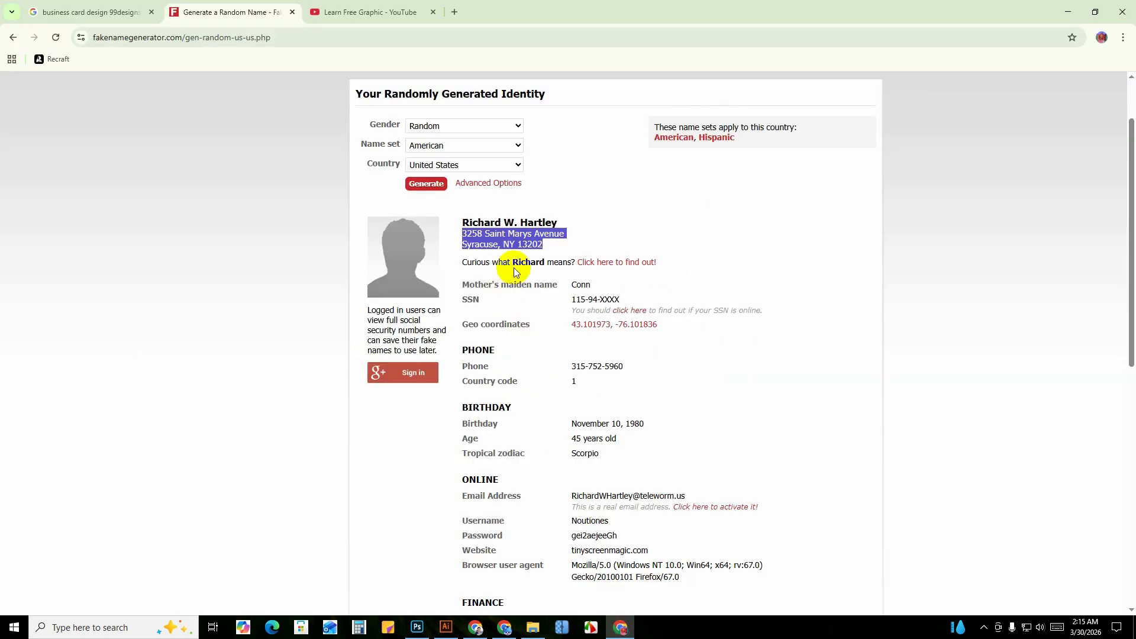
pyautogui.scroll(-1, 557, 345)
pyautogui.moveTo(572, 327); pyautogui.dragTo(624, 327)
pyautogui.hotkey('ctrl', 'c')
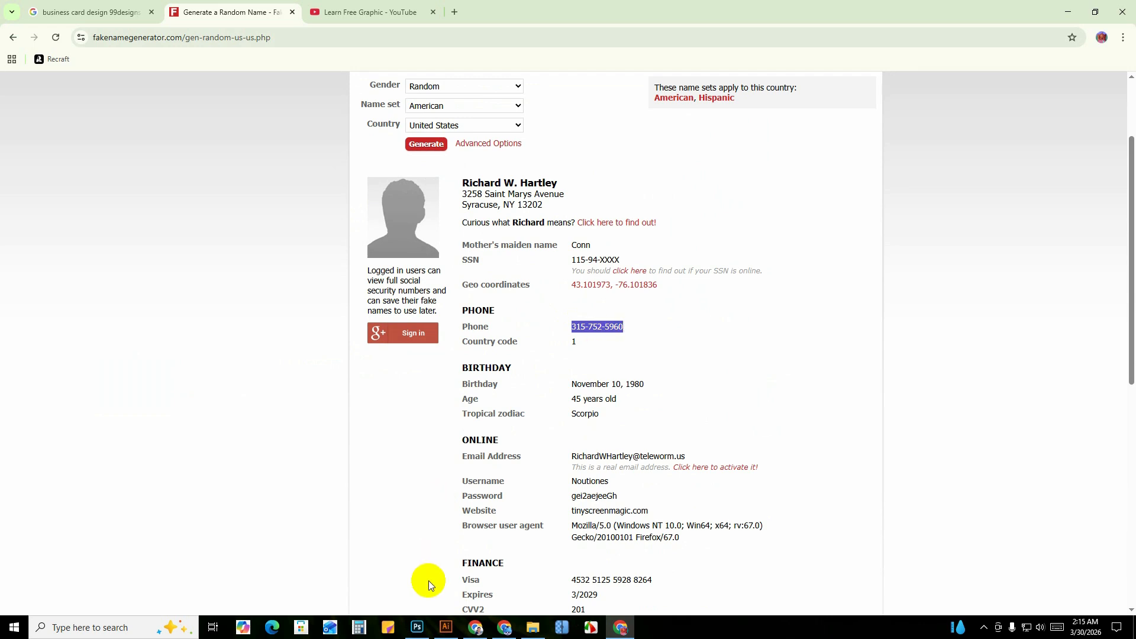
pyautogui.click(416, 627)
pyautogui.hotkey('ctrl', 'v')
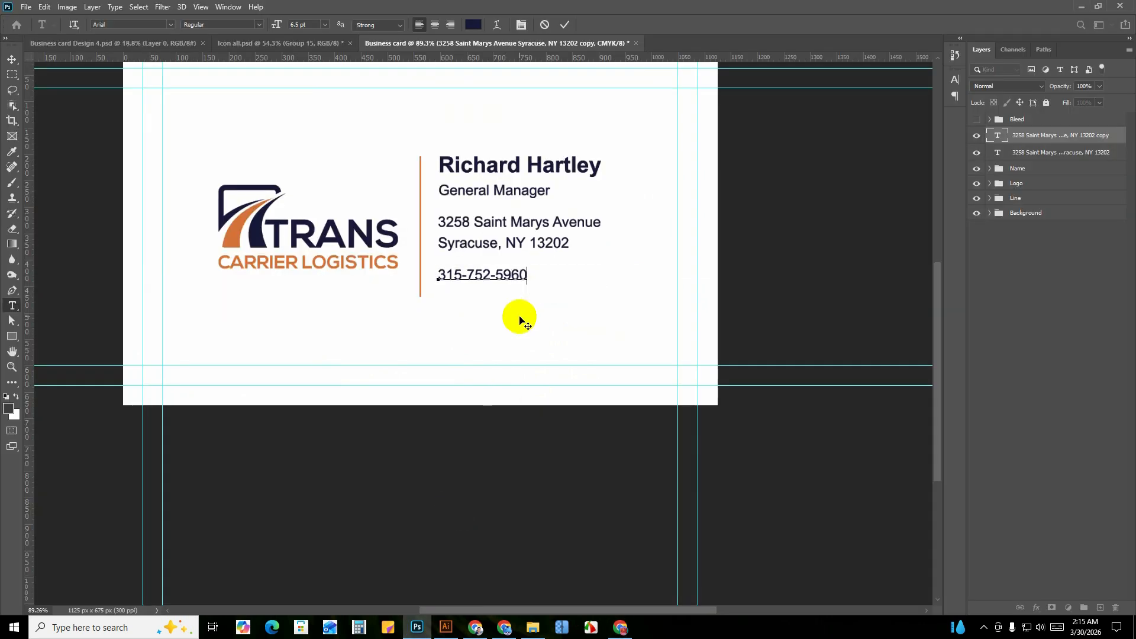
# Copy the e-mail address from the browser's generated identity and paste it in Photoshop as the line under the phone number.
pyautogui.click(619, 627)
pyautogui.scroll(-2, 633, 354)
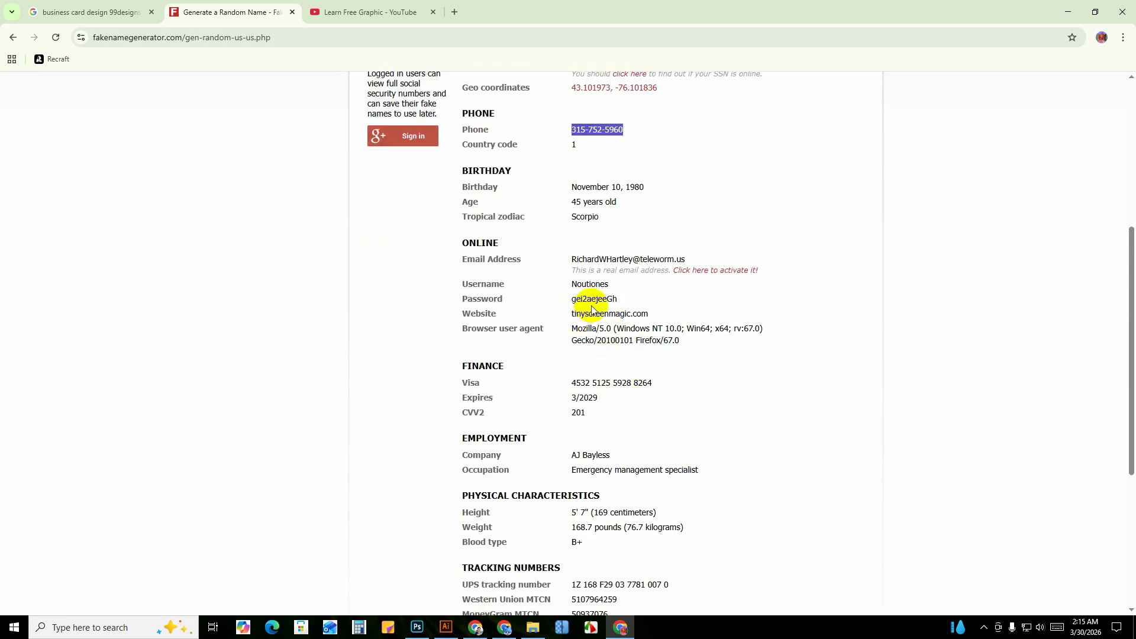
pyautogui.moveTo(572, 259); pyautogui.dragTo(673, 259)
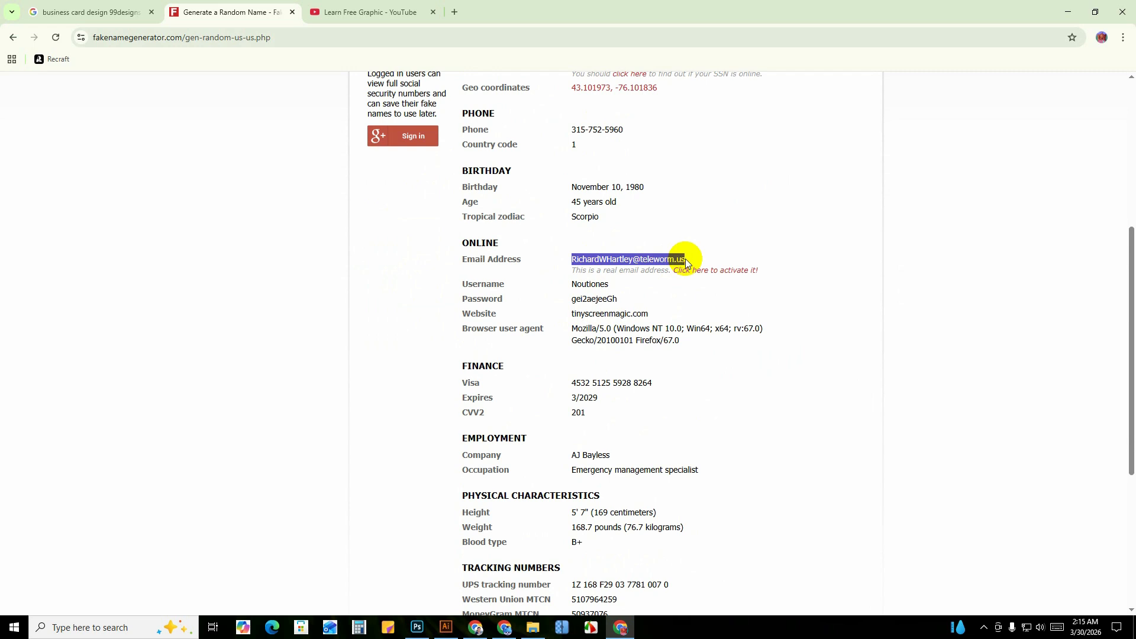
pyautogui.click(418, 627)
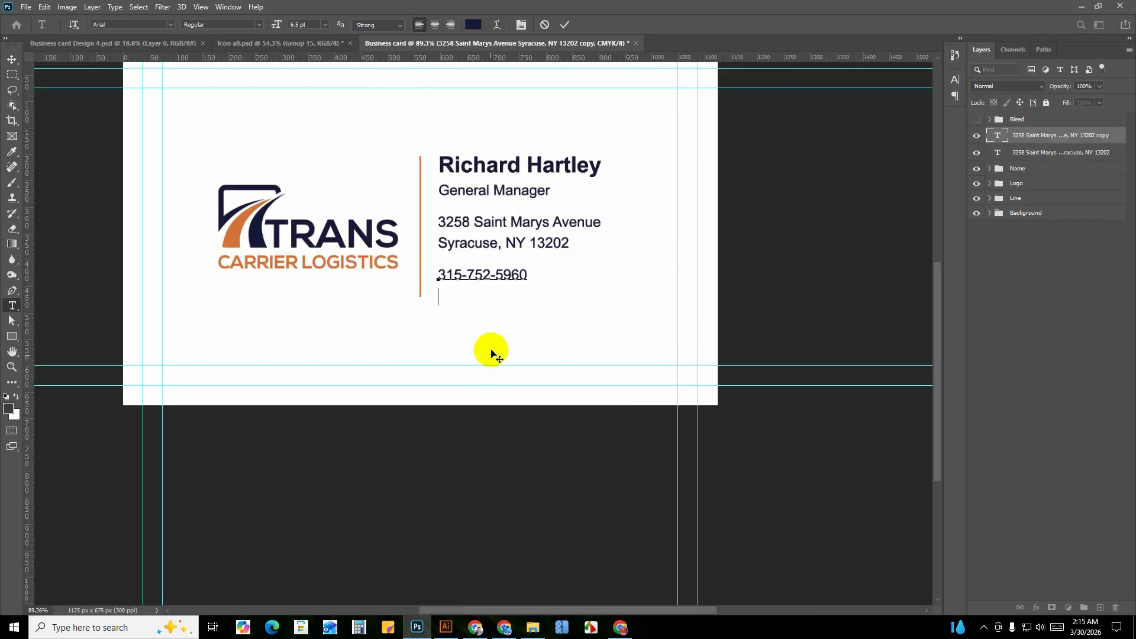
pyautogui.hotkey('ctrl', 'v')
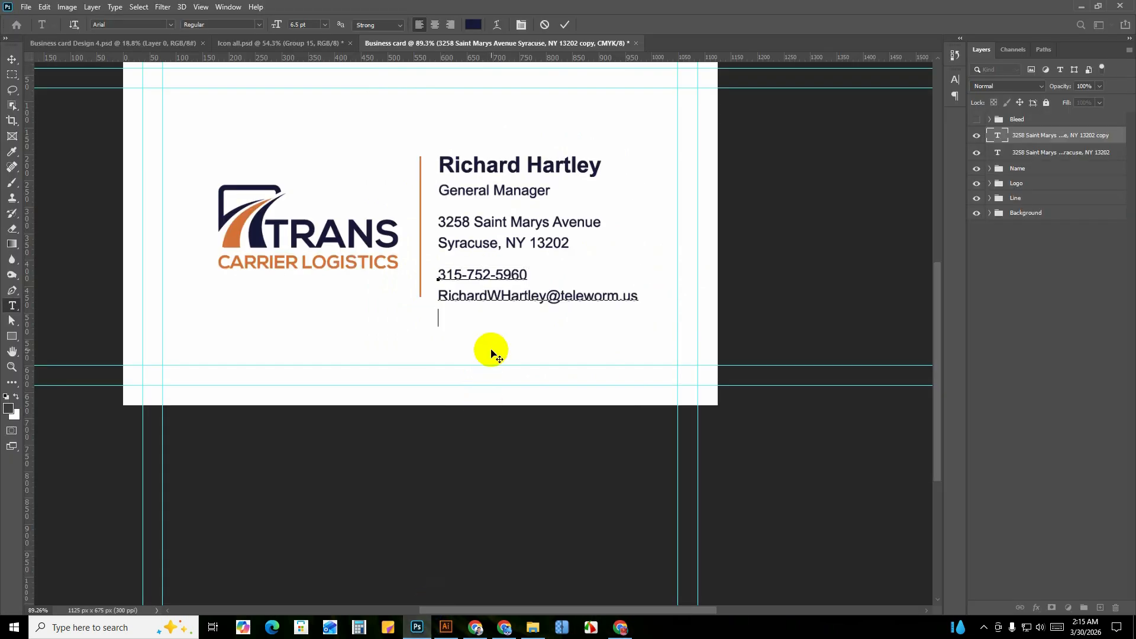
# Copy the website tinyscreenmagic.com from the browser page and paste it in Photoshop as the contact block's third line.
pyautogui.click(620, 627)
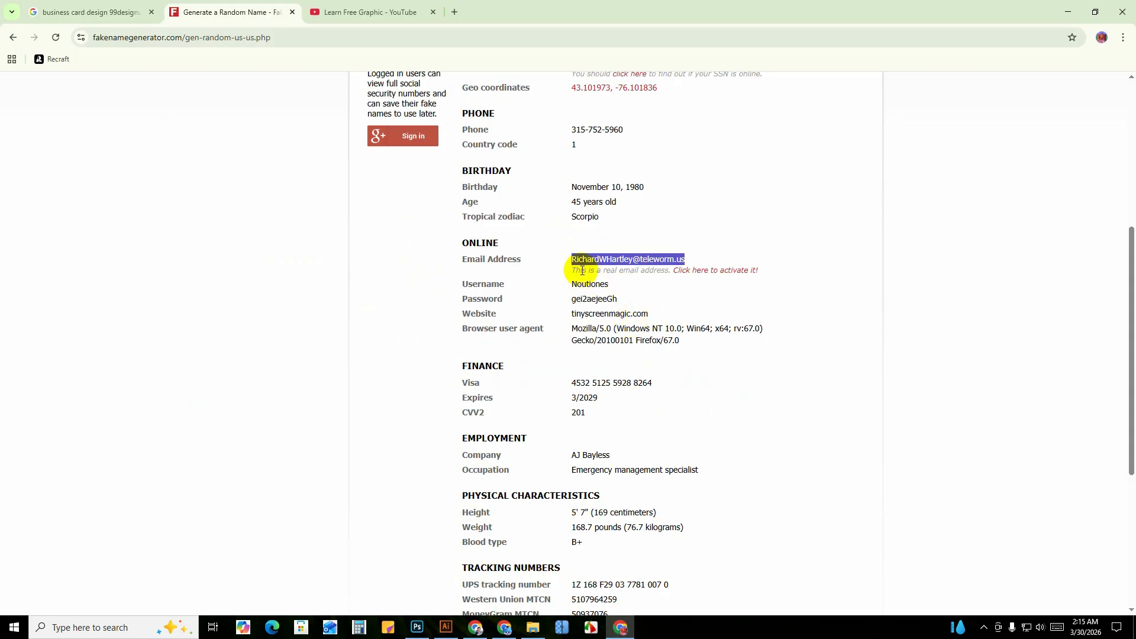
pyautogui.moveTo(572, 312); pyautogui.dragTo(653, 318)
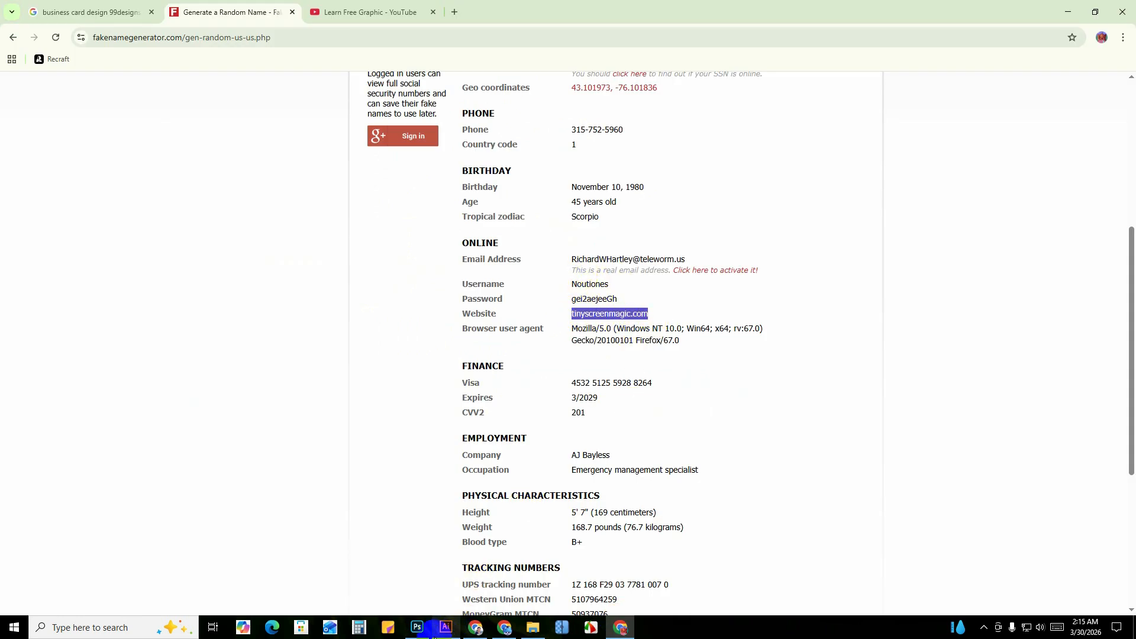
pyautogui.click(417, 627)
pyautogui.write('tinyscreenmagic.com')
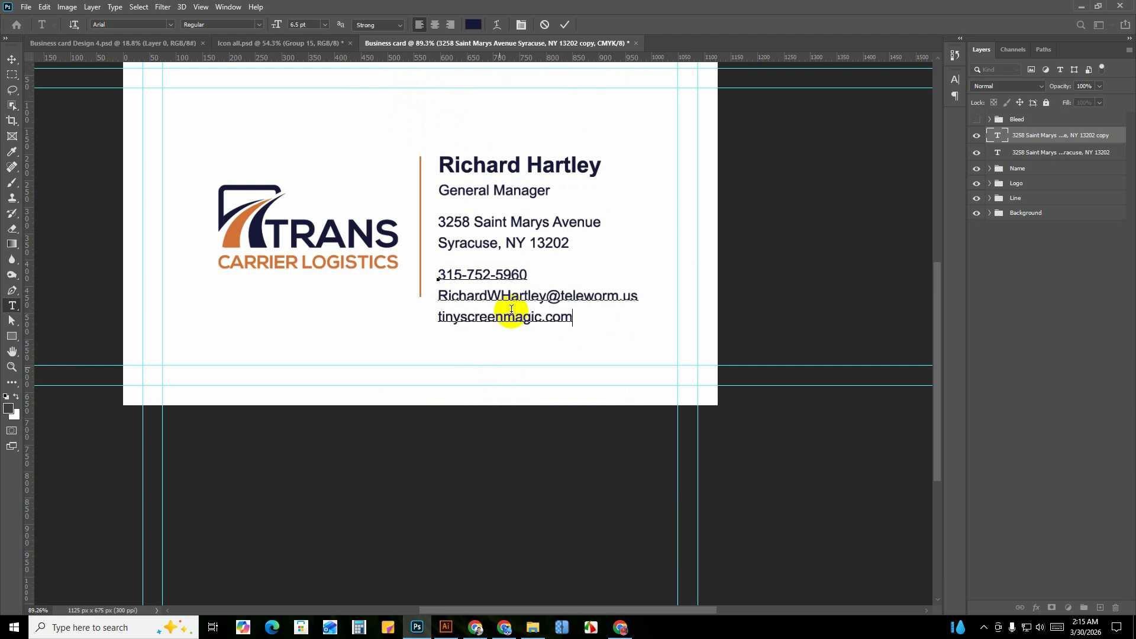
pyautogui.click(565, 28)
pyautogui.scroll(2, 449, 304)
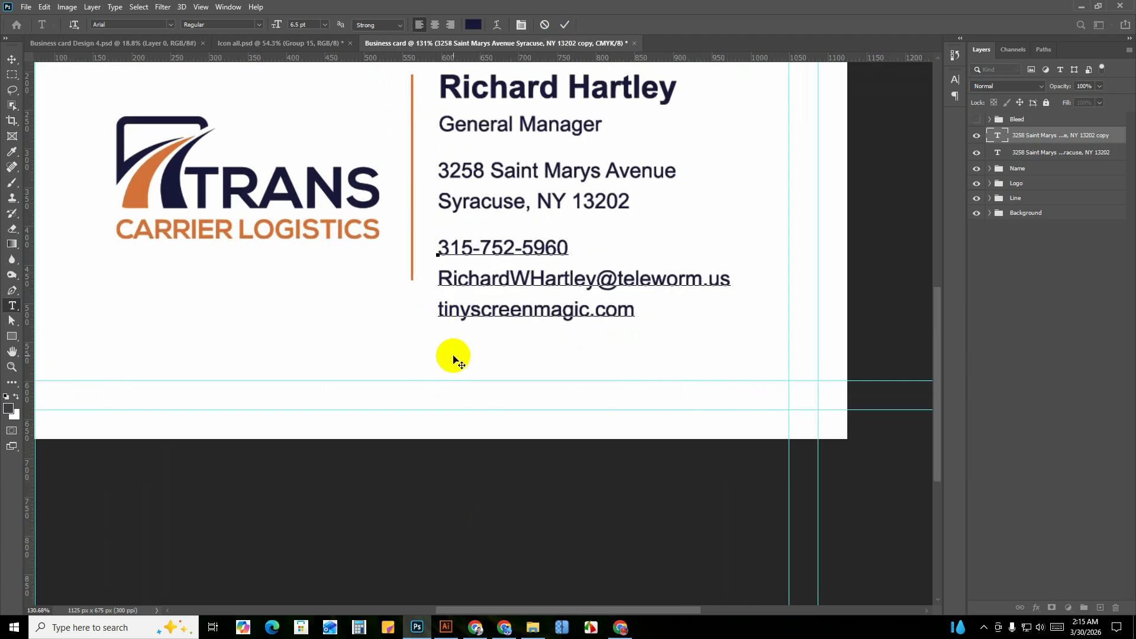
pyautogui.press('Home')
pyautogui.write('www.')
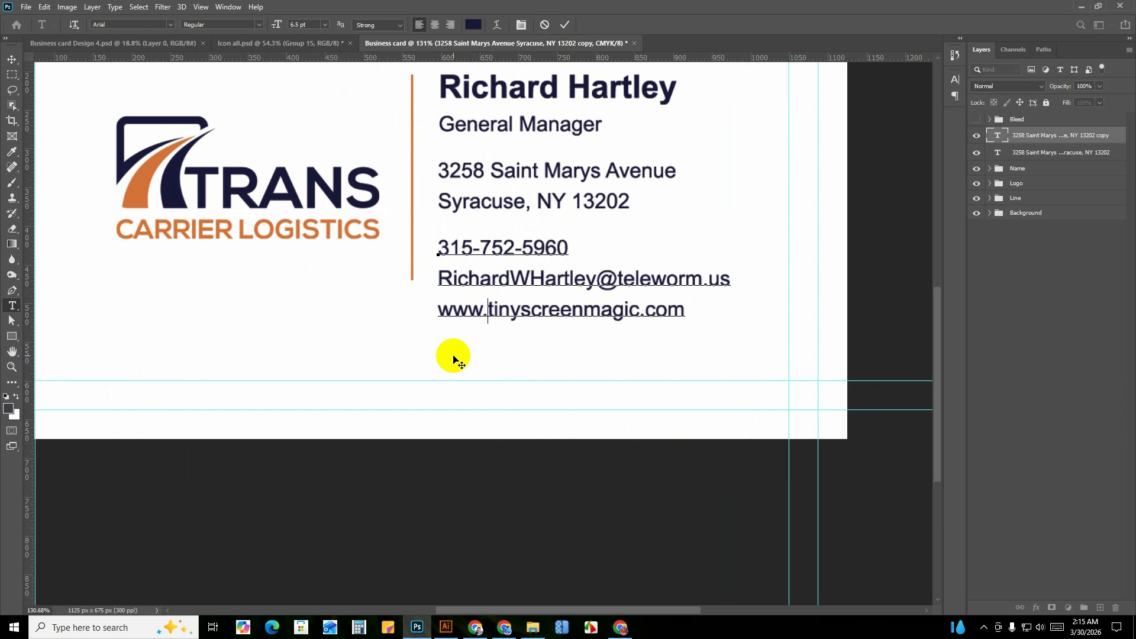
pyautogui.scroll(-2, 469, 333)
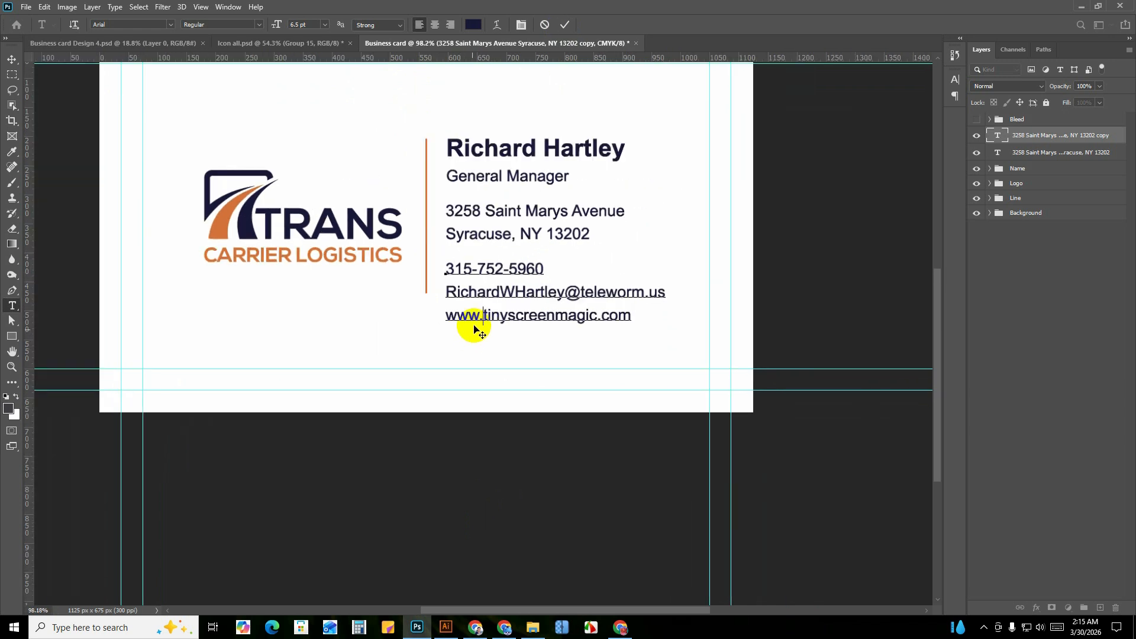
pyautogui.click(563, 27)
pyautogui.press('v')
# Examine the spacing of the text blocks and their overall balance with the logo and divider.
pyautogui.scroll(-5, 505, 296)
pyautogui.moveTo(555, 270); pyautogui.dragTo(532, 302)
pyautogui.scroll(4, 468, 336)
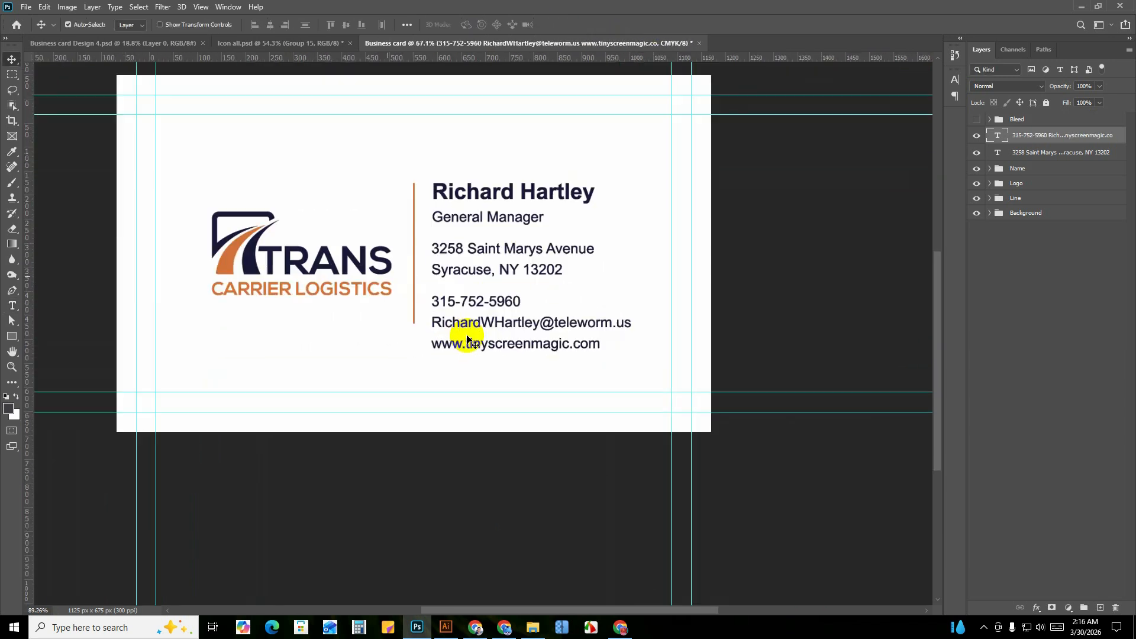
pyautogui.scroll(-2, 464, 309)
pyautogui.scroll(2, 473, 255)
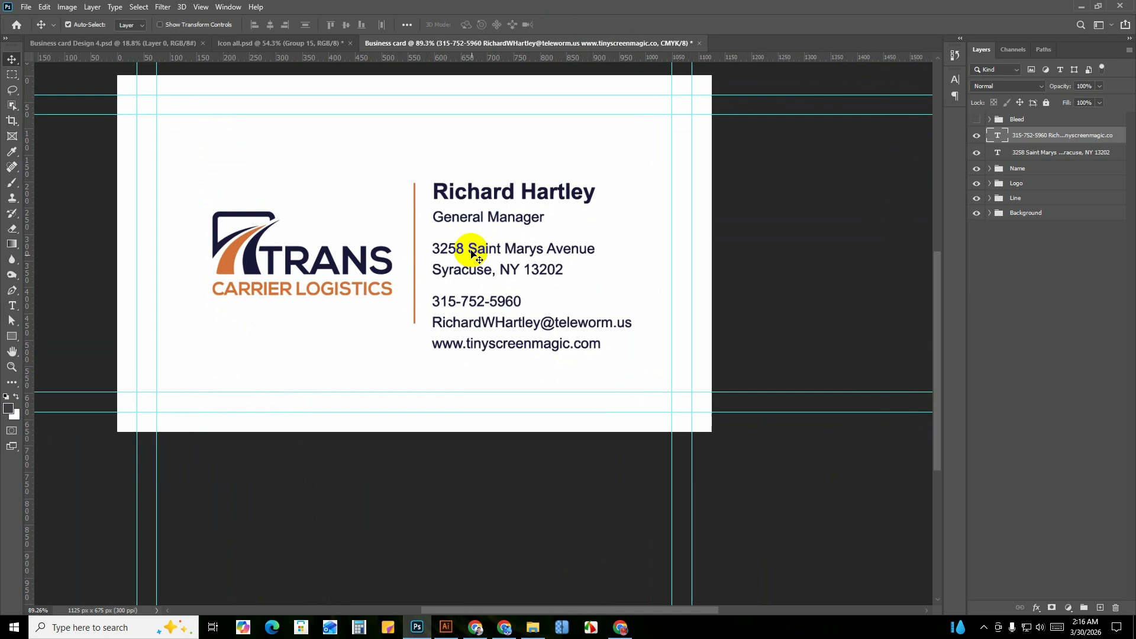
pyautogui.scroll(-1, 471, 233)
pyautogui.scroll(1, 468, 260)
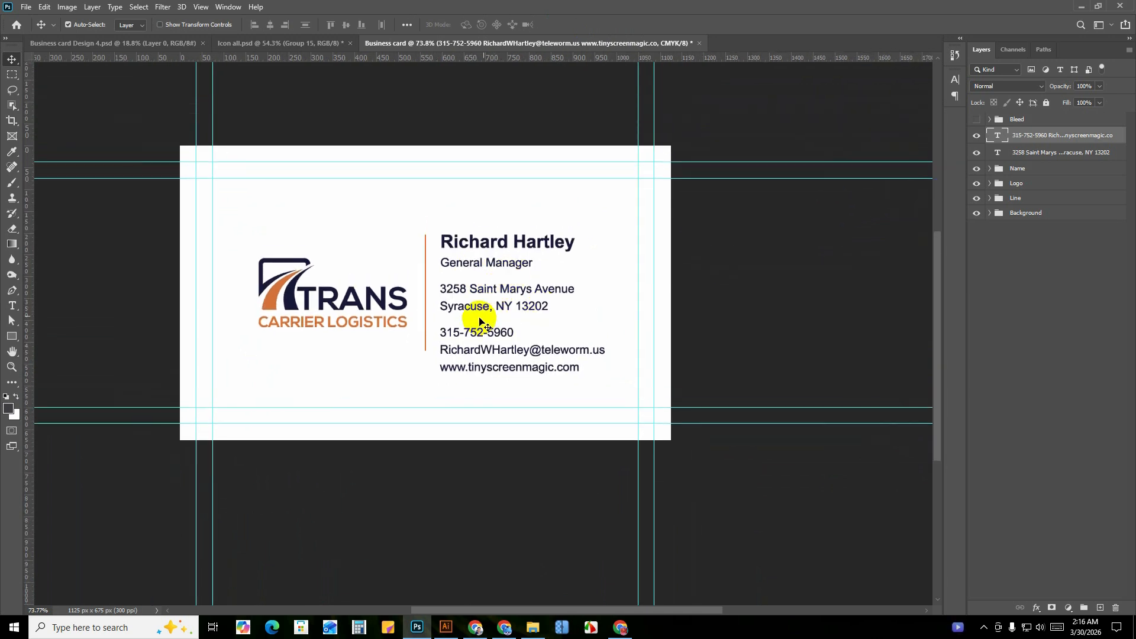
# Extend the orange divider's upper end upward by about 50 px and center the line vertically on the canvas.
pyautogui.scroll(1, 478, 335)
pyautogui.scroll(2, 414, 228)
pyautogui.click(418, 220)
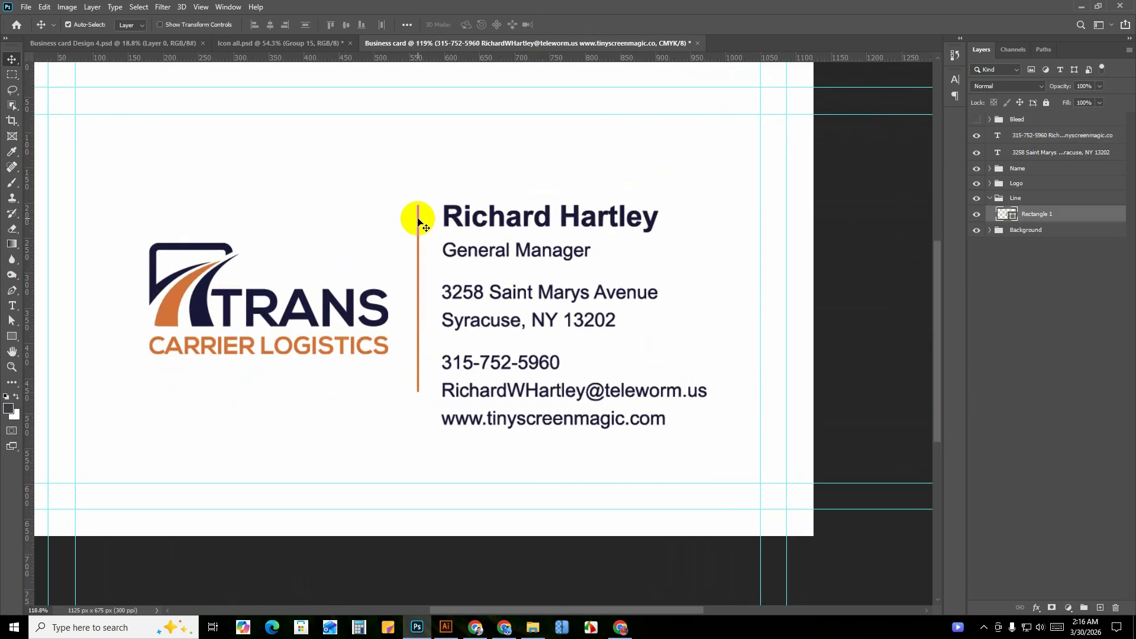
pyautogui.hotkey('ctrl', 't')
pyautogui.moveTo(418, 204); pyautogui.dragTo(416, 168)
pyautogui.click(552, 30)
pyautogui.hotkey('ctrl', 'a')
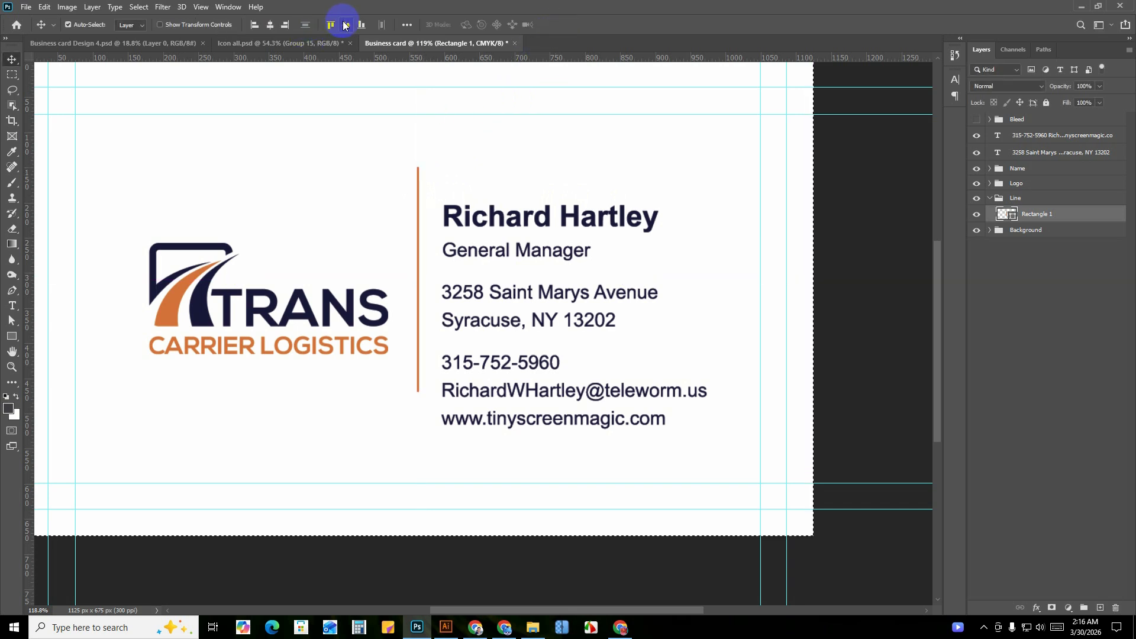
pyautogui.click(346, 25)
pyautogui.hotkey('ctrl', 'd')
pyautogui.scroll(-2, 452, 254)
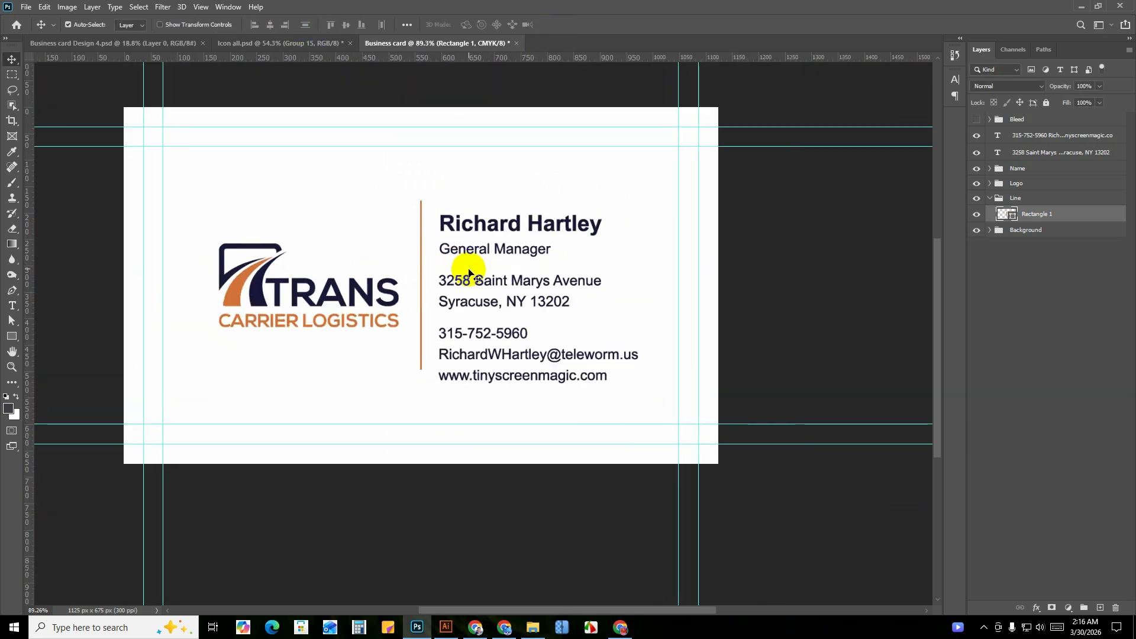
# Align the top edge of the Name group with the top of the orange divider and clear the selection.
pyautogui.scroll(2, 454, 231)
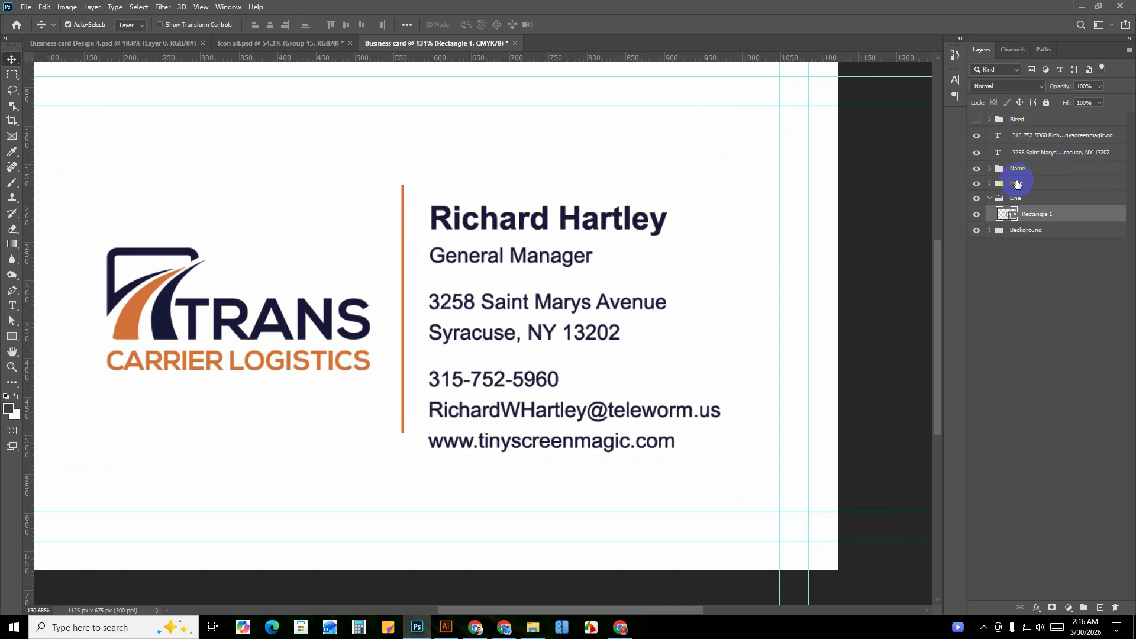
pyautogui.click(1017, 169)
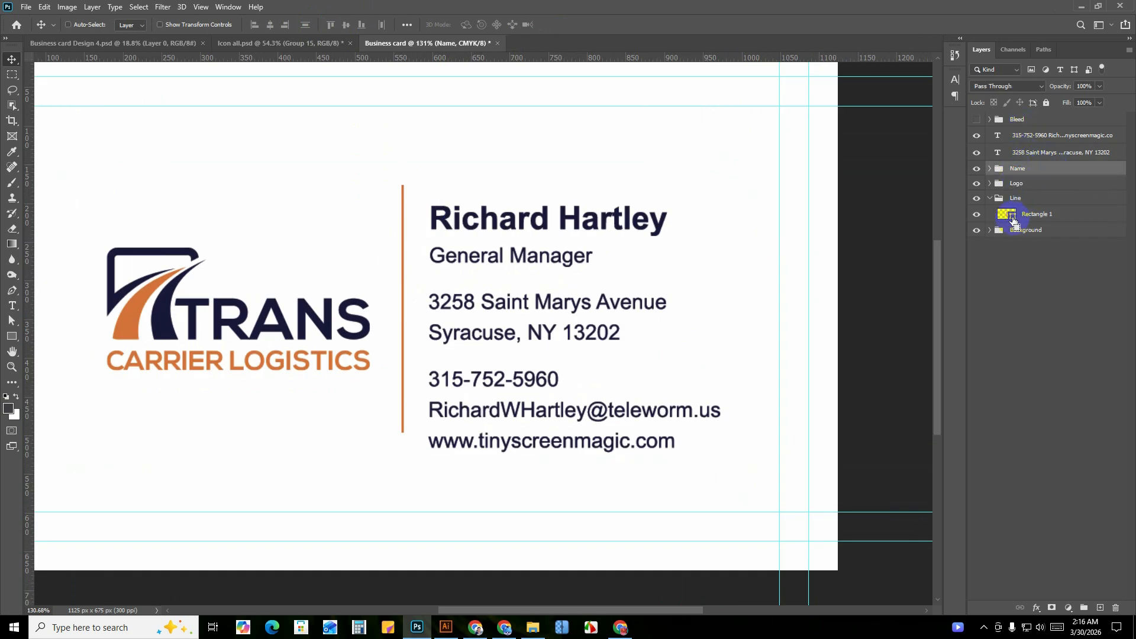
pyautogui.keyDown('ctrl'); pyautogui.click(1012, 218); pyautogui.keyUp('ctrl')
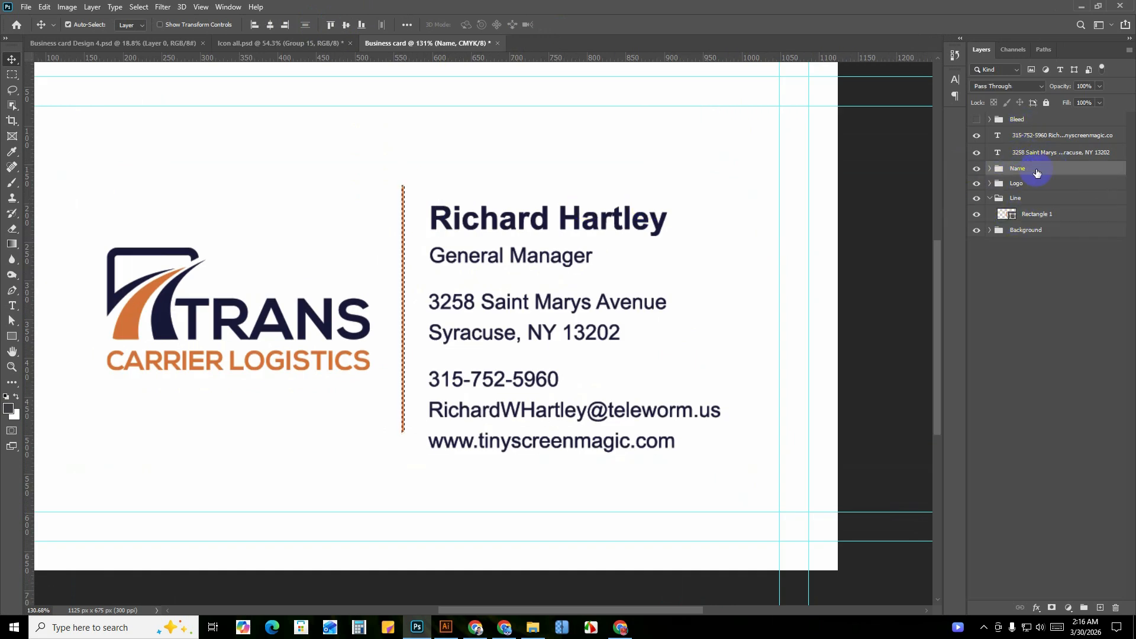
pyautogui.click(331, 25)
pyautogui.hotkey('ctrl', 'd')
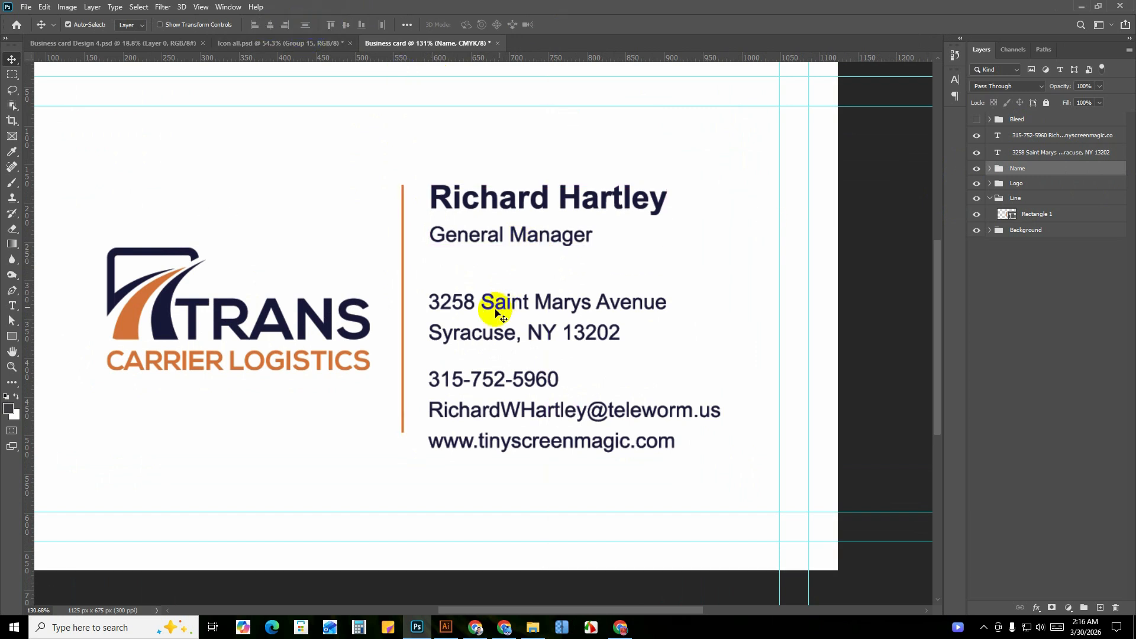
# Move the phone, email and website text block up closer to the address, and nudge the address block slightly upward.
pyautogui.scroll(1, 496, 314)
pyautogui.click(488, 301)
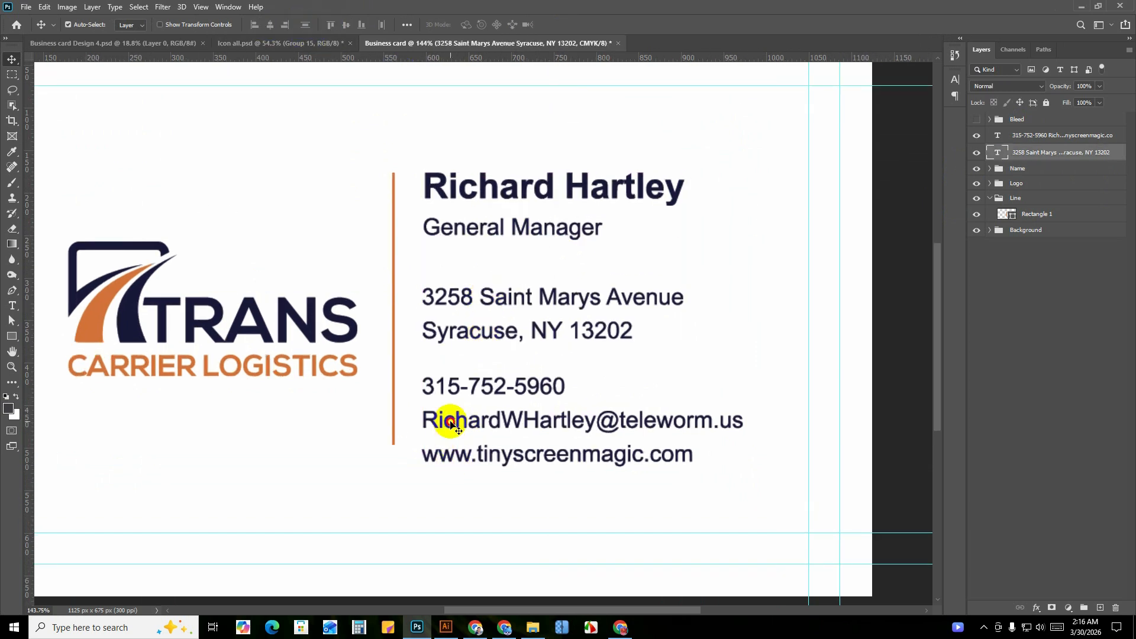
pyautogui.moveTo(450, 423); pyautogui.dragTo(449, 412)
pyautogui.scroll(-3, 448, 409)
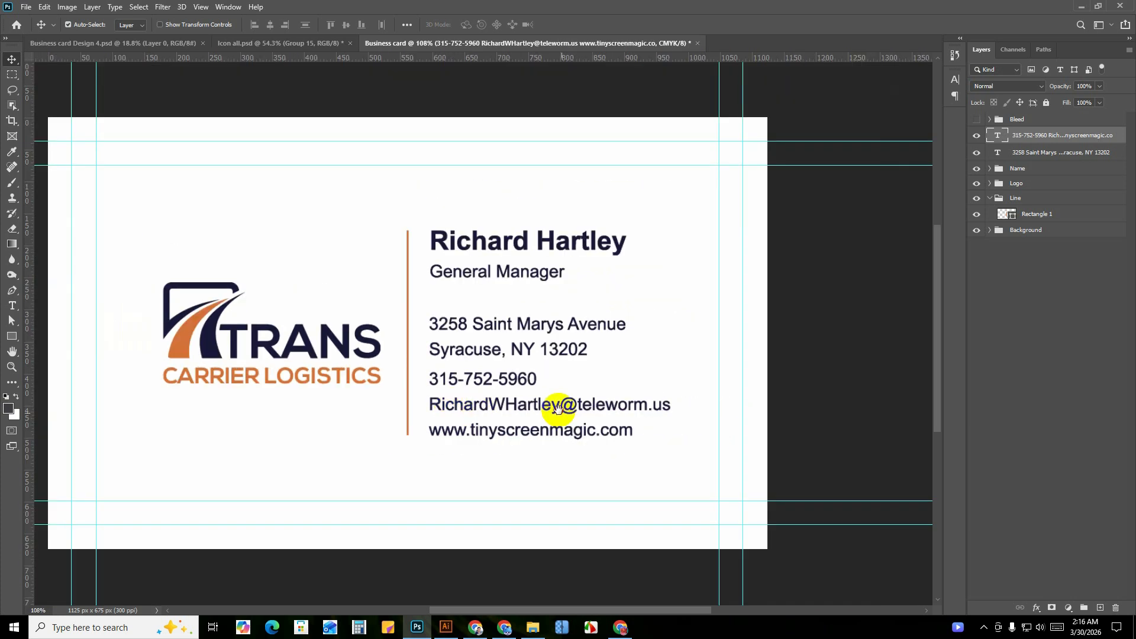
pyautogui.scroll(3, 393, 363)
pyautogui.moveTo(368, 344); pyautogui.dragTo(370, 338)
pyautogui.scroll(-5, 499, 372)
pyautogui.scroll(2, 434, 355)
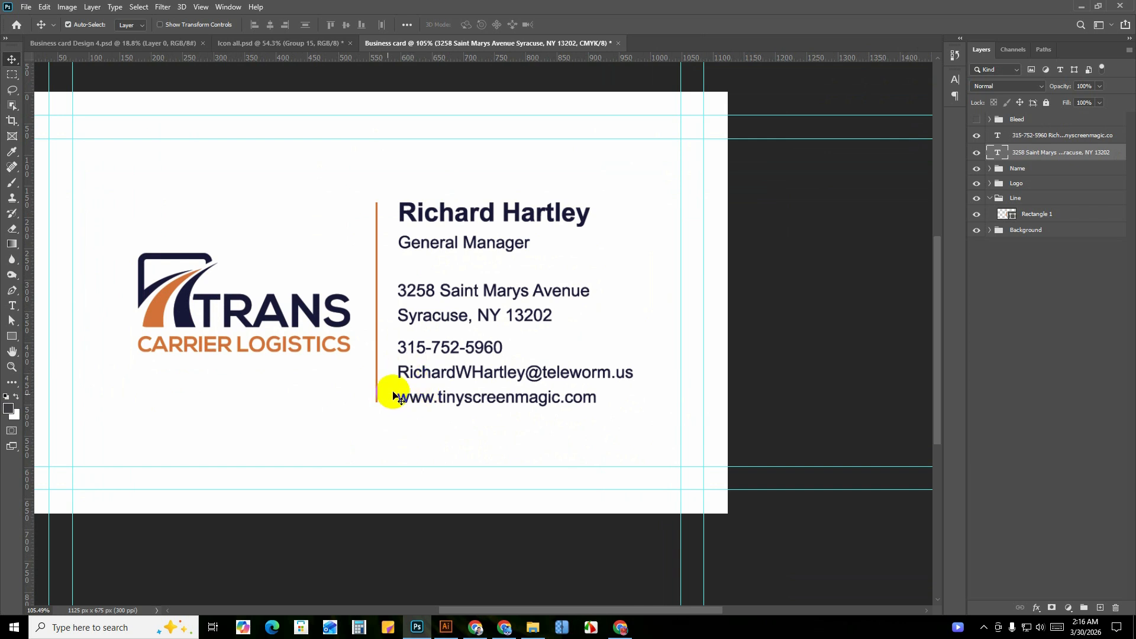
# Shift the phone, email and website text block right by about 18 px, leaving room for icons beside the divider.
pyautogui.scroll(2, 407, 379)
pyautogui.moveTo(422, 331); pyautogui.dragTo(456, 331)
pyautogui.scroll(-1, 454, 337)
pyautogui.scroll(-2, 454, 337)
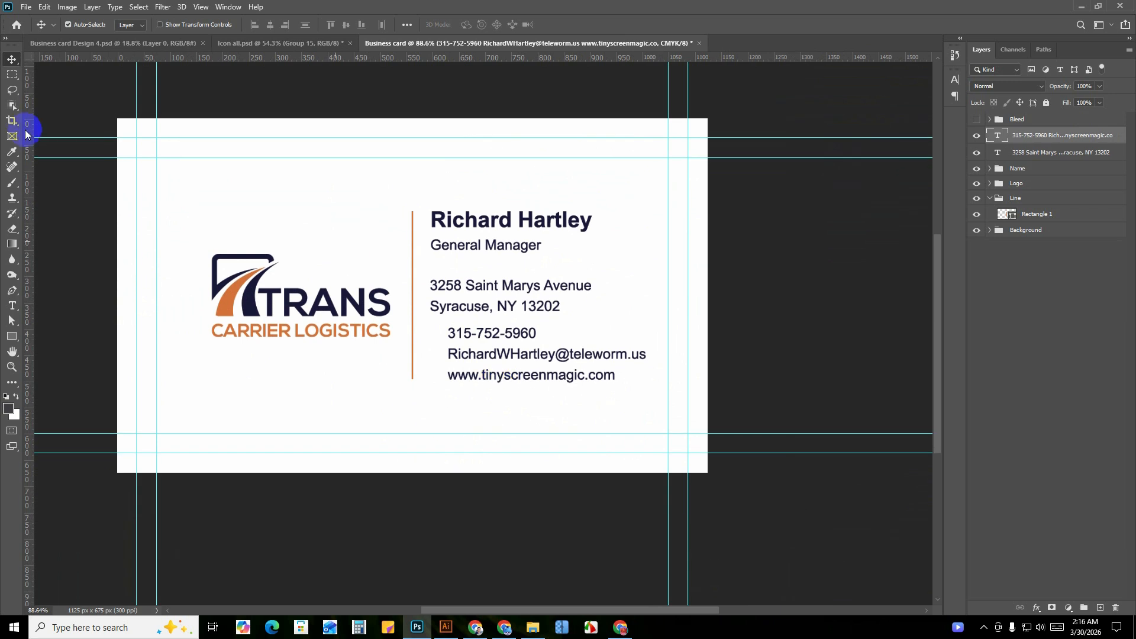
# Copy the phone, envelope and globe icons from Icon all.psd into the business card, placing them beside the contact lines.
pyautogui.click(292, 44)
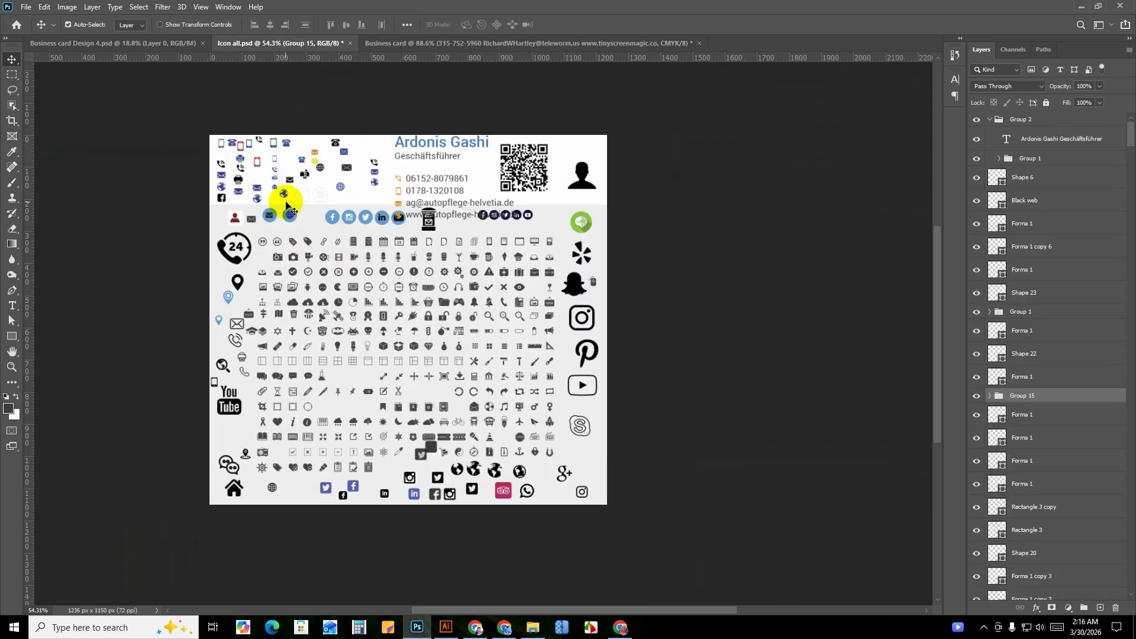
pyautogui.scroll(2, 337, 199)
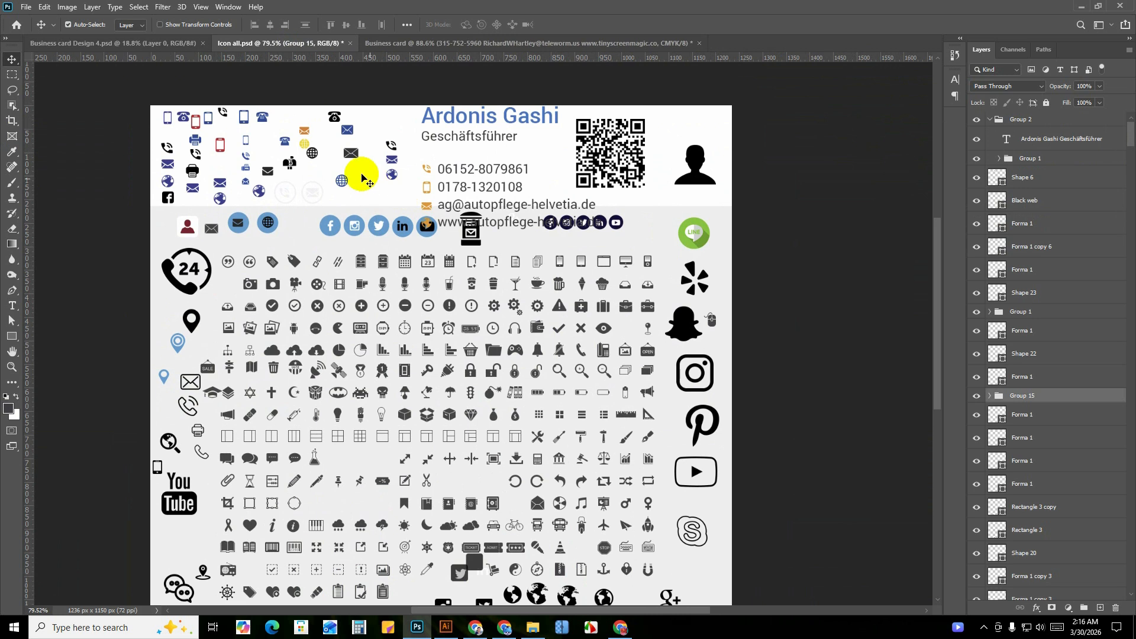
pyautogui.scroll(2, 364, 171)
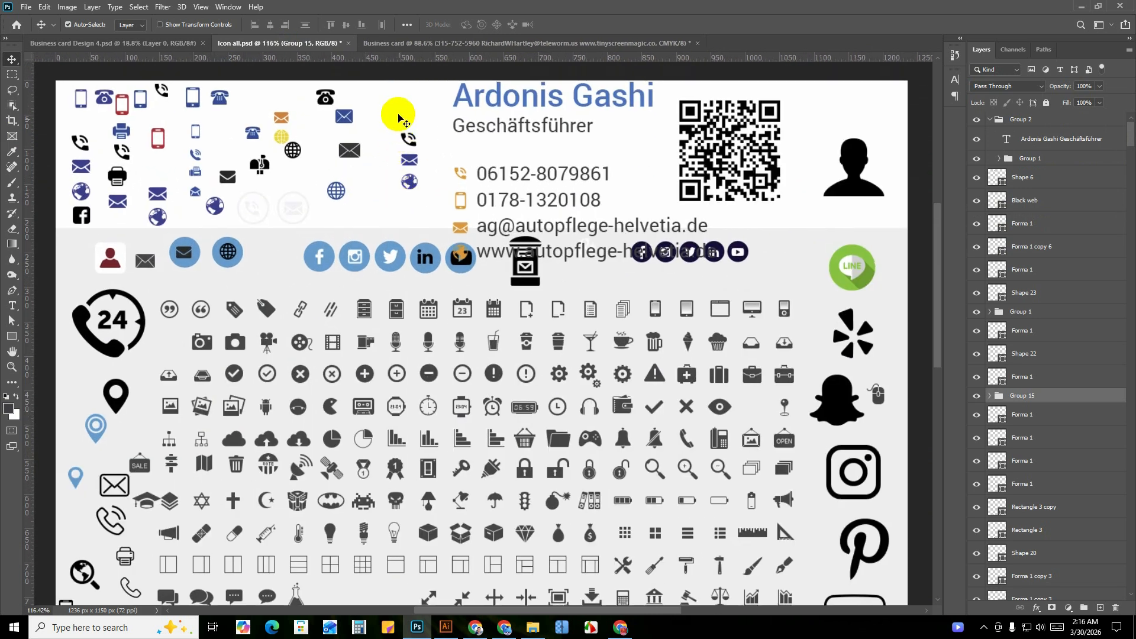
pyautogui.click(413, 183)
pyautogui.moveTo(443, 158); pyautogui.dragTo(435, 357)
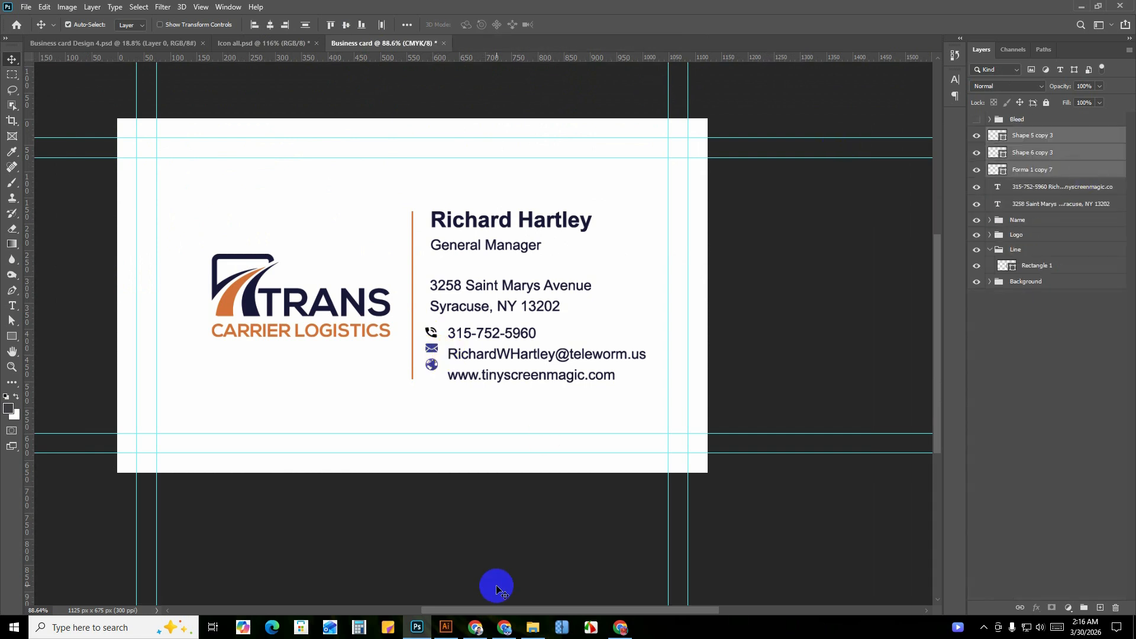
# Switch to the browser, search for flaticon in a new tab, open the Flaticon site and look through its home page.
pyautogui.click(621, 629)
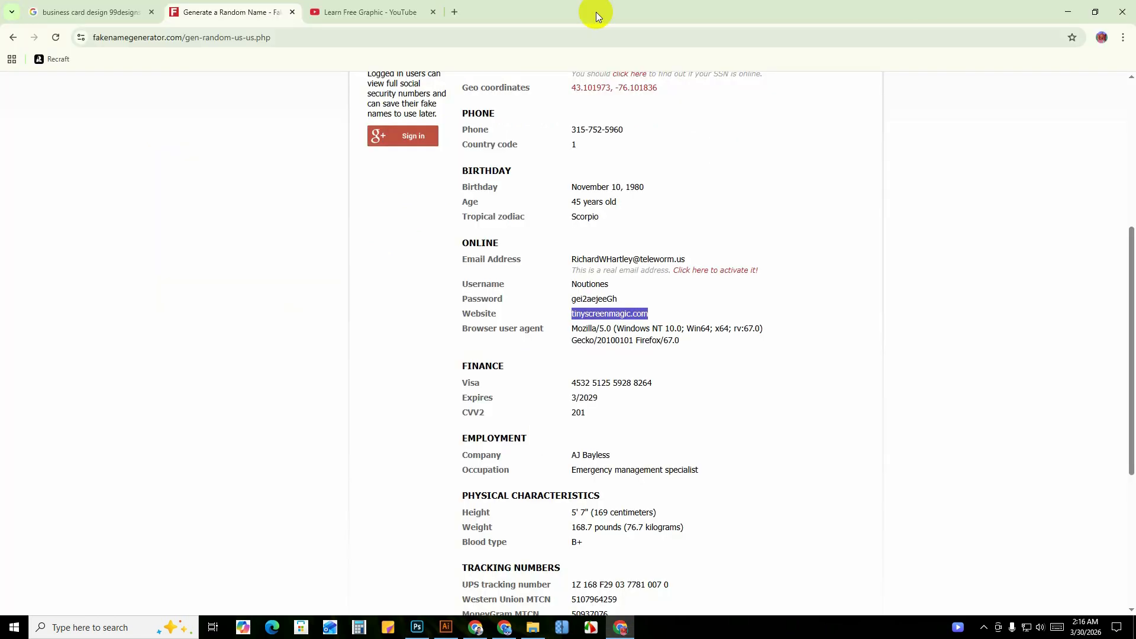
pyautogui.click(456, 12)
pyautogui.write('flat')
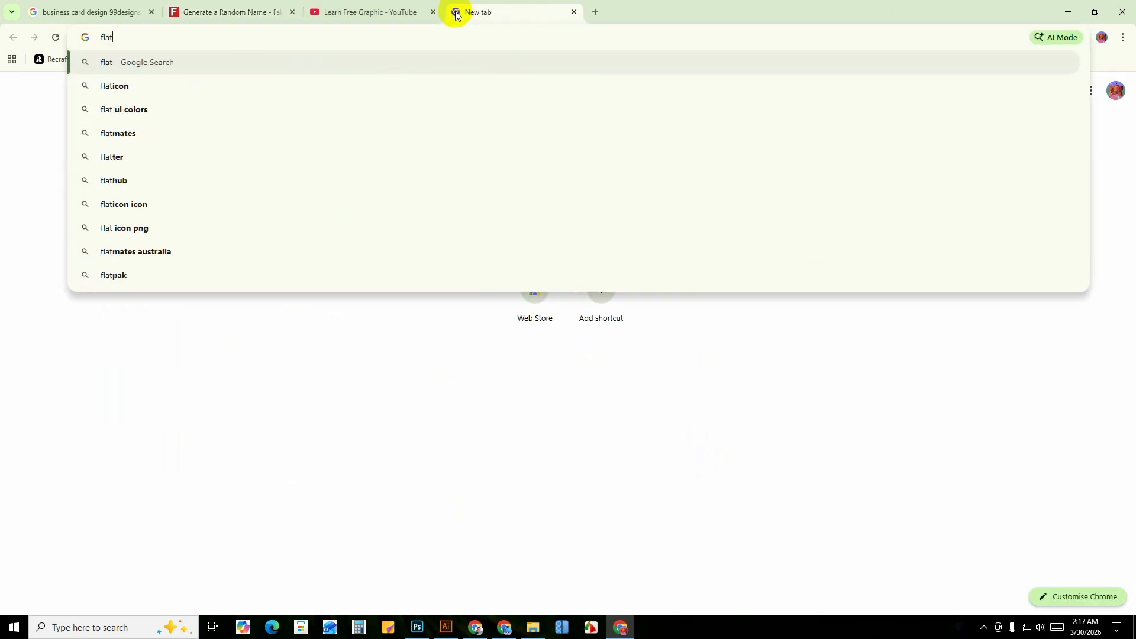
pyautogui.click(133, 87)
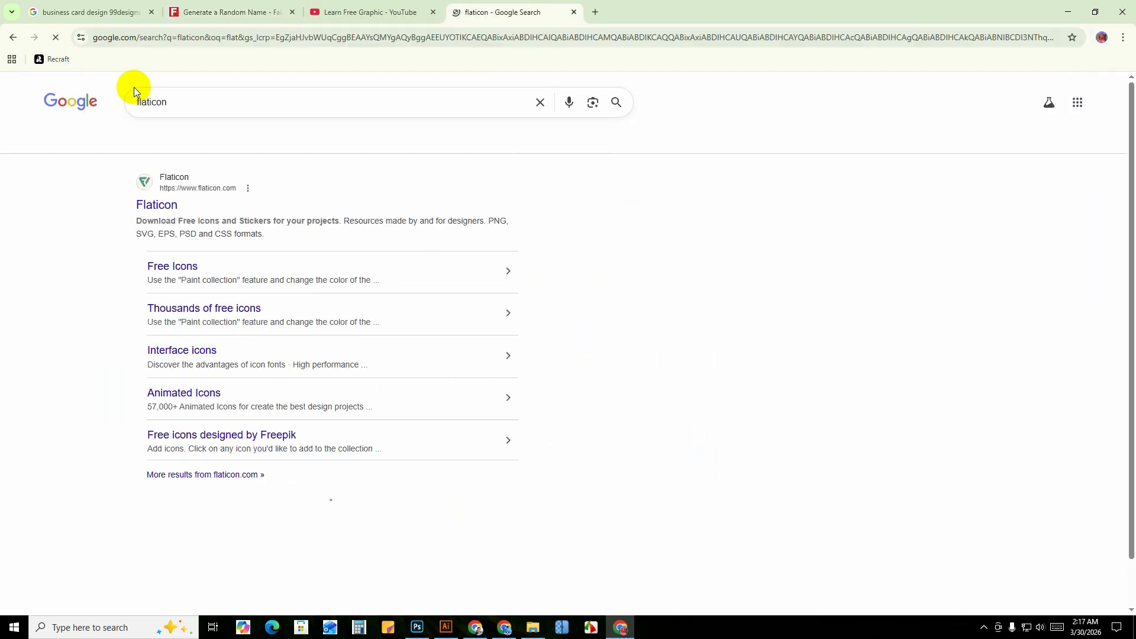
pyautogui.click(156, 205)
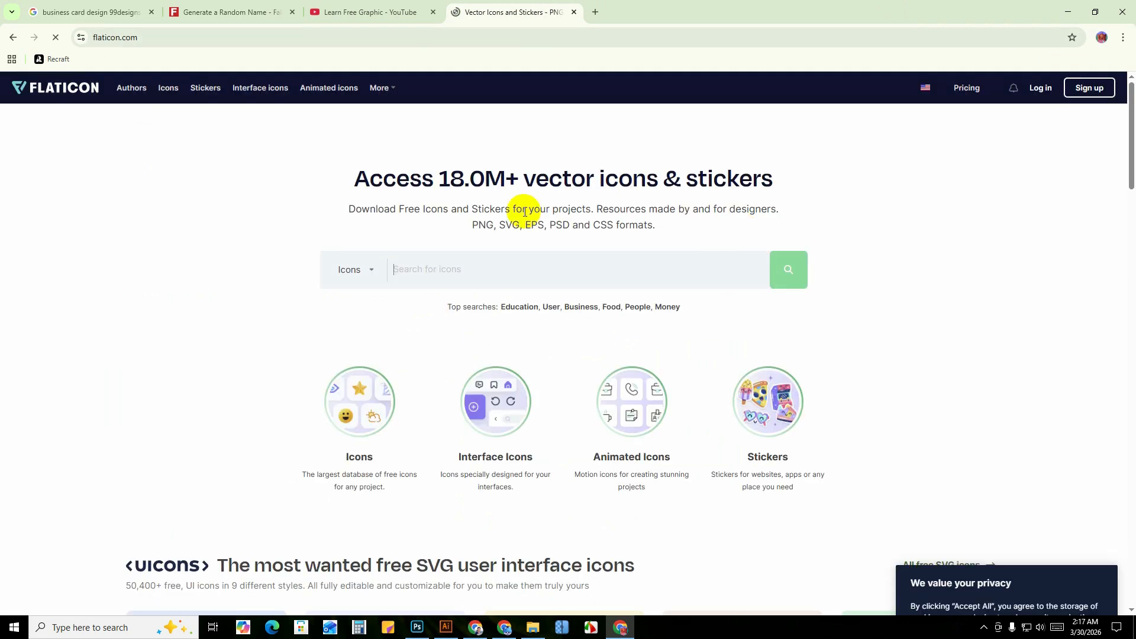
pyautogui.scroll(-3, 469, 279)
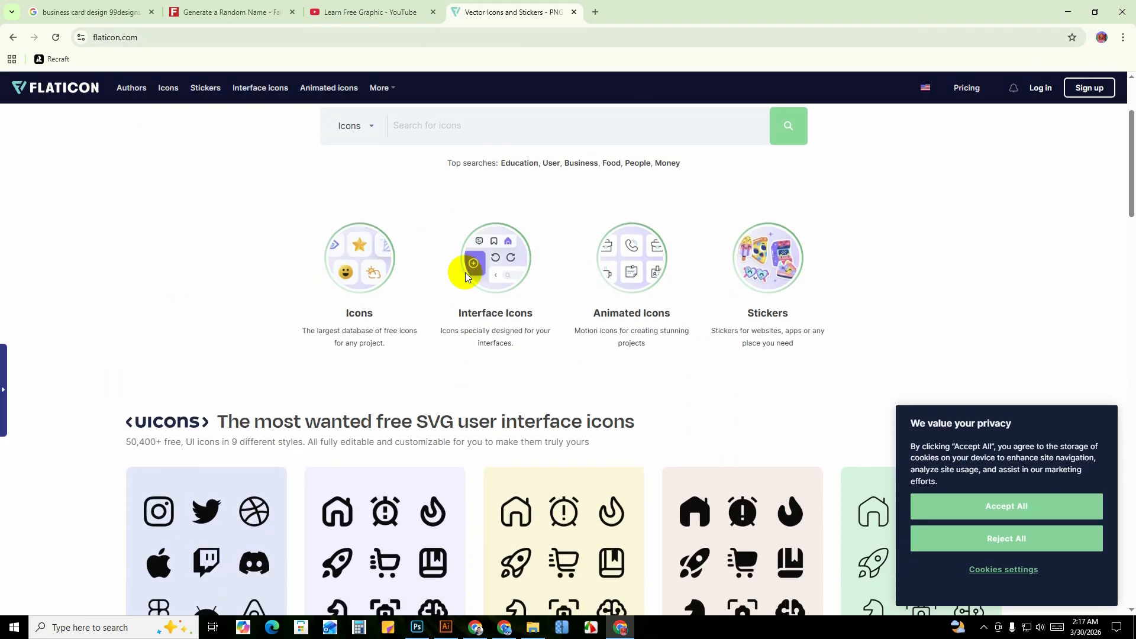
pyautogui.scroll(-15, 465, 272)
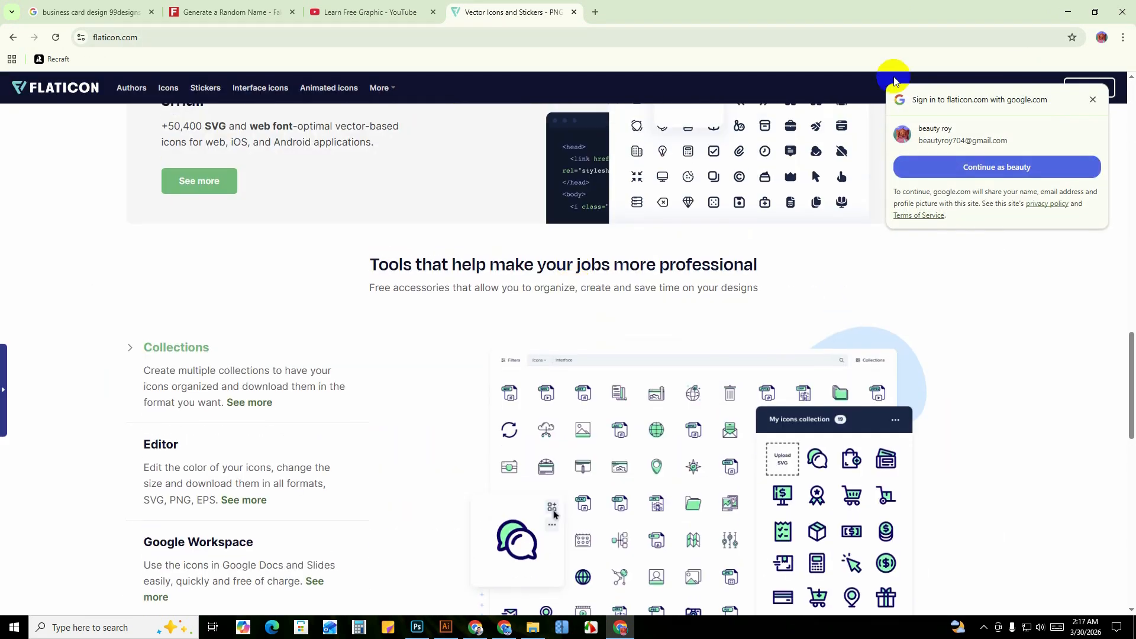
pyautogui.scroll(3, 893, 82)
pyautogui.click(1070, 9)
# Return to Photoshop and examine the range of icons available in Icon all.psd.
pyautogui.scroll(8, 432, 355)
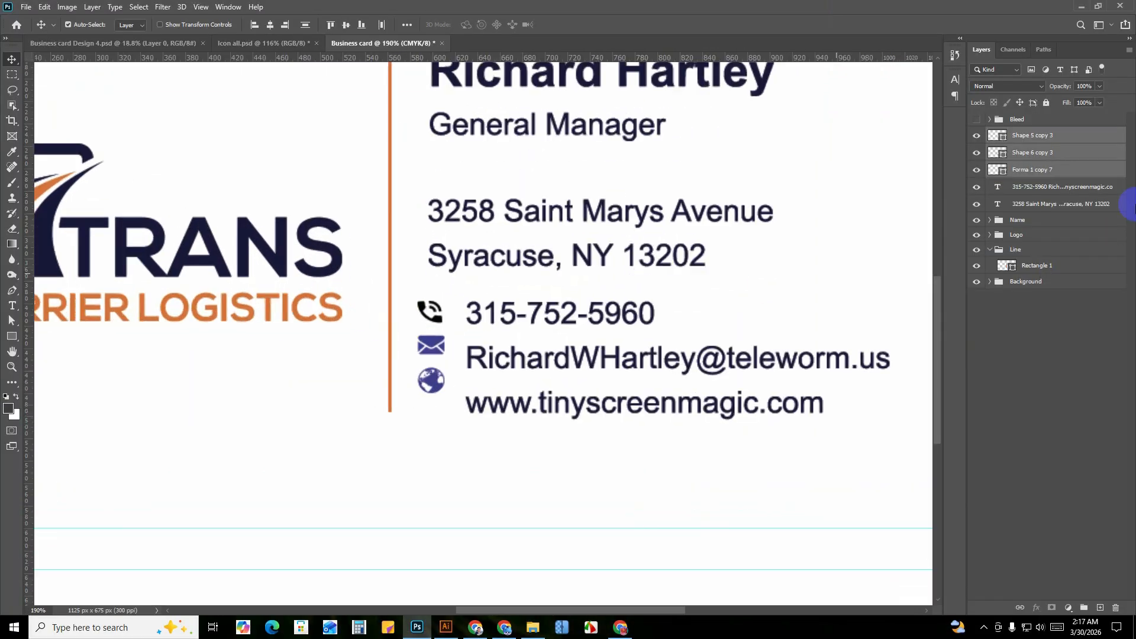
pyautogui.scroll(-3, 431, 349)
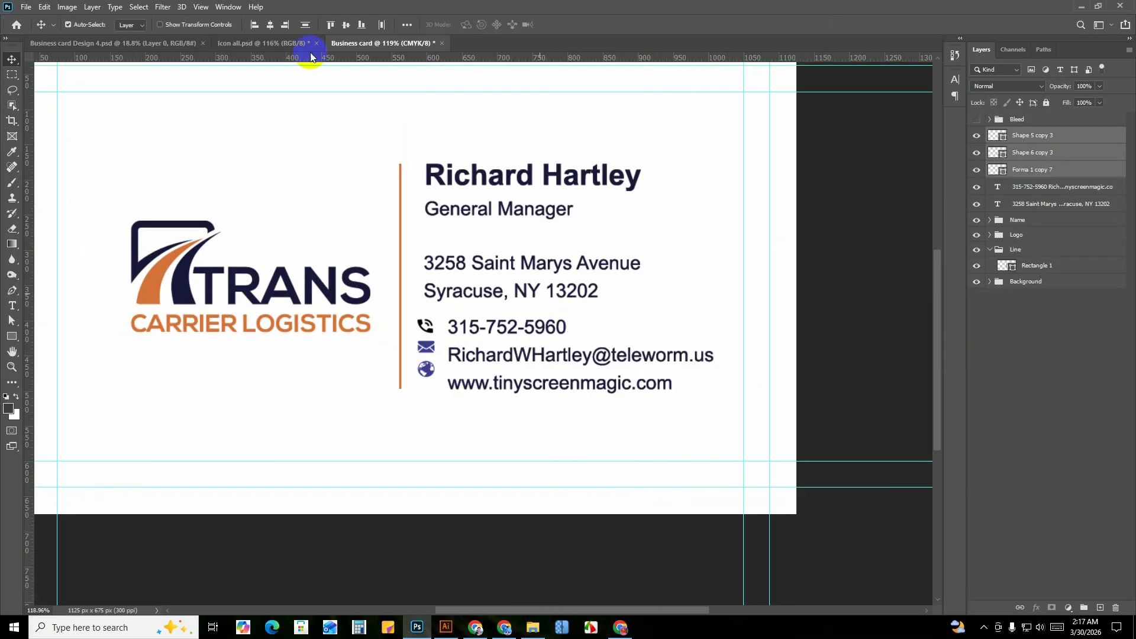
pyautogui.click(261, 43)
pyautogui.scroll(-3, 449, 210)
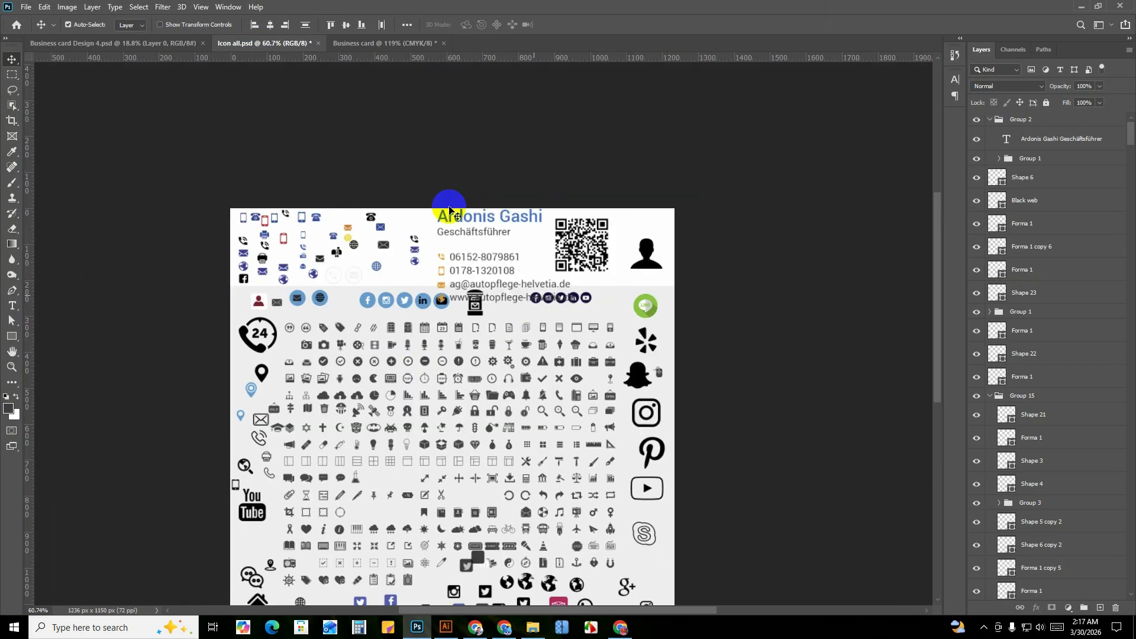
pyautogui.scroll(-2, 348, 326)
pyautogui.scroll(2, 396, 403)
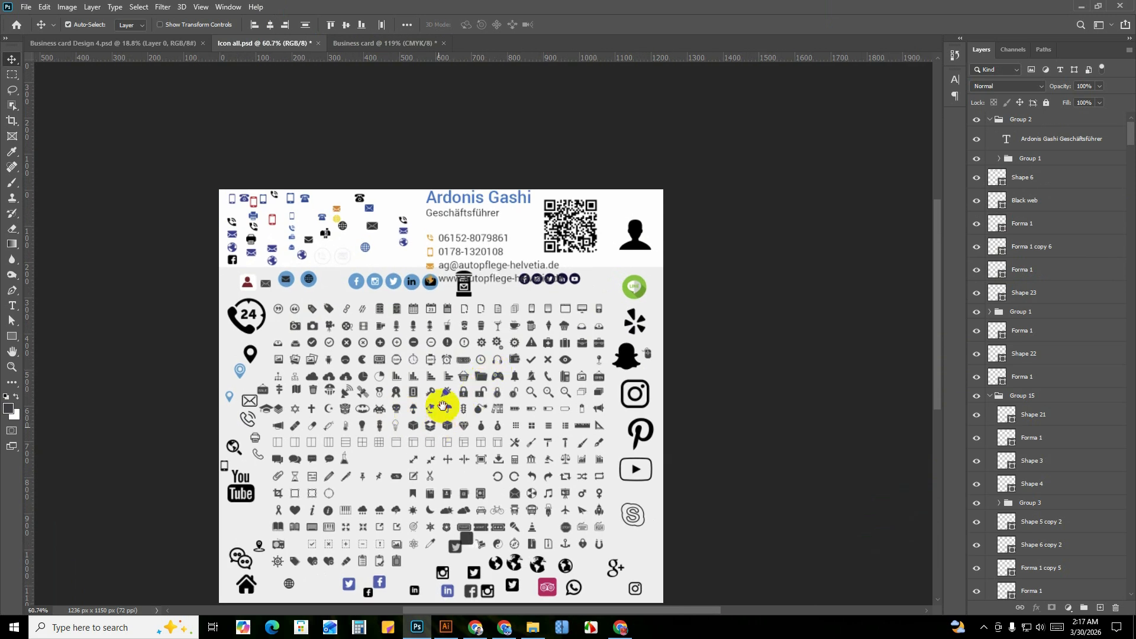
pyautogui.scroll(1, 482, 310)
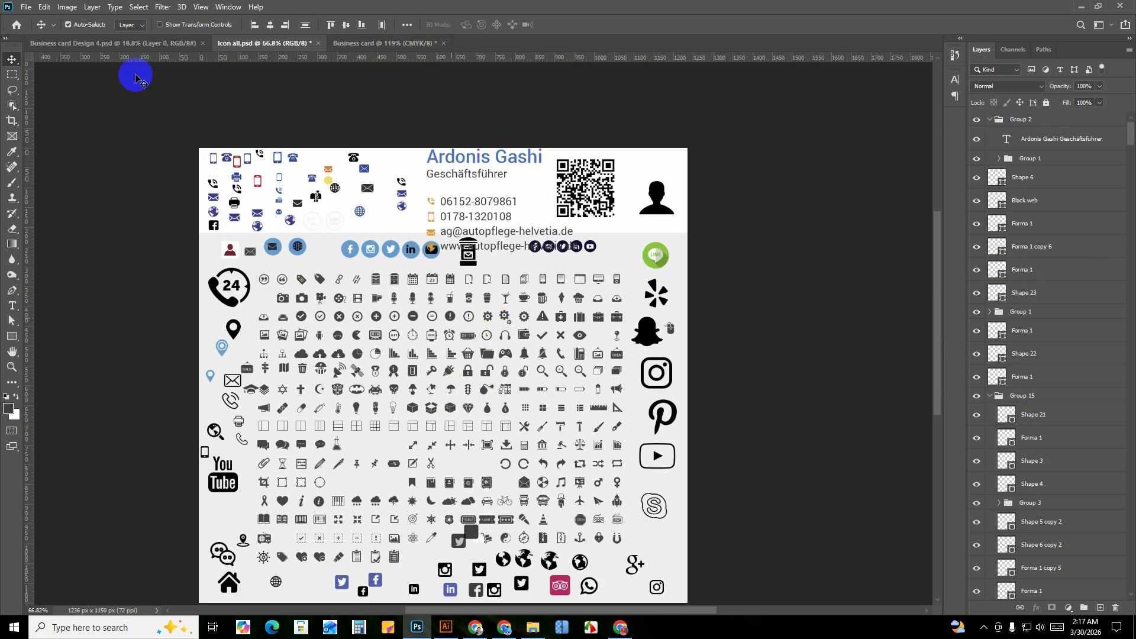
# Examine the contact layout and icons on the Cookfield mockup in Business card Design 4.psd, and return to the business card.
pyautogui.click(92, 43)
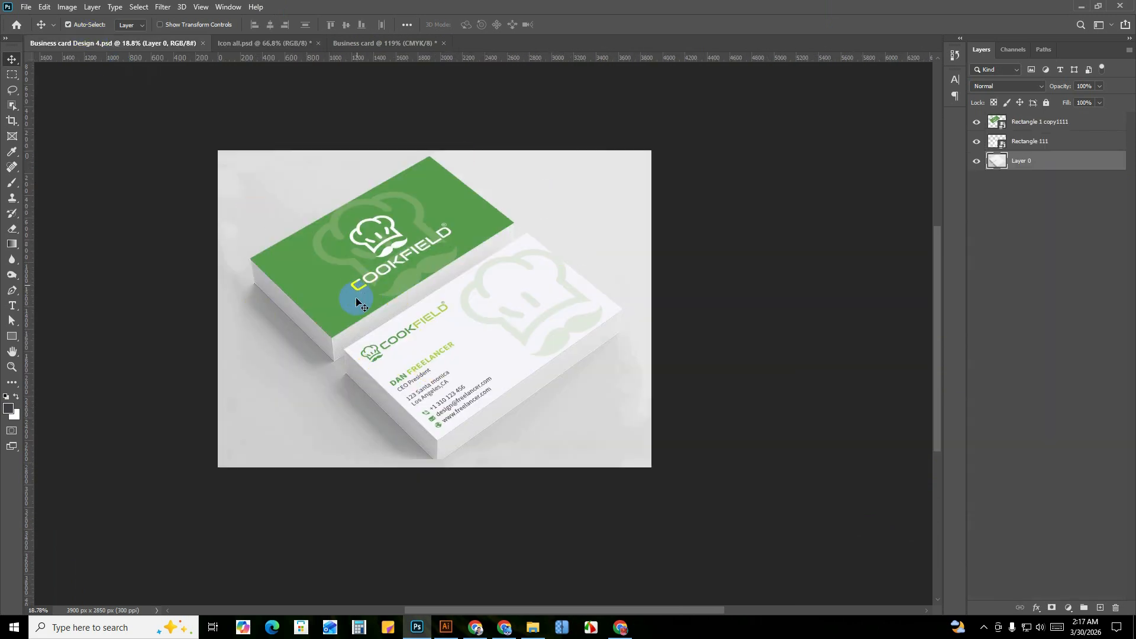
pyautogui.scroll(1, 356, 302)
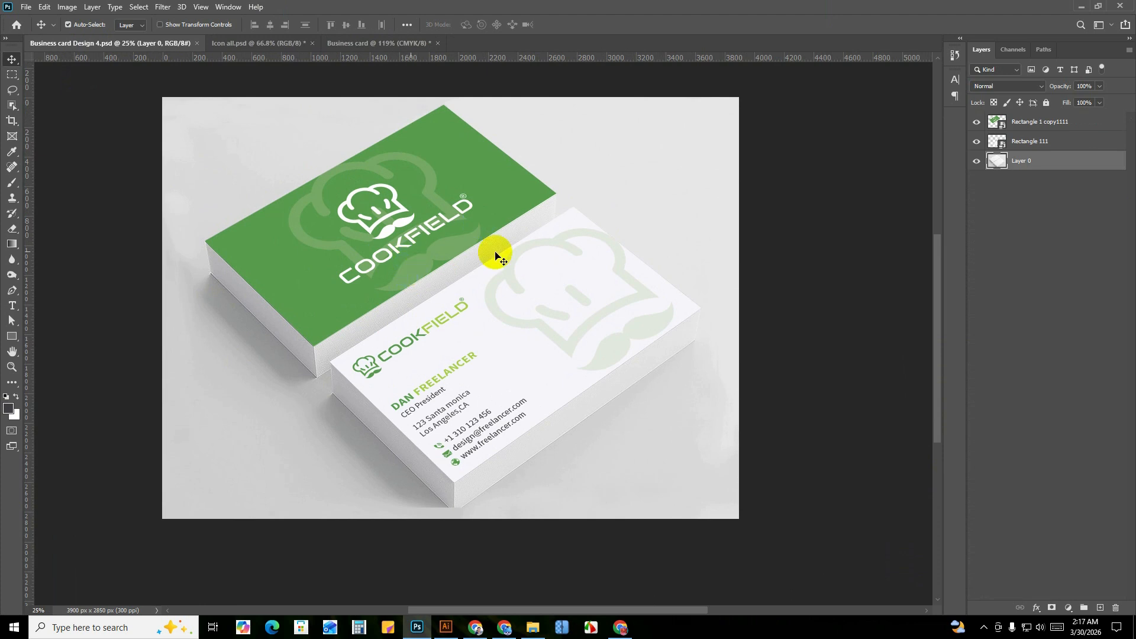
pyautogui.click(350, 46)
pyautogui.scroll(-2, 507, 329)
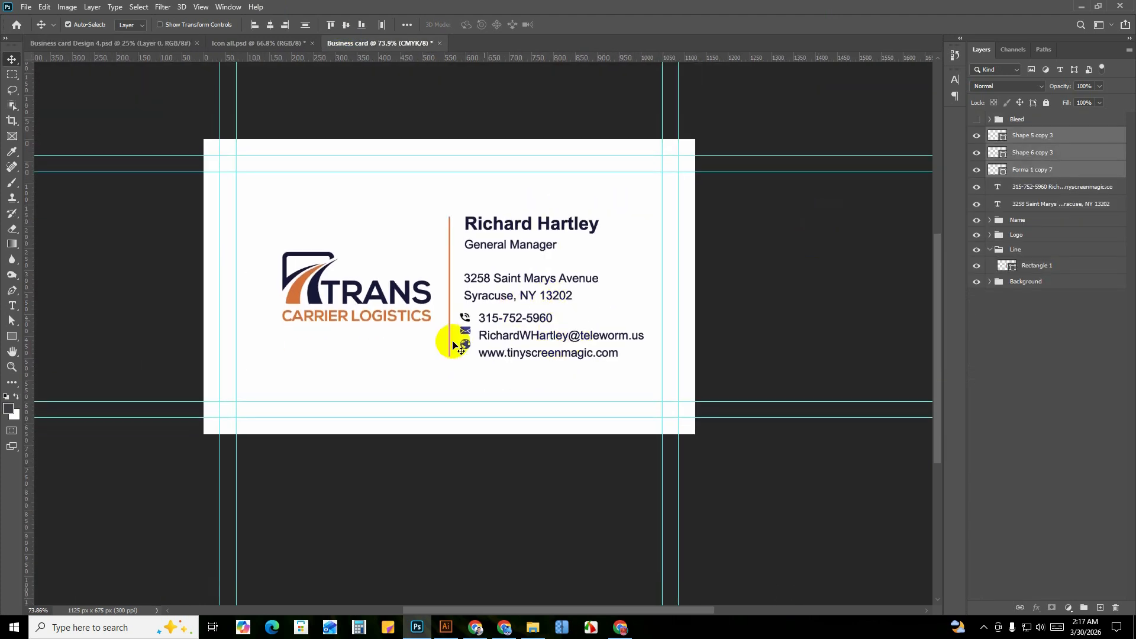
# Rename the envelope, globe and handset icon layers "email", "web" and "phone", and move the phone layer above the other two.
pyautogui.scroll(1, 503, 341)
pyautogui.click(988, 136)
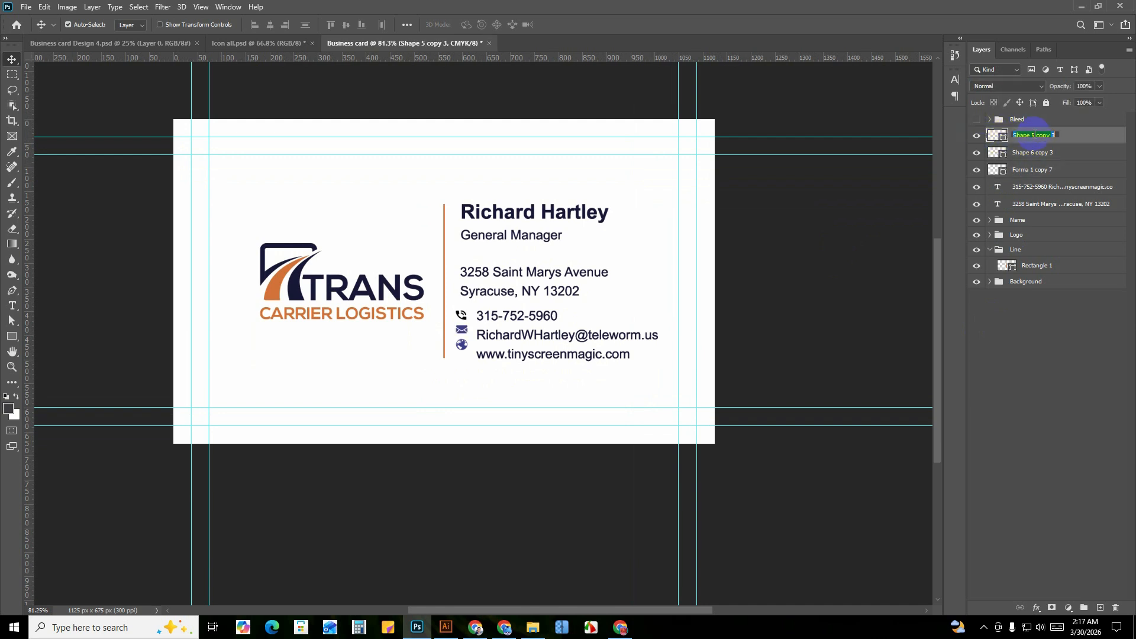
pyautogui.press('Return')
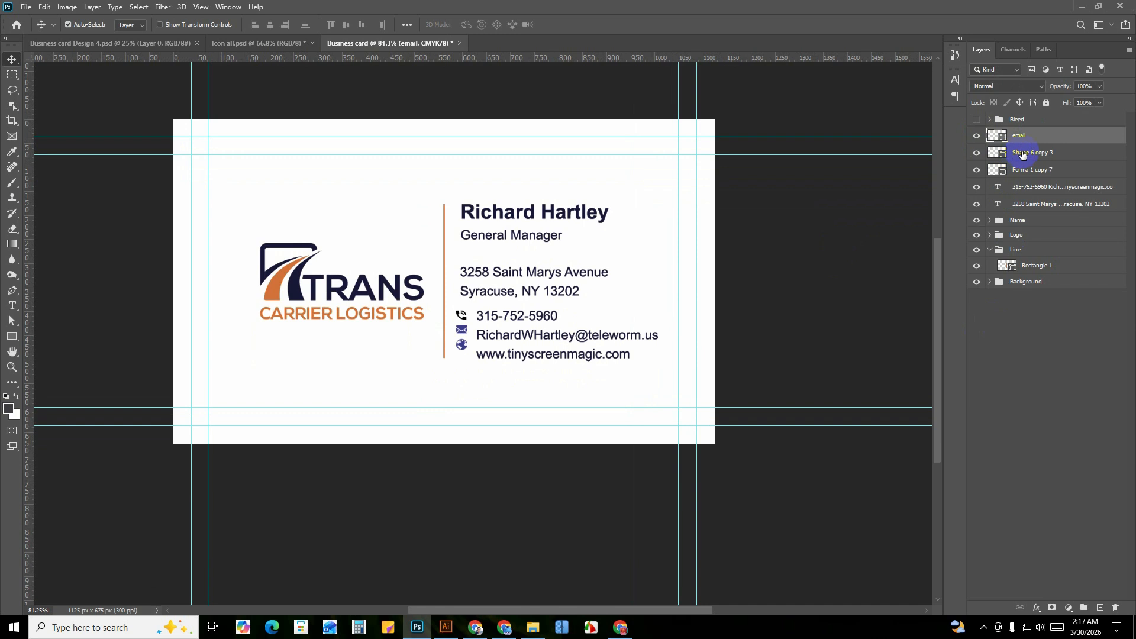
pyautogui.doubleClick(1022, 153)
pyautogui.press('Return')
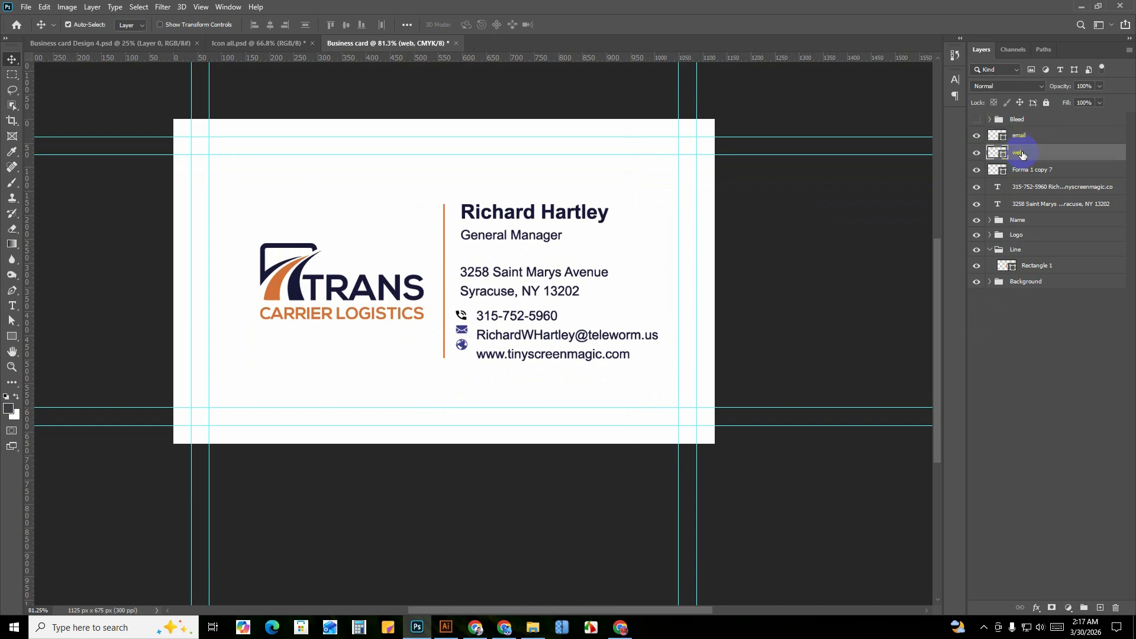
pyautogui.doubleClick(1037, 171)
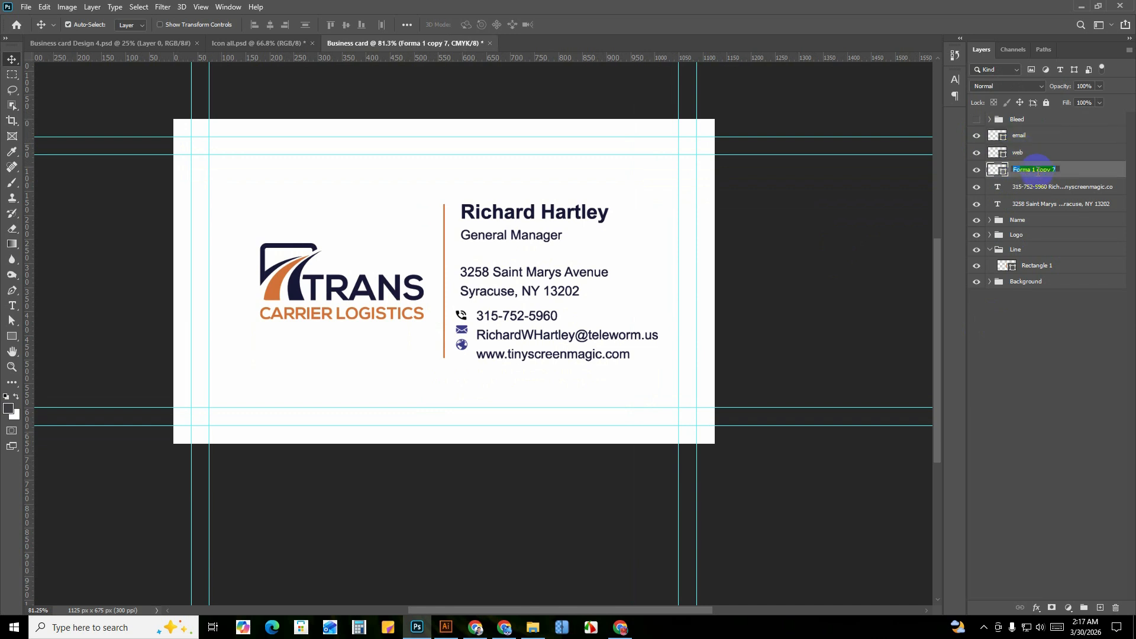
pyautogui.write('phone')
pyautogui.press('Return')
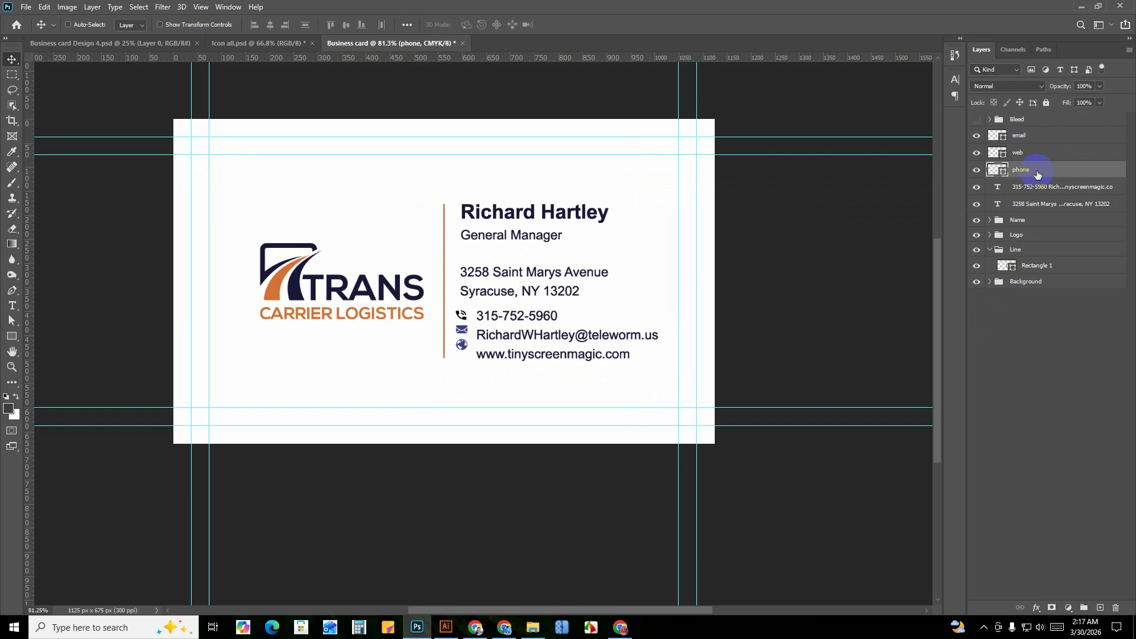
pyautogui.hotkey('ctrl', ']')
pyautogui.hotkey('ctrl', ']')
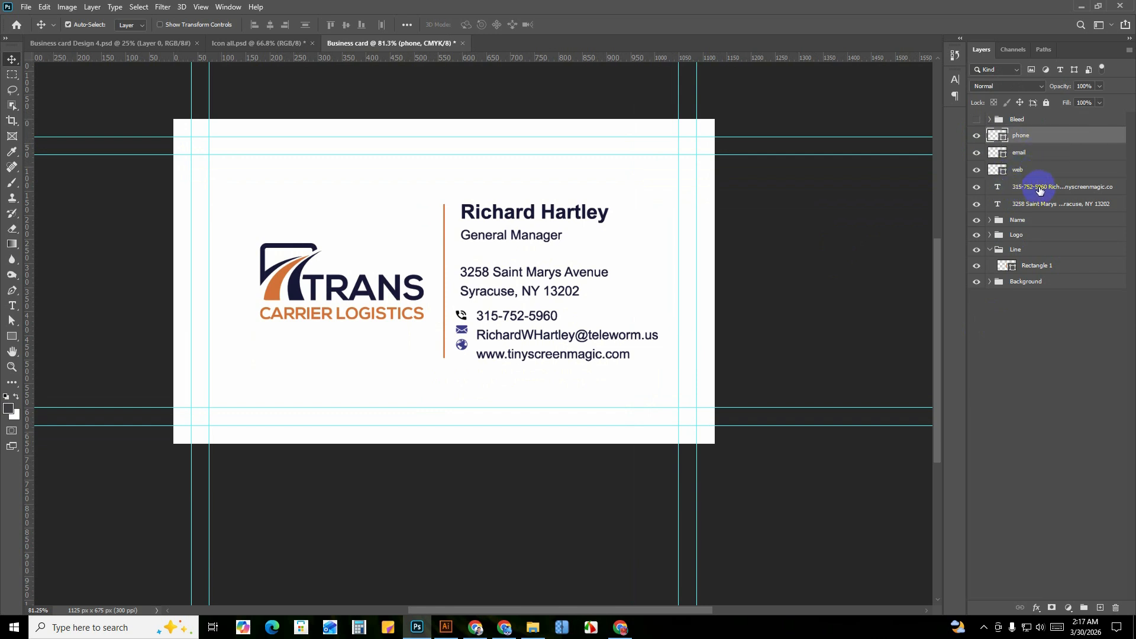
# Group the three icon layers with the contact text layer and name the group "Contact Info".
pyautogui.click(1039, 189)
pyautogui.keyDown('shift'); pyautogui.click(1030, 137); pyautogui.keyUp('shift')
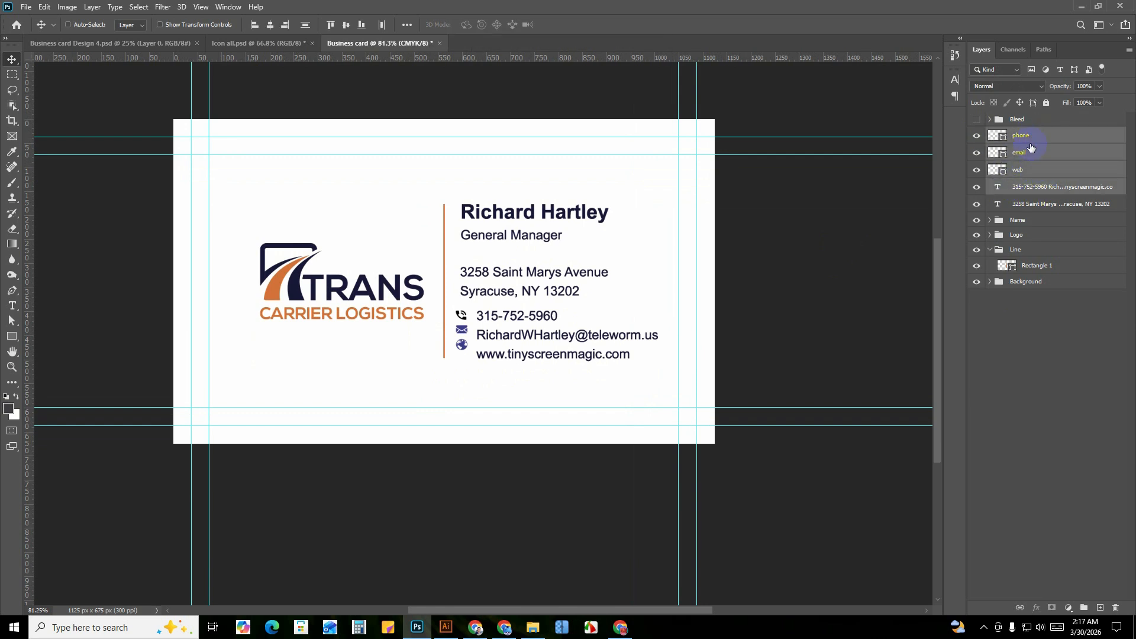
pyautogui.hotkey('ctrl', 'g')
pyautogui.click(976, 136)
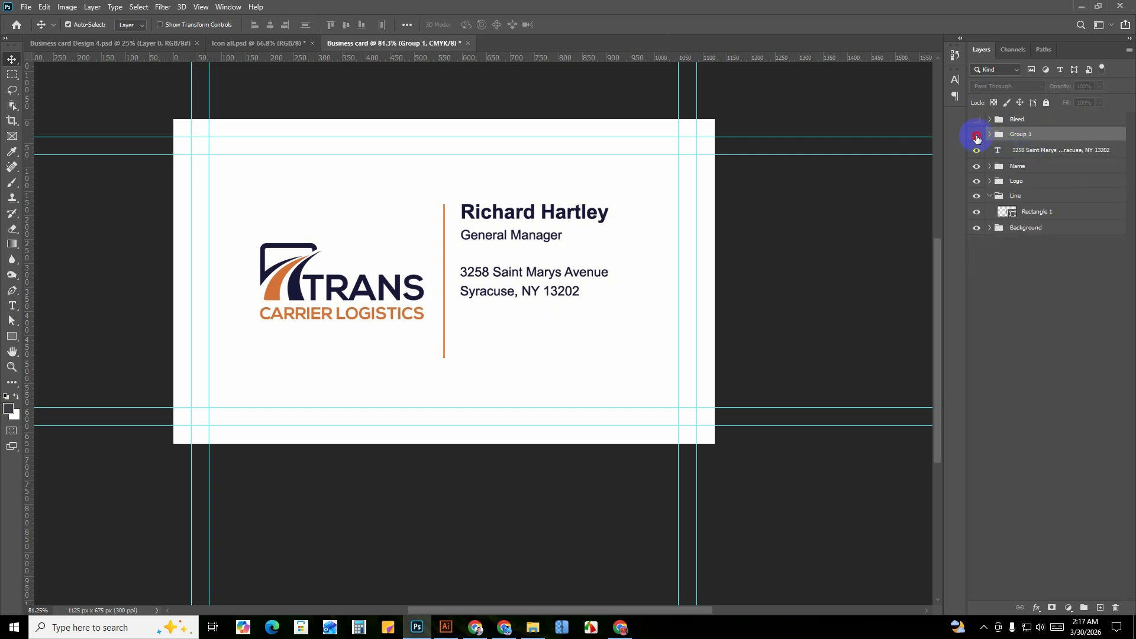
pyautogui.click(977, 136)
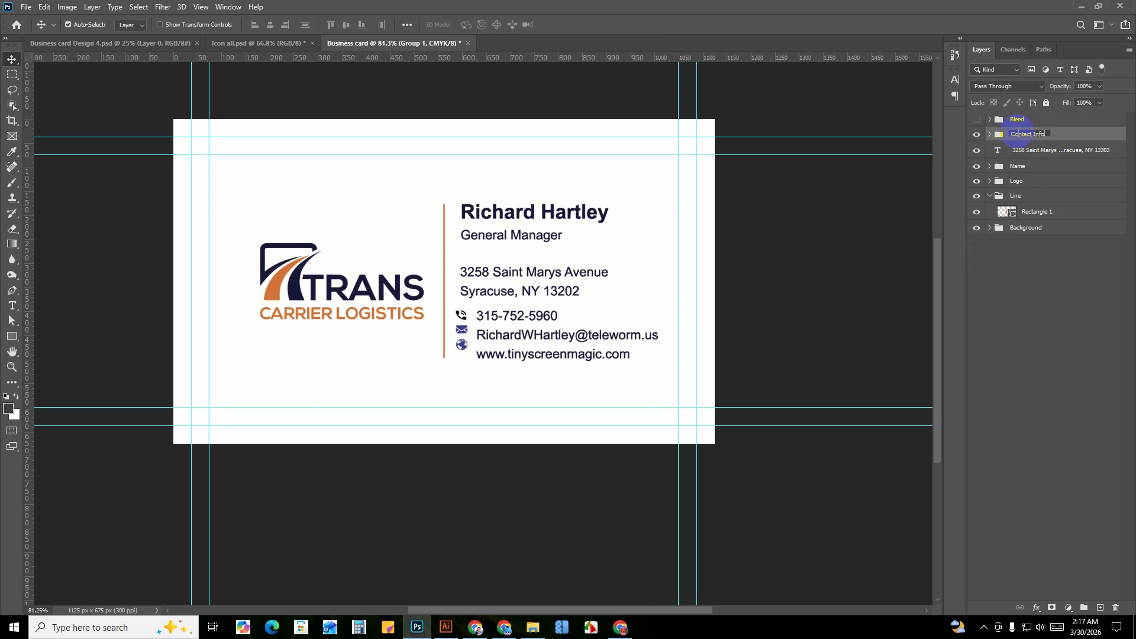
# Place the address text layer in its own group named "Address" and collapse the group.
pyautogui.click(1029, 150)
pyautogui.hotkey('ctrl', 'g')
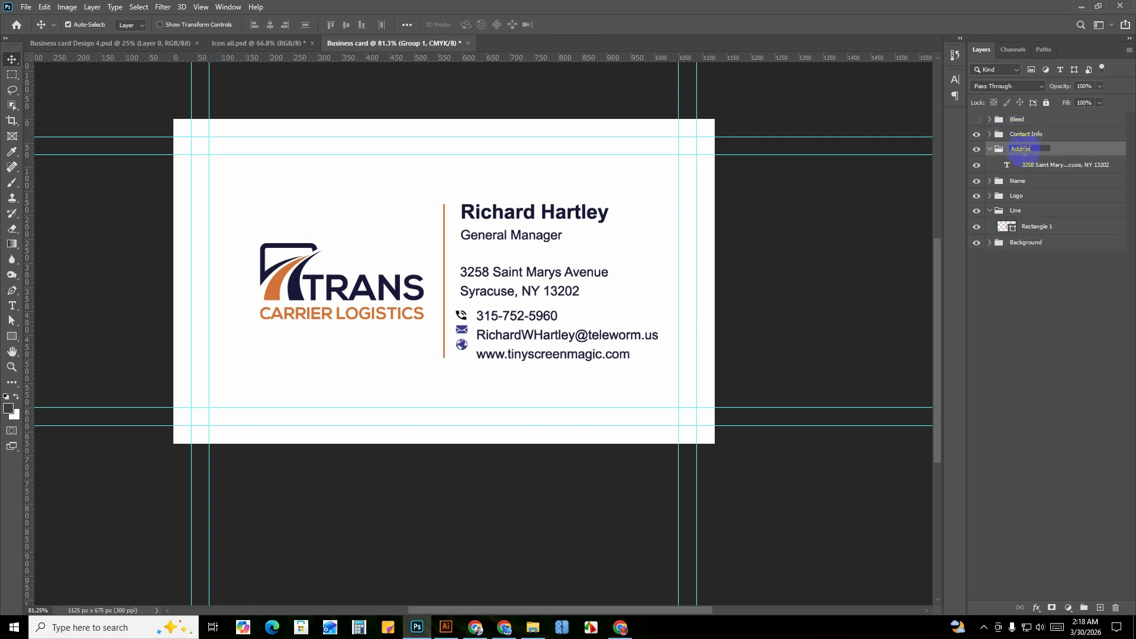
pyautogui.click(989, 149)
# Move the Logo group up the layer stack to directly above Contact Info, and collapse the Line group.
pyautogui.click(1016, 178)
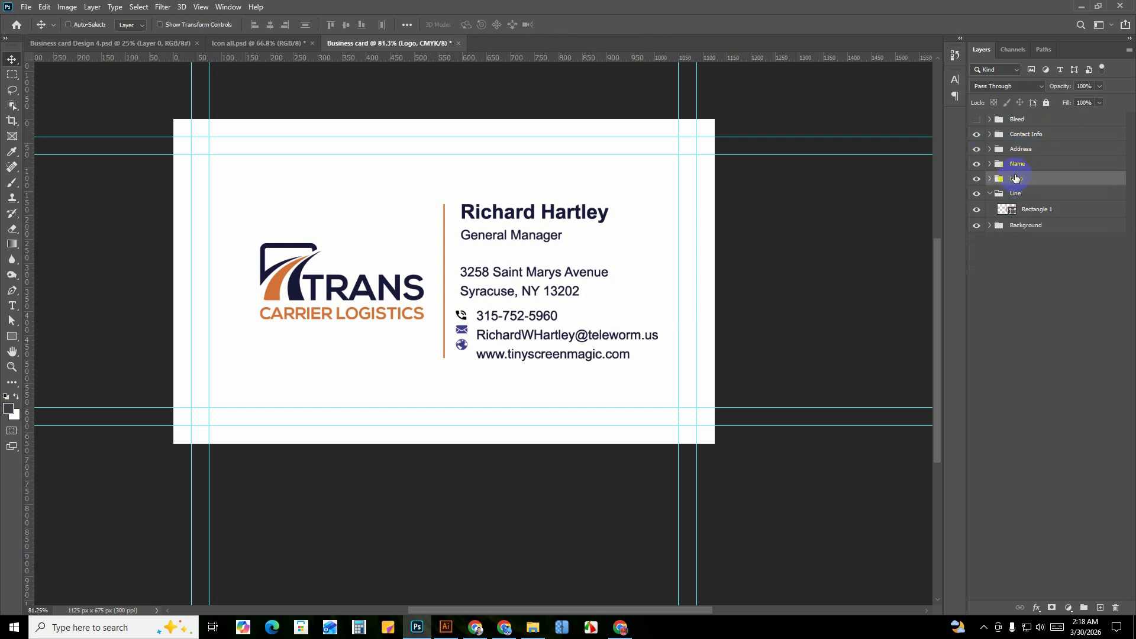
pyautogui.hotkey('ctrl', ']')
pyautogui.hotkey('ctrl', ']')
pyautogui.hotkey('ctrl', ']')
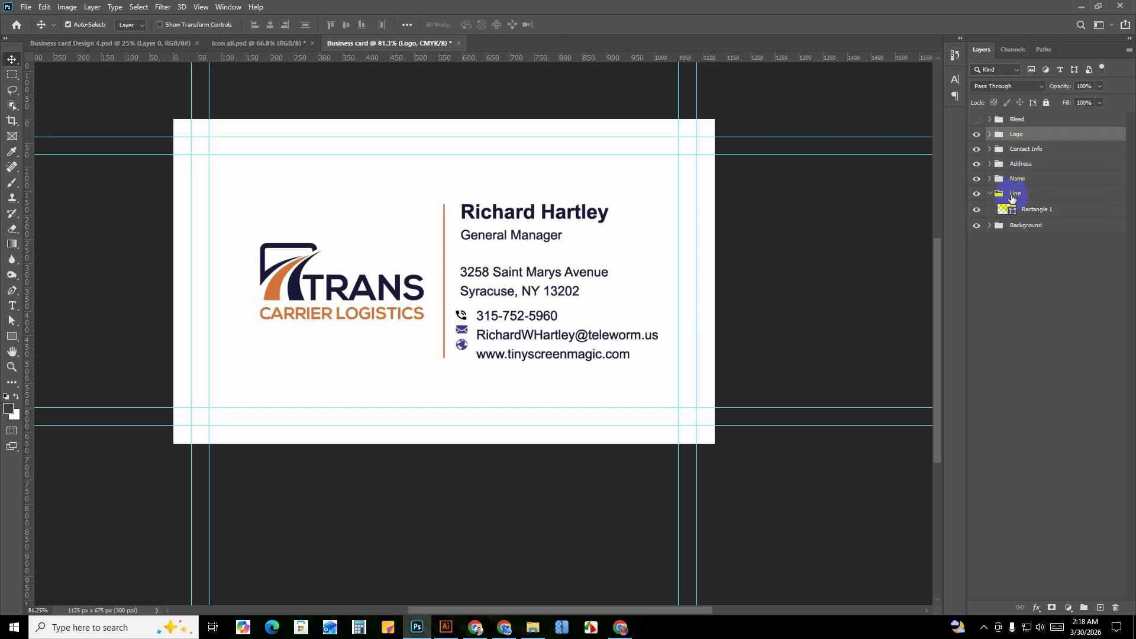
pyautogui.click(1020, 196)
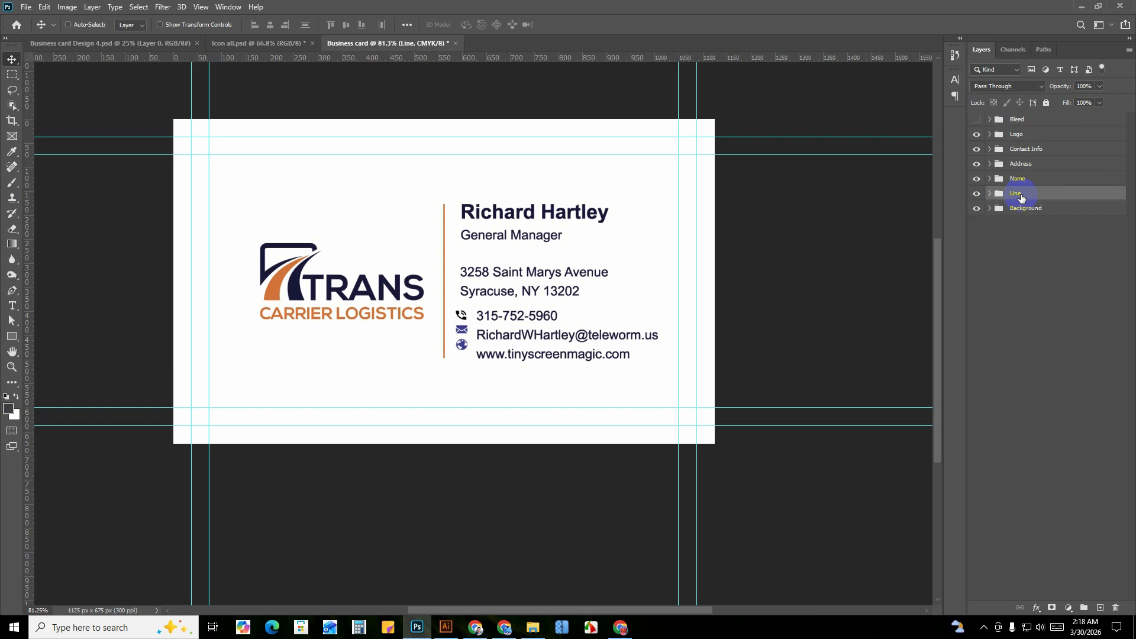
# Reorder the layer groups so that Line, Name and Address follow in that order between Logo and Contact Info.
pyautogui.hotkey('ctrl', ']')
pyautogui.hotkey('ctrl', ']')
pyautogui.hotkey('ctrl', ']')
pyautogui.click(1020, 196)
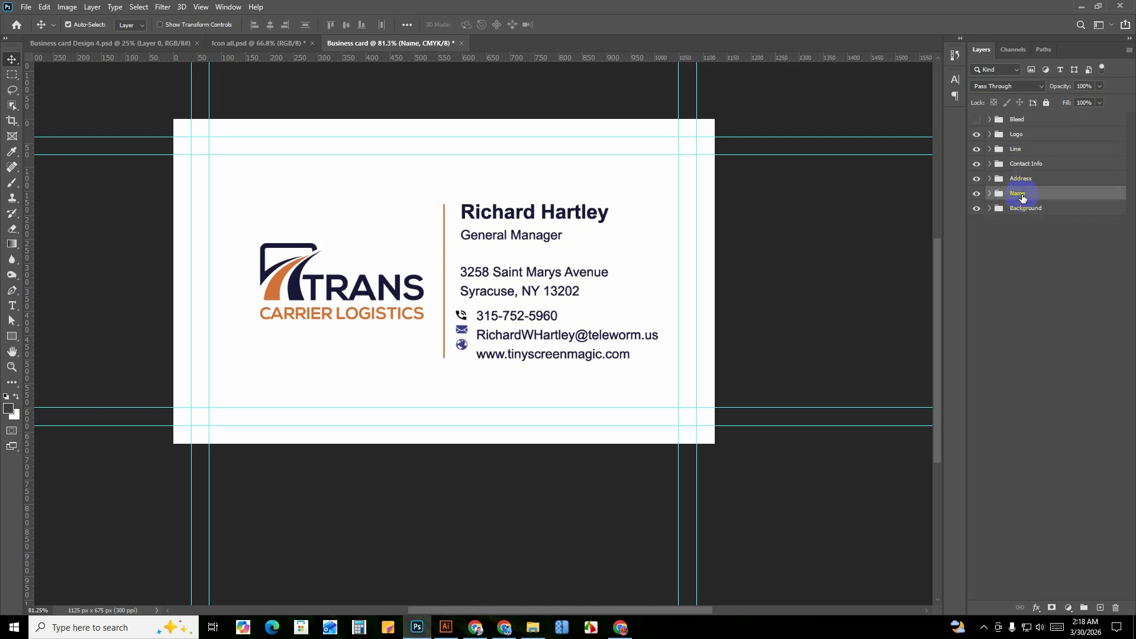
pyautogui.hotkey('ctrl', ']')
pyautogui.hotkey('ctrl', ']')
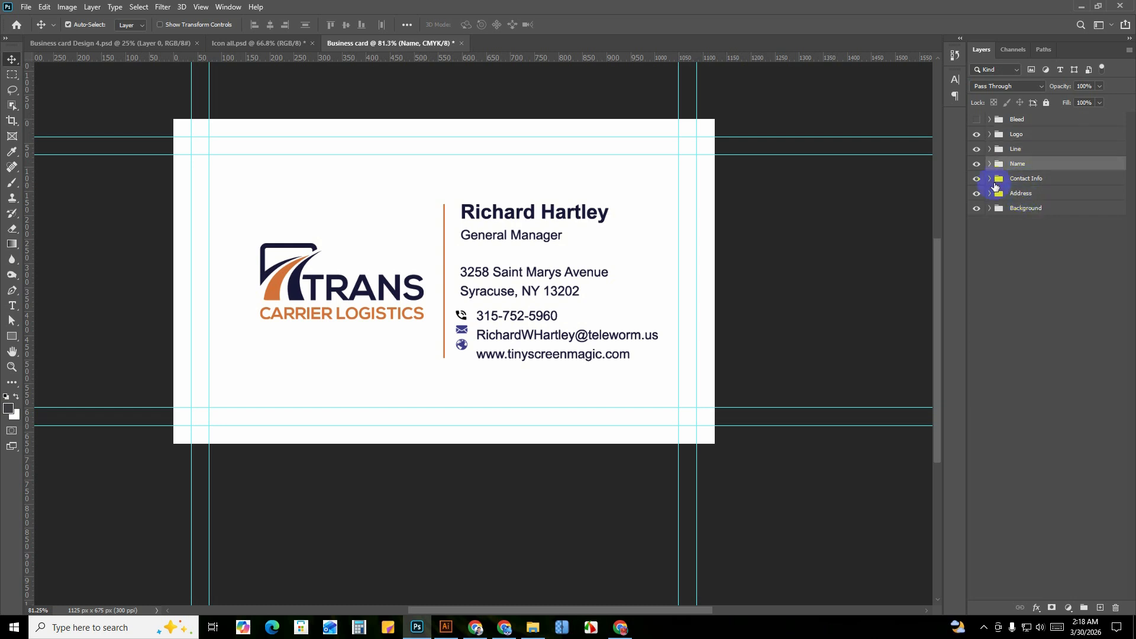
pyautogui.click(1039, 194)
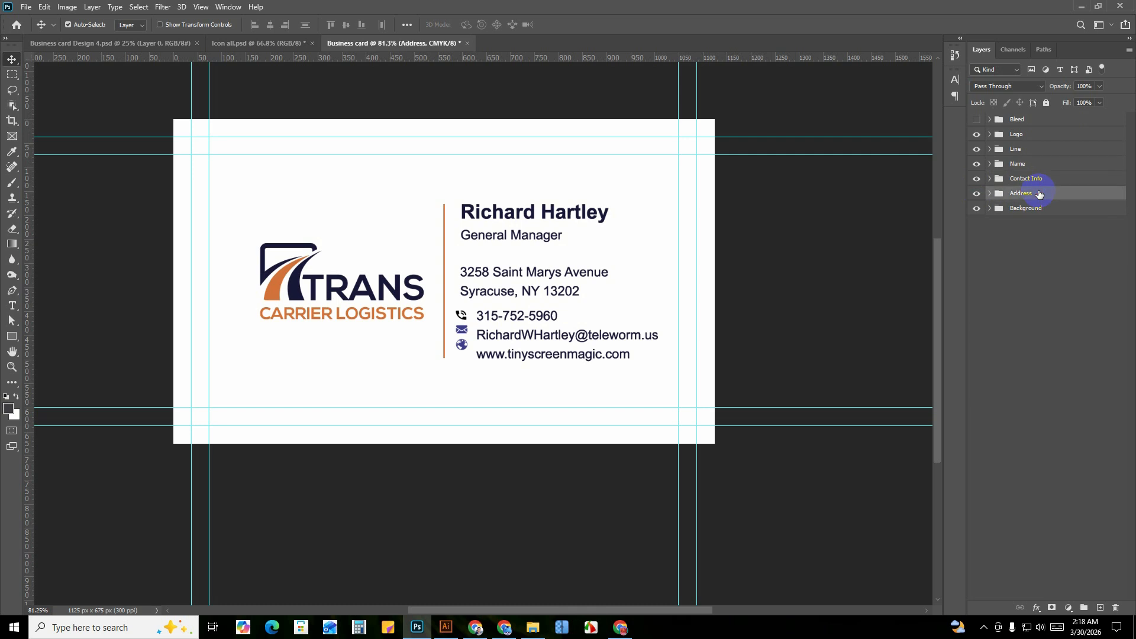
pyautogui.hotkey('ctrl', ']')
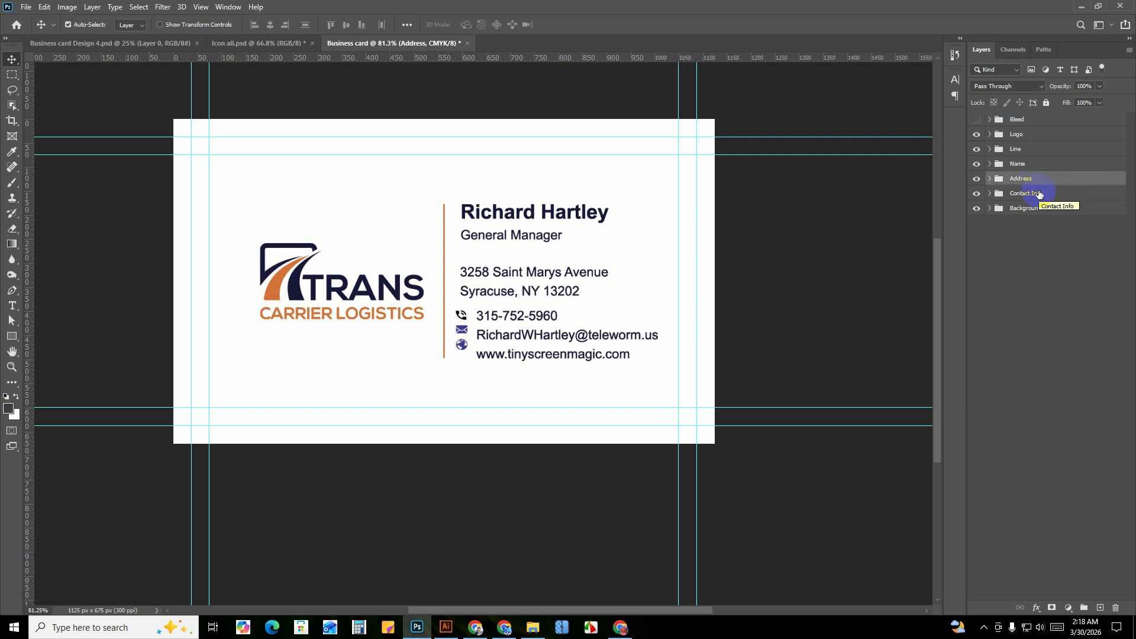
# Move the globe icon down so it is level with the web address line.
pyautogui.scroll(-4, 675, 228)
pyautogui.moveTo(528, 283); pyautogui.dragTo(490, 302)
pyautogui.click(1109, 270)
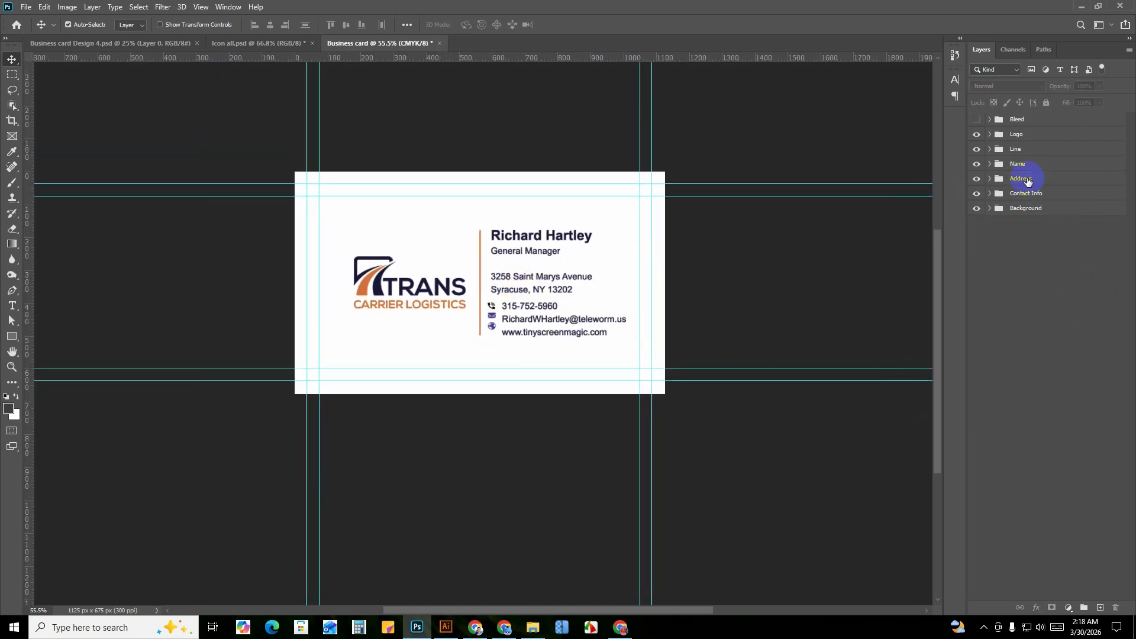
pyautogui.scroll(5, 573, 237)
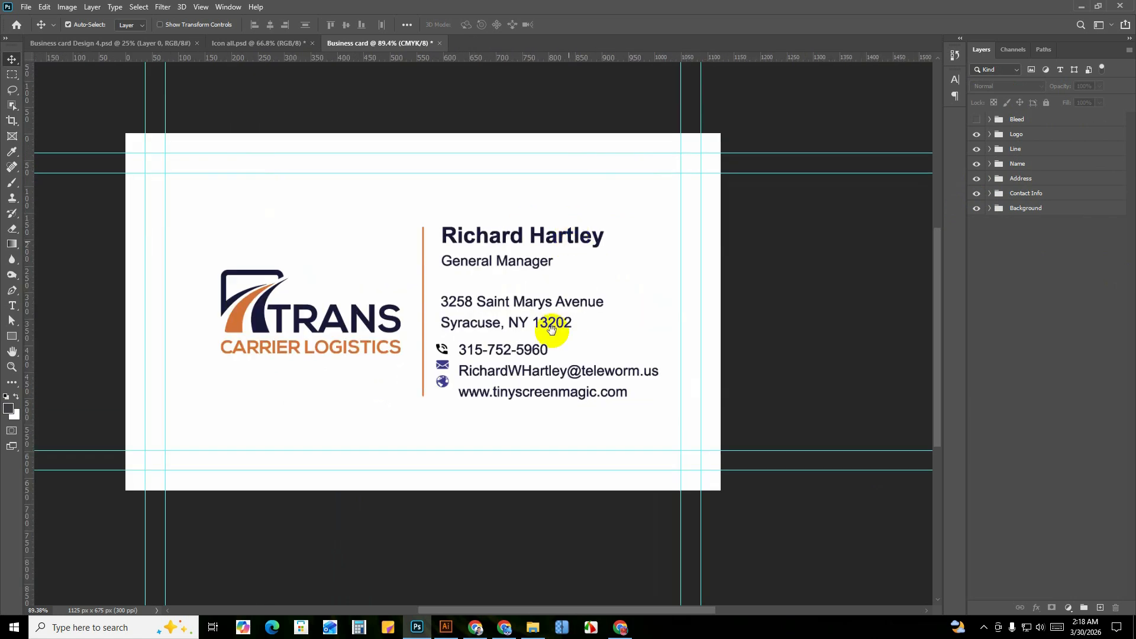
pyautogui.moveTo(550, 322); pyautogui.dragTo(553, 300)
pyautogui.scroll(5, 506, 307)
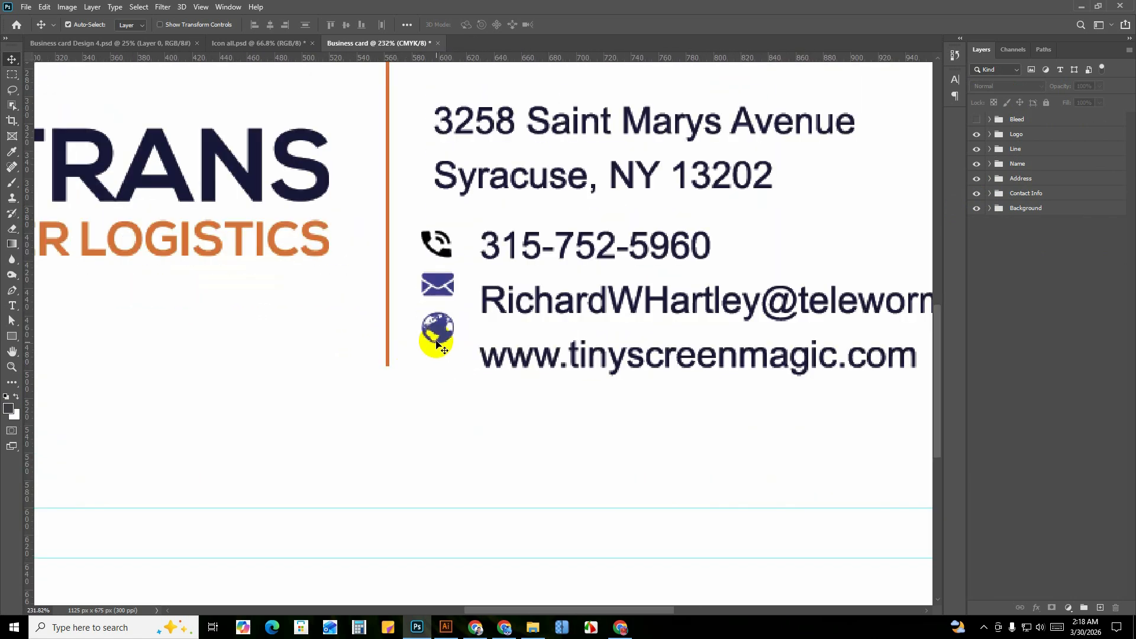
pyautogui.moveTo(445, 328); pyautogui.dragTo(443, 375)
pyautogui.scroll(2, 445, 331)
pyautogui.scroll(-4, 544, 381)
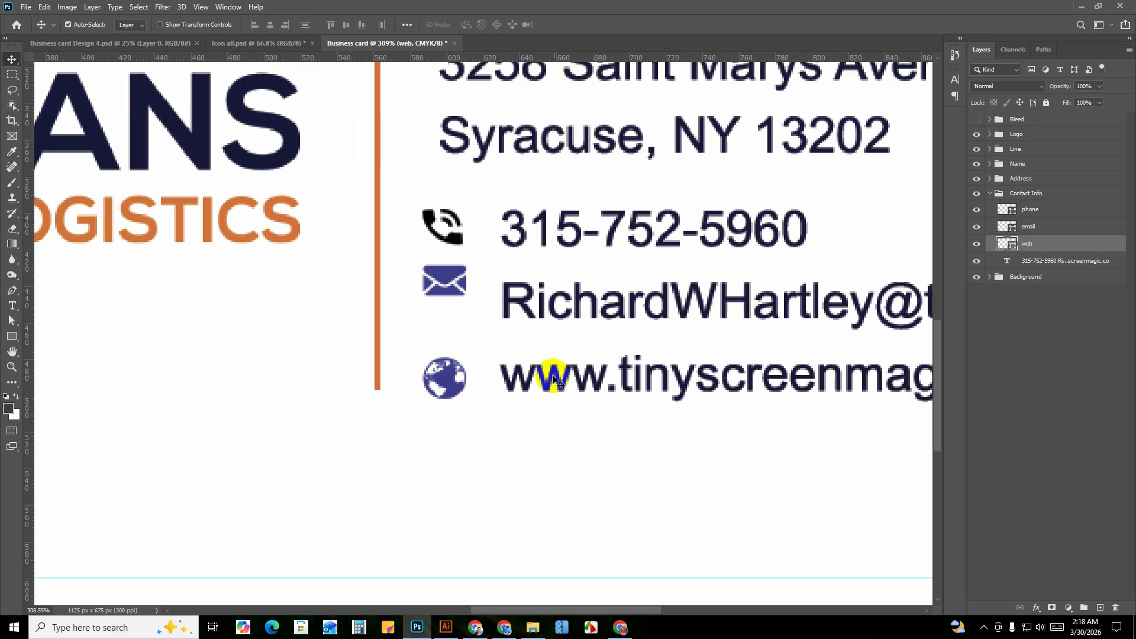
# Shift the contact text about 7 px left toward the icons and lower the envelope icon about 11 px, midway between the phone and globe icons.
pyautogui.scroll(3, 544, 382)
pyautogui.moveTo(548, 376); pyautogui.dragTo(533, 372)
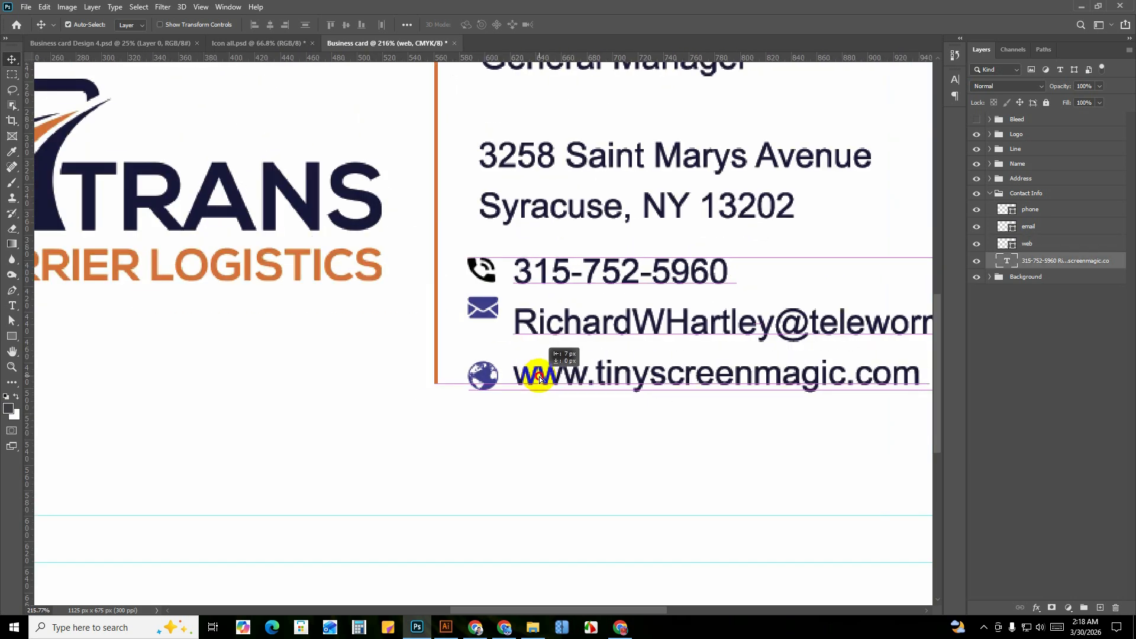
pyautogui.scroll(1, 493, 314)
pyautogui.moveTo(483, 309); pyautogui.dragTo(483, 317)
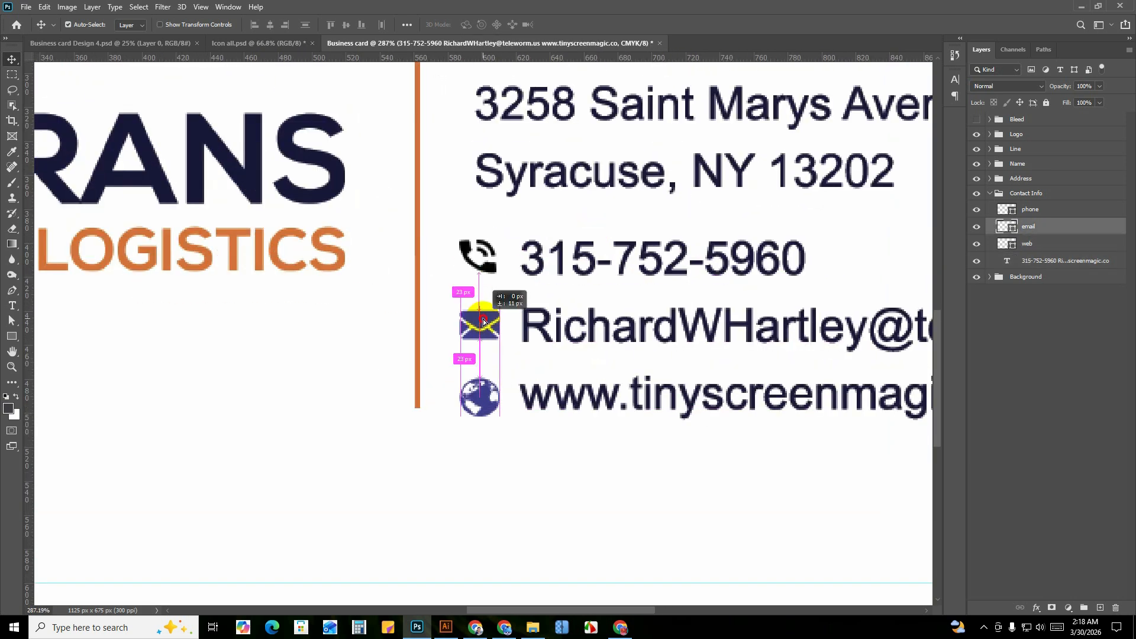
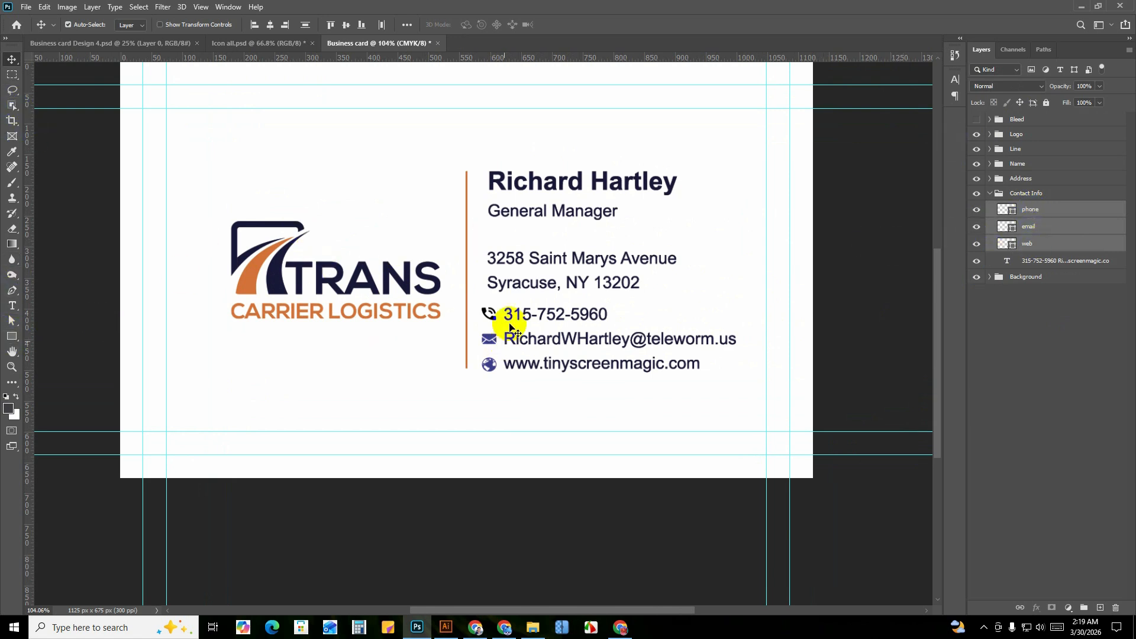
# Recolor the phone icon with the orange f36c21 sampled from the logo.
pyautogui.click(1099, 305)
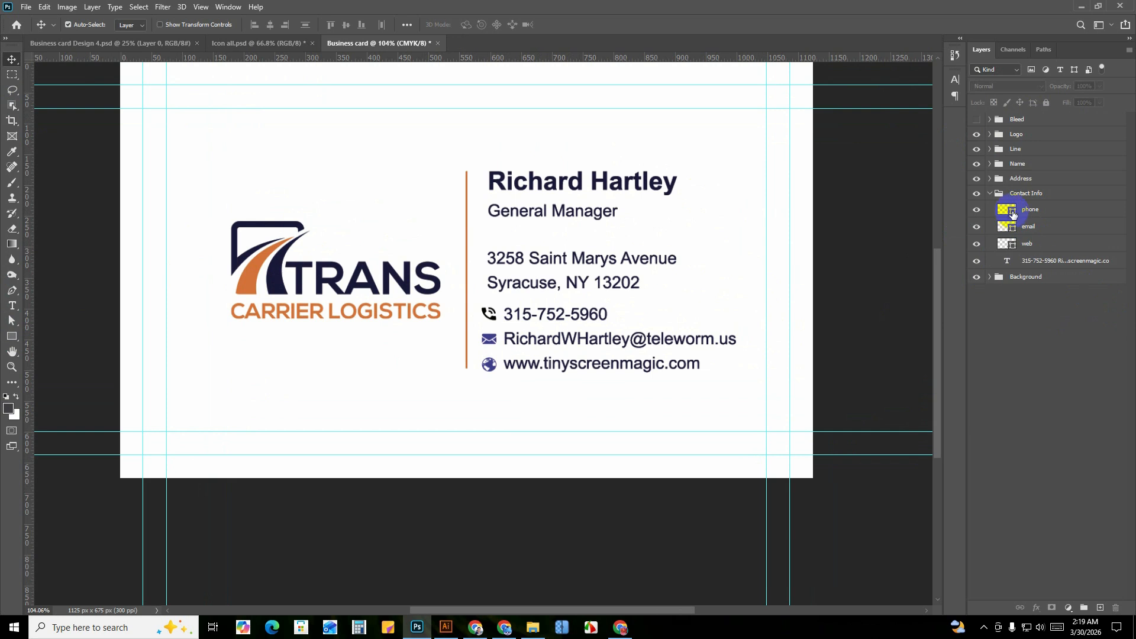
pyautogui.doubleClick(1007, 210)
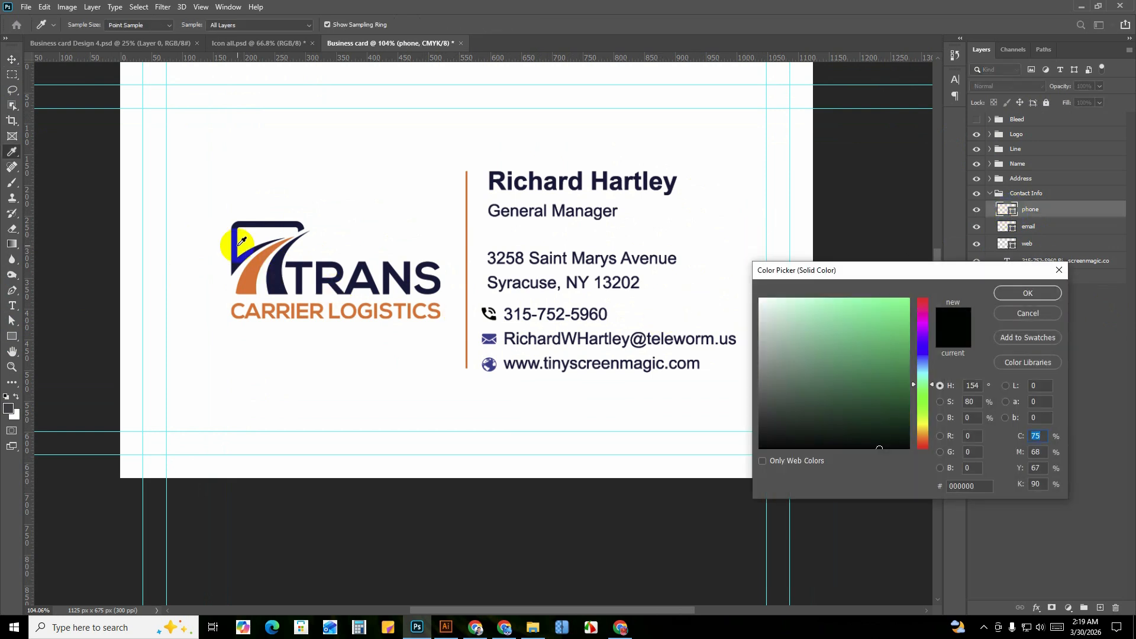
pyautogui.click(258, 262)
pyautogui.click(1044, 293)
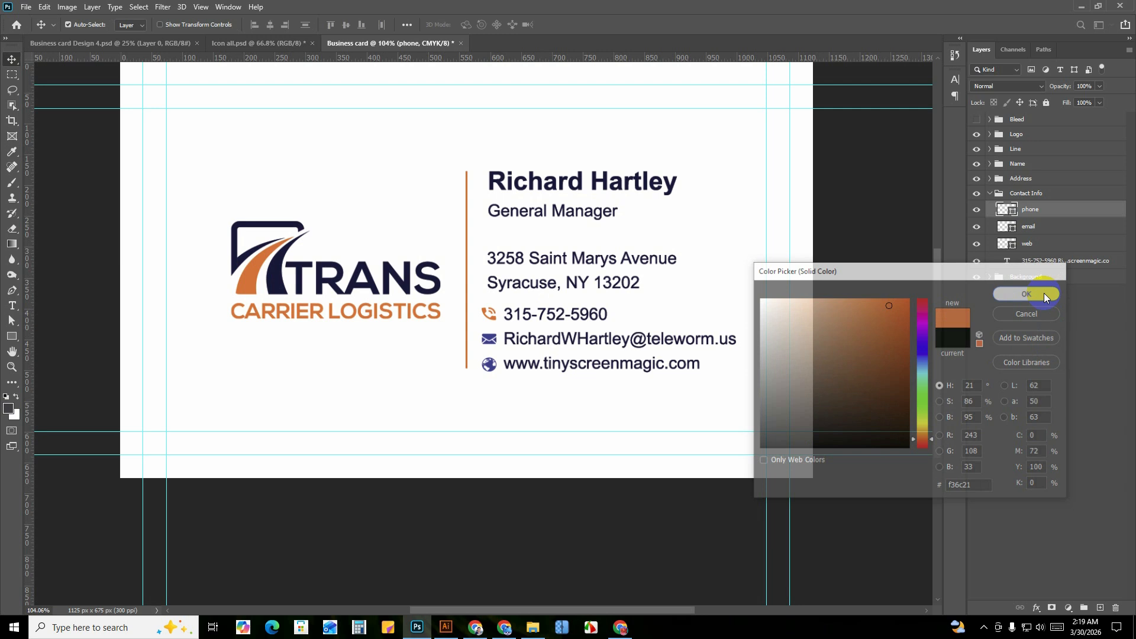
pyautogui.doubleClick(1011, 228)
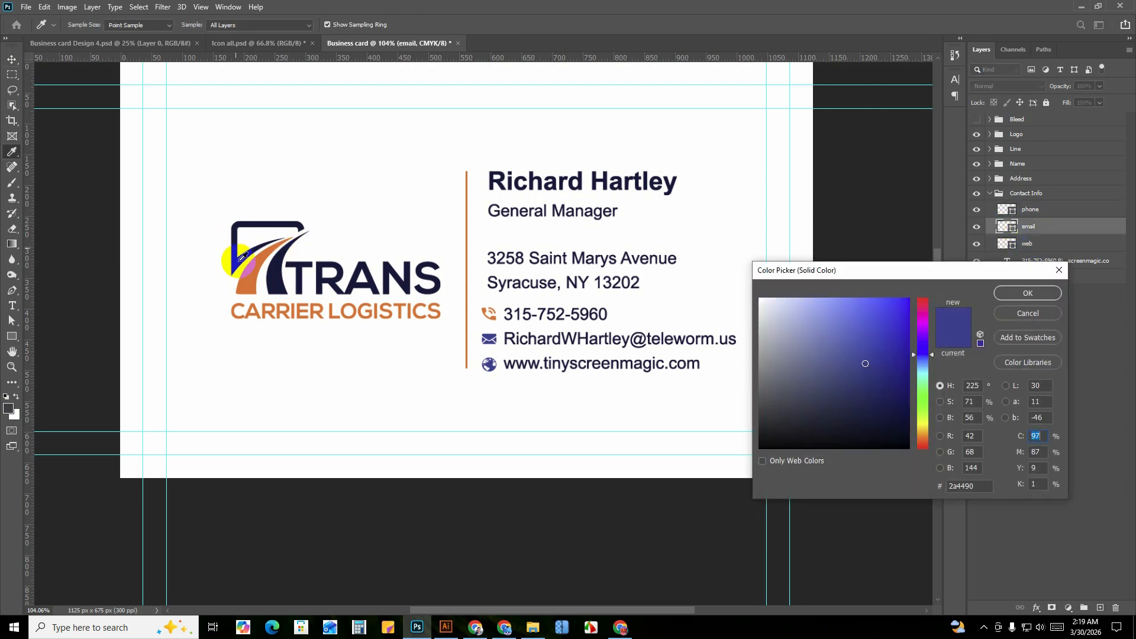
pyautogui.click(251, 270)
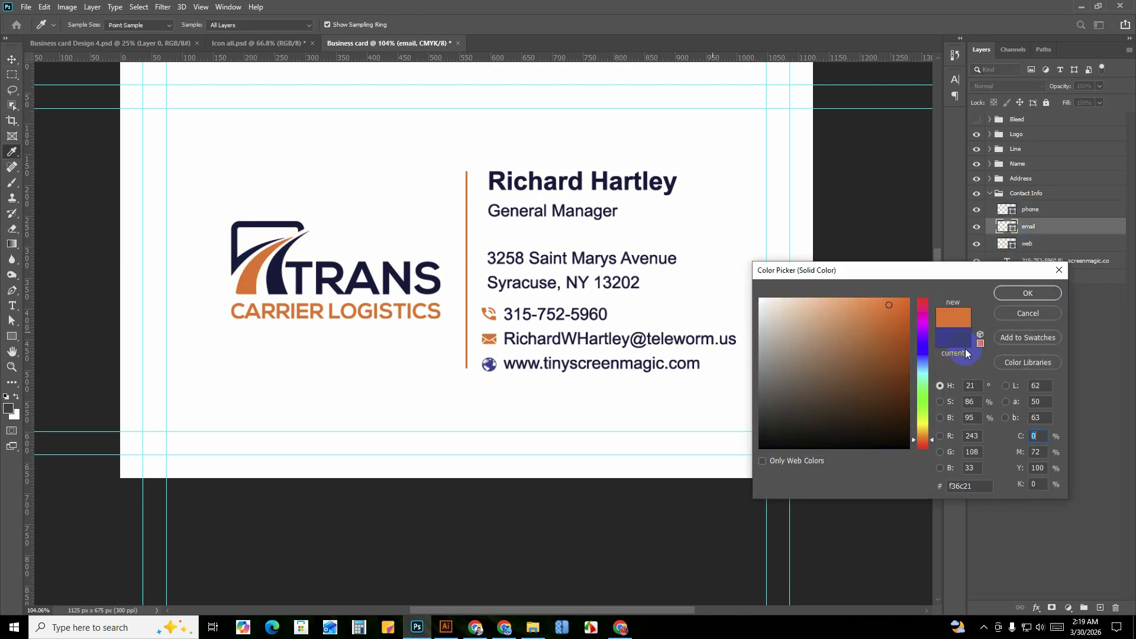
pyautogui.click(1012, 315)
# Fill the phone, email and web icon shapes together with the logo's dark navy, 0e1537.
pyautogui.click(1027, 245)
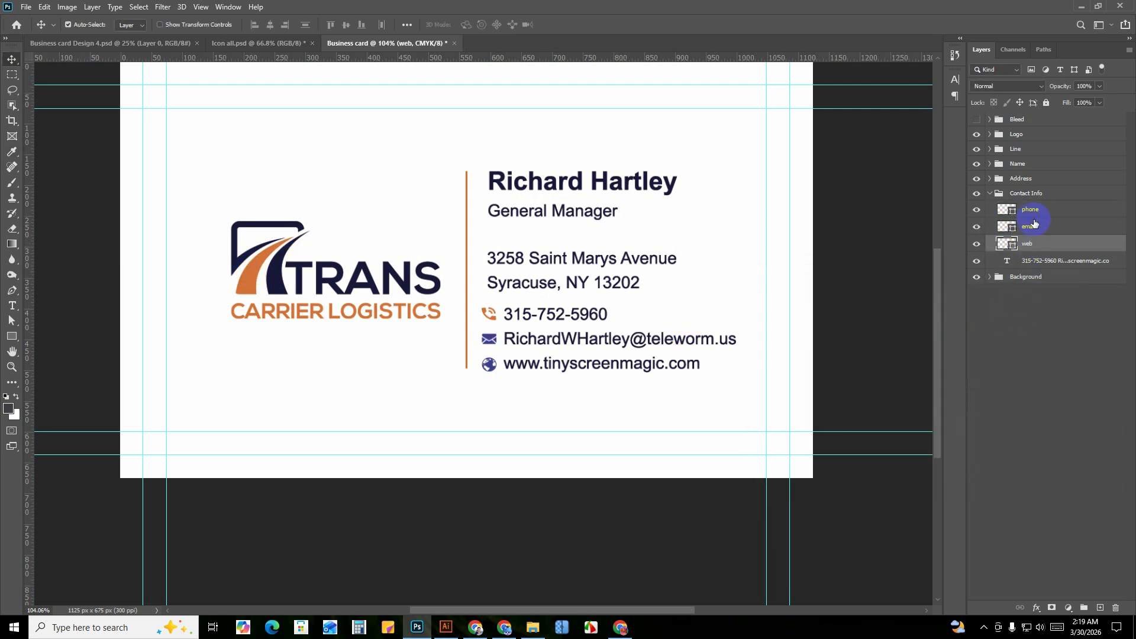
pyautogui.keyDown('shift'); pyautogui.click(1034, 217); pyautogui.keyUp('shift')
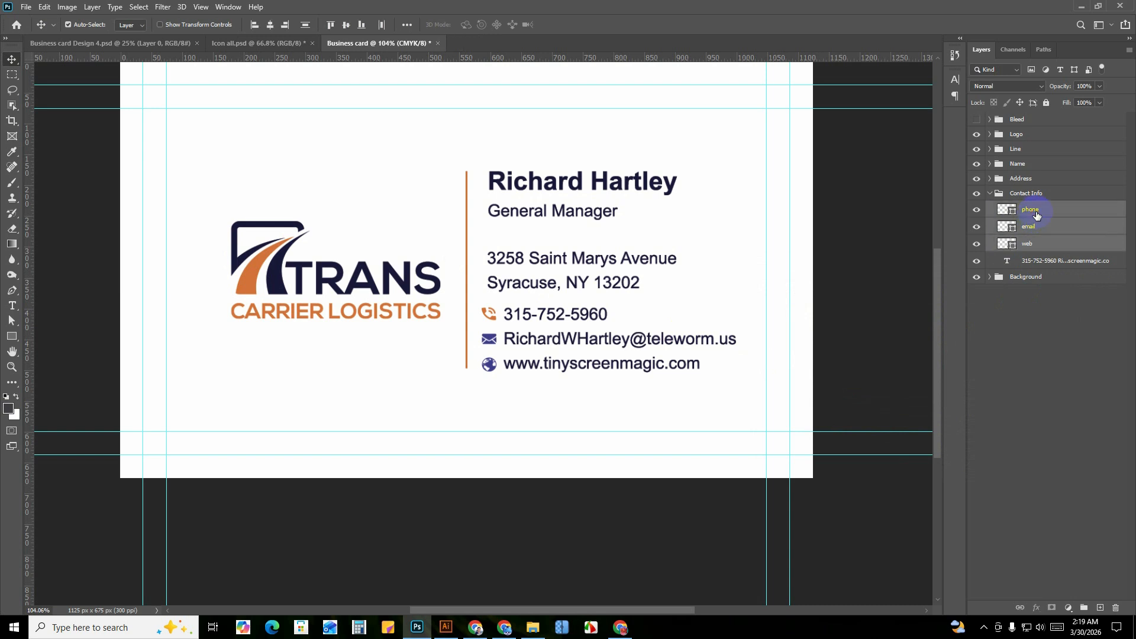
pyautogui.click(10, 342)
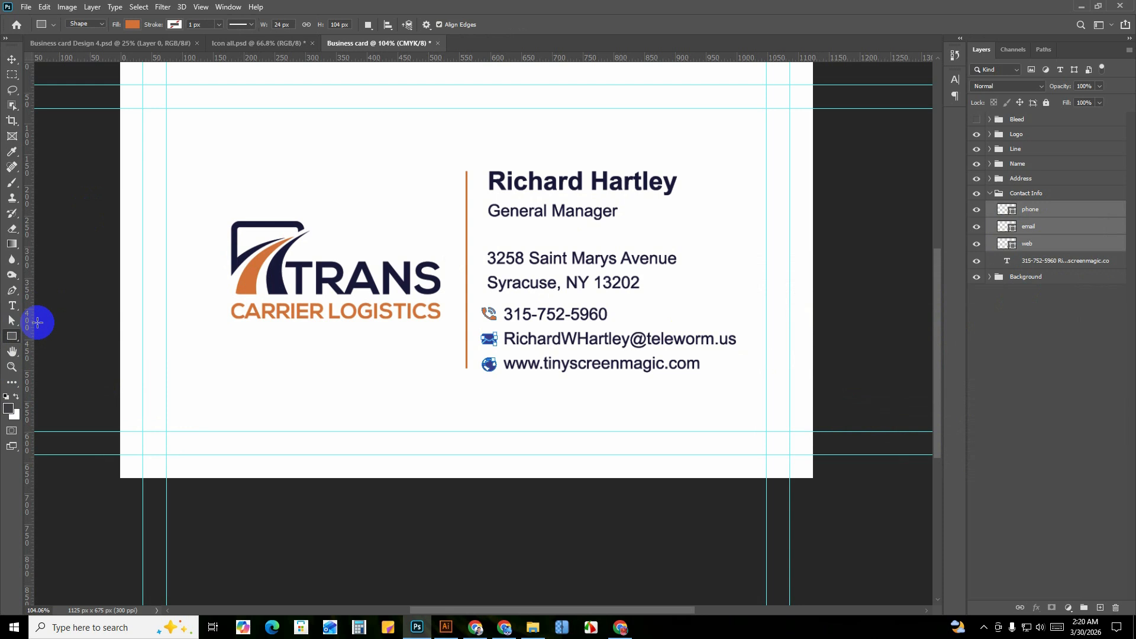
pyautogui.click(132, 26)
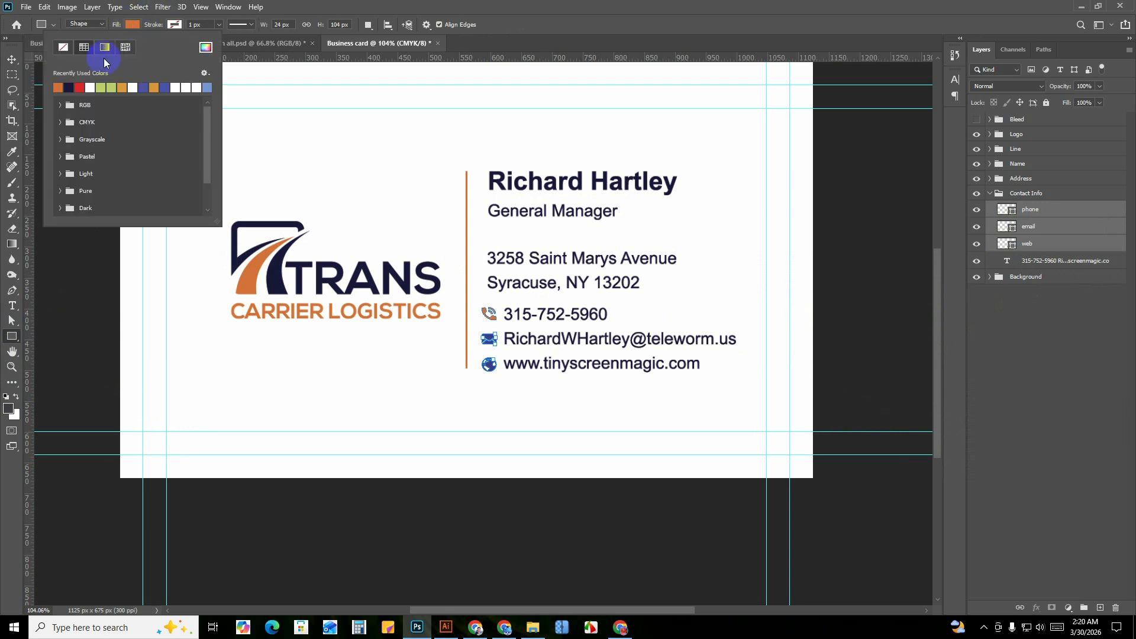
pyautogui.click(204, 49)
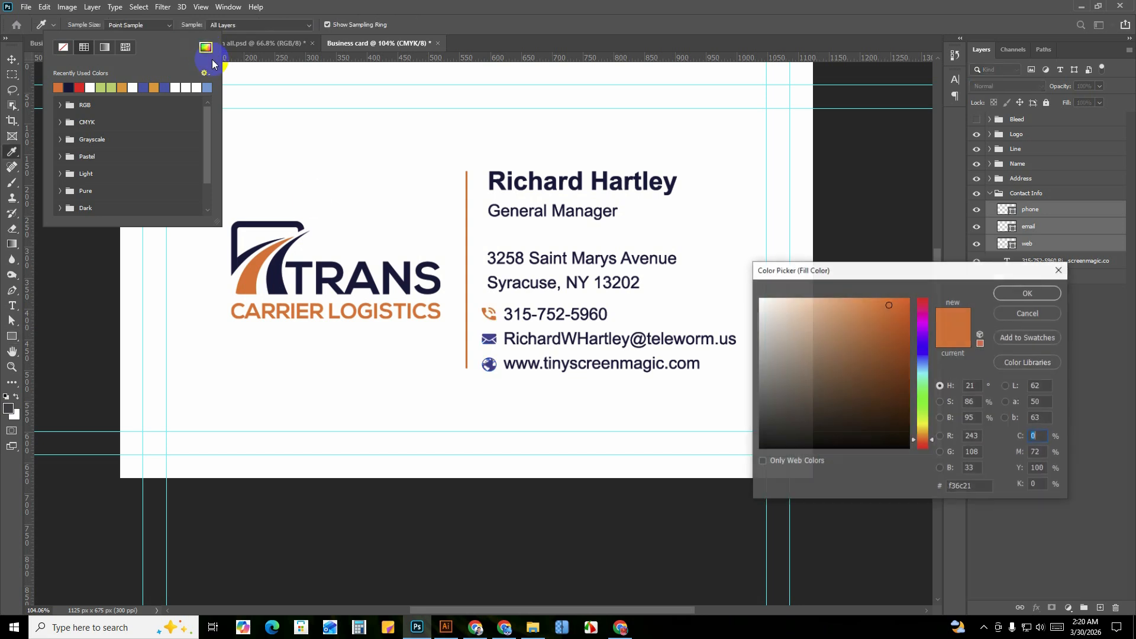
pyautogui.click(281, 272)
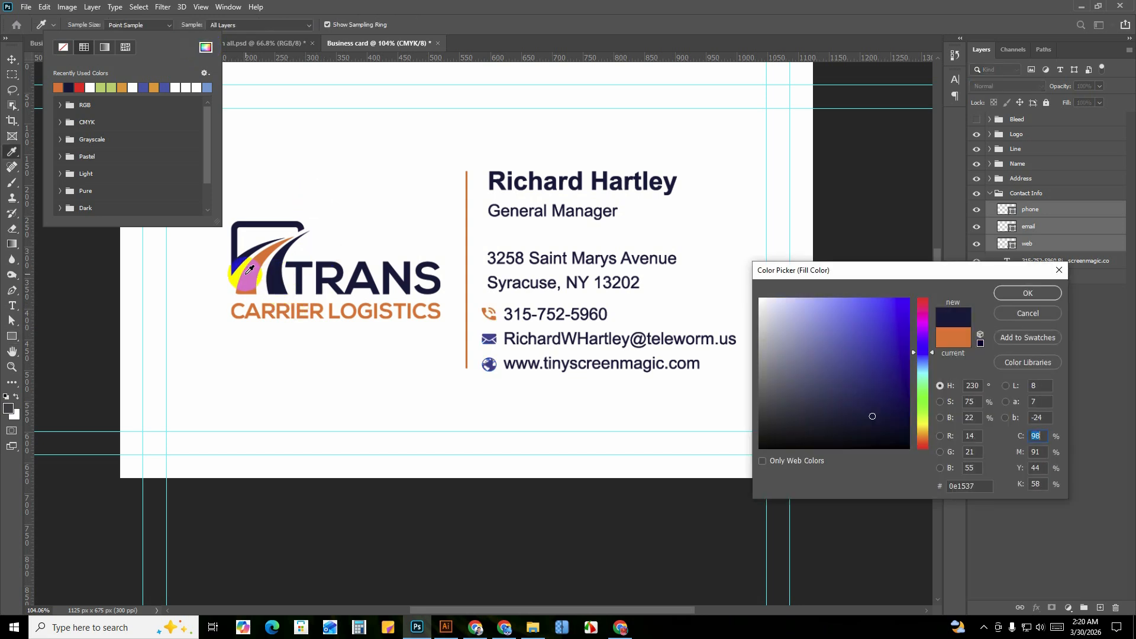
pyautogui.click(258, 267)
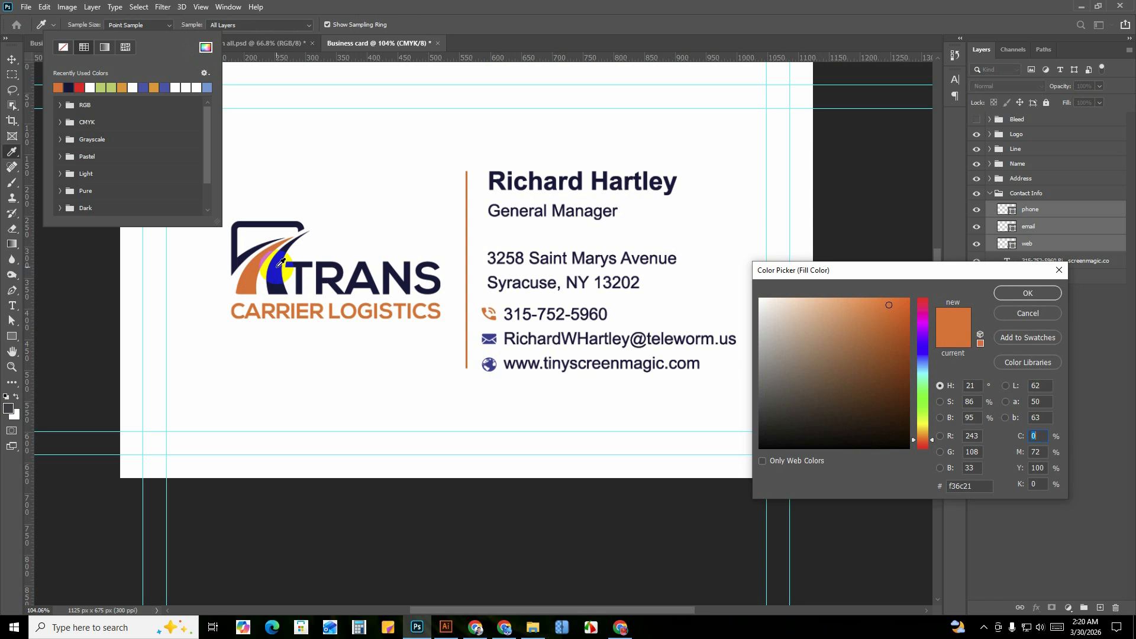
pyautogui.click(279, 263)
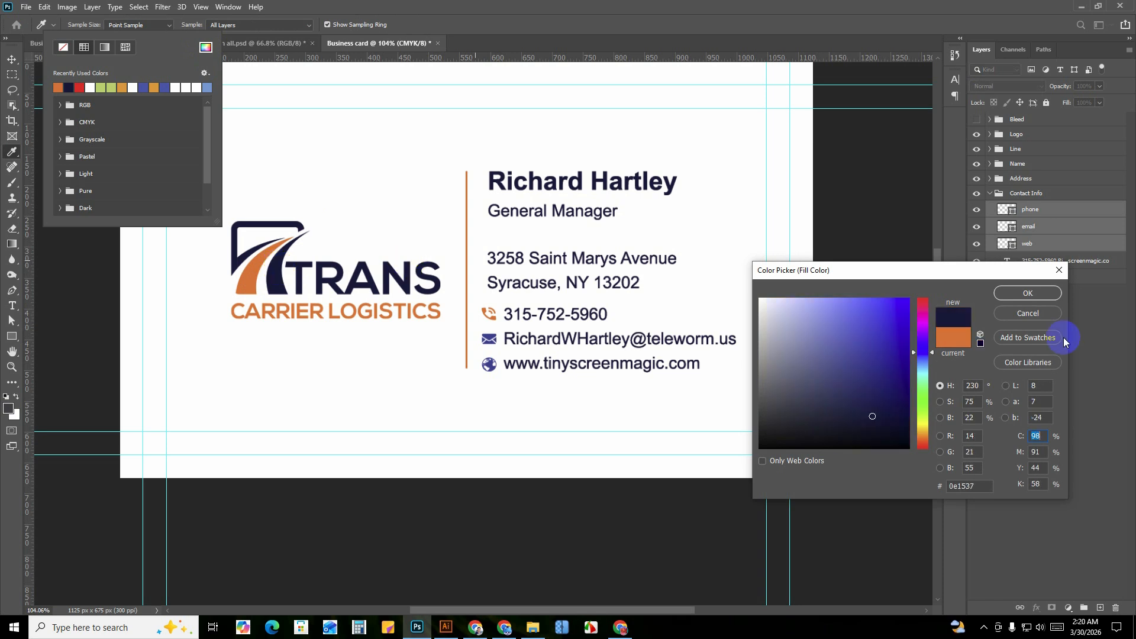
pyautogui.click(1028, 293)
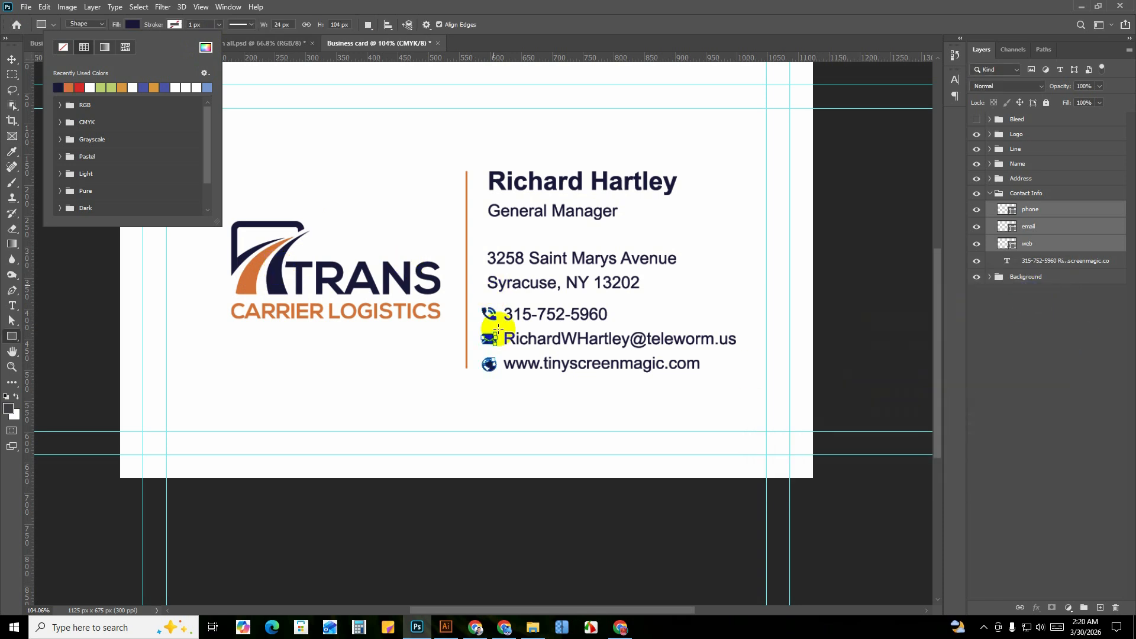
pyautogui.click(6, 61)
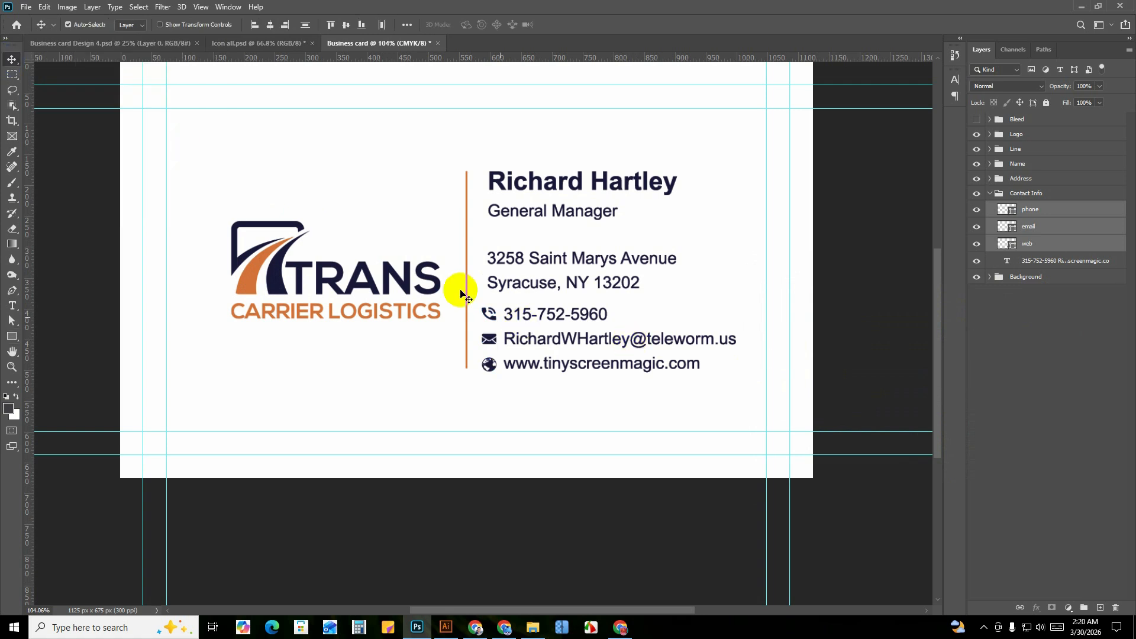
# Collapse the Contact Info group, and hide and show it again to check what it contains.
pyautogui.click(1000, 196)
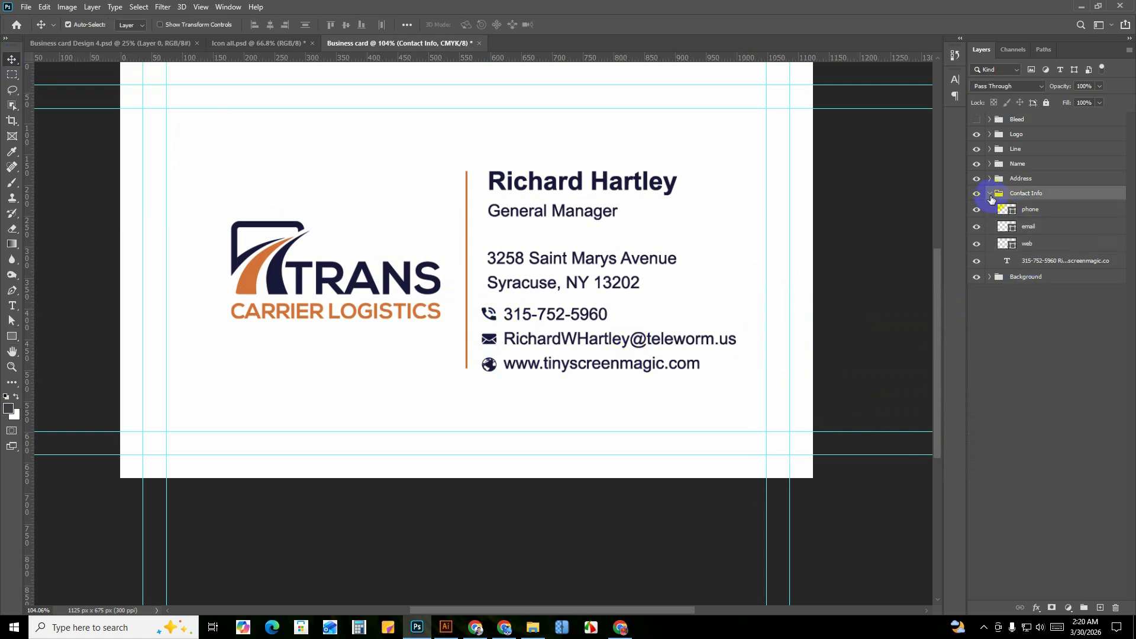
pyautogui.click(990, 195)
pyautogui.scroll(3, 507, 312)
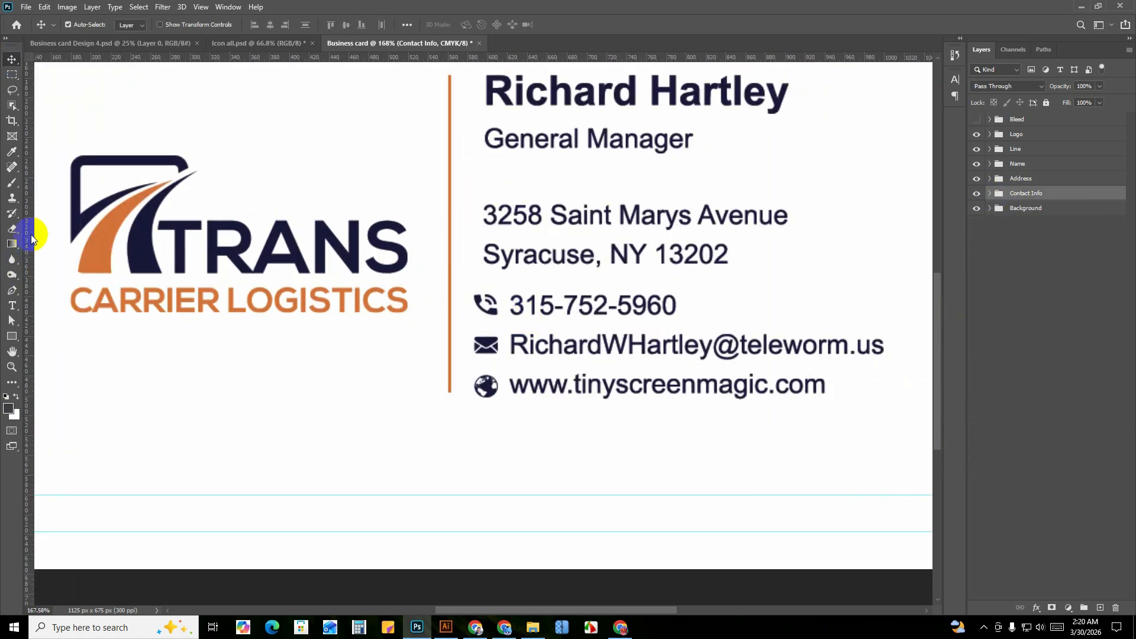
pyautogui.moveTo(32, 238); pyautogui.dragTo(7, 241)
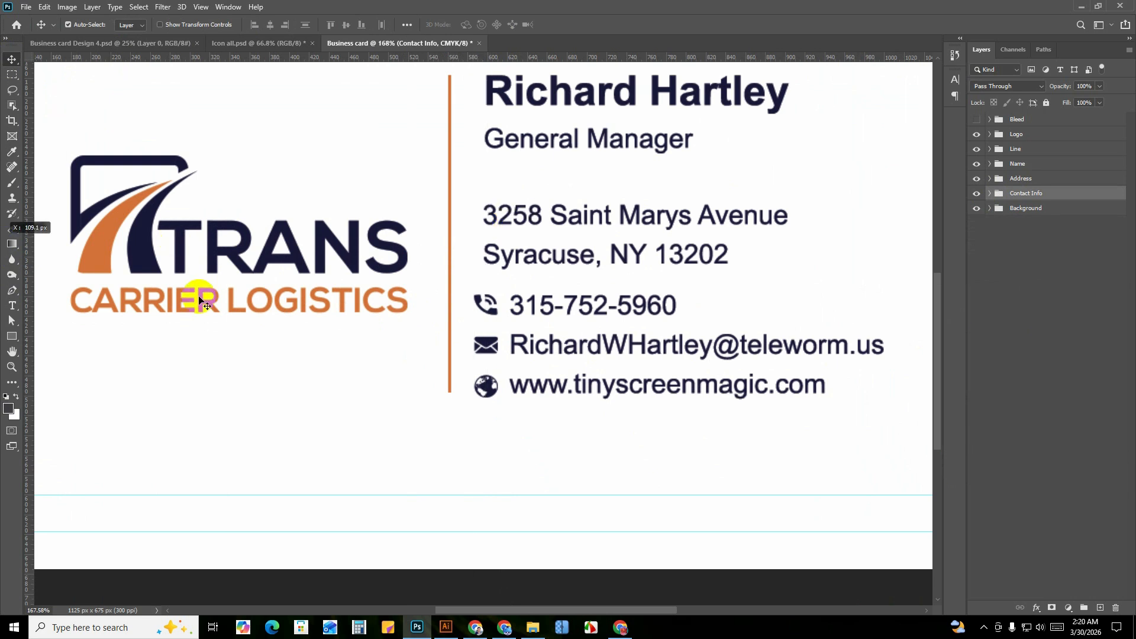
pyautogui.scroll(-4, 418, 308)
pyautogui.click(977, 194)
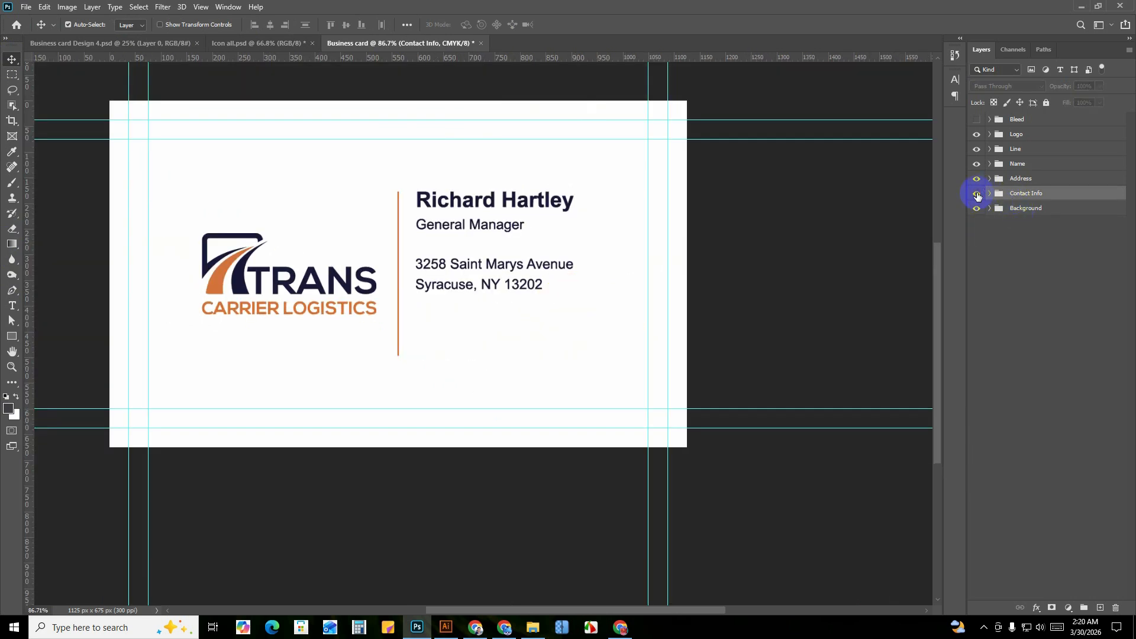
pyautogui.click(977, 194)
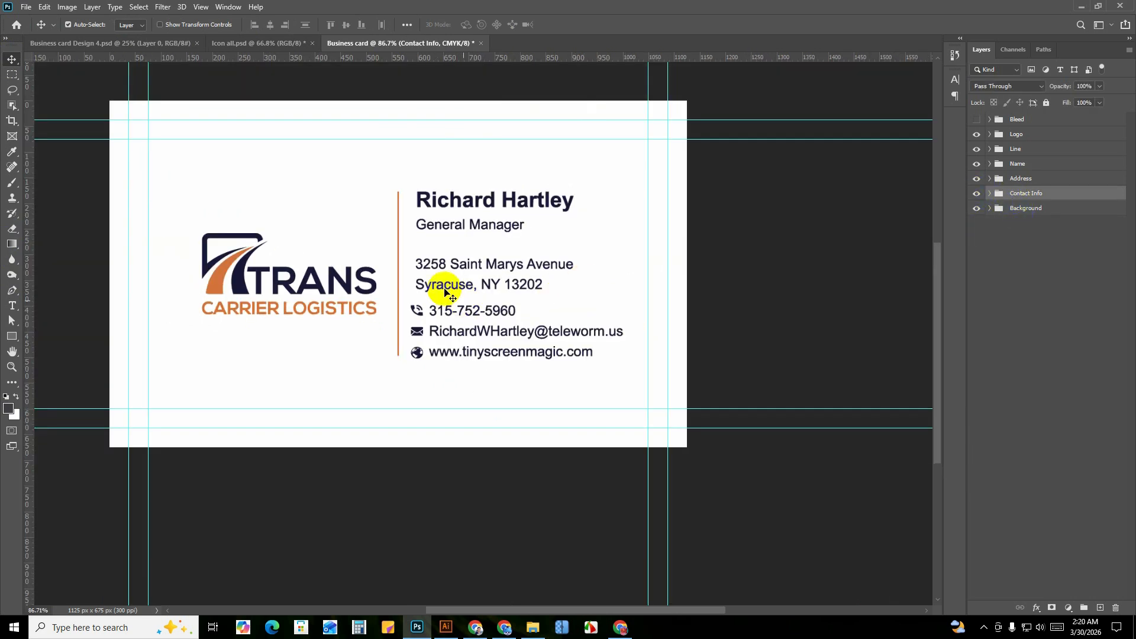
# Align the Contact Info group's left edge with the address text, using a selection loaded from the address layer.
pyautogui.click(989, 179)
pyautogui.keyDown('ctrl'); pyautogui.click(1008, 196); pyautogui.keyUp('ctrl')
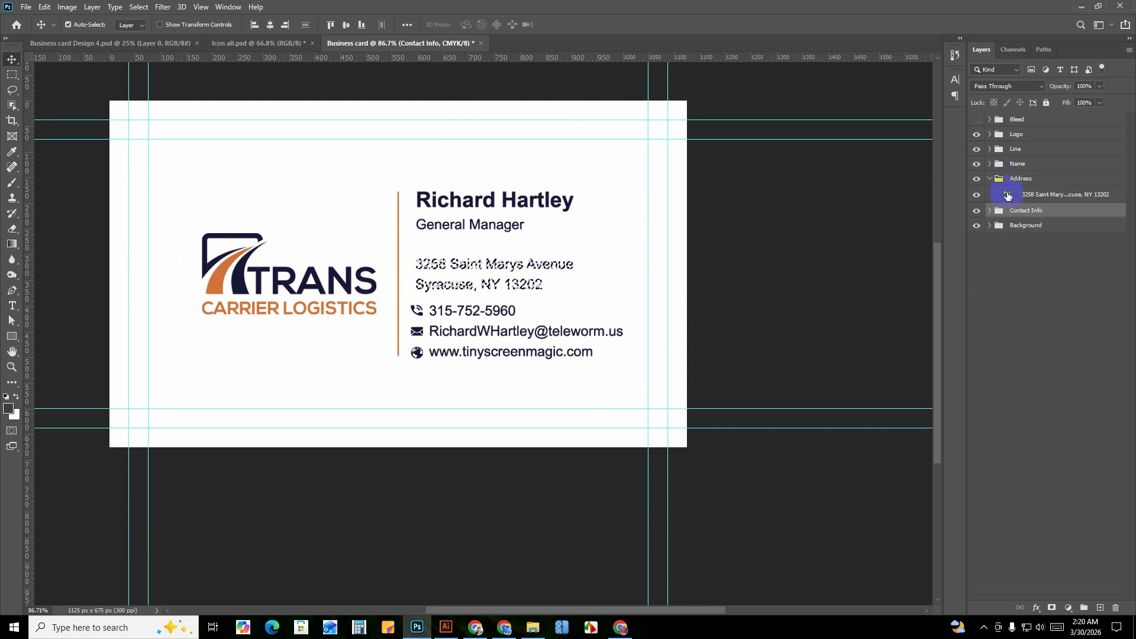
pyautogui.keyDown('ctrl'); pyautogui.click(487, 216); pyautogui.keyUp('ctrl')
pyautogui.hotkey('ctrl', 'd')
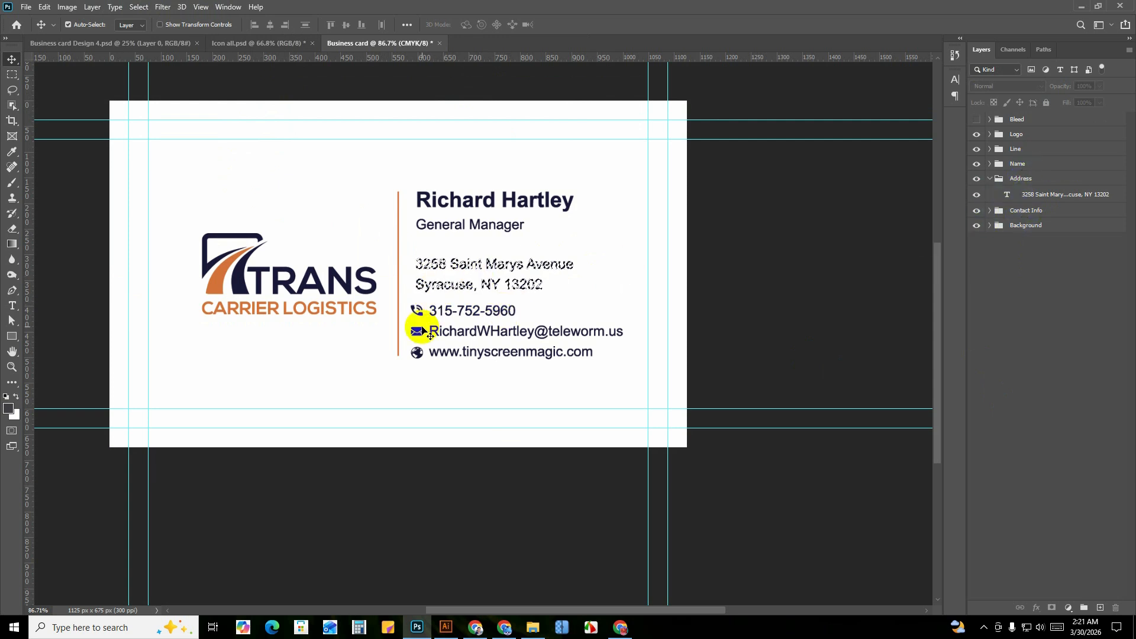
pyautogui.scroll(1, 421, 330)
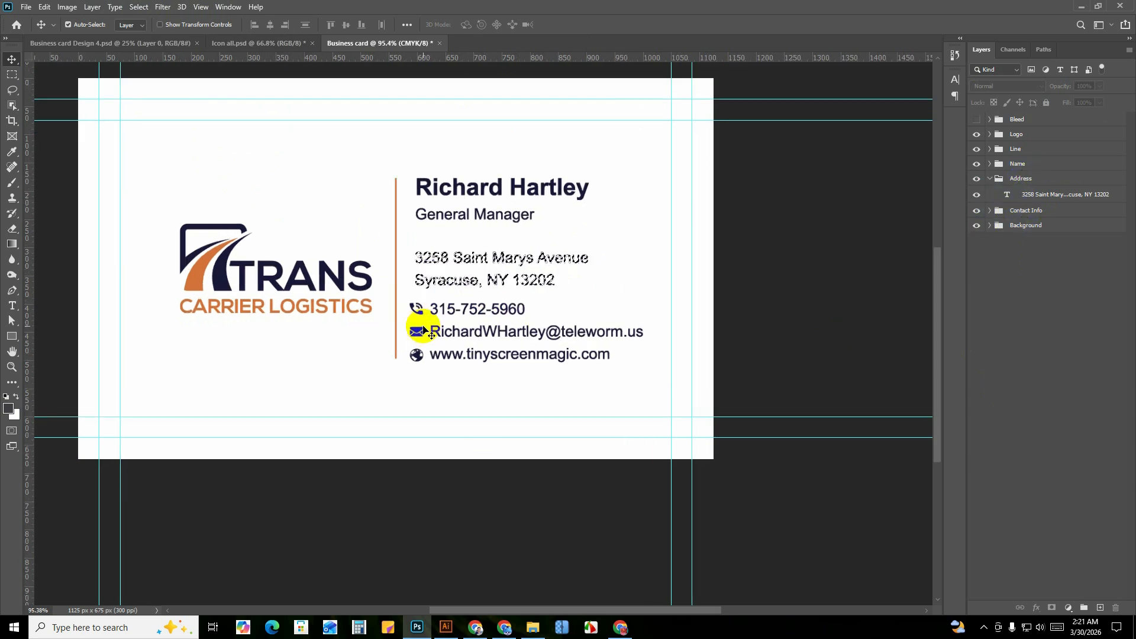
pyautogui.click(1022, 215)
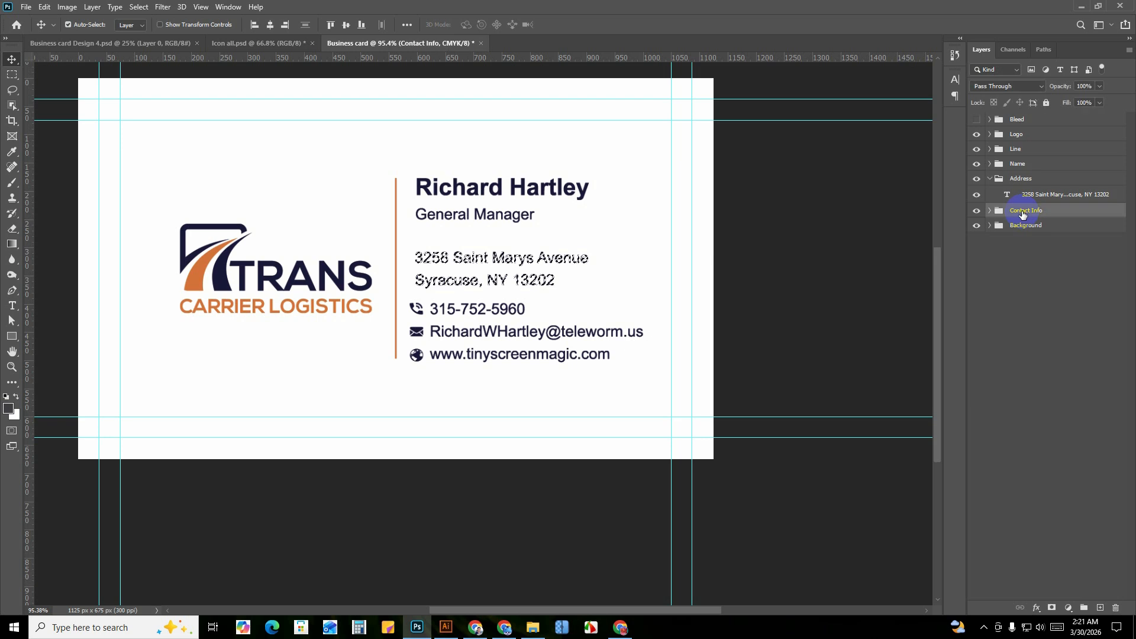
pyautogui.click(254, 26)
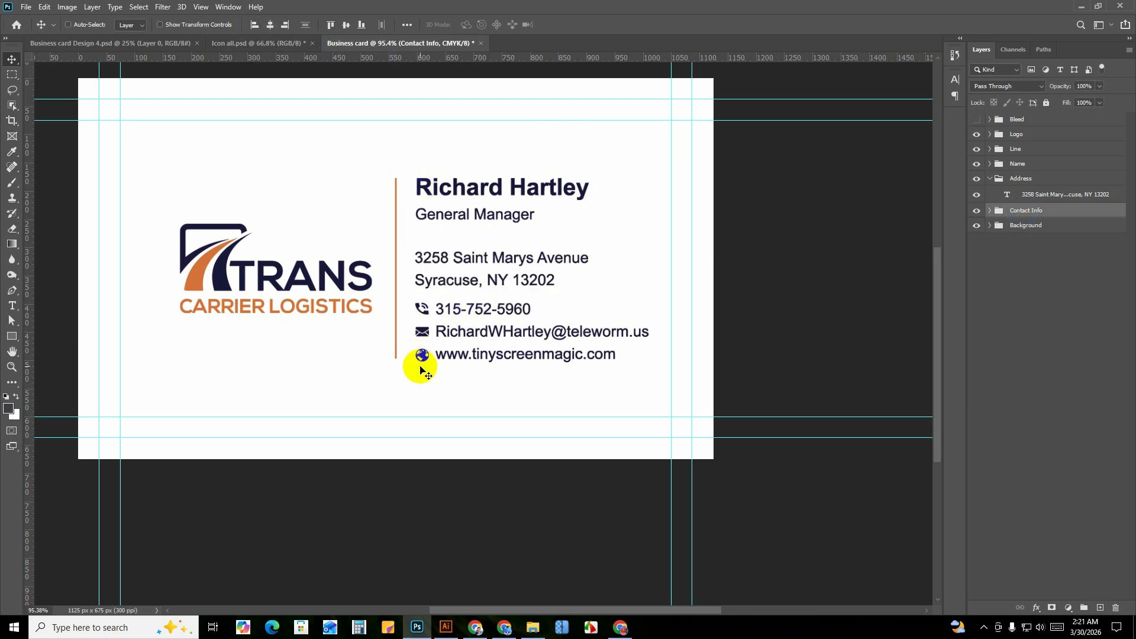
# Align the Name and Contact Info groups together to the address text's left edge, and collapse the Address group.
pyautogui.keyDown('ctrl'); pyautogui.click(1006, 195); pyautogui.keyUp('ctrl')
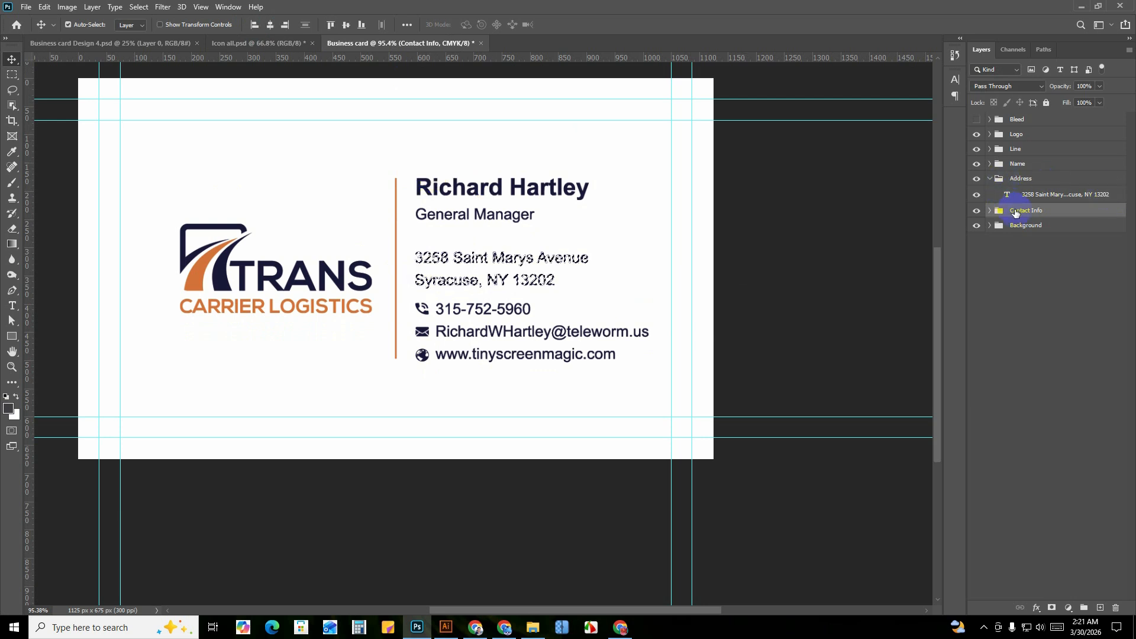
pyautogui.keyDown('ctrl'); pyautogui.click(1019, 168); pyautogui.keyUp('ctrl')
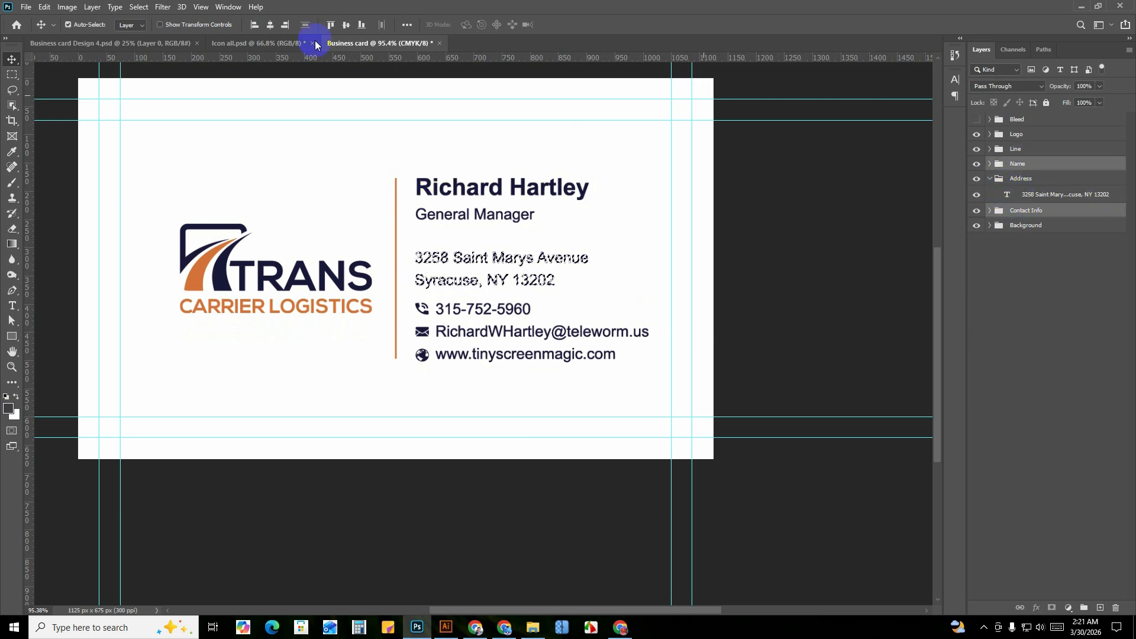
pyautogui.click(256, 25)
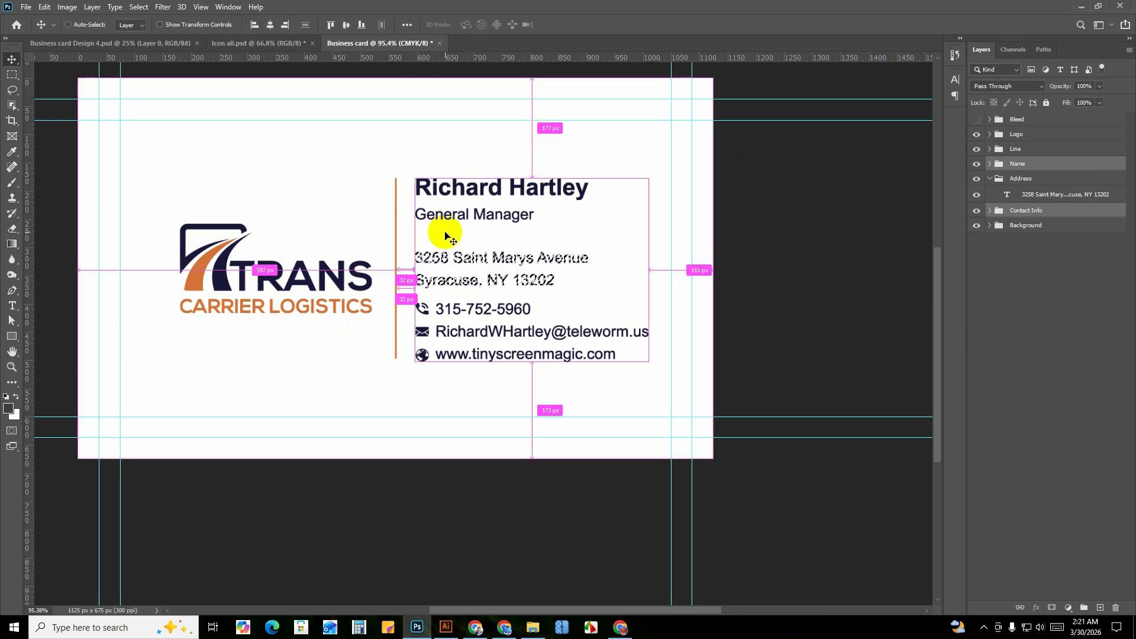
pyautogui.hotkey('ctrl', 'd')
pyautogui.scroll(-4, 445, 232)
pyautogui.scroll(1, 527, 272)
pyautogui.scroll(4, 426, 254)
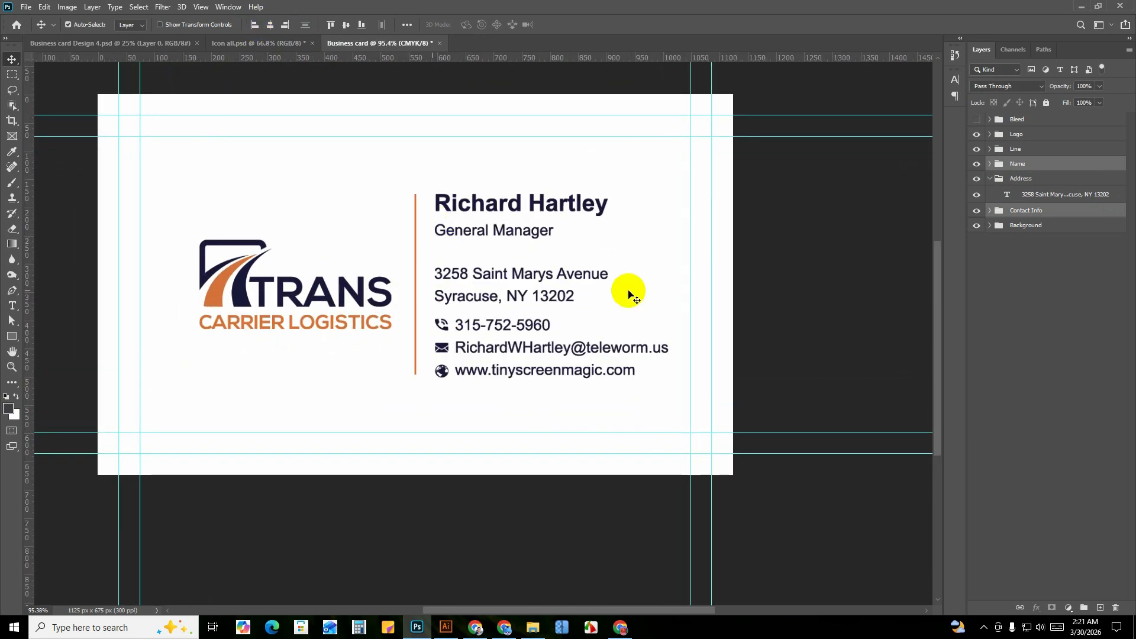
pyautogui.click(990, 179)
pyautogui.click(913, 343)
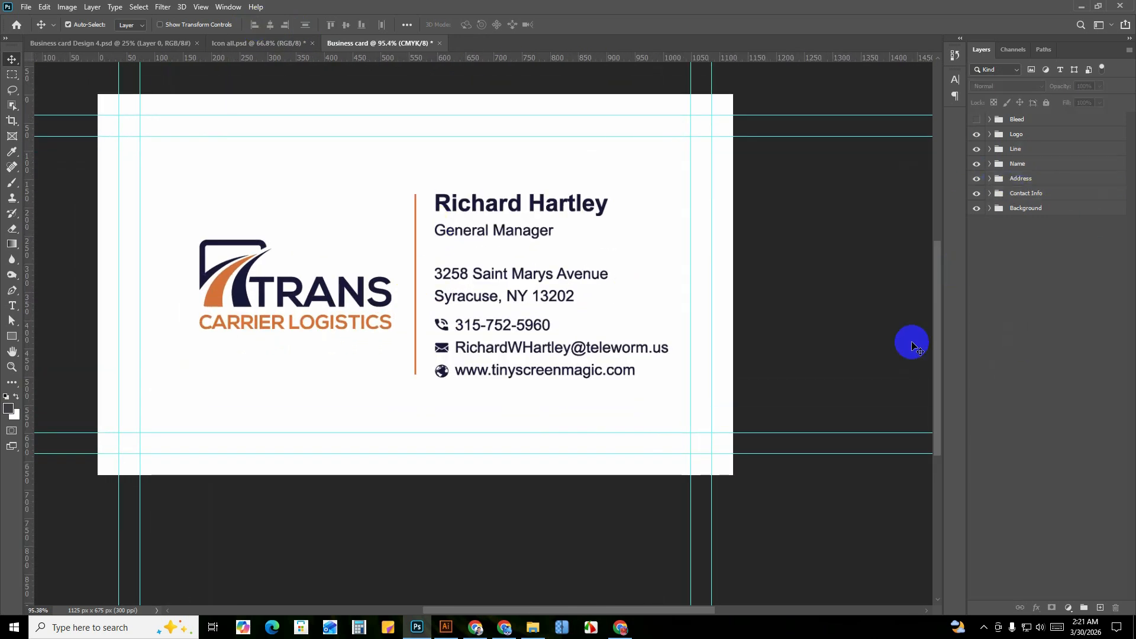
# Check the logo's spacing from the divider line and the overall balance of the card, leaving the Logo group collapsed.
pyautogui.scroll(4, 378, 291)
pyautogui.moveTo(365, 285)
pyautogui.mouseDown()
pyautogui.moveTo(378, 285)
pyautogui.moveTo(369, 286)
pyautogui.mouseUp()
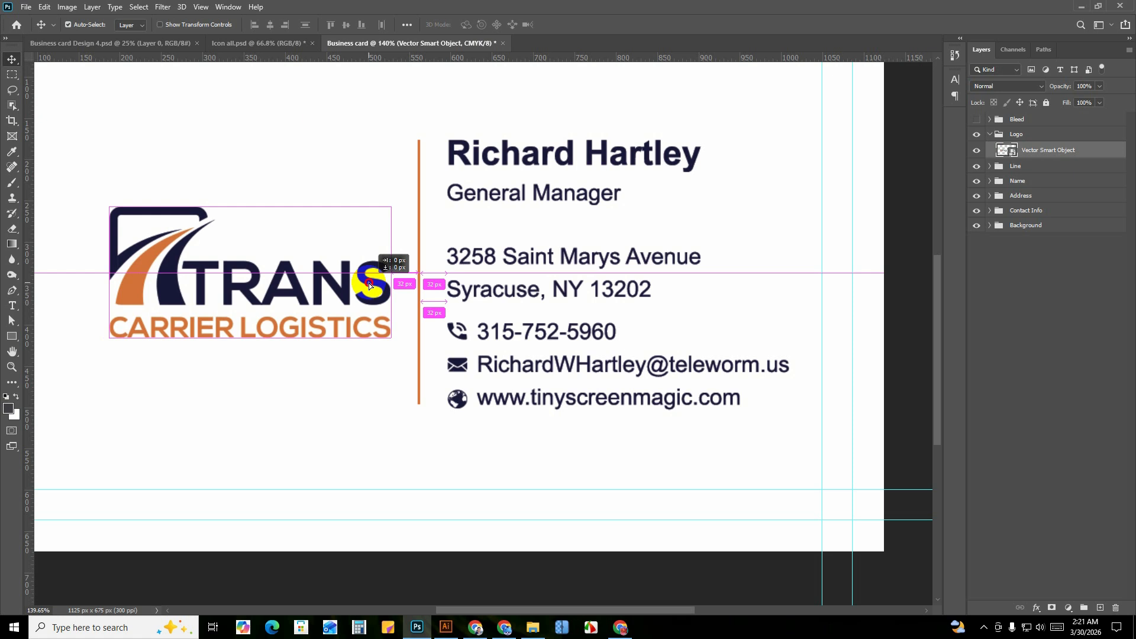
pyautogui.moveTo(369, 286); pyautogui.dragTo(369, 286)
pyautogui.hotkey('ctrl', '0')
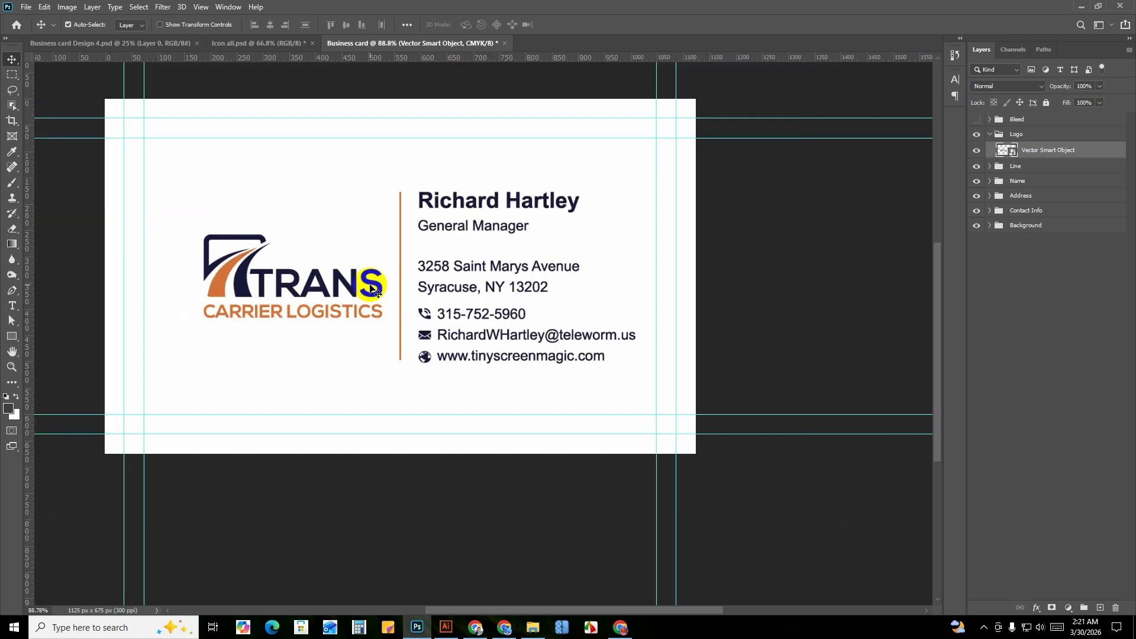
pyautogui.click(988, 136)
pyautogui.click(1041, 273)
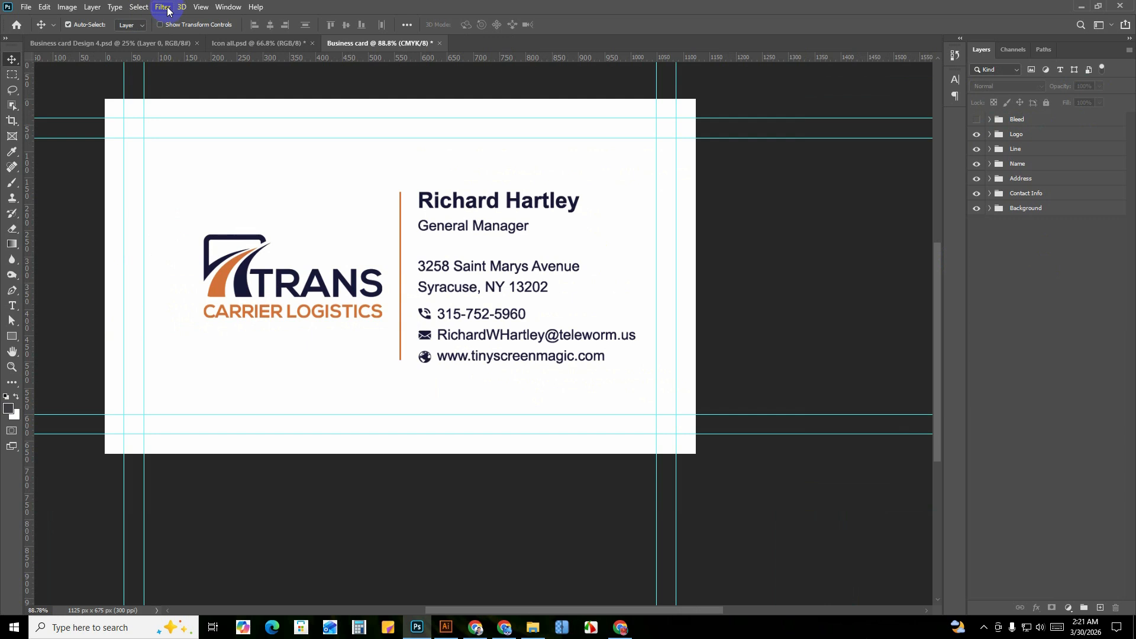
pyautogui.click(201, 7)
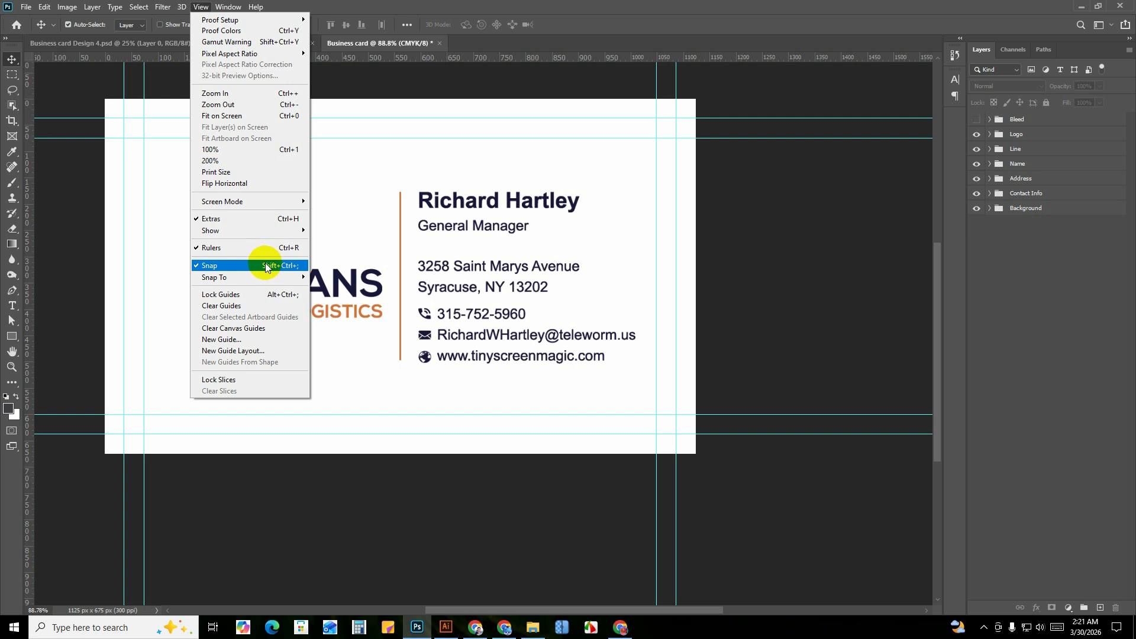
pyautogui.click(876, 329)
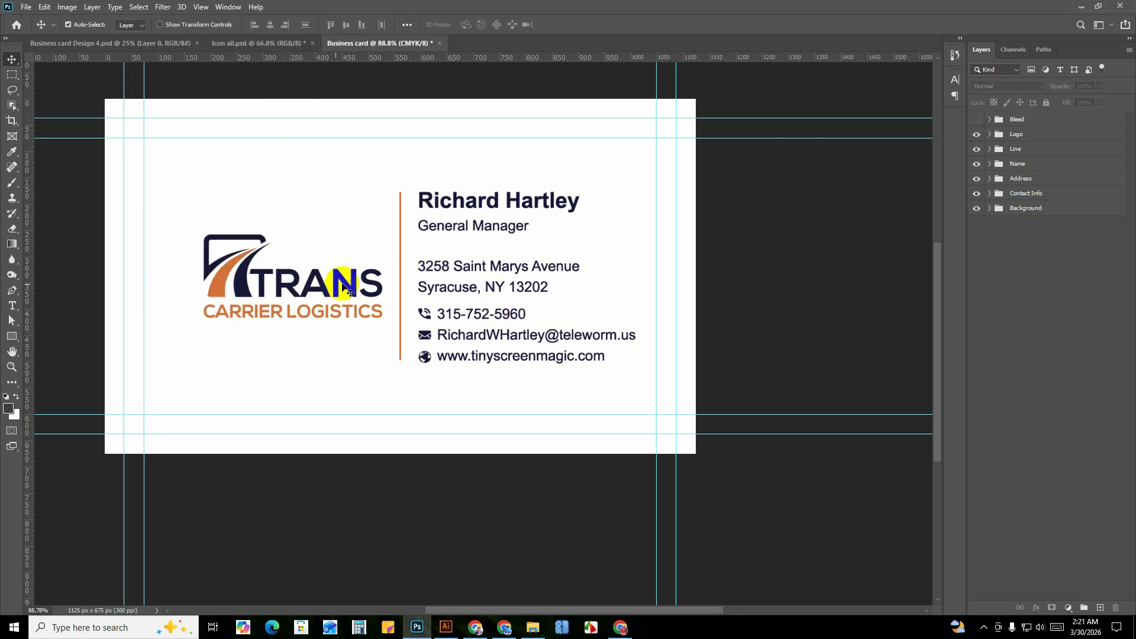
pyautogui.moveTo(371, 282); pyautogui.dragTo(366, 288)
pyautogui.scroll(-6, 365, 287)
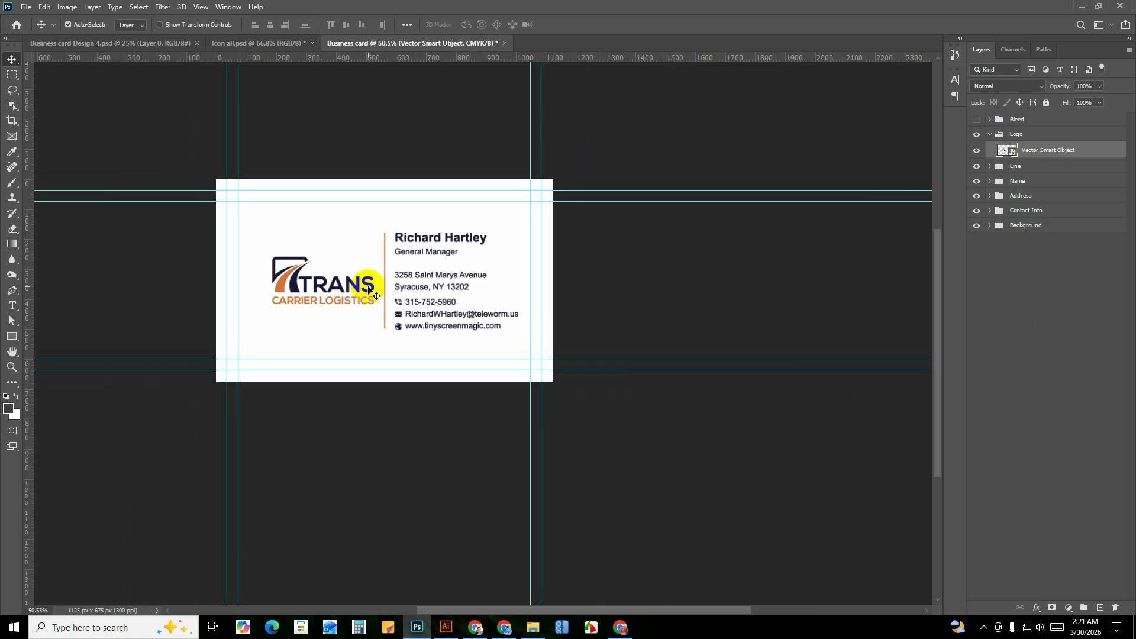
pyautogui.scroll(1, 365, 287)
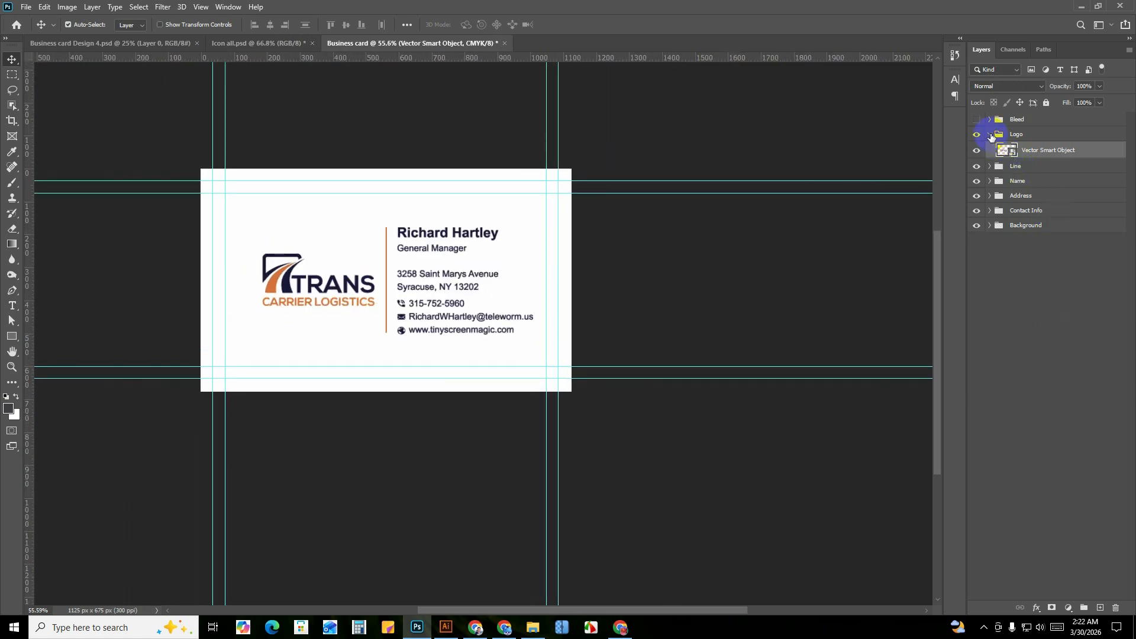
pyautogui.click(990, 136)
pyautogui.click(1042, 310)
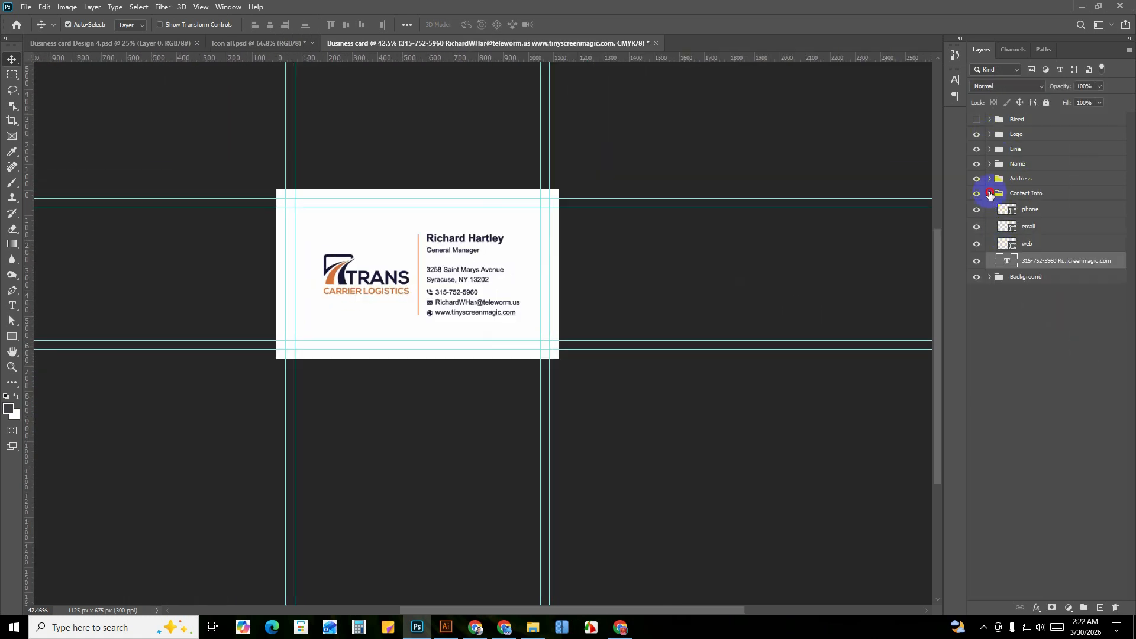
# Collapse the Contact Info group and deselect all layers.
pyautogui.click(990, 194)
pyautogui.click(1019, 358)
pyautogui.scroll(3, 406, 224)
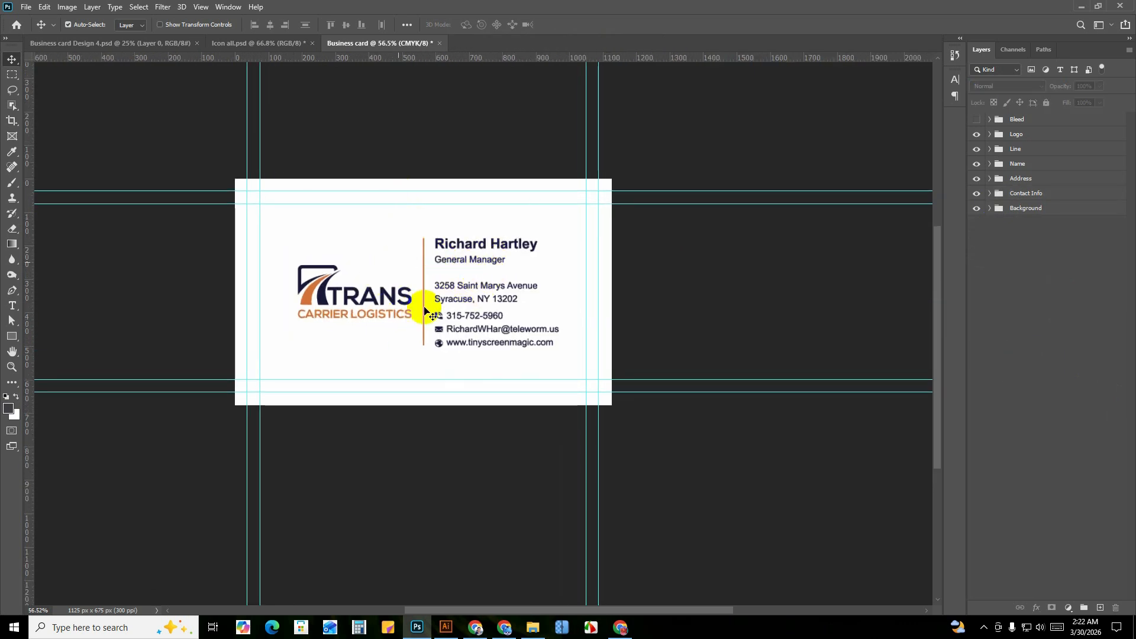
pyautogui.moveTo(497, 332); pyautogui.dragTo(490, 310)
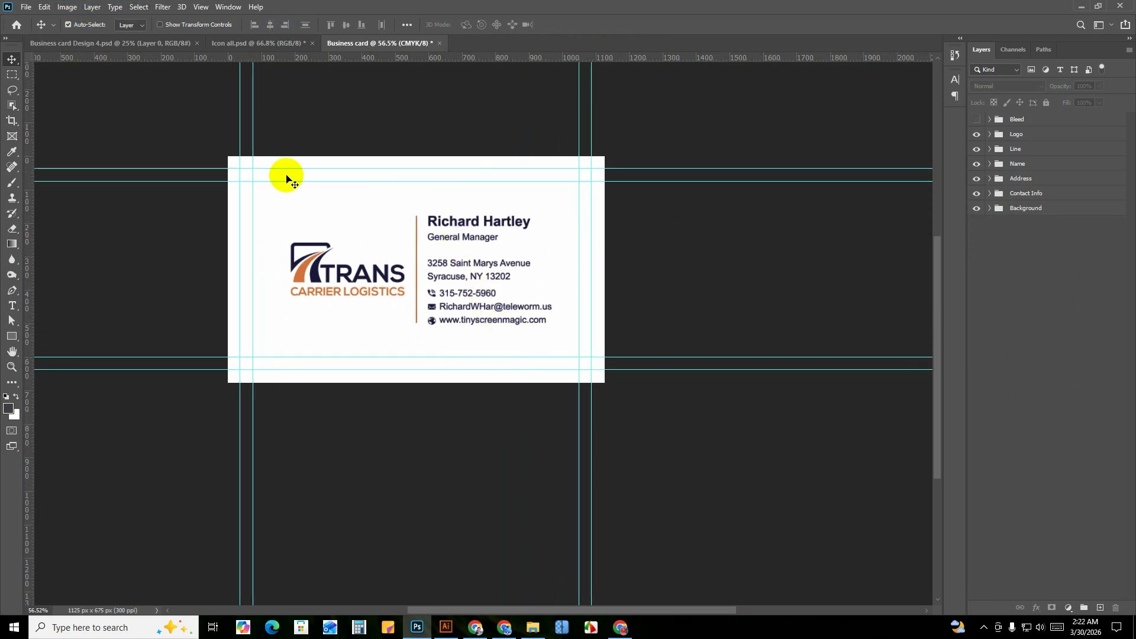
# Duplicate the business card document as "Back side", keeping its layers unmerged.
pyautogui.click(67, 8)
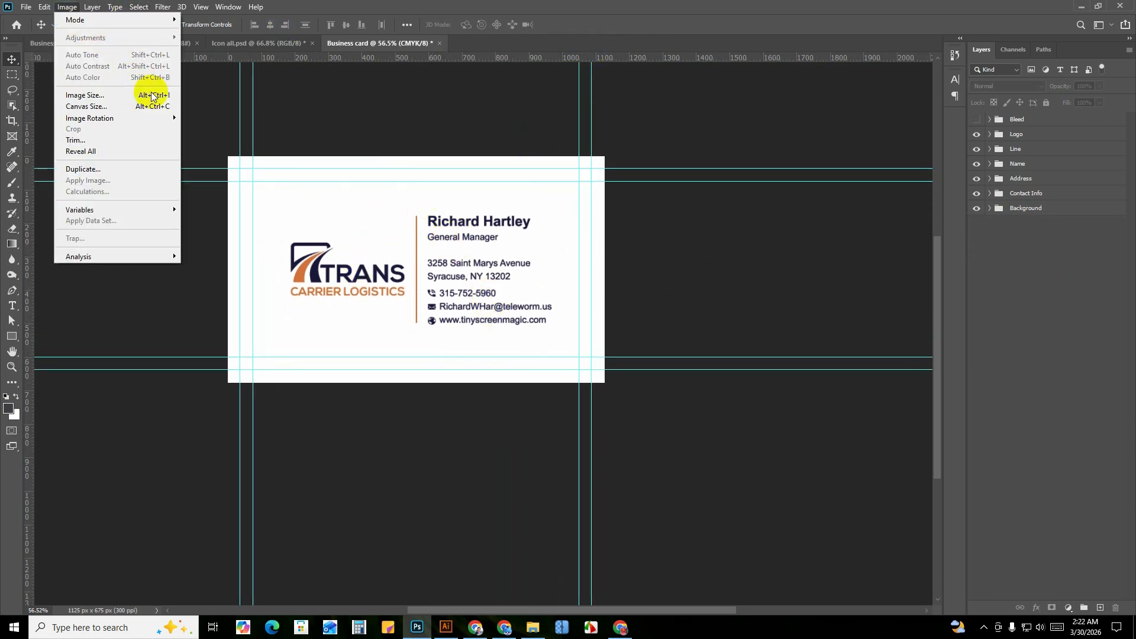
pyautogui.click(130, 168)
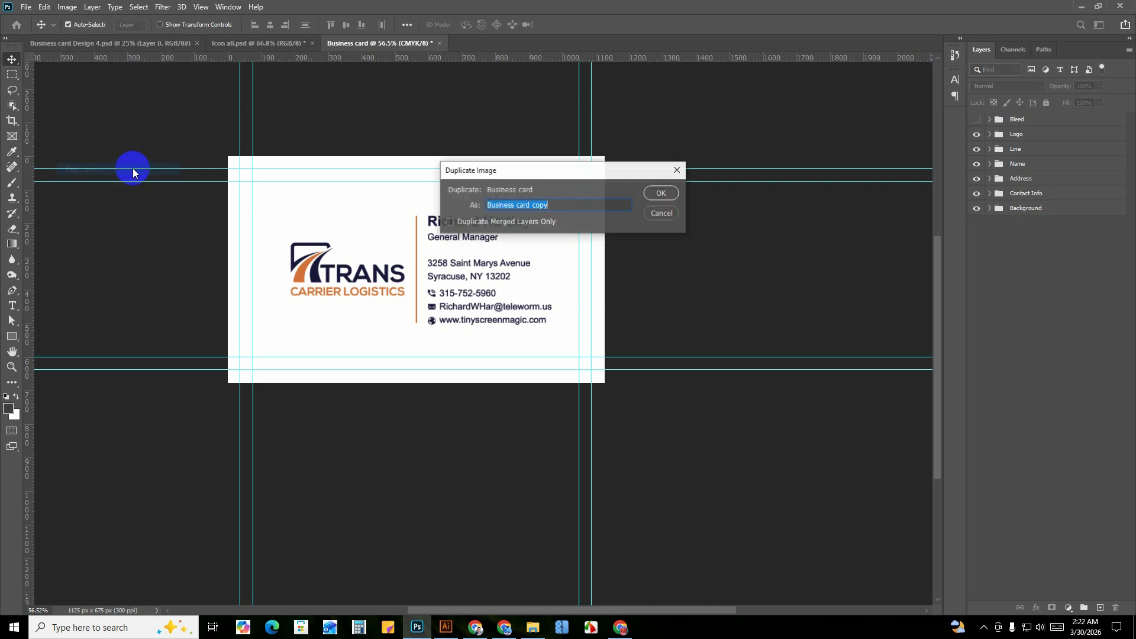
pyautogui.write('Back side')
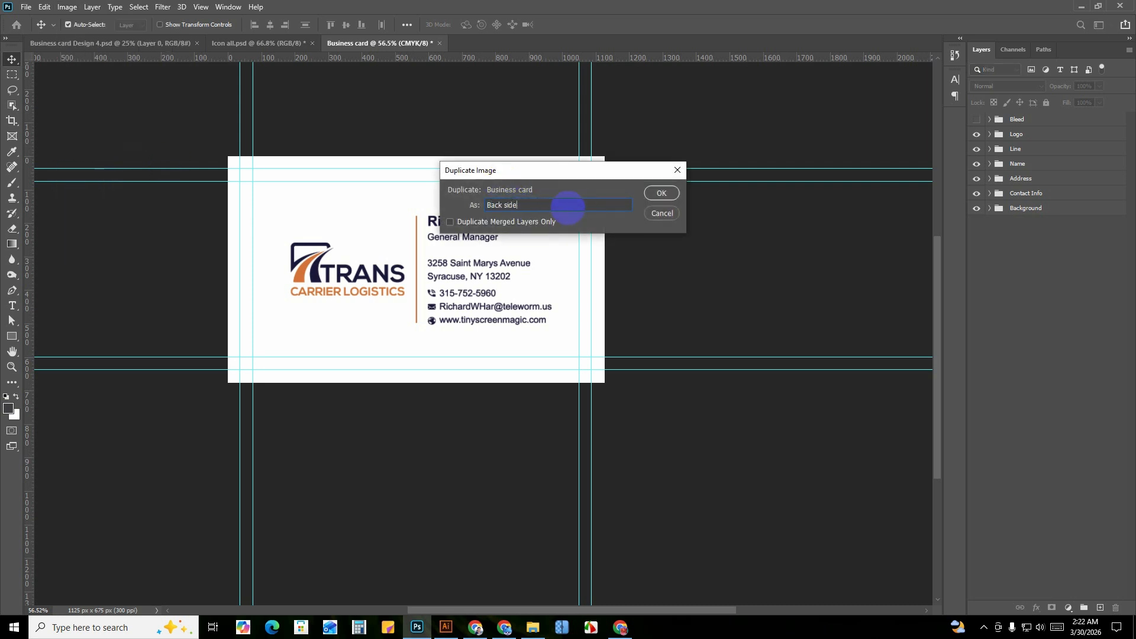
pyautogui.click(660, 193)
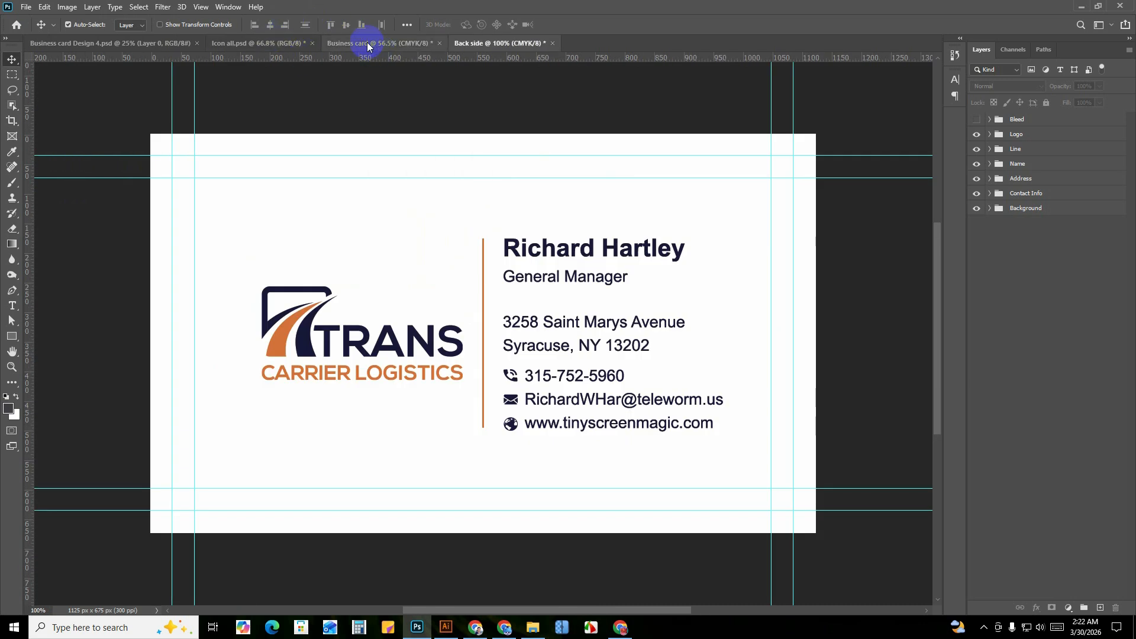
# Delete the Line, Name, Address and Contact Info groups from the Back side document.
pyautogui.scroll(-3, 526, 312)
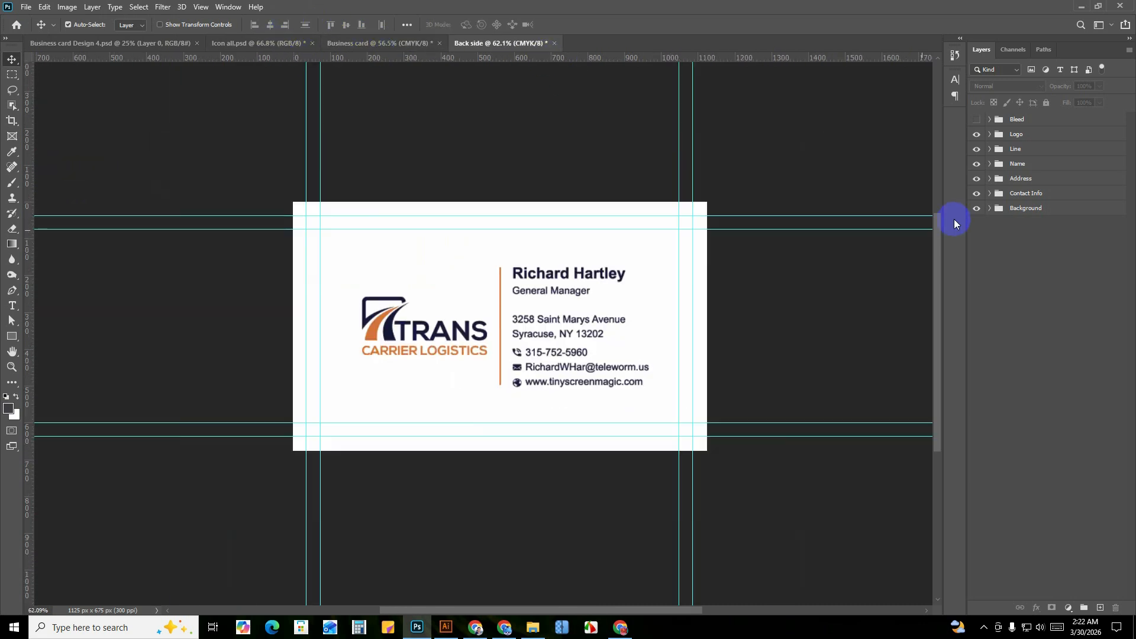
pyautogui.click(1015, 150)
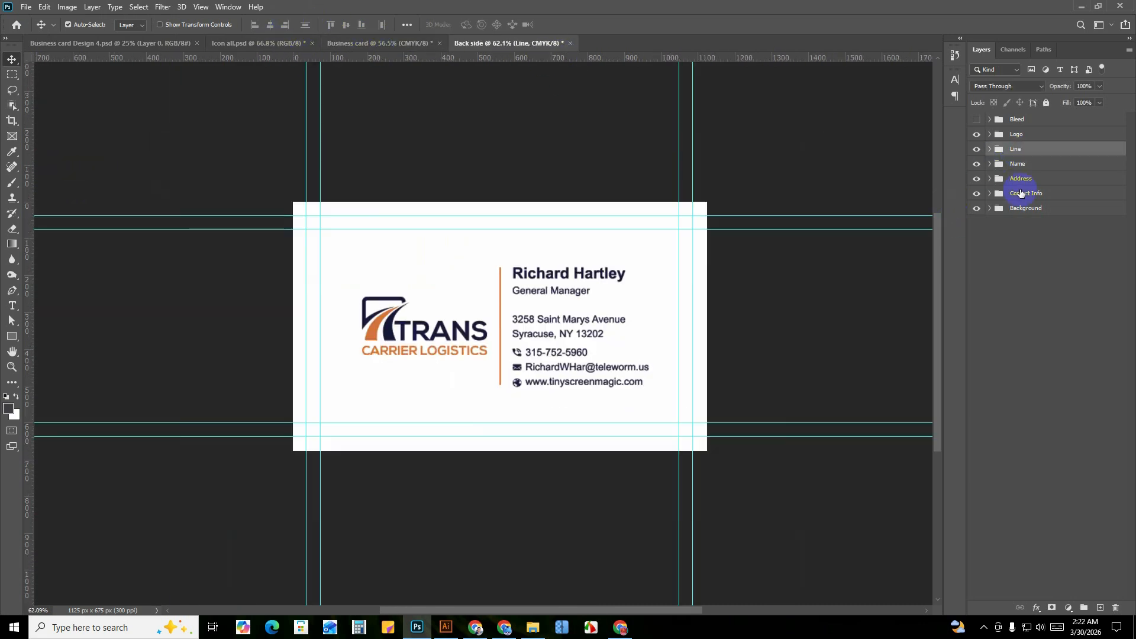
pyautogui.keyDown('shift'); pyautogui.click(1020, 193); pyautogui.keyUp('shift')
pyautogui.press('Delete')
# Centre the Logo group horizontally on the back side of the card.
pyautogui.click(1021, 138)
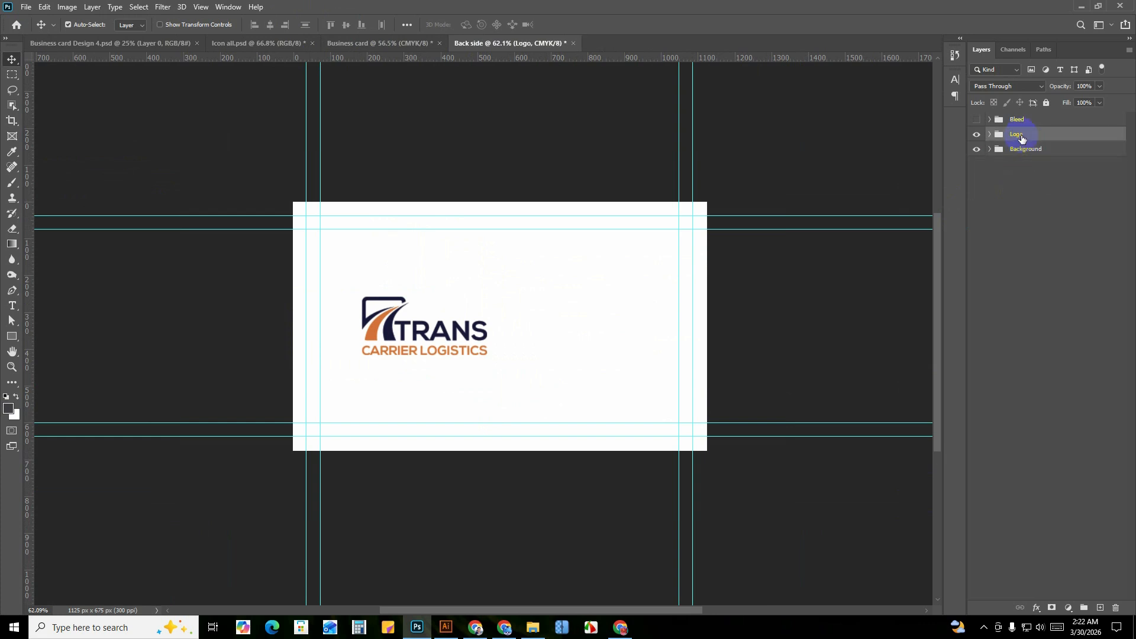
pyautogui.hotkey('ctrl', 'a')
pyautogui.click(272, 25)
pyautogui.scroll(3, 473, 306)
pyautogui.hotkey('ctrl', 'd')
# Scale the logo up proportionally around its centre to about 600 px wide.
pyautogui.hotkey('ctrl', 't')
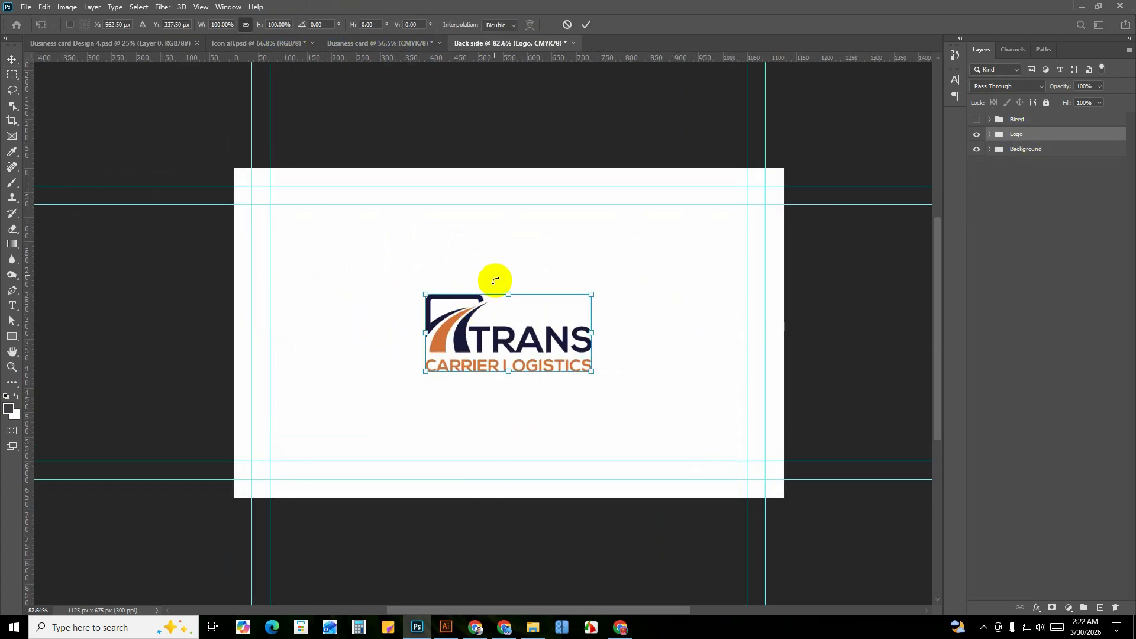
pyautogui.moveTo(509, 294); pyautogui.dragTo(512, 261)
pyautogui.click(586, 25)
pyautogui.scroll(-3, 635, 326)
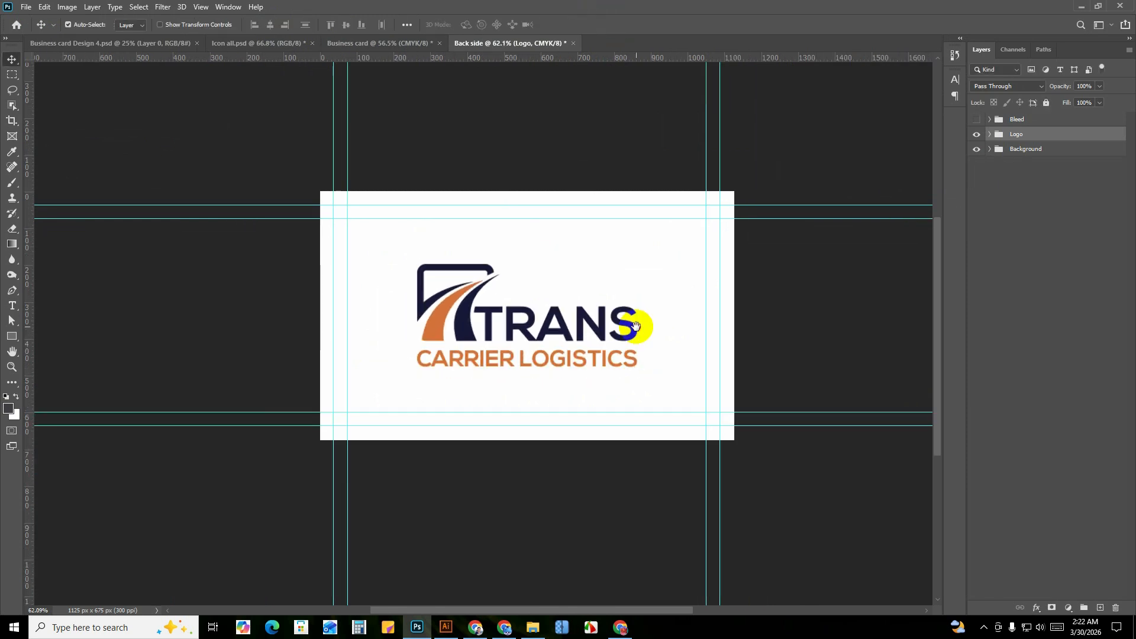
pyautogui.moveTo(635, 326); pyautogui.dragTo(579, 328)
pyautogui.scroll(2, 401, 342)
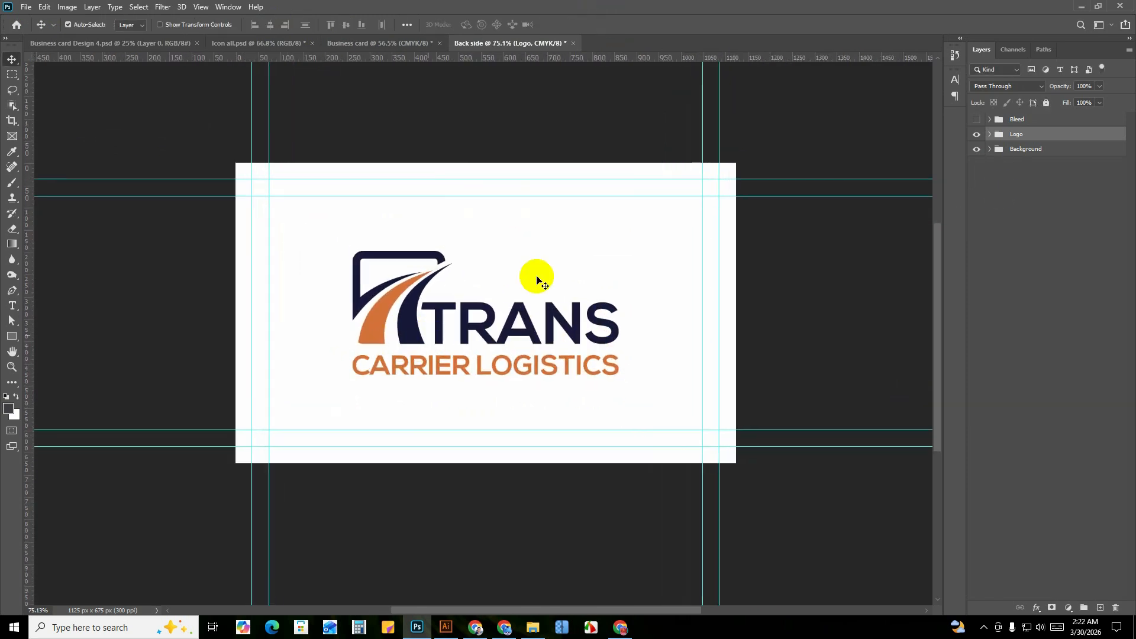
# Fill the BG background shape with the dark navy 0e1537 sampled from the logo lettering.
pyautogui.click(676, 238)
pyautogui.doubleClick(1013, 167)
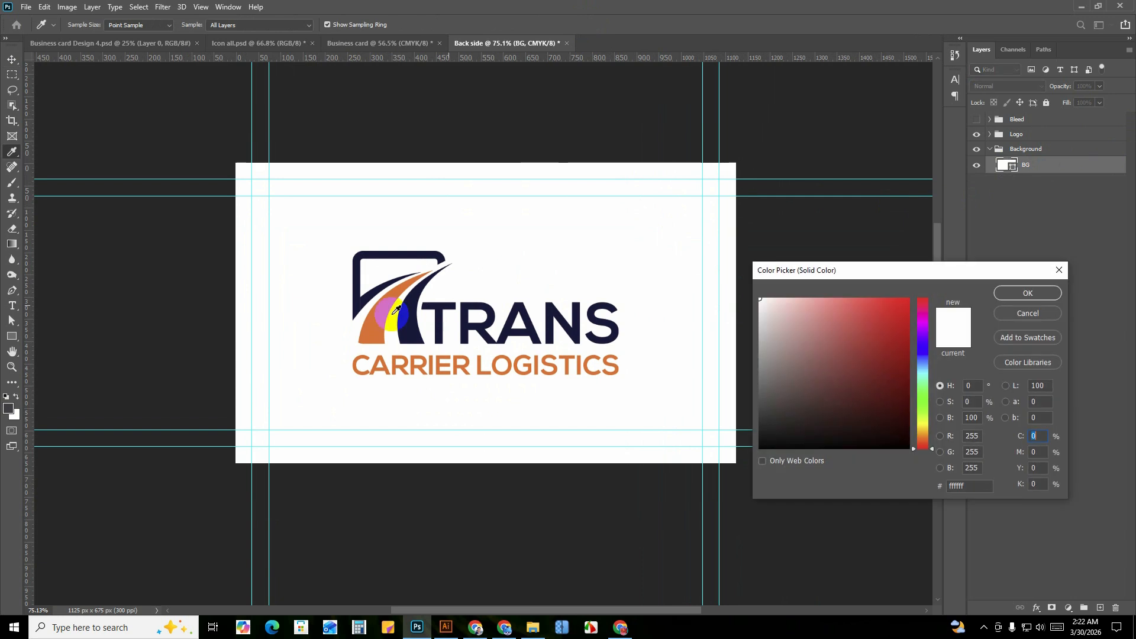
pyautogui.moveTo(389, 306); pyautogui.dragTo(492, 311)
pyautogui.click(1028, 293)
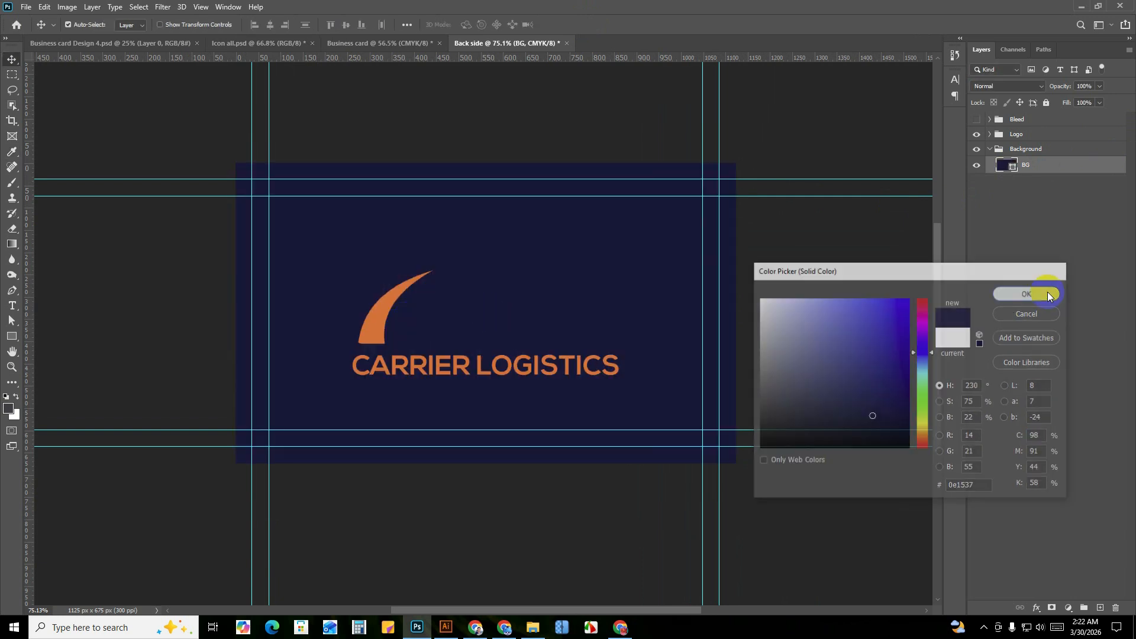
# Open the logo smart object in Illustrator and try filling its orange road stripe and CARRIER LOGISTICS lettering with white.
pyautogui.click(379, 308)
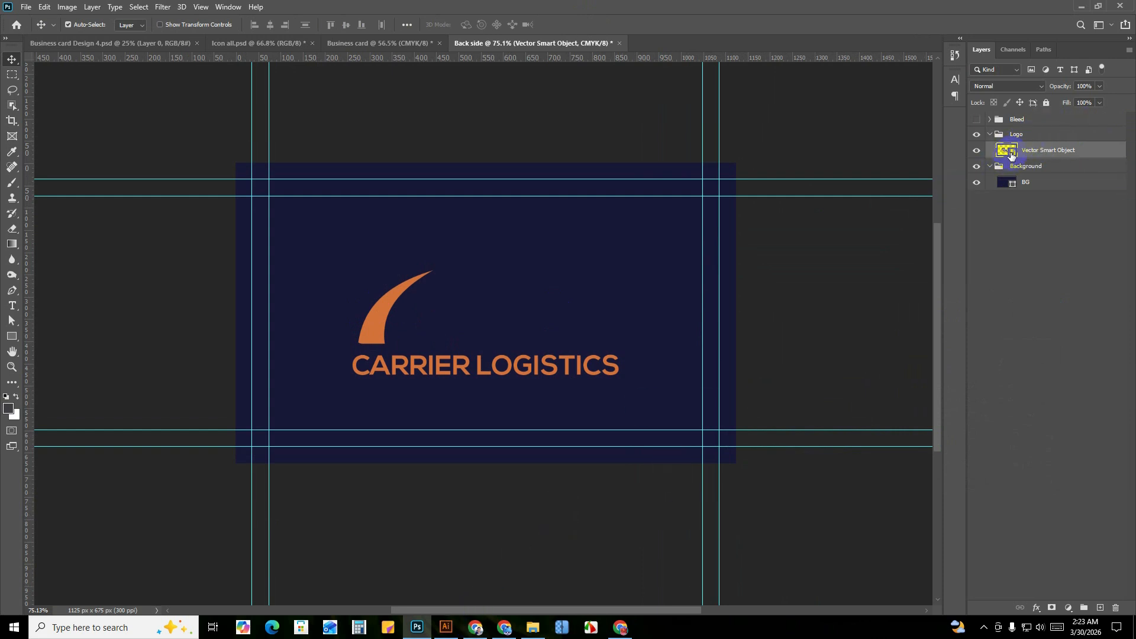
pyautogui.doubleClick(1008, 151)
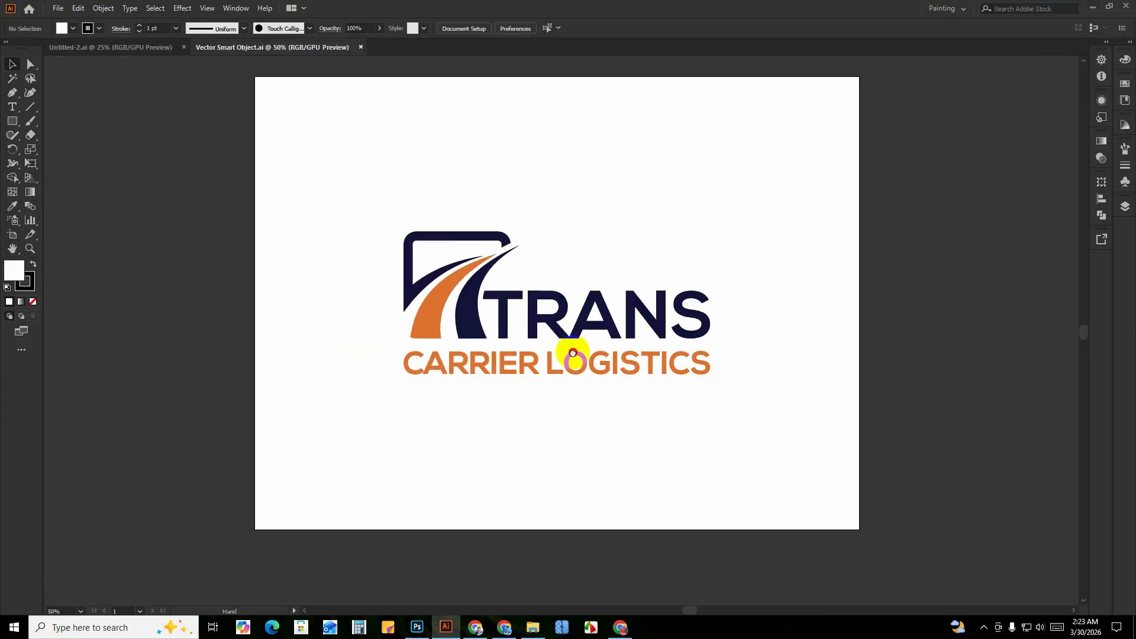
pyautogui.moveTo(573, 353); pyautogui.dragTo(569, 316)
pyautogui.click(466, 275)
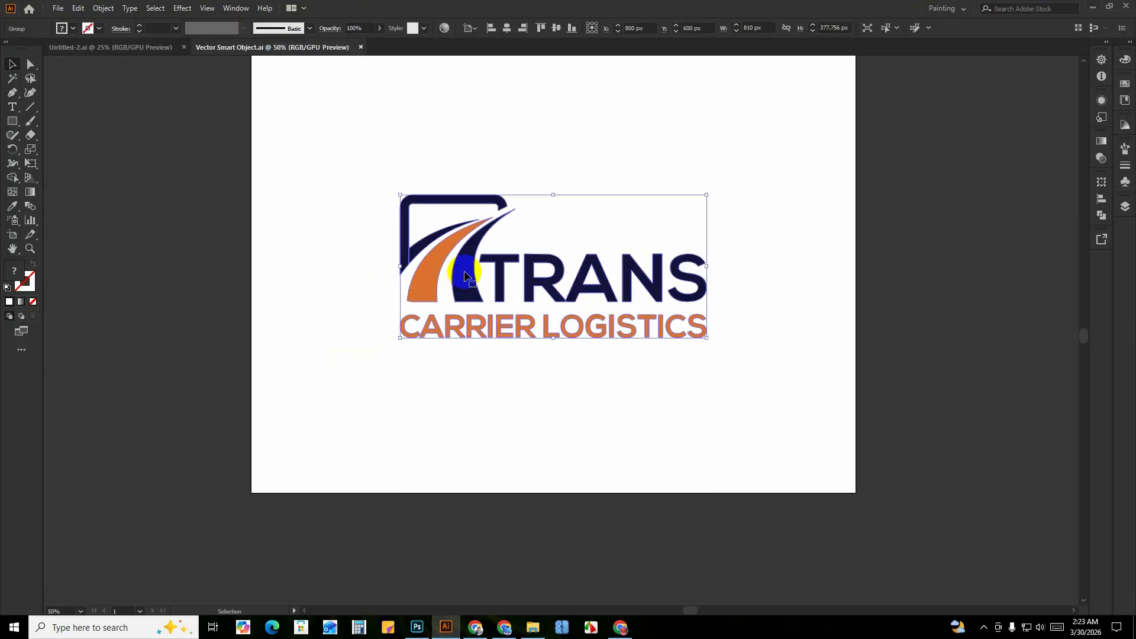
pyautogui.click(474, 411)
pyautogui.click(12, 79)
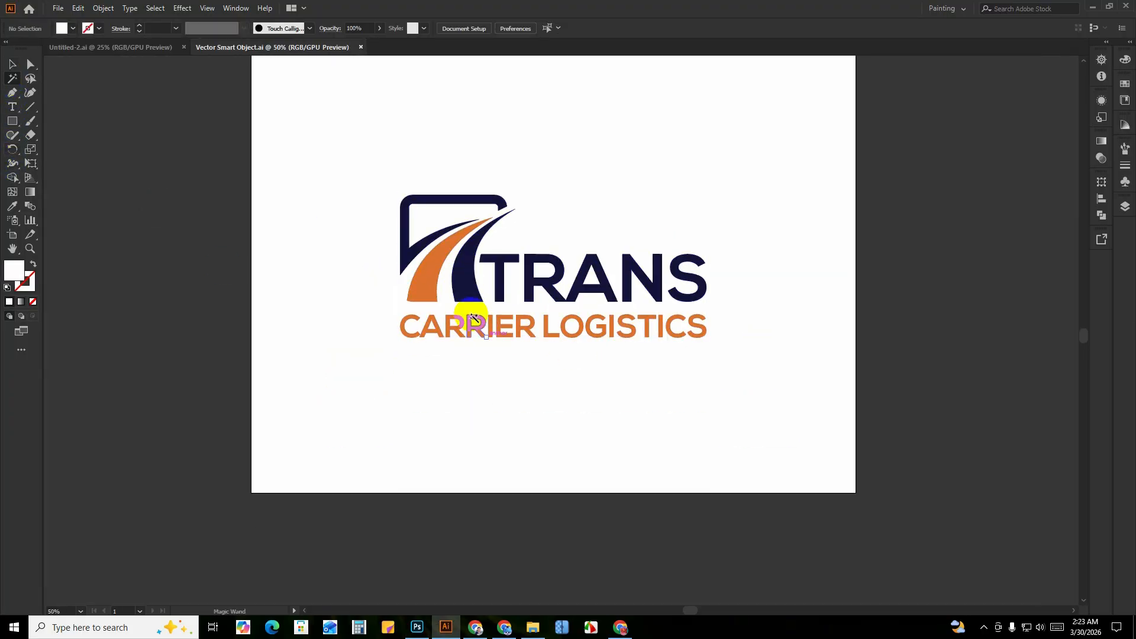
pyautogui.click(474, 320)
pyautogui.press('i')
pyautogui.click(674, 170)
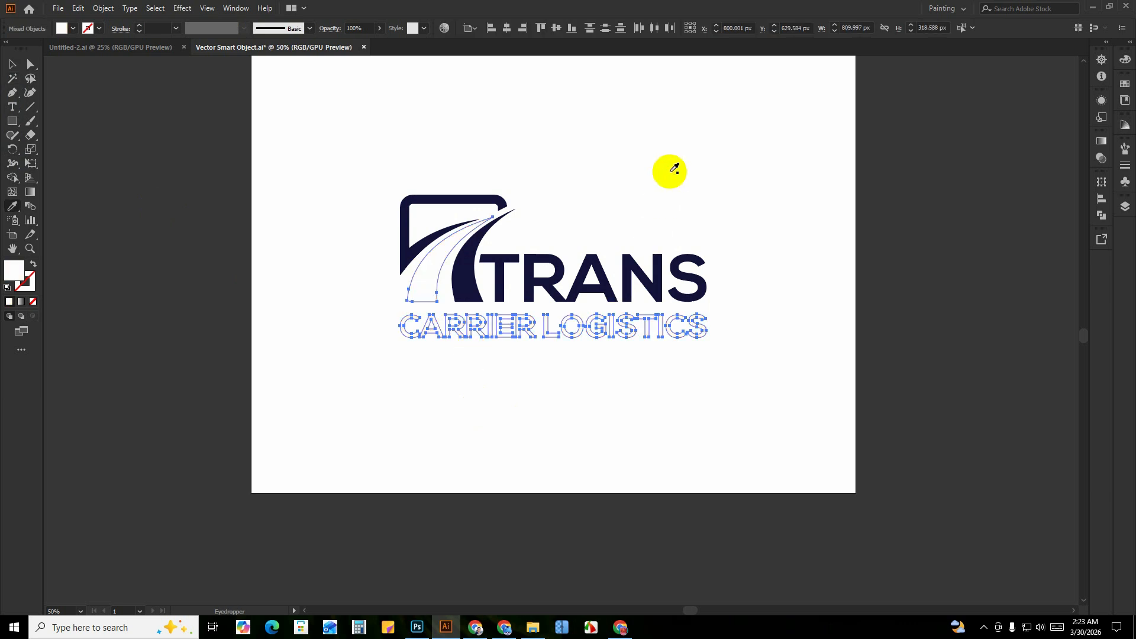
# Save and close the recoloured logo, and undo its update on the back side in Photoshop.
pyautogui.hotkey('ctrl', 's')
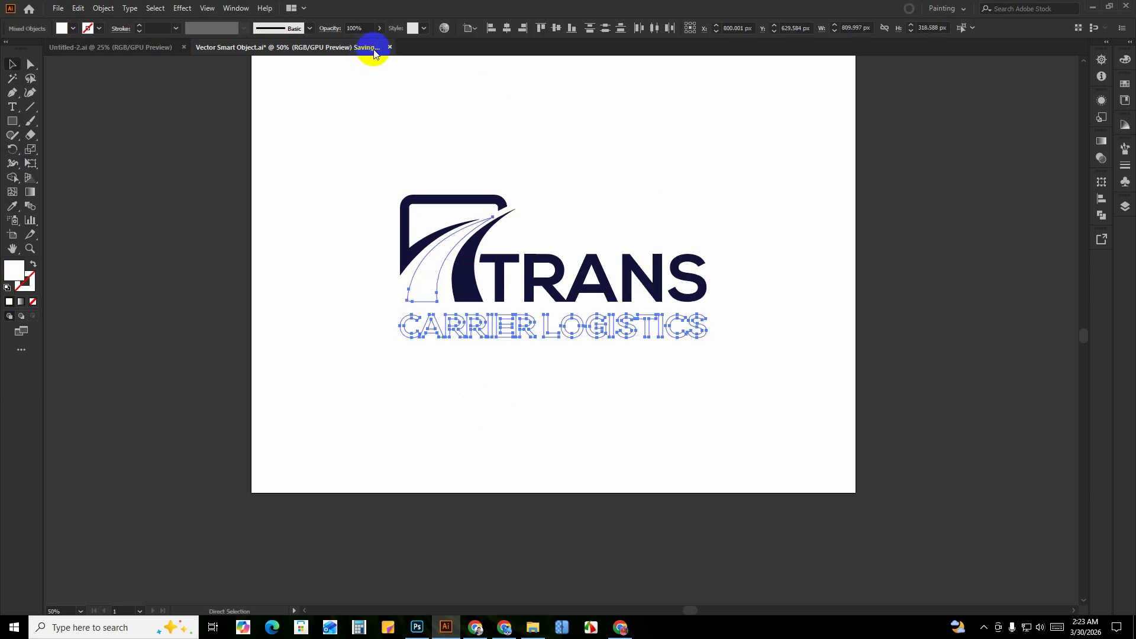
pyautogui.click(390, 46)
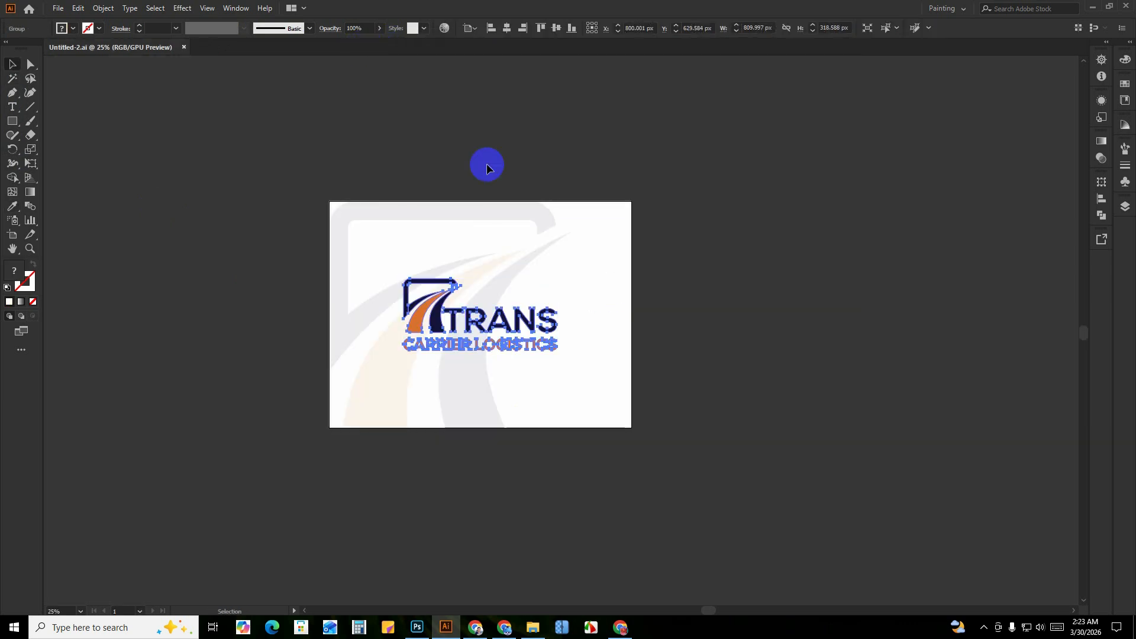
pyautogui.click(487, 168)
pyautogui.click(417, 627)
pyautogui.click(496, 357)
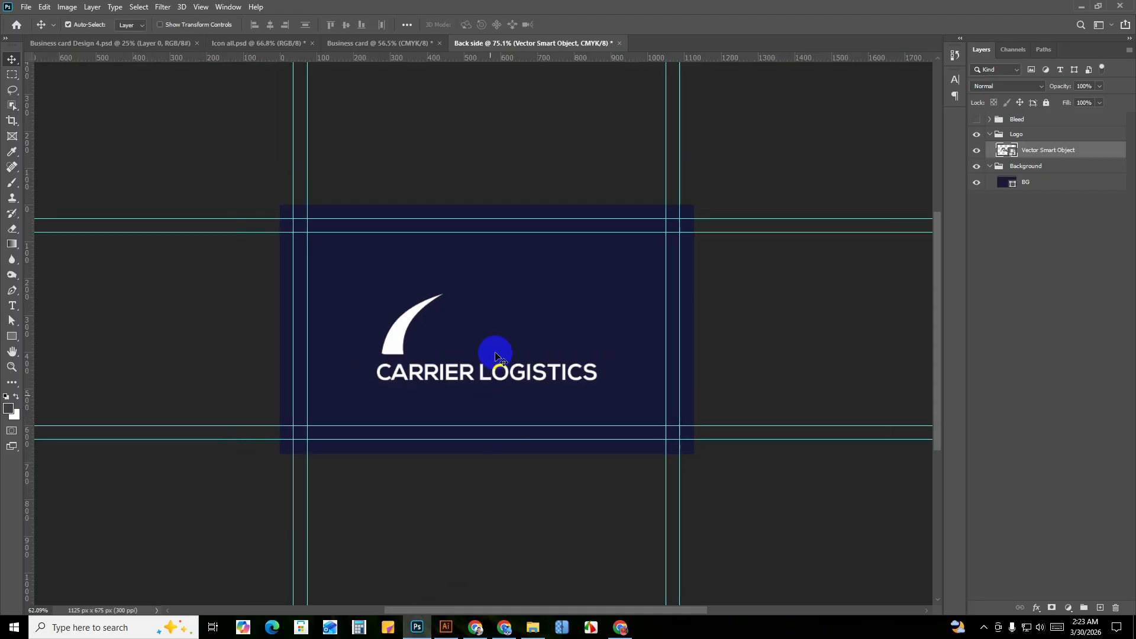
pyautogui.scroll(-1, 495, 357)
pyautogui.press('ctrl')
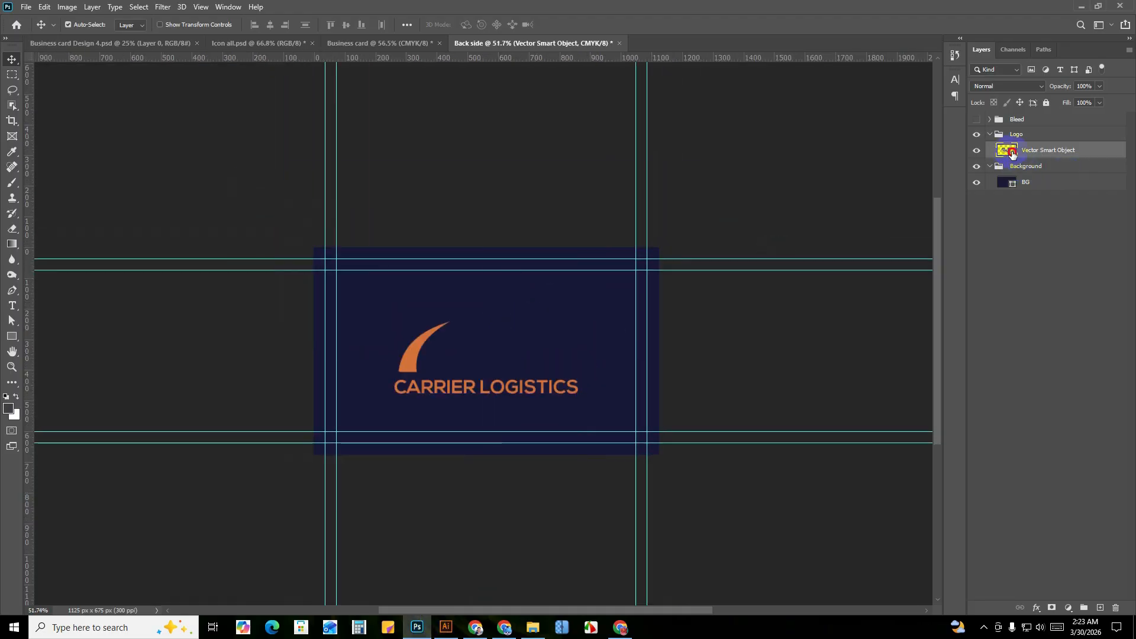
# Reopen the logo smart object in Illustrator and fill all its navy icon parts and the TRANS lettering with white.
pyautogui.doubleClick(1011, 153)
pyautogui.click(444, 319)
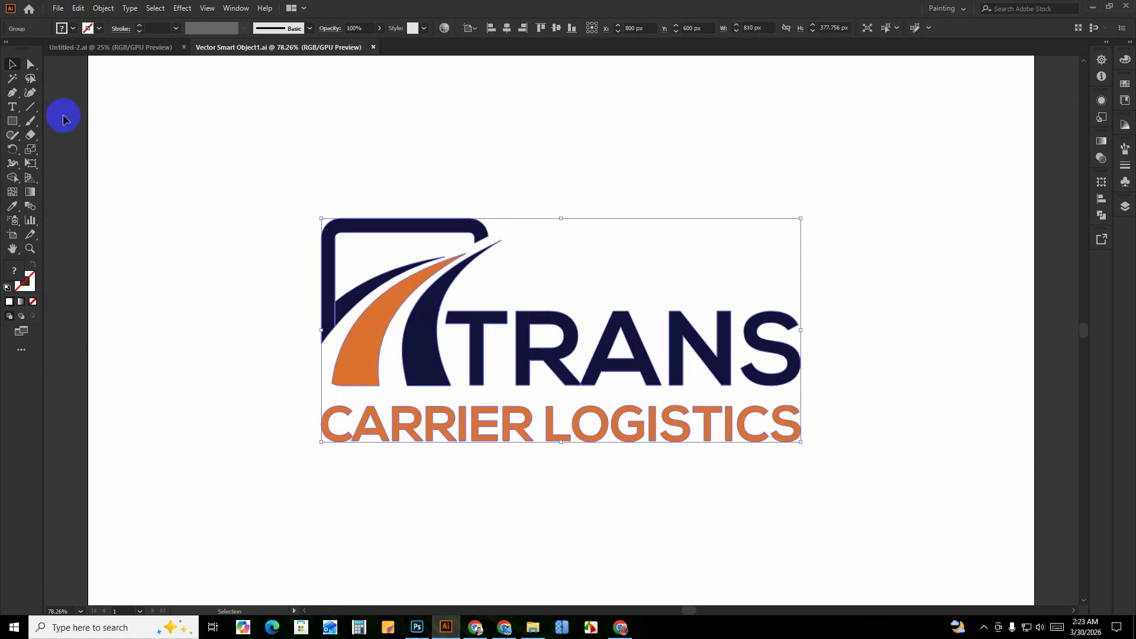
pyautogui.click(12, 78)
pyautogui.click(411, 230)
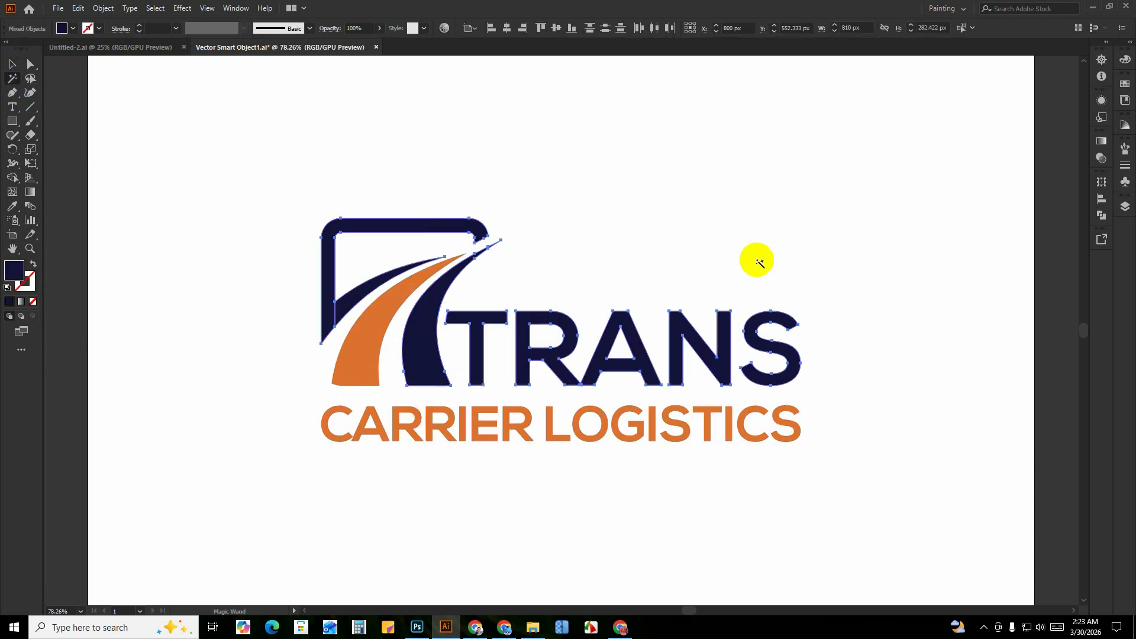
pyautogui.press('i')
pyautogui.click(657, 217)
# Save and close the white-and-orange logo, and return to Photoshop to check it on the back side.
pyautogui.hotkey('ctrl', 's')
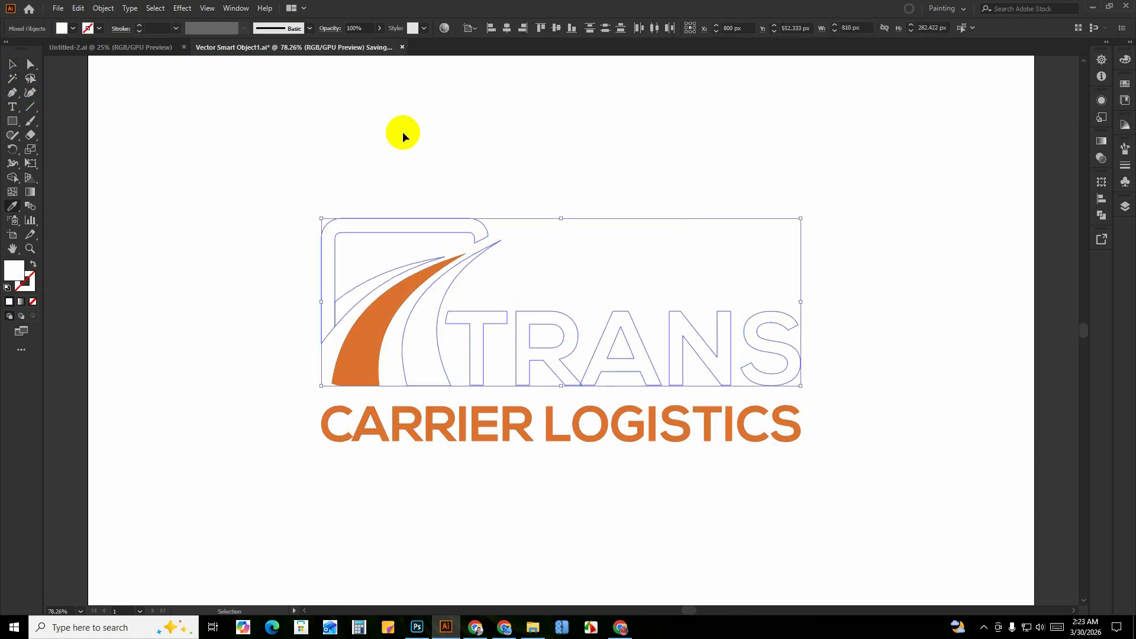
pyautogui.click(402, 47)
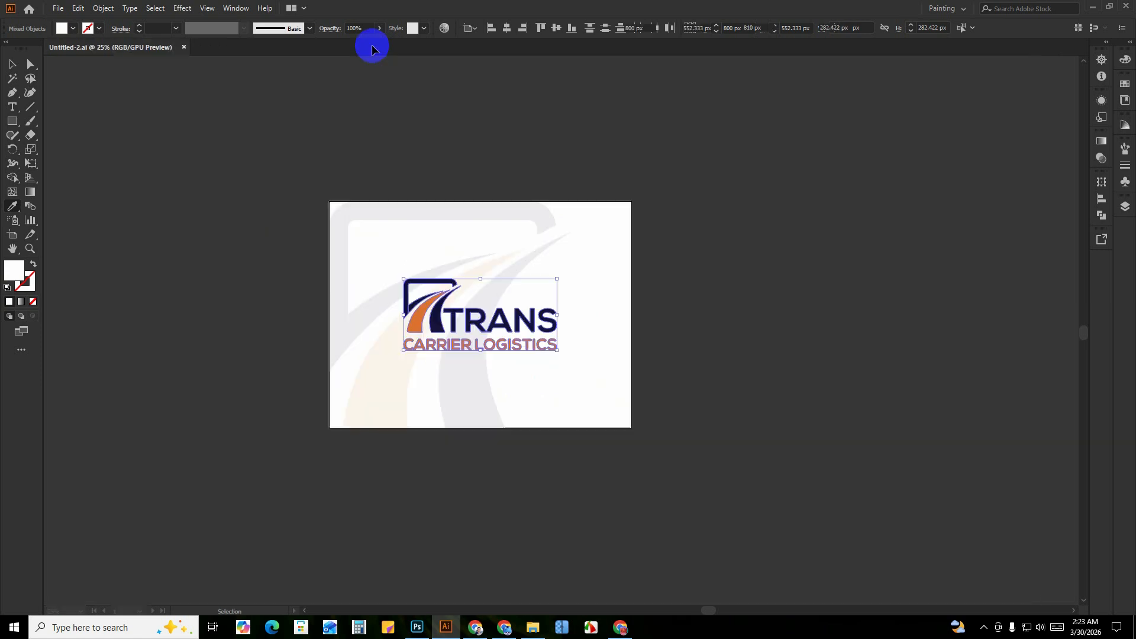
pyautogui.click(417, 626)
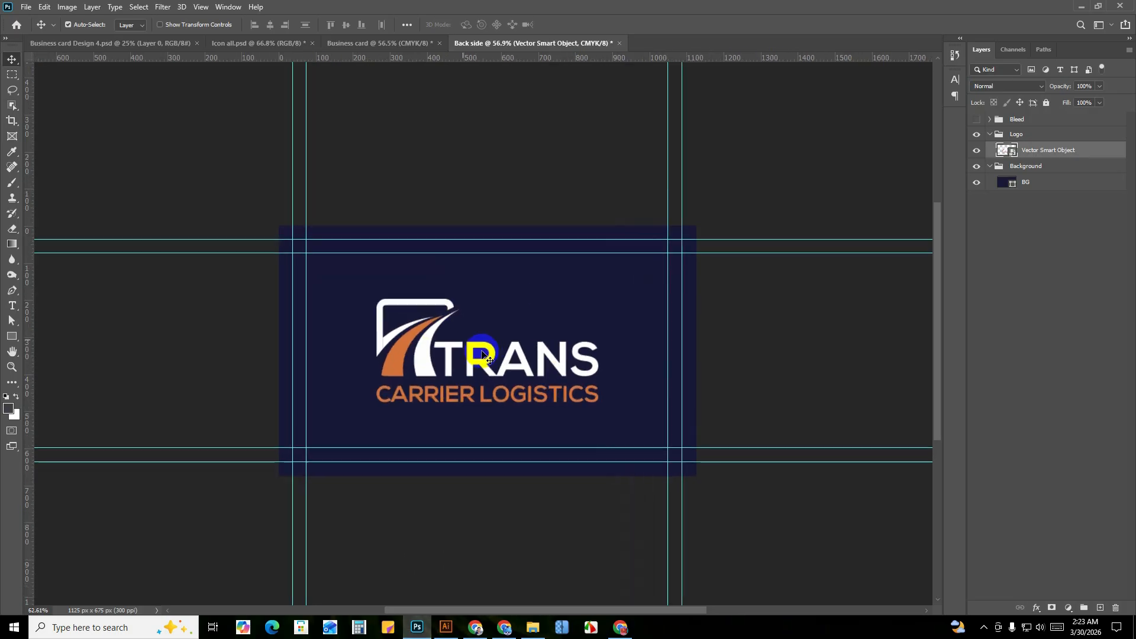
pyautogui.scroll(-3, 482, 355)
pyautogui.scroll(2, 500, 364)
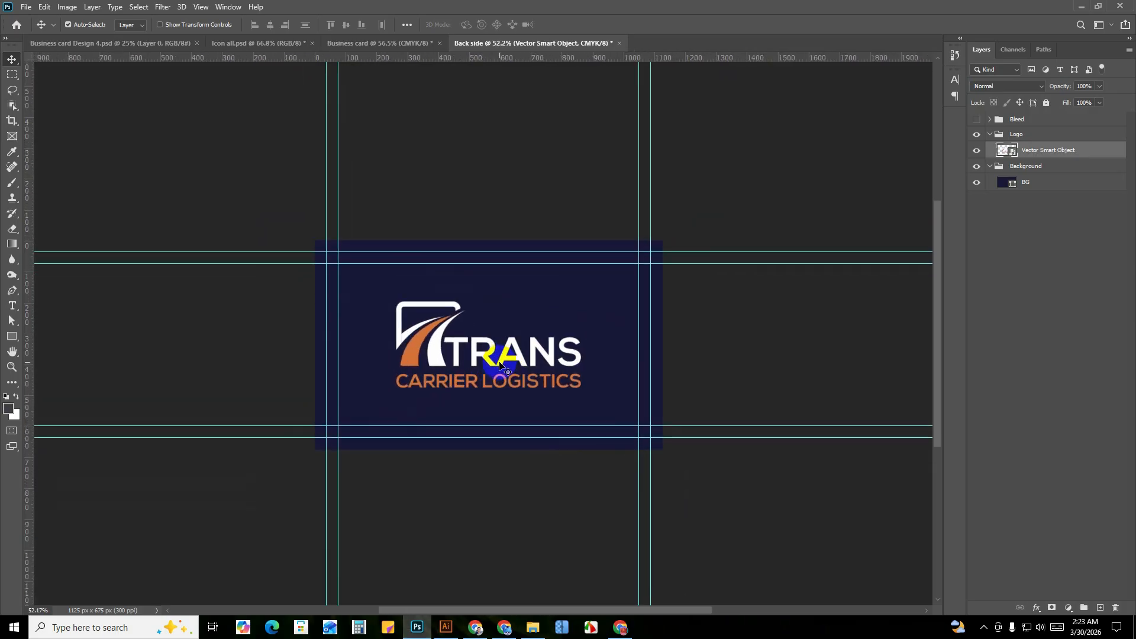
pyautogui.moveTo(594, 389); pyautogui.dragTo(575, 379)
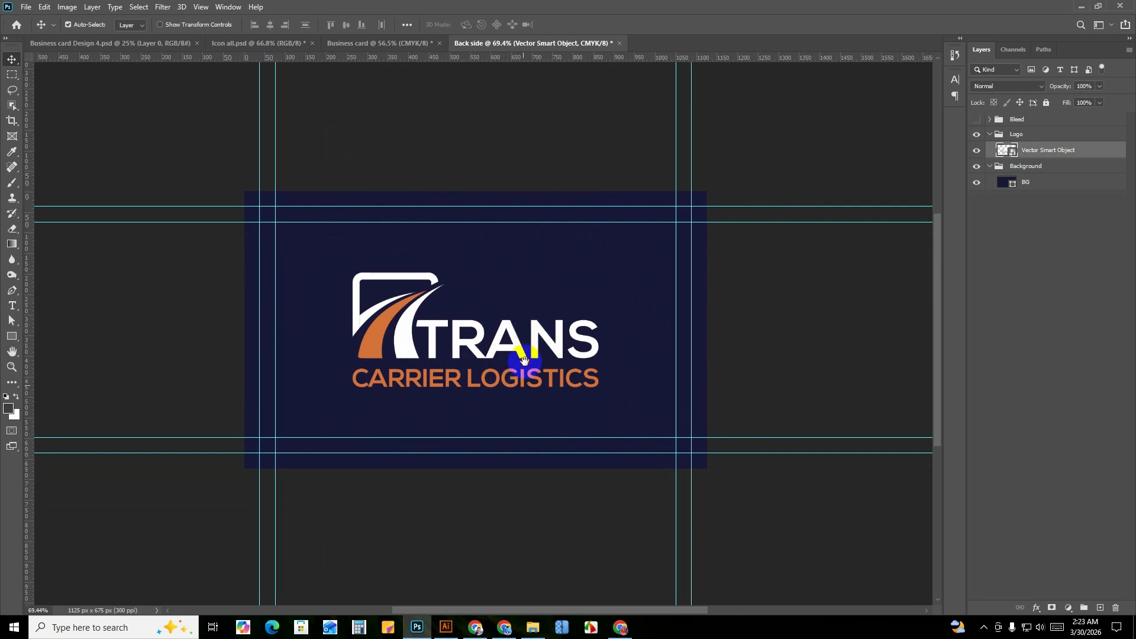
pyautogui.scroll(-1, 506, 307)
pyautogui.scroll(1, 506, 307)
# Review the front of the business card and close the Icon all.psd document without saving its changes.
pyautogui.click(407, 44)
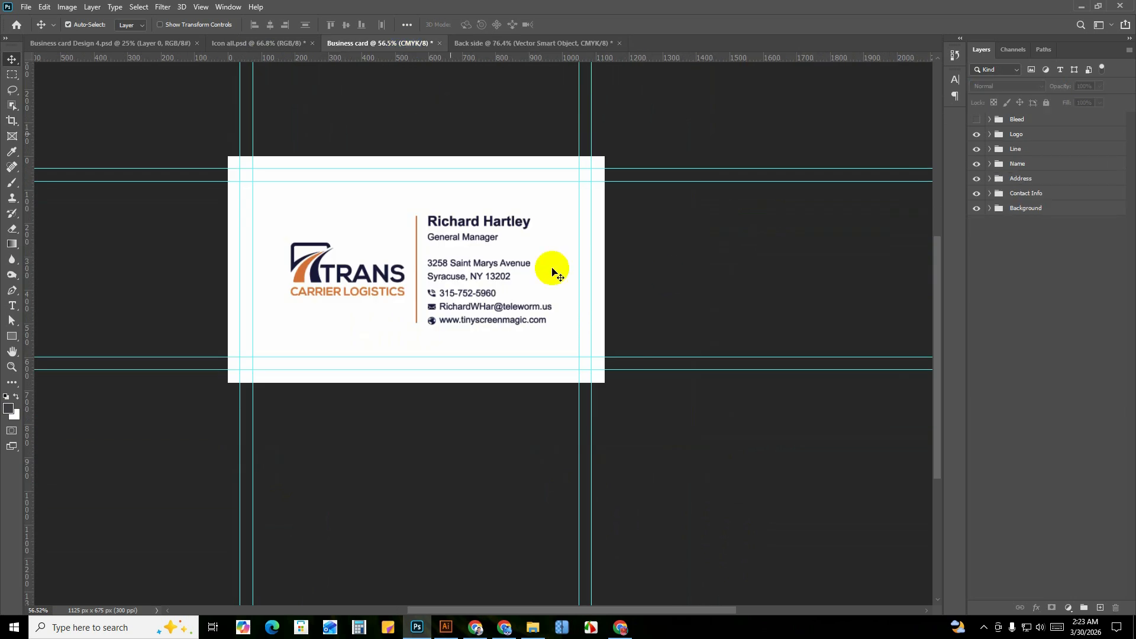
pyautogui.moveTo(401, 291); pyautogui.dragTo(417, 296)
pyautogui.scroll(1, 360, 163)
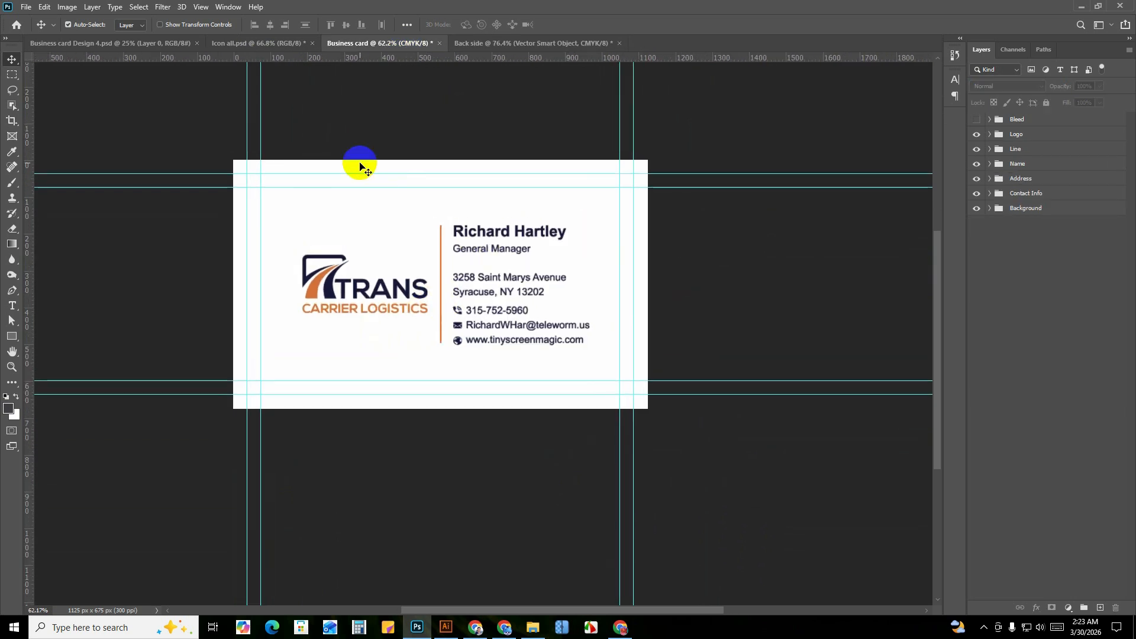
pyautogui.click(295, 43)
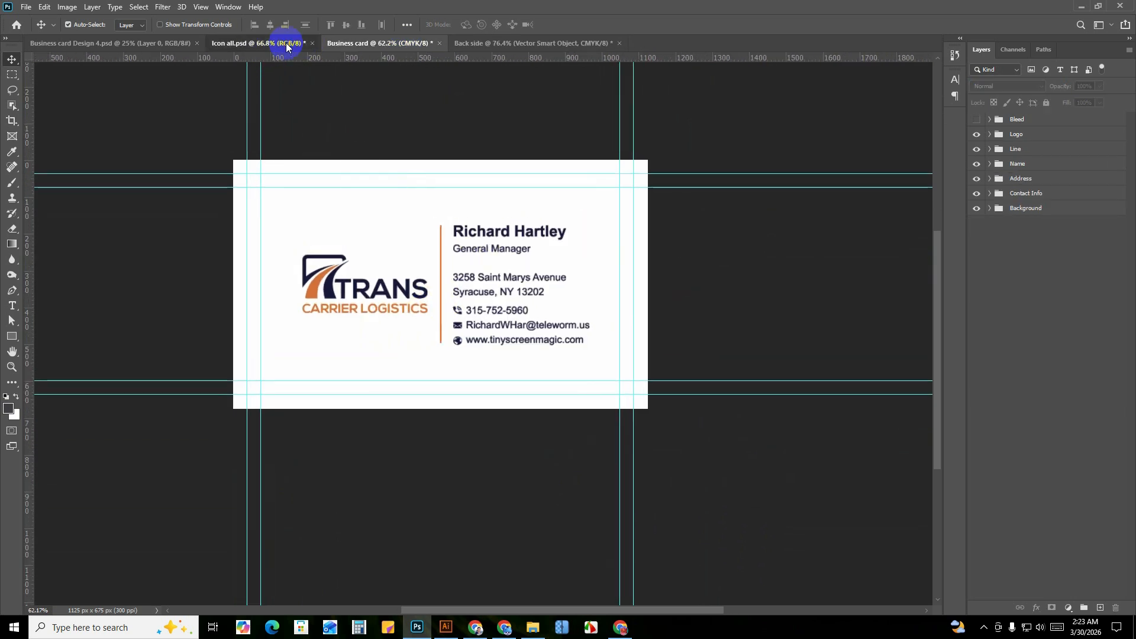
pyautogui.click(312, 44)
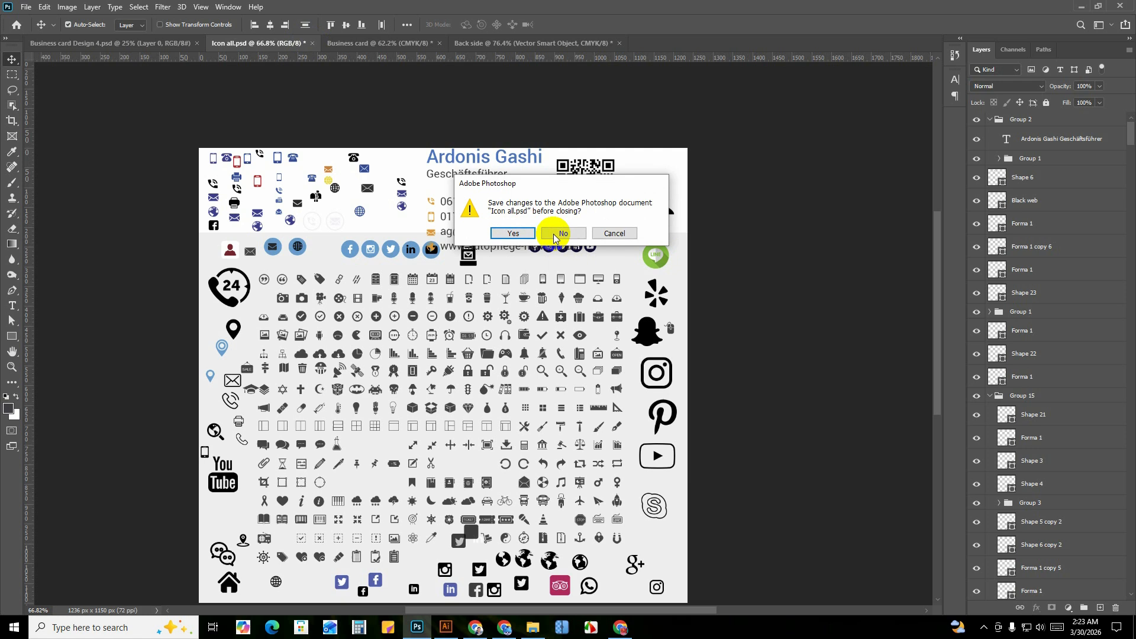
pyautogui.click(551, 232)
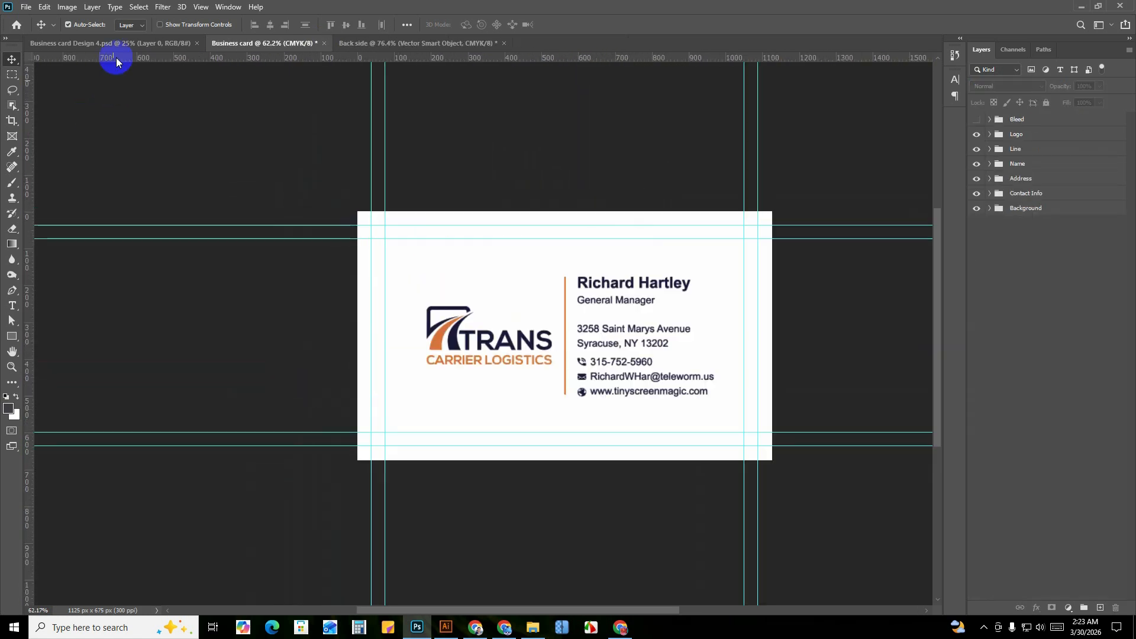
# Select the front card's area inside the outer guides with the Rectangular Marquee tool and copy its merged artwork.
pyautogui.click(115, 45)
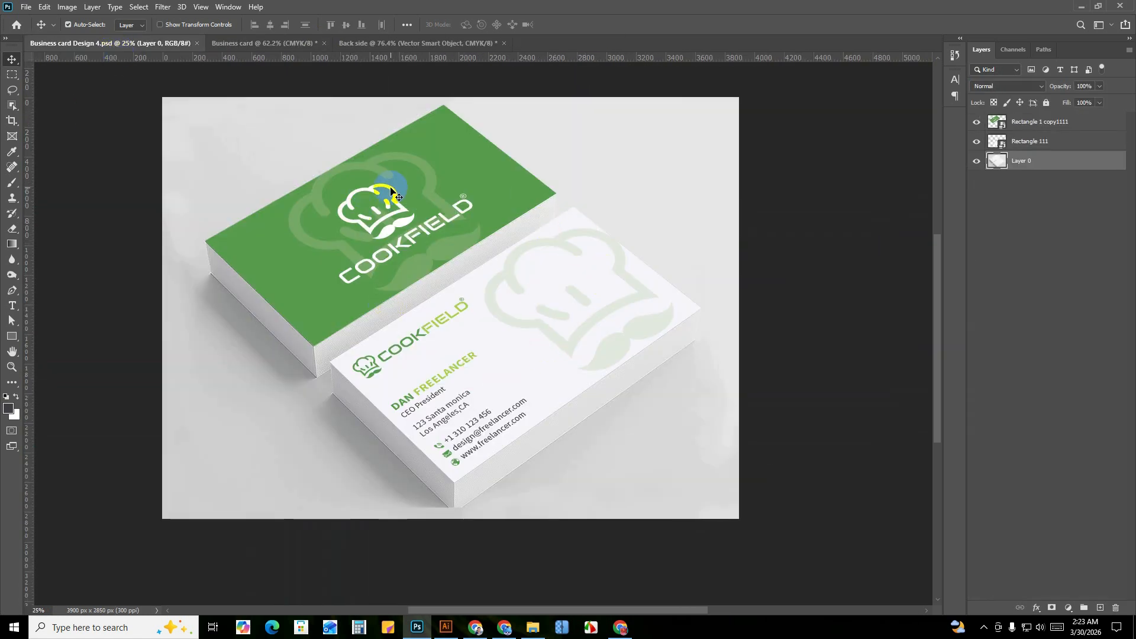
pyautogui.click(277, 44)
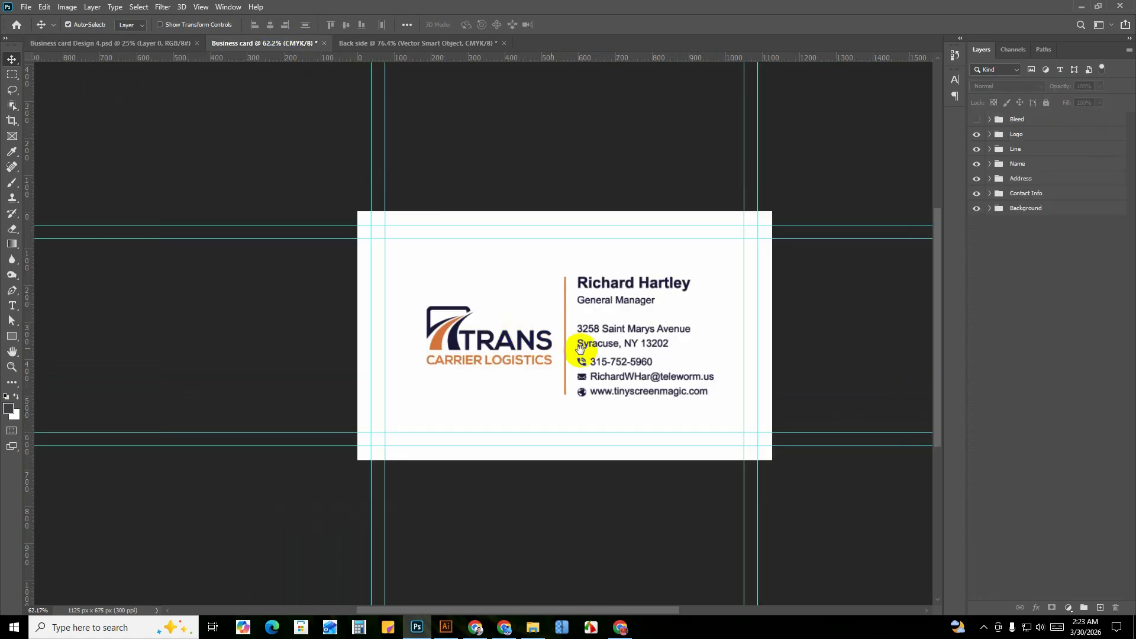
pyautogui.moveTo(579, 348); pyautogui.dragTo(516, 292)
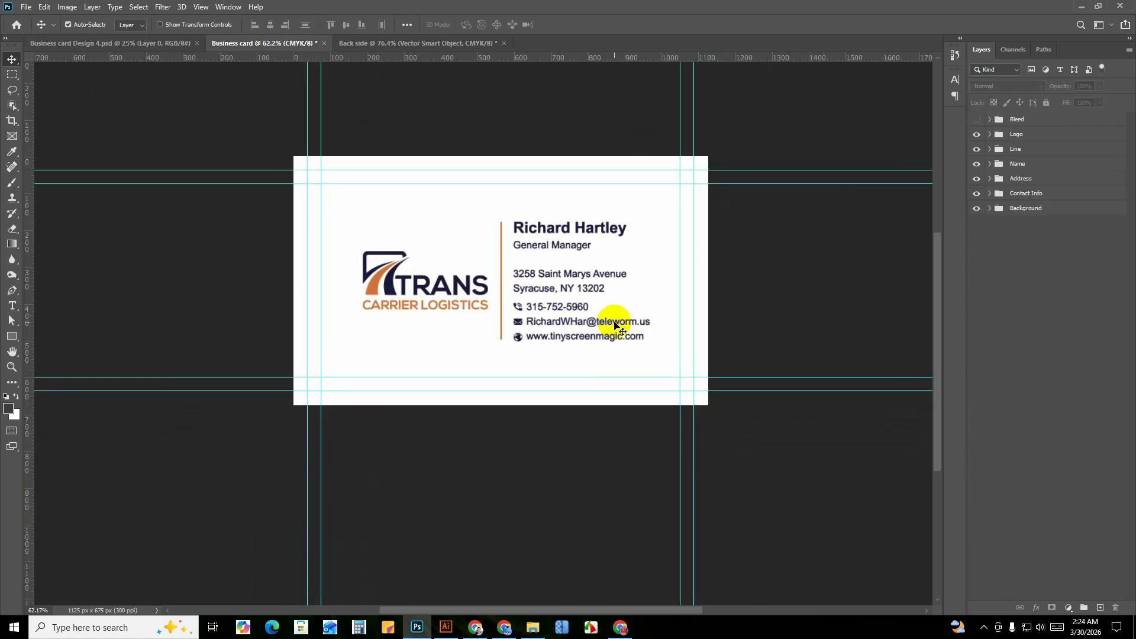
pyautogui.scroll(2, 495, 317)
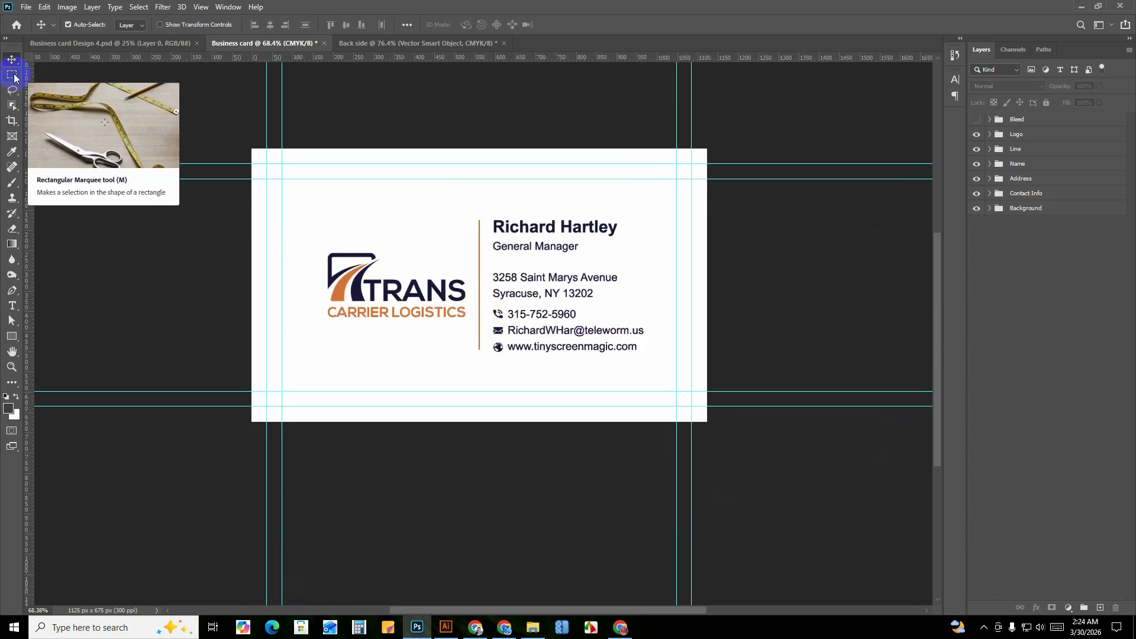
pyautogui.click(12, 75)
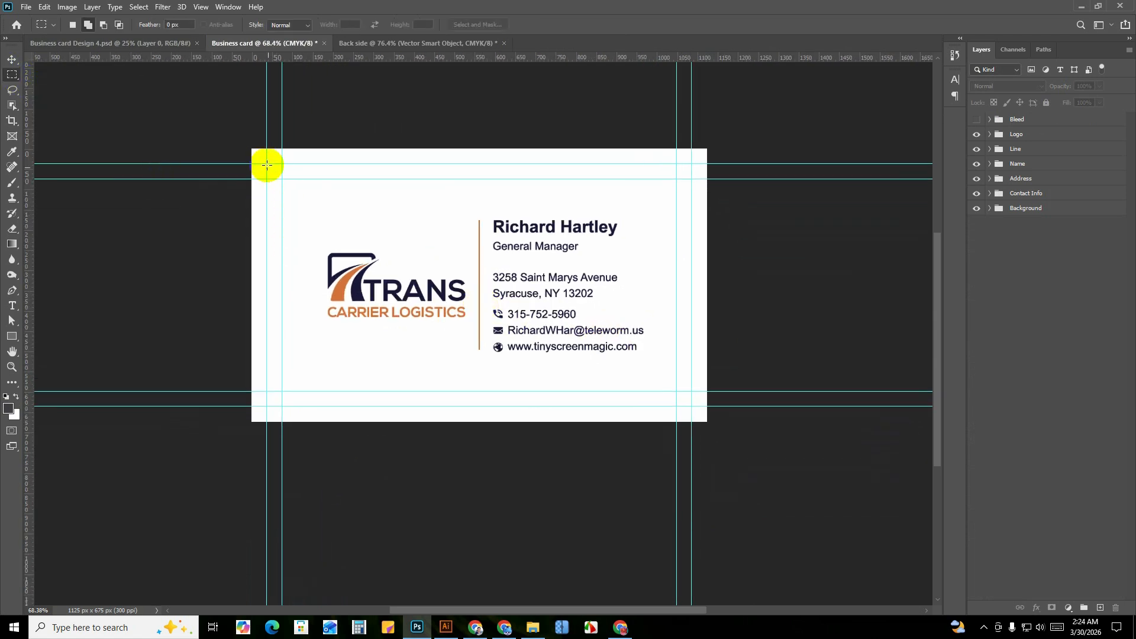
pyautogui.moveTo(265, 163); pyautogui.dragTo(691, 406)
pyautogui.moveTo(379, 282); pyautogui.dragTo(373, 286)
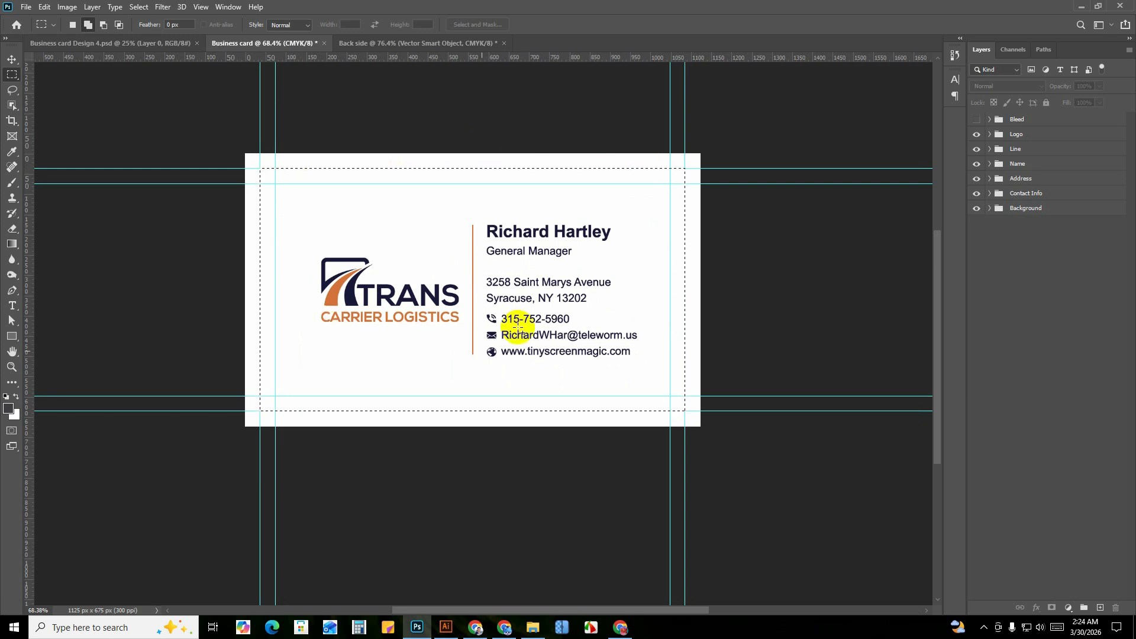
# Paste the front card artwork into the Rectangle 111 smart object of the Business card Design 4.psd mockup, and save and close it.
pyautogui.click(135, 43)
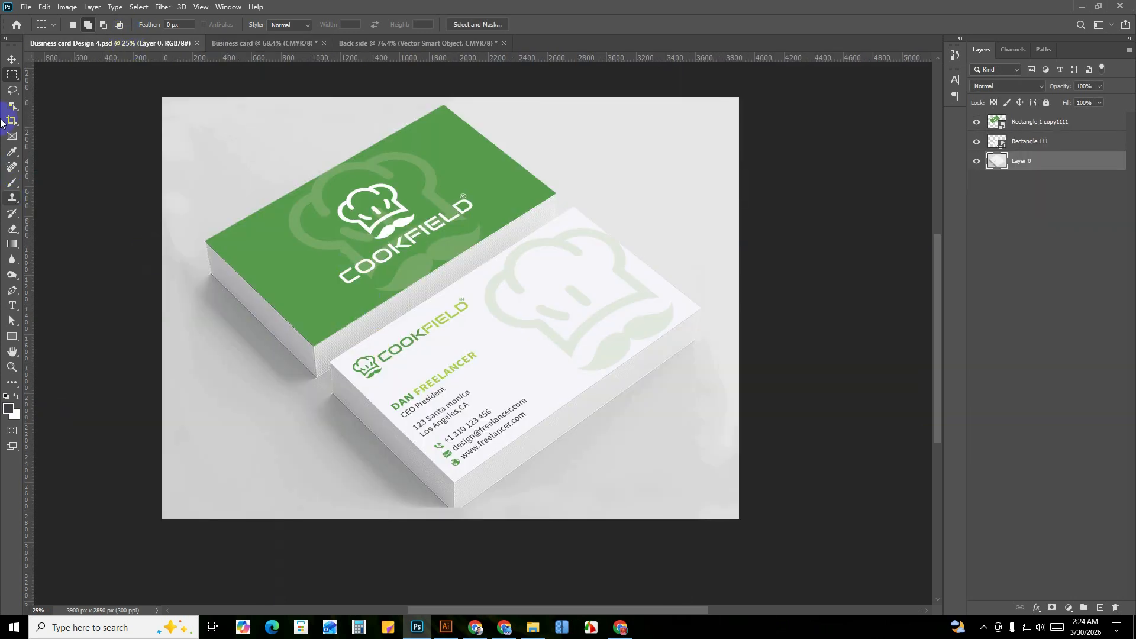
pyautogui.click(10, 59)
pyautogui.click(564, 312)
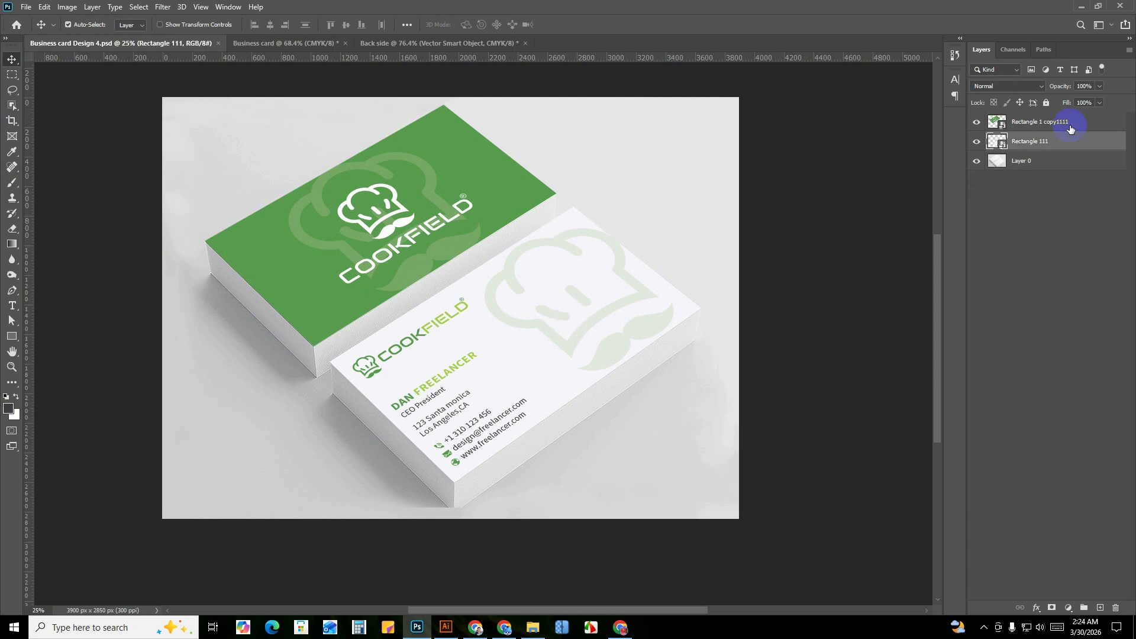
pyautogui.doubleClick(1000, 145)
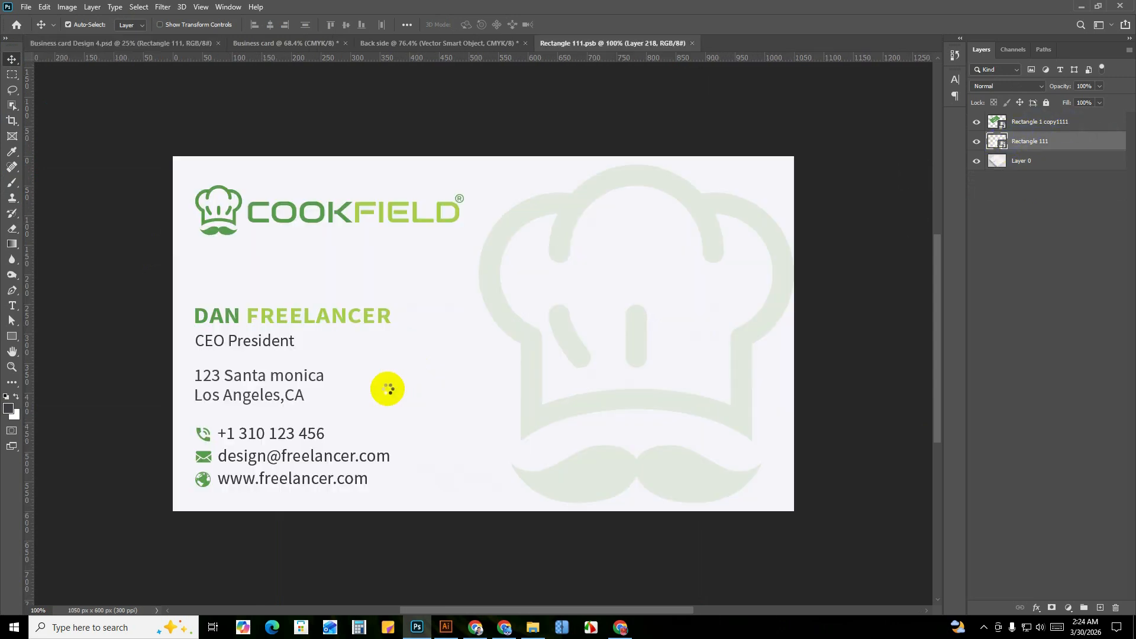
pyautogui.hotkey('ctrl', 'v')
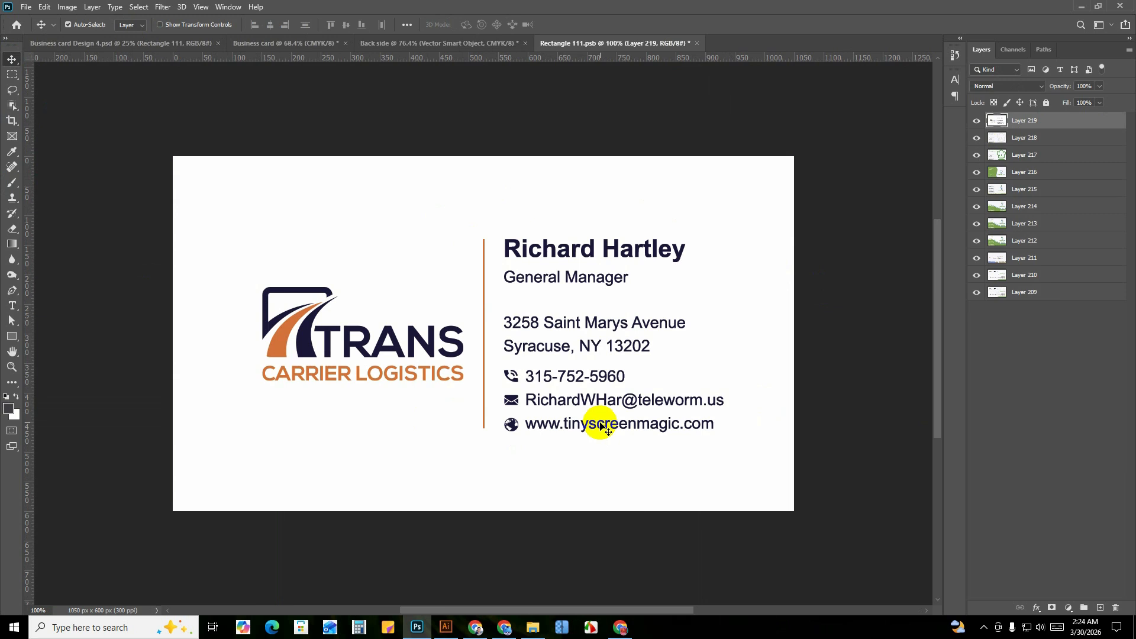
pyautogui.hotkey('ctrl', 's')
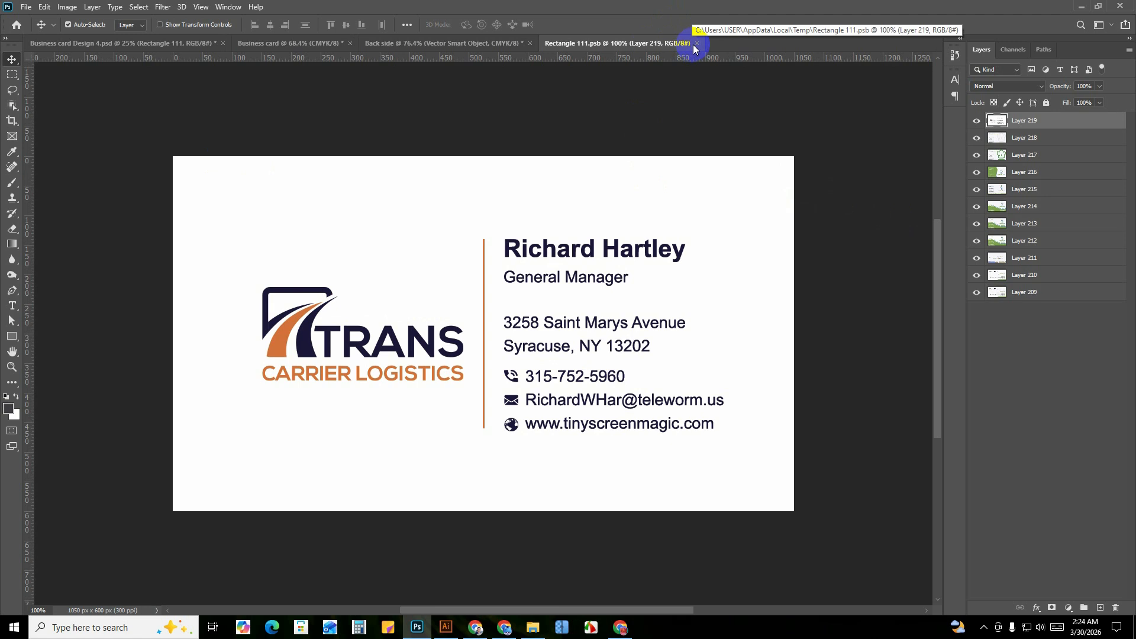
pyautogui.click(697, 44)
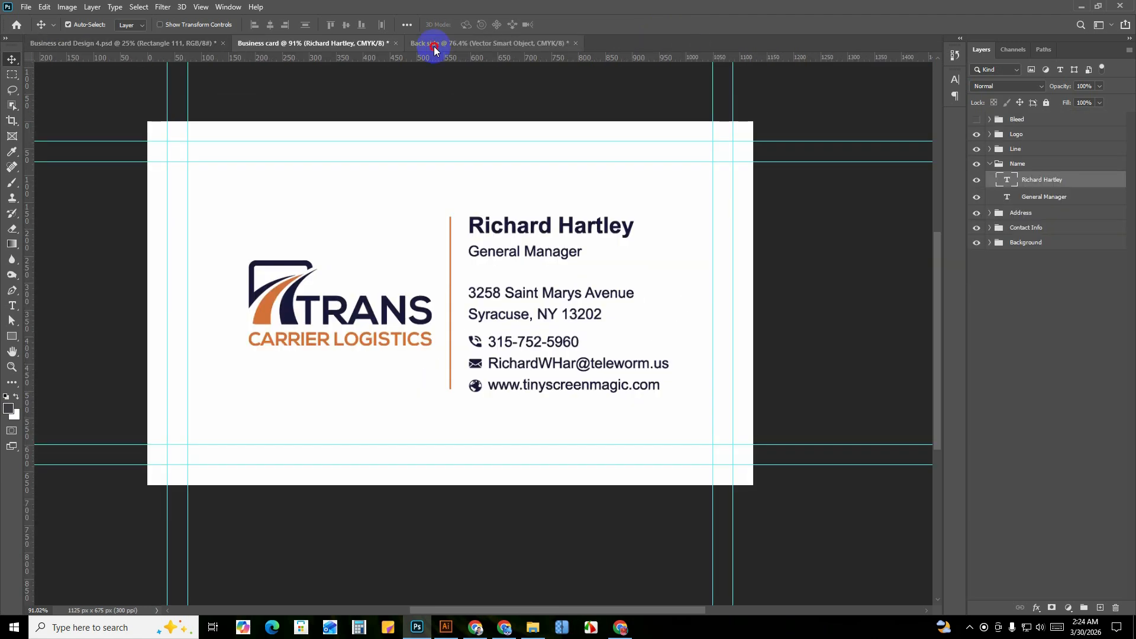
# Select the back side's area inside the outer guides with the Rectangular Marquee tool and copy its merged artwork.
pyautogui.click(434, 46)
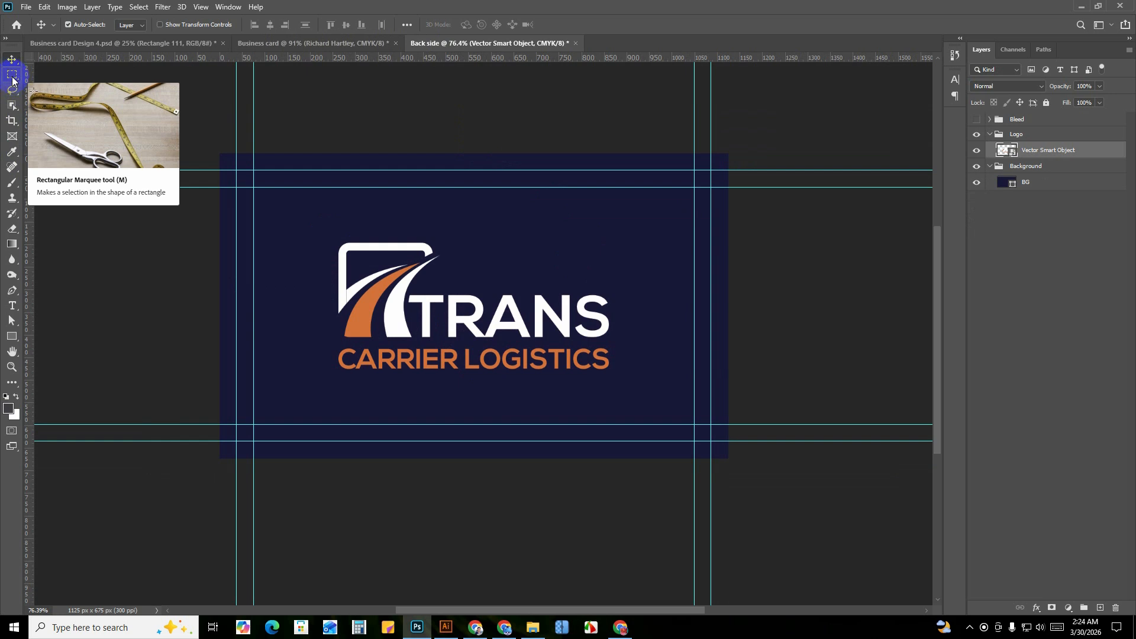
pyautogui.click(13, 76)
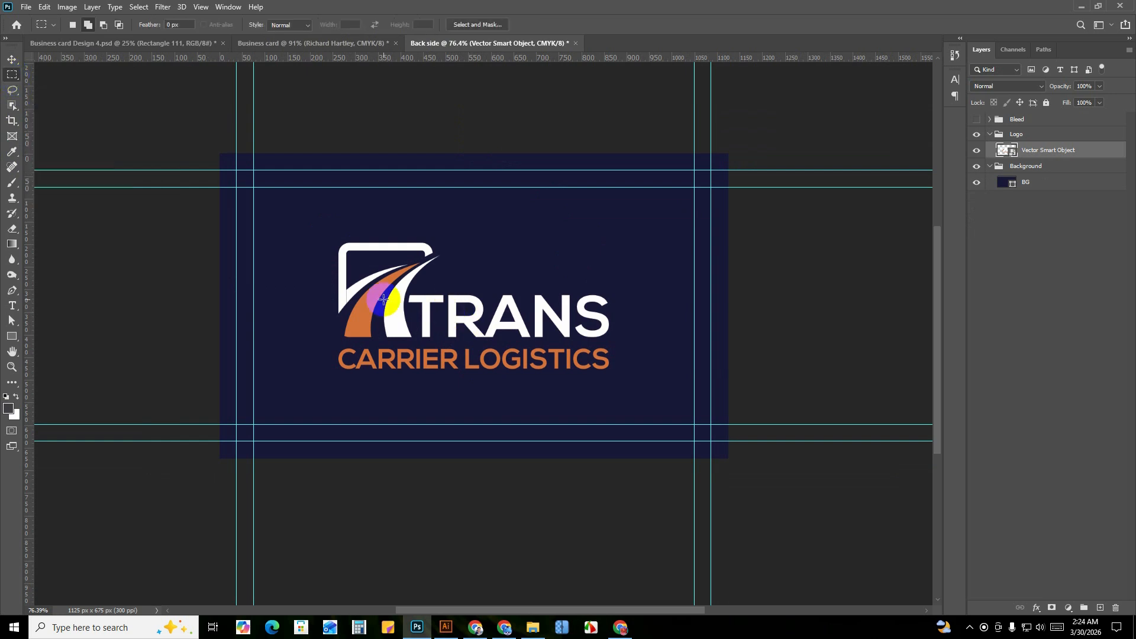
pyautogui.moveTo(235, 168); pyautogui.dragTo(710, 440)
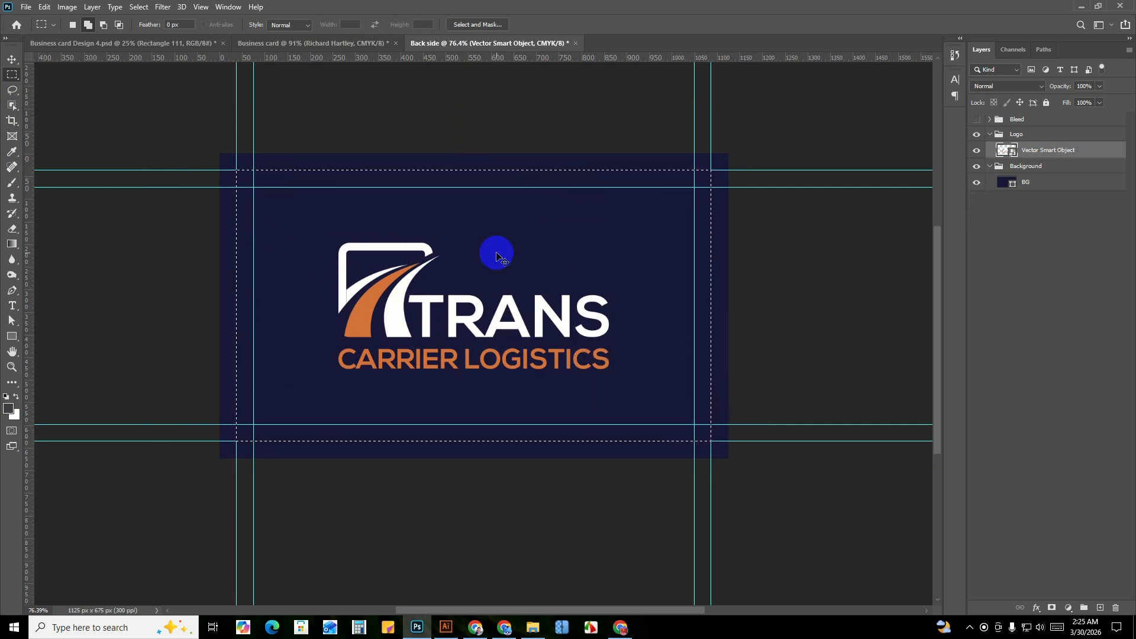
# Paste the navy back artwork into the mockup's Rectangle 1 copy1111 smart object, and save and close it.
pyautogui.click(162, 45)
pyautogui.press('v')
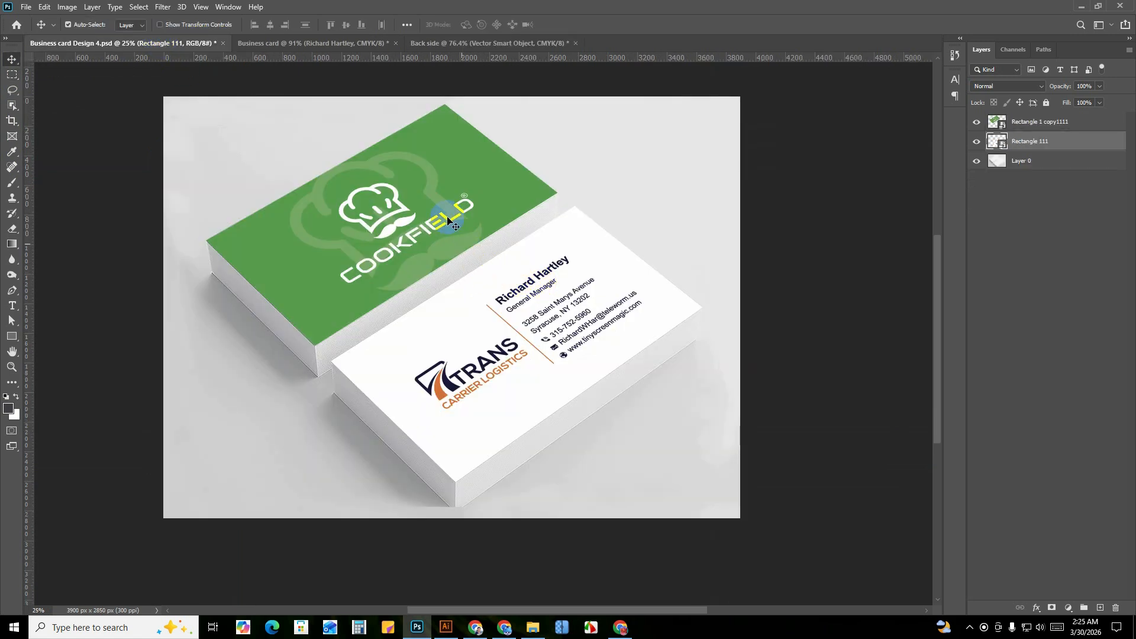
pyautogui.click(1049, 121)
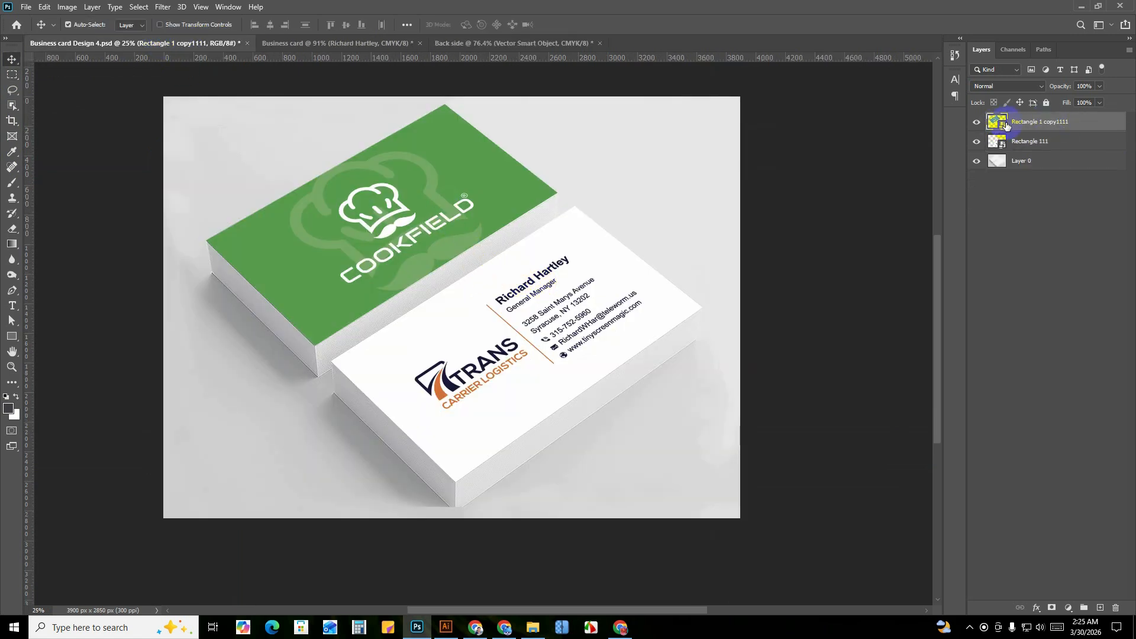
pyautogui.doubleClick(1000, 125)
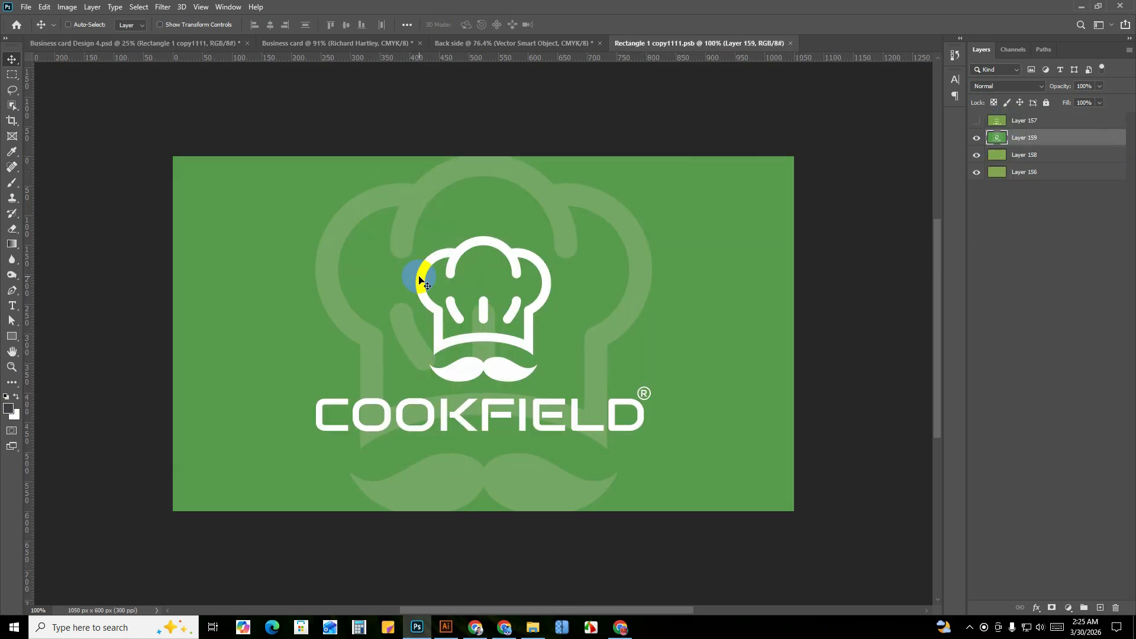
pyautogui.press('ctrl')
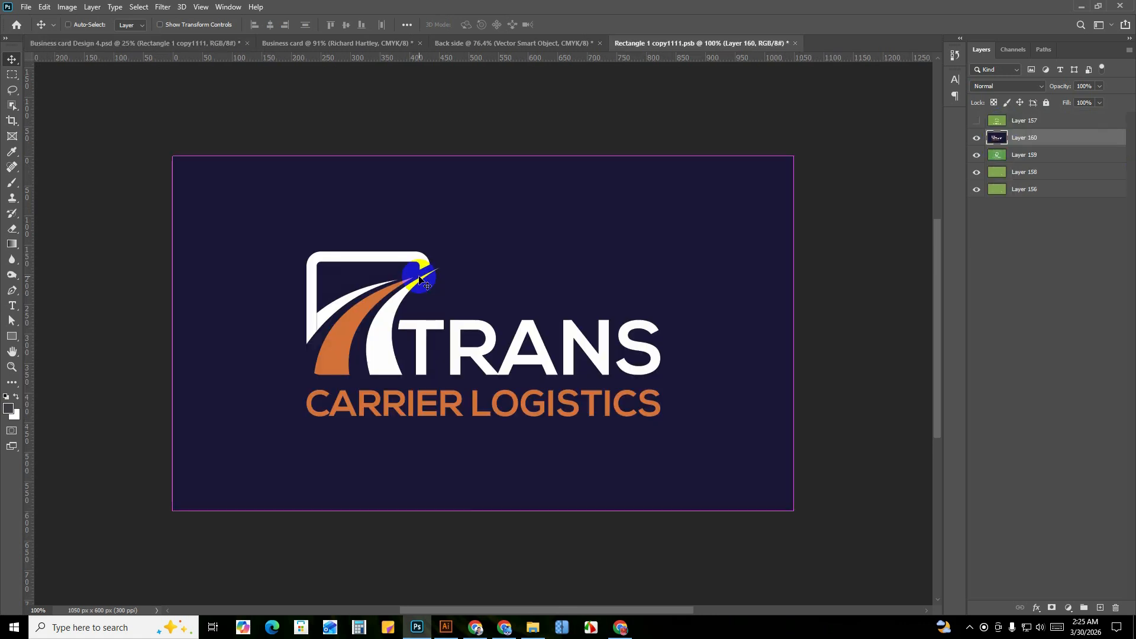
pyautogui.hotkey('ctrl', 's')
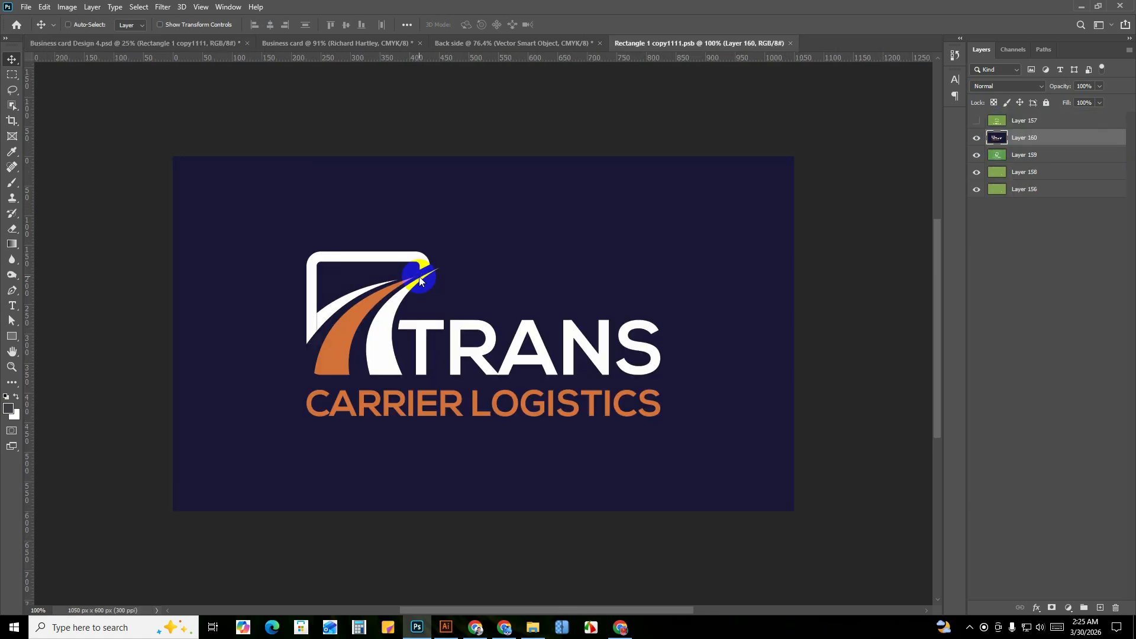
pyautogui.hotkey('ctrl', 'w')
# Examine the front and back of the business card in the finished mockup at different zoom levels.
pyautogui.scroll(3, 435, 316)
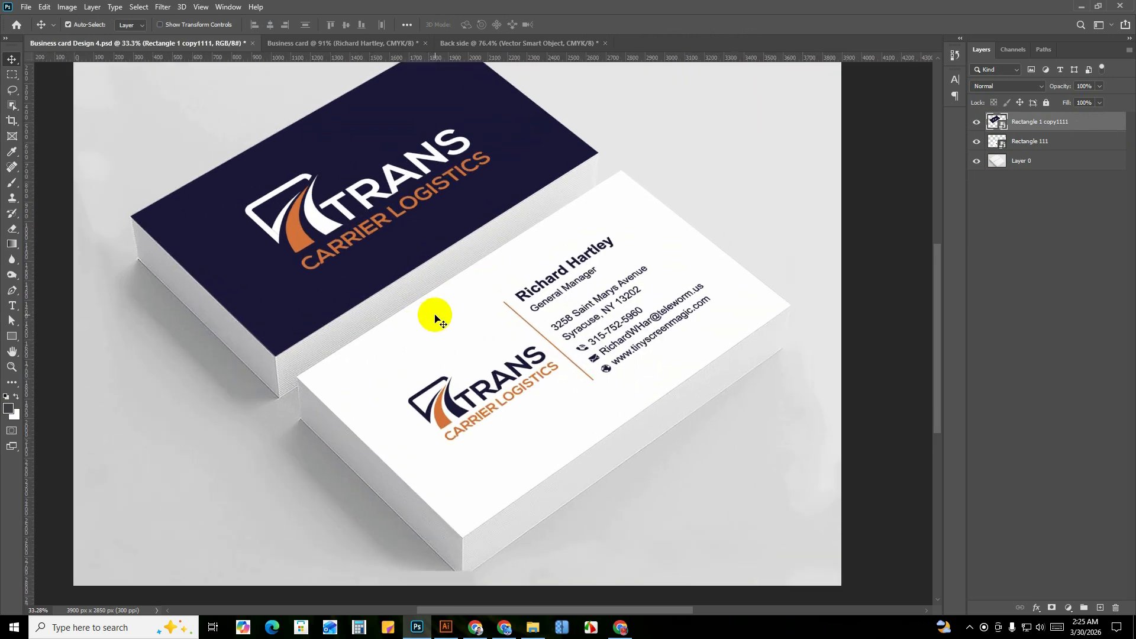
pyautogui.scroll(-5, 434, 315)
pyautogui.scroll(3, 436, 316)
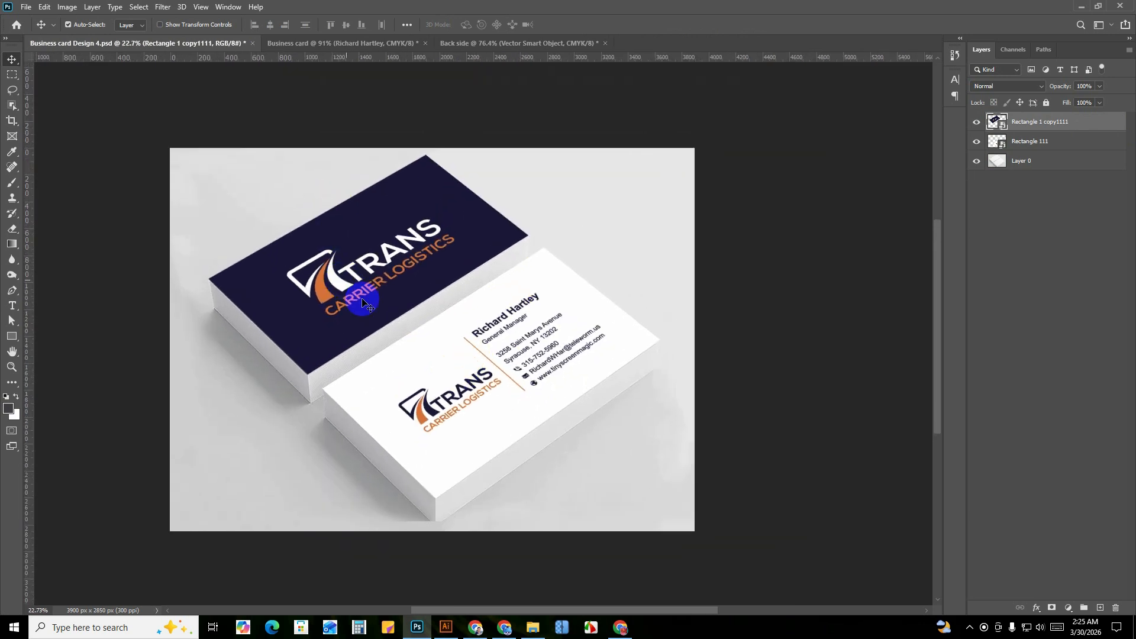
pyautogui.scroll(-3, 384, 284)
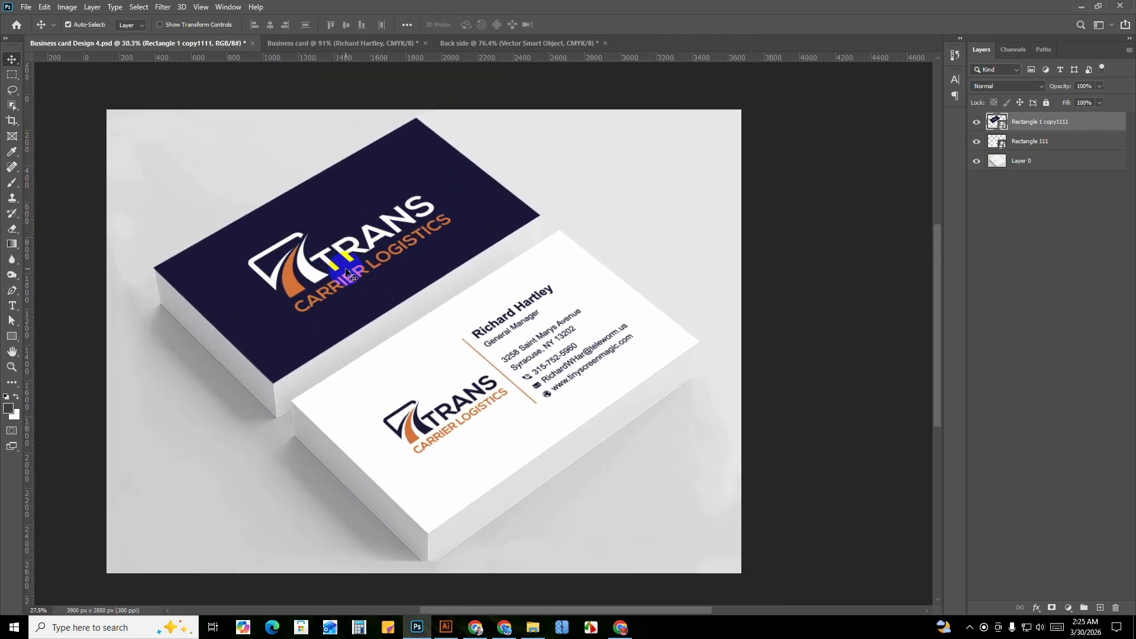
pyautogui.scroll(2, 387, 303)
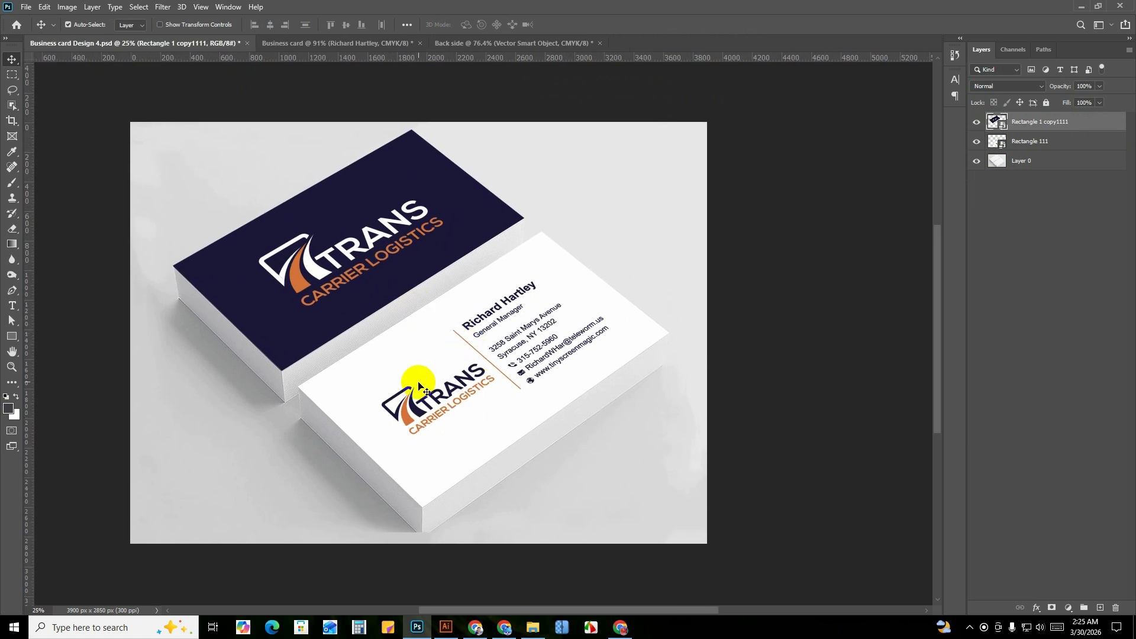
pyautogui.scroll(1, 418, 387)
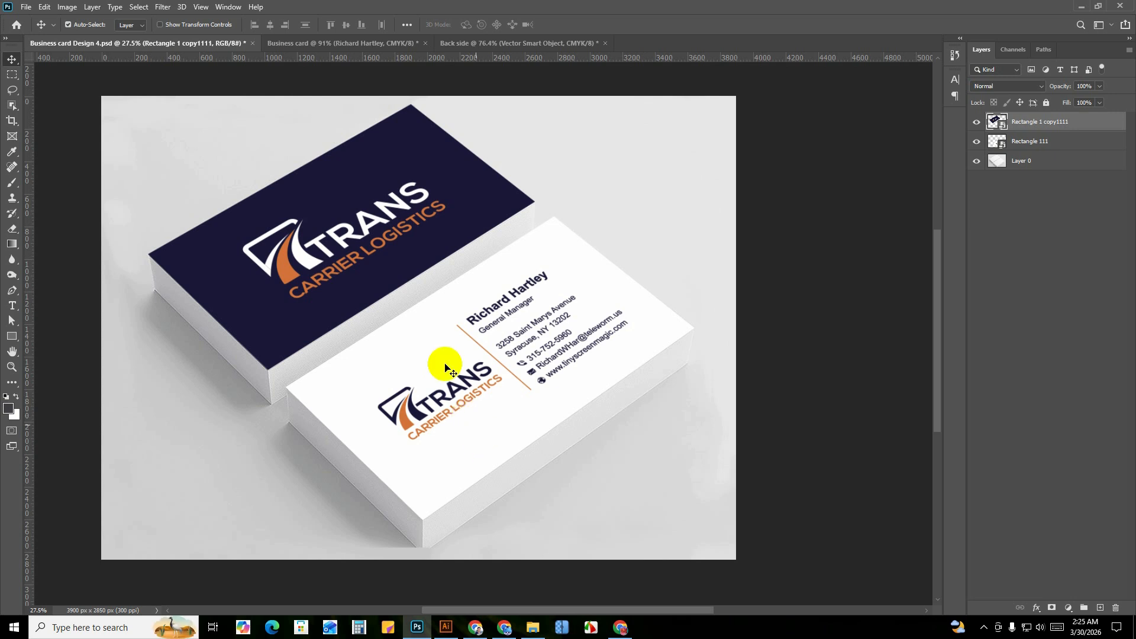
pyautogui.scroll(-3, 443, 311)
pyautogui.scroll(1, 418, 325)
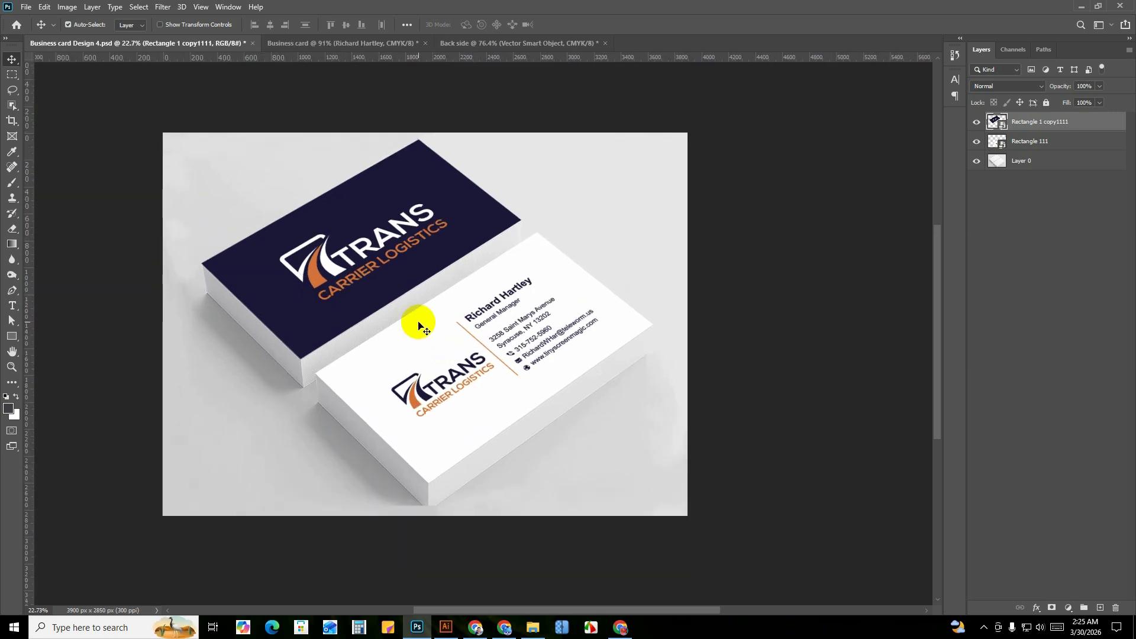
pyautogui.moveTo(414, 368); pyautogui.dragTo(427, 360)
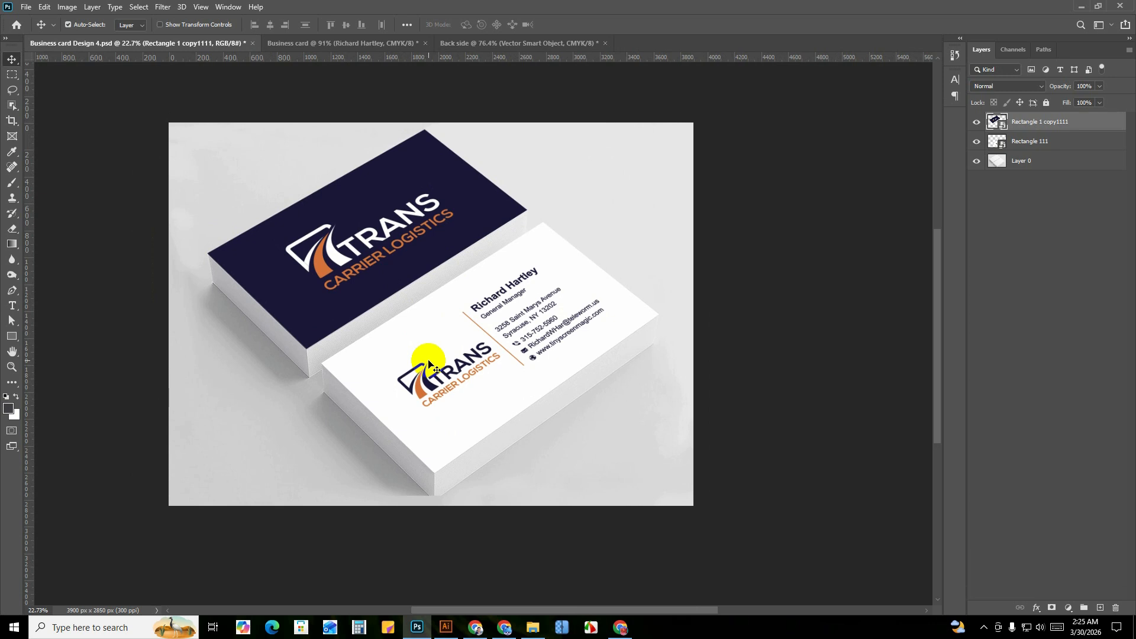
# Switch to Chrome and subscribe to the Learn Free Graphic YouTube channel with its notifications set to All.
pyautogui.click(621, 620)
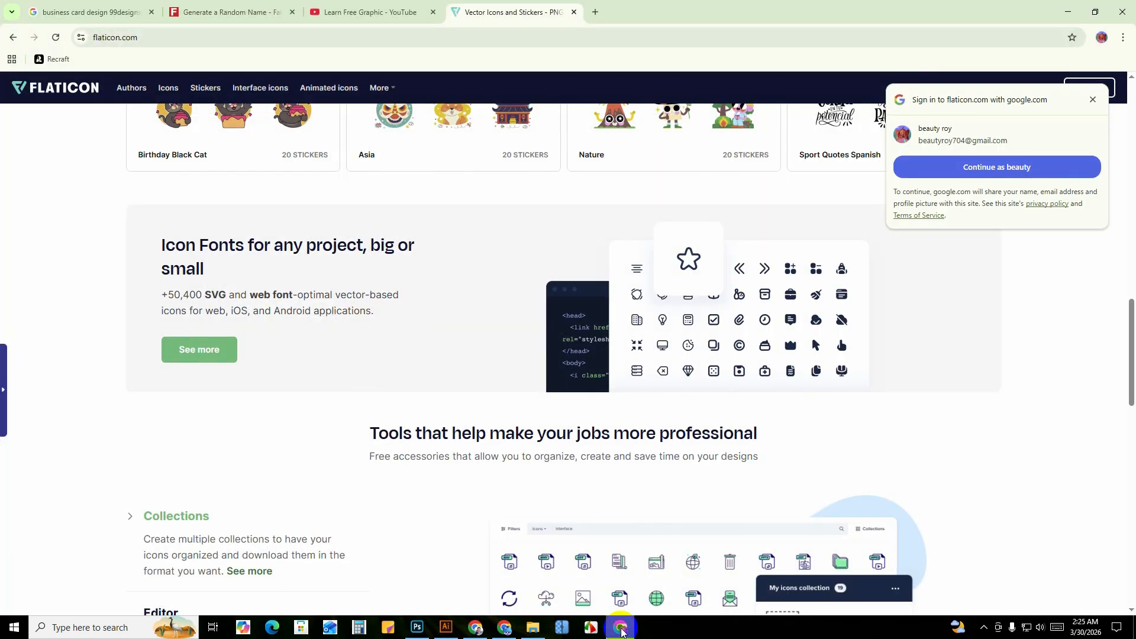
pyautogui.click(343, 12)
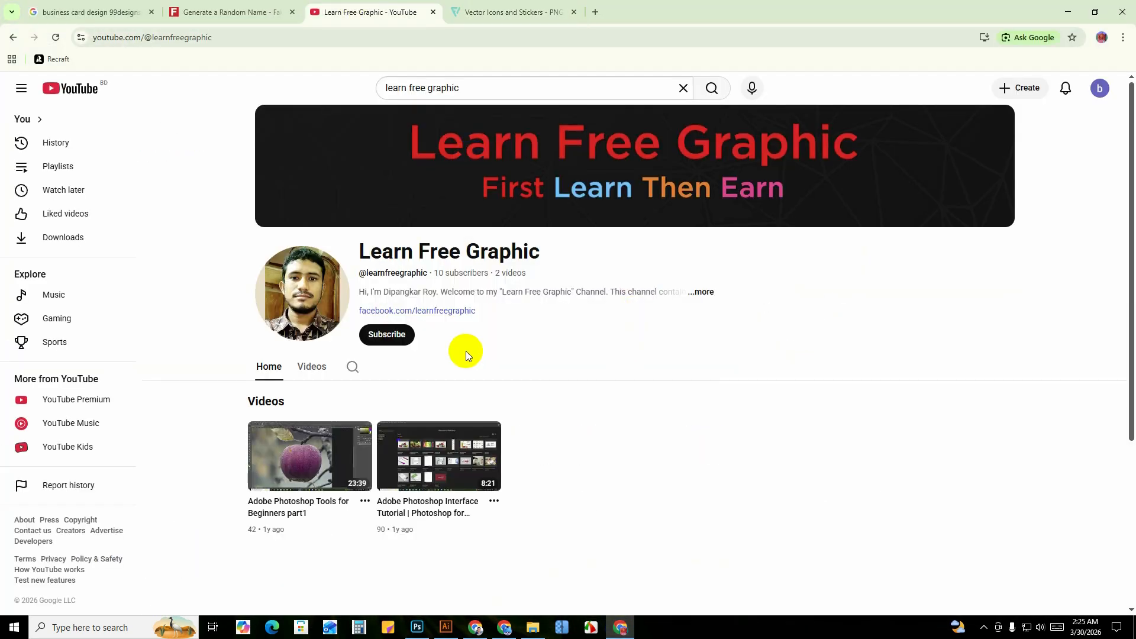
pyautogui.click(378, 337)
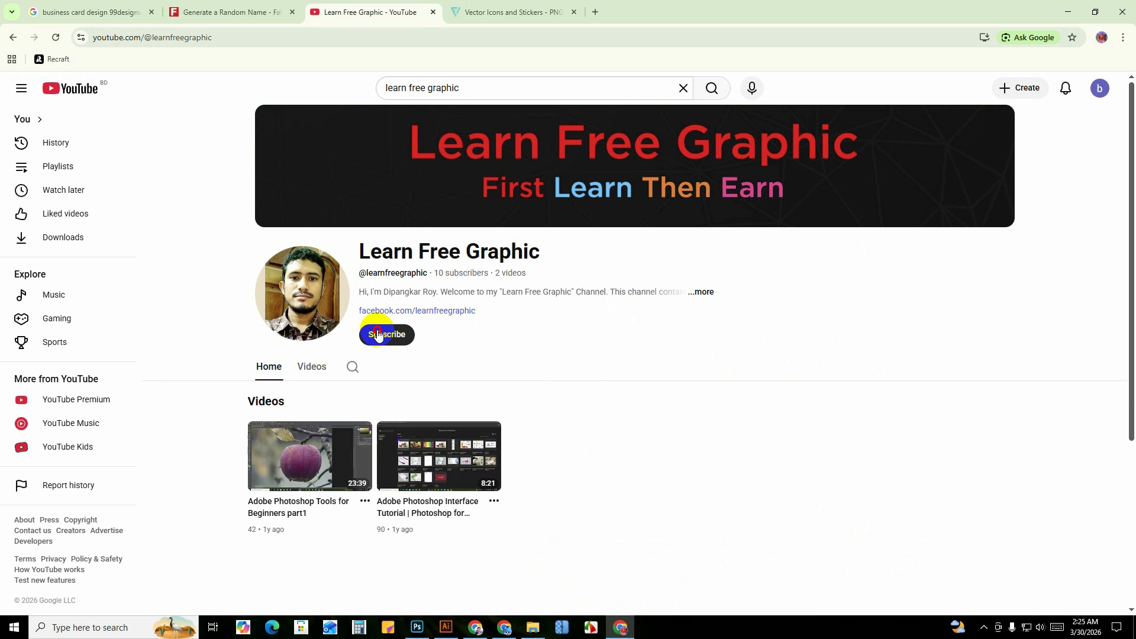
pyautogui.click(433, 336)
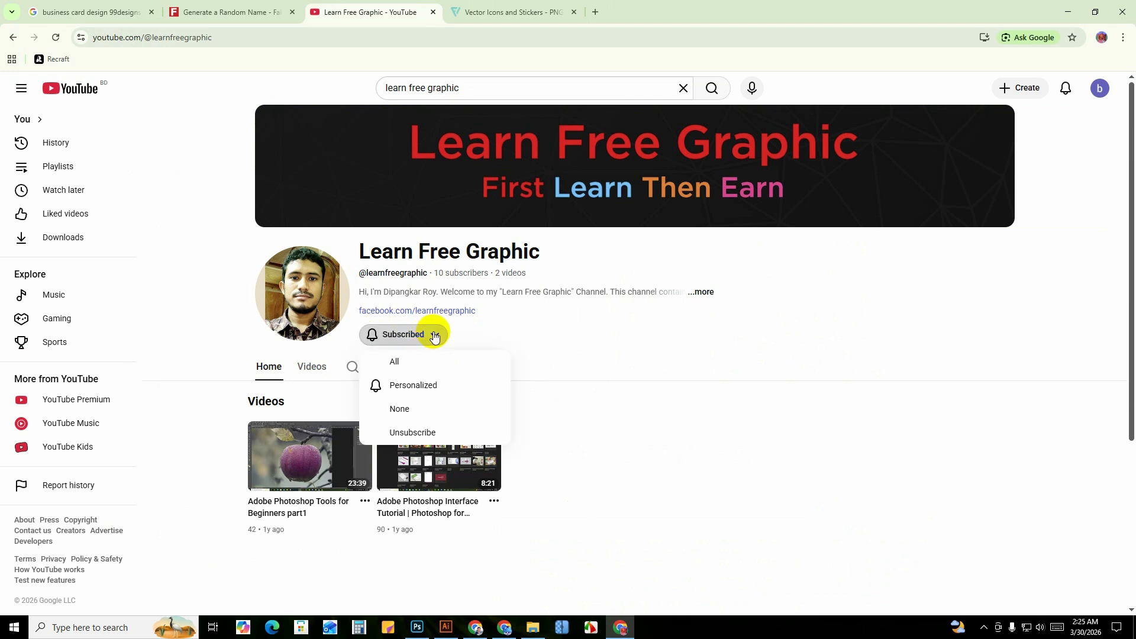
pyautogui.click(410, 361)
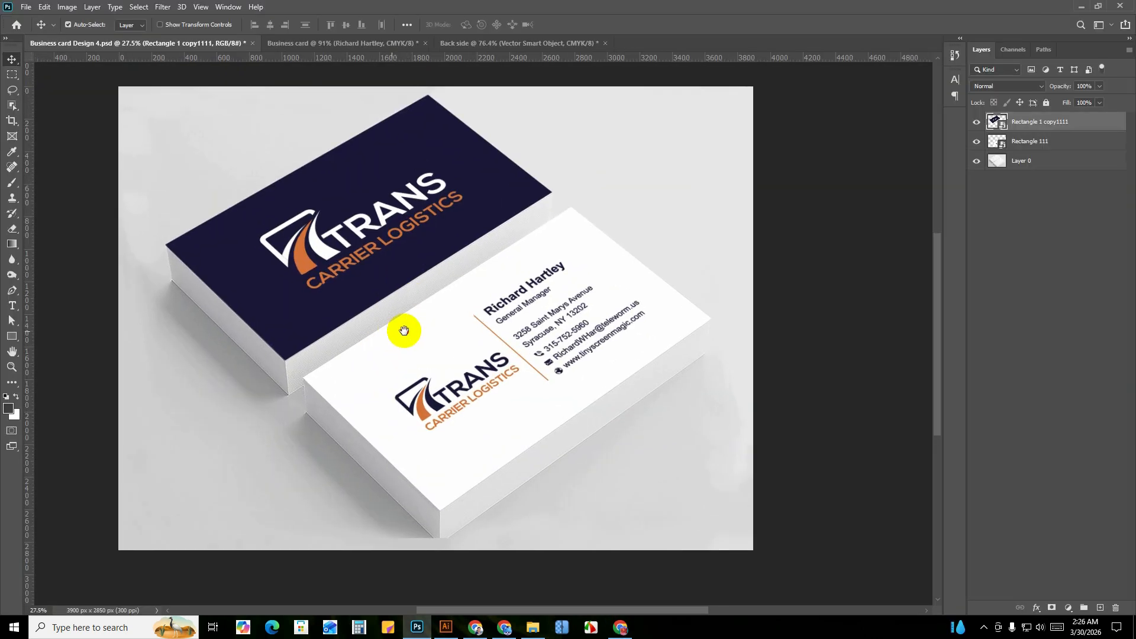